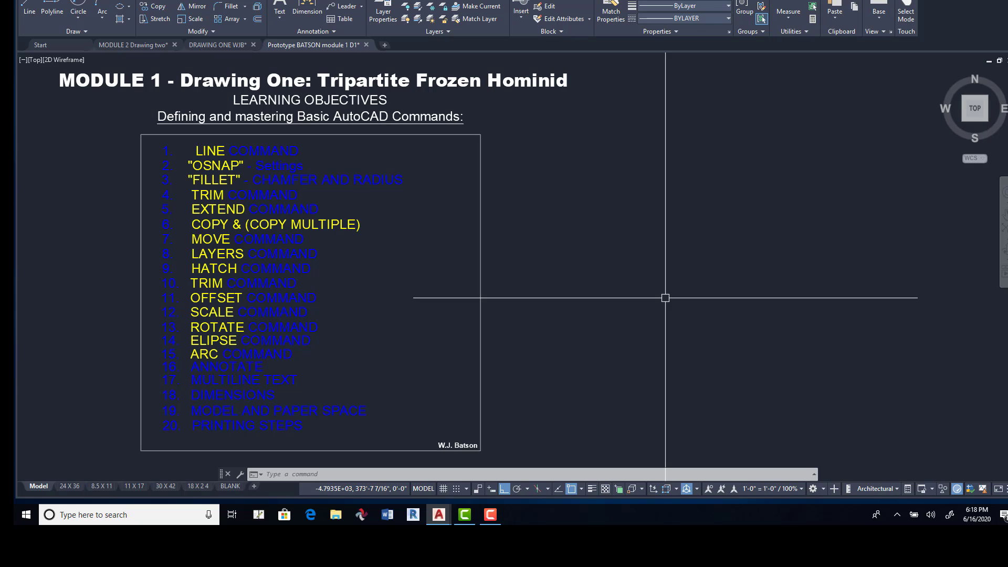
Check the current layer in the layer manager, highlighting the cyan GROUND… layer.
{"action": "left_click", "coordinate": [384, 7]}
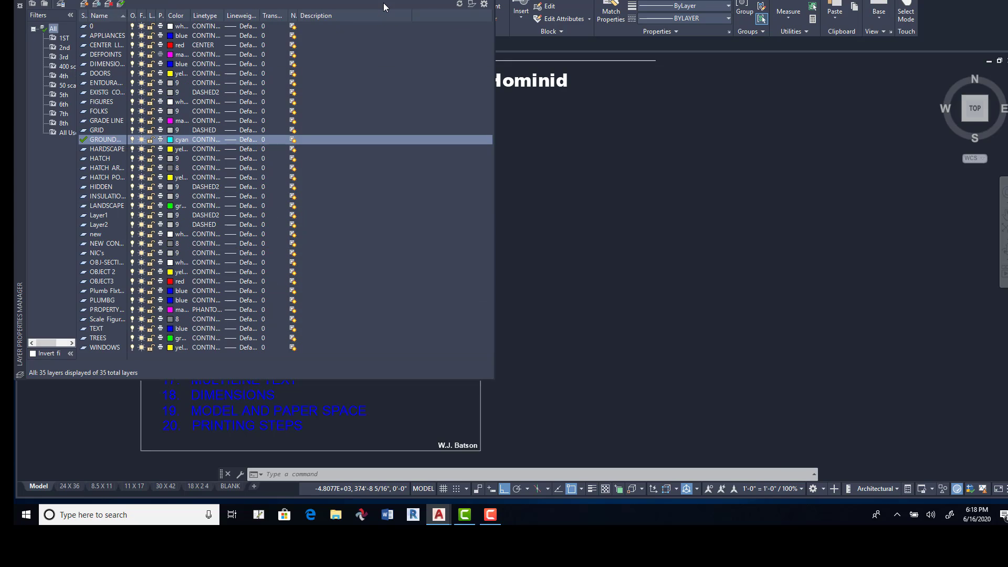
{"action": "left_click", "coordinate": [103, 141]}
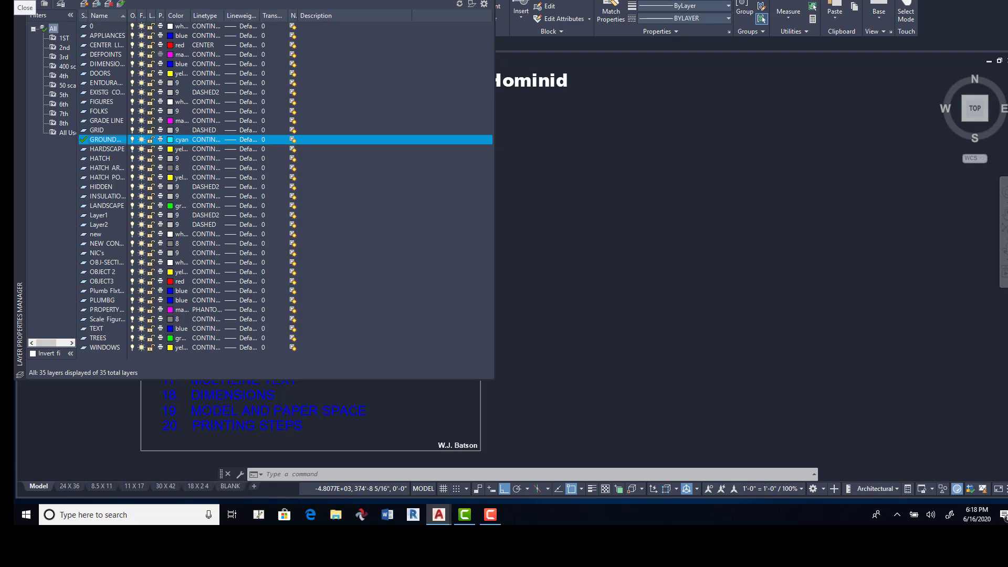
{"action": "left_click", "coordinate": [17, 3]}
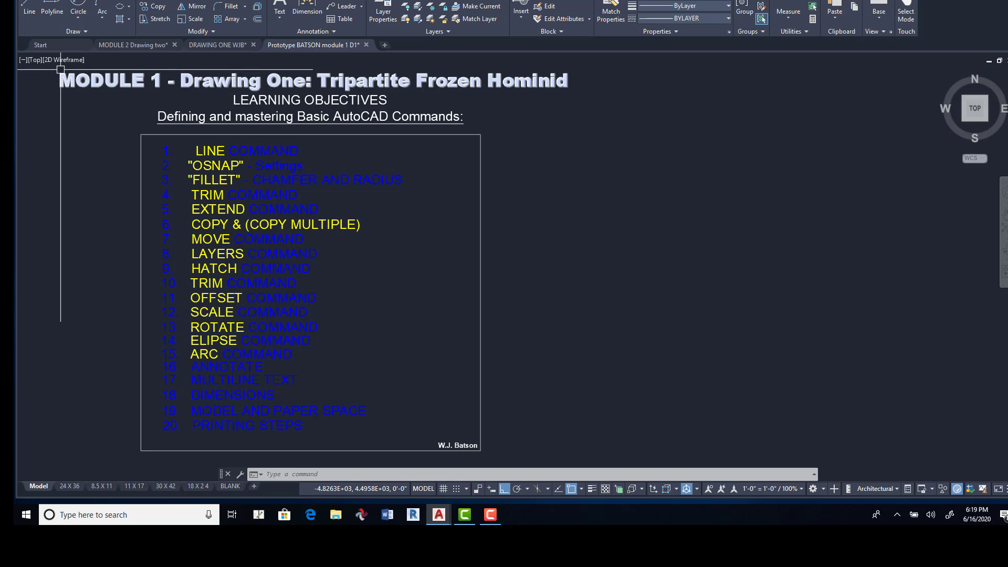
Draw a horizontal 48-inch line to the right of the learning objectives box.
{"action": "left_click", "coordinate": [31, 8]}
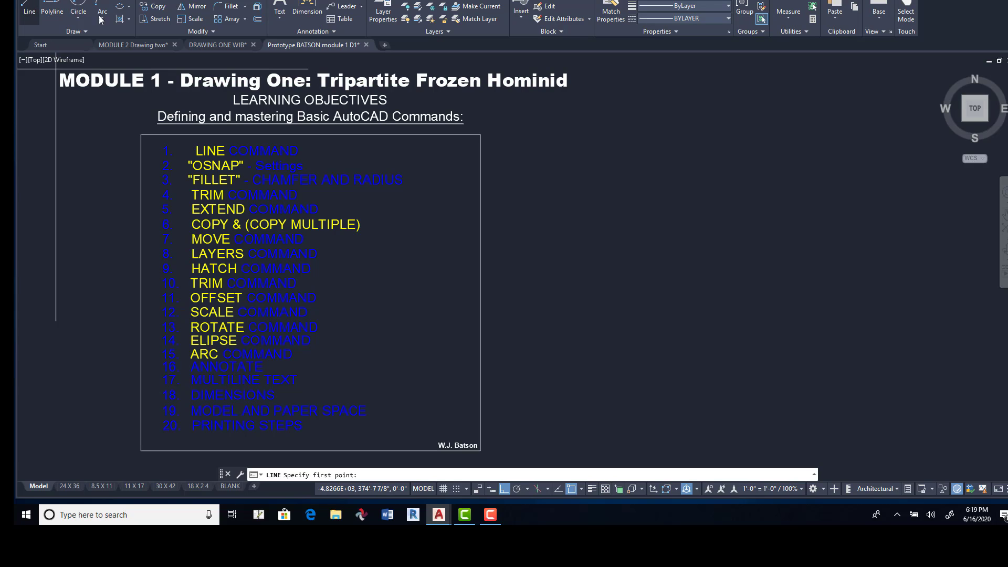
{"action": "left_click", "coordinate": [537, 311]}
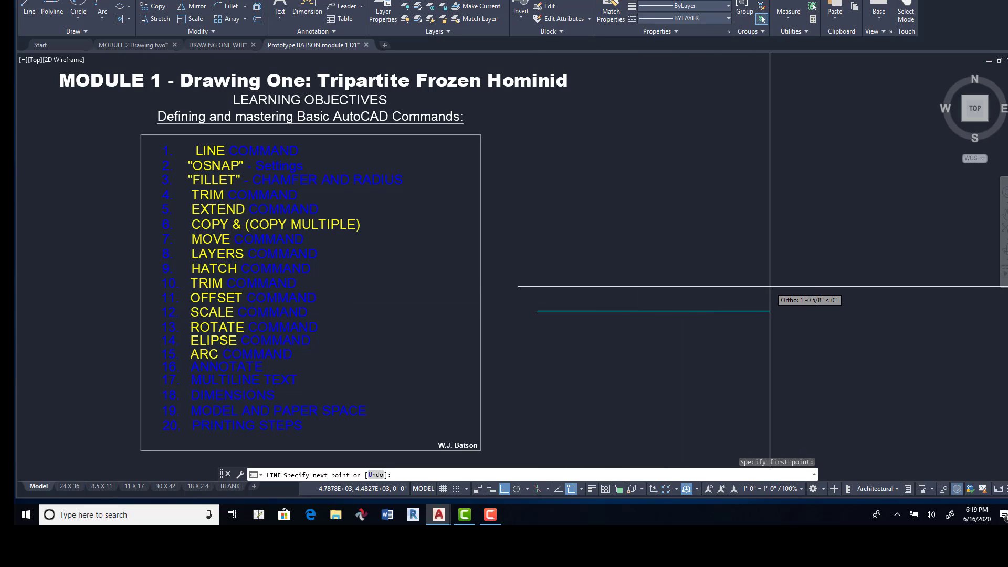
{"action": "type", "text": "48"}
{"action": "key", "text": "Return"}
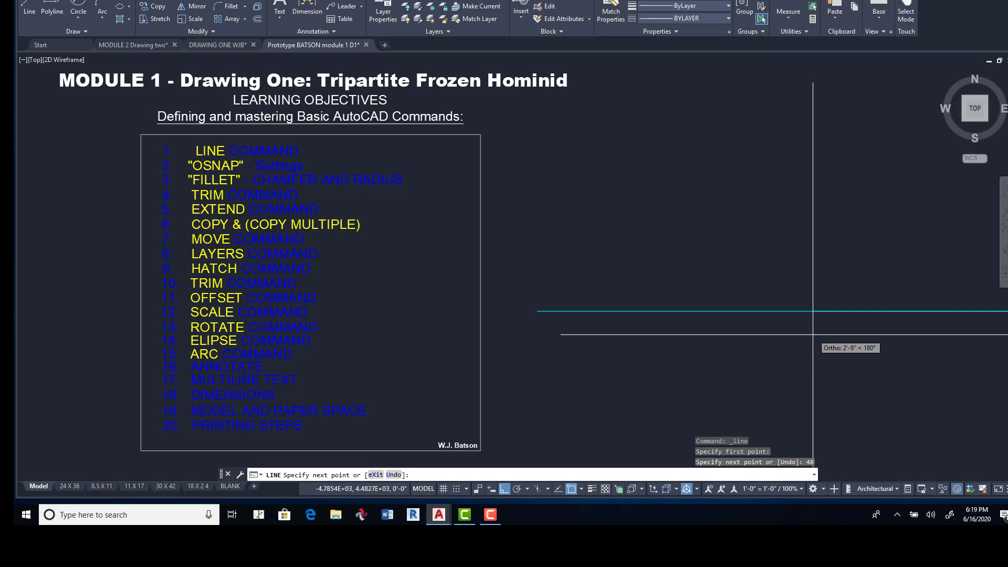
{"action": "scroll", "coordinate": [810, 334], "scroll_direction": "down", "scroll_amount": 4}
{"action": "middle_click_drag", "start_coordinate": [795, 302], "coordinate": [511, 286]}
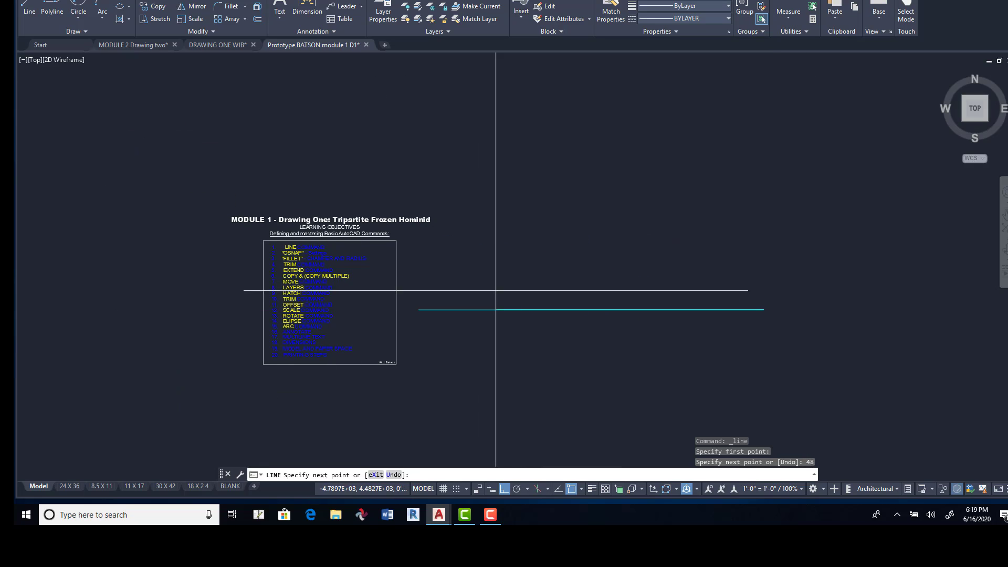
{"action": "left_click", "coordinate": [192, 309]}
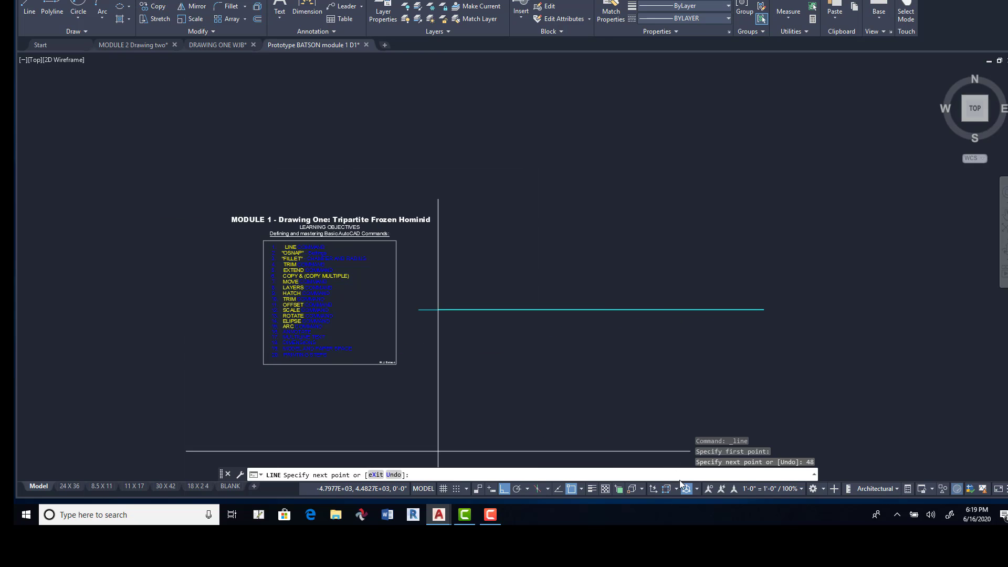
{"action": "key", "text": "Return"}
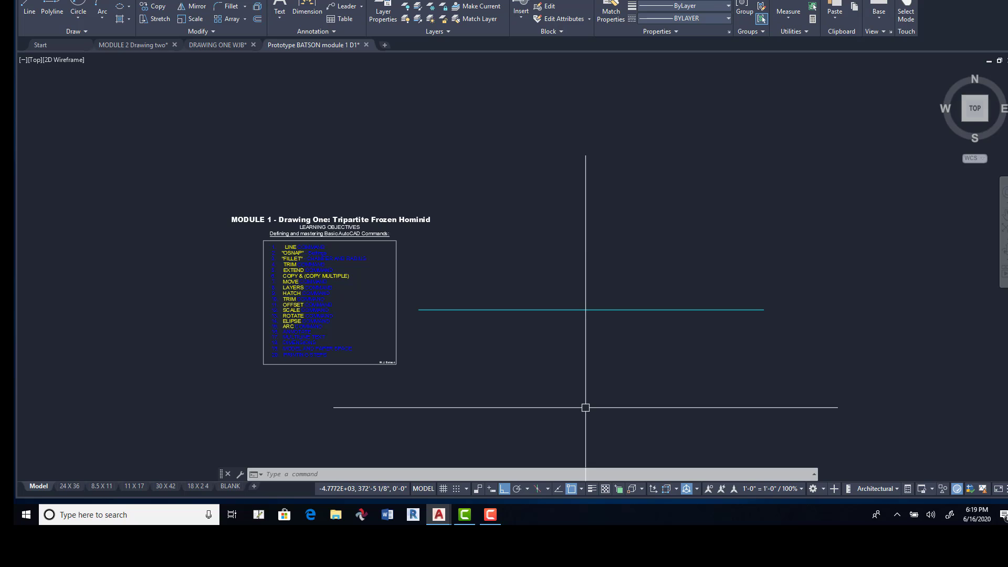
Turn on shortcut menus in the drawing area in the Options user preferences.
{"action": "type", "text": "OPTION"}
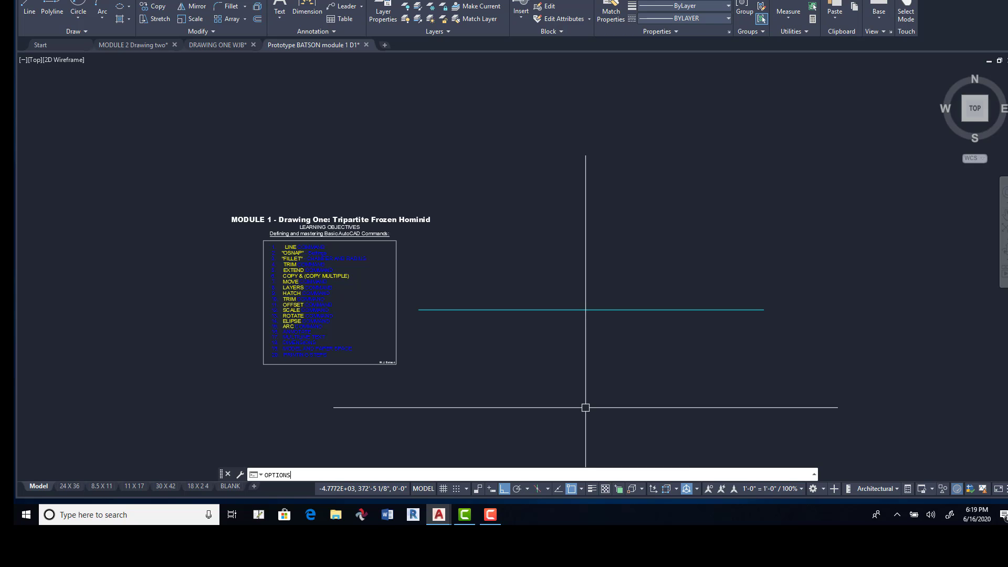
{"action": "type", "text": "S"}
{"action": "key", "text": "Return"}
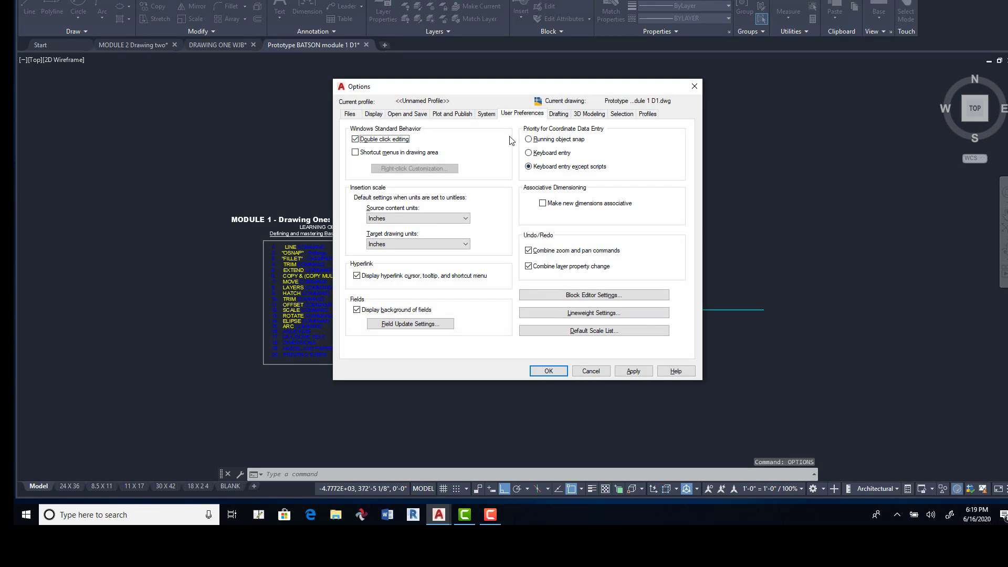
{"action": "left_click", "coordinate": [526, 115]}
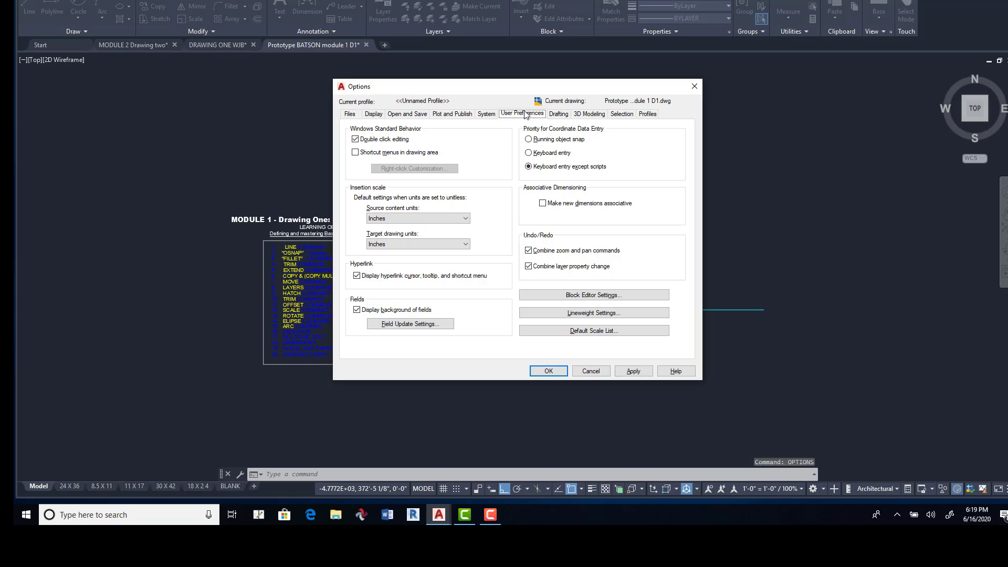
{"action": "left_click", "coordinate": [355, 153]}
Customize right-click to Repeat Last Command in default and edit modes and ENTER in command mode, and apply the options.
{"action": "left_click", "coordinate": [403, 170]}
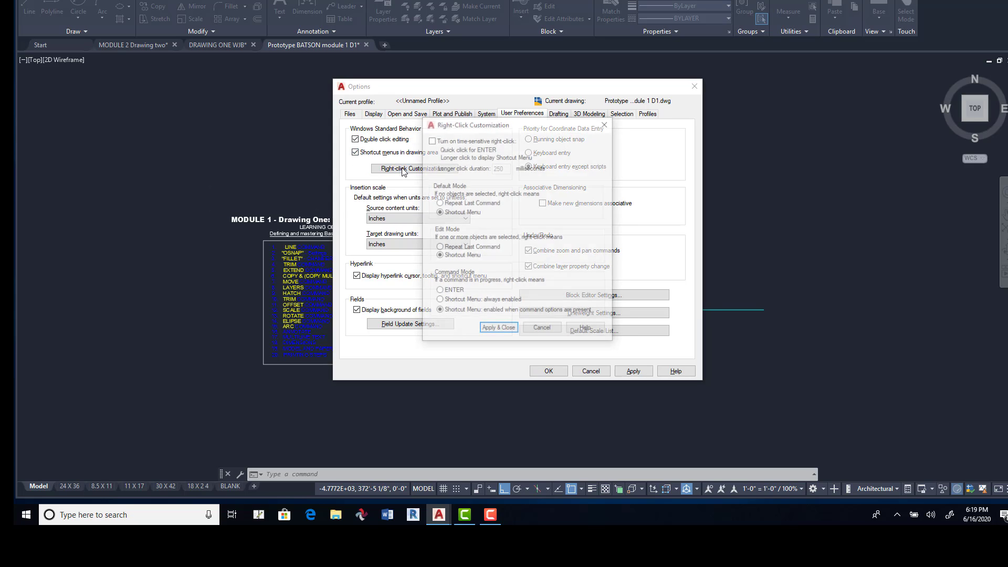
{"action": "left_click", "coordinate": [438, 202]}
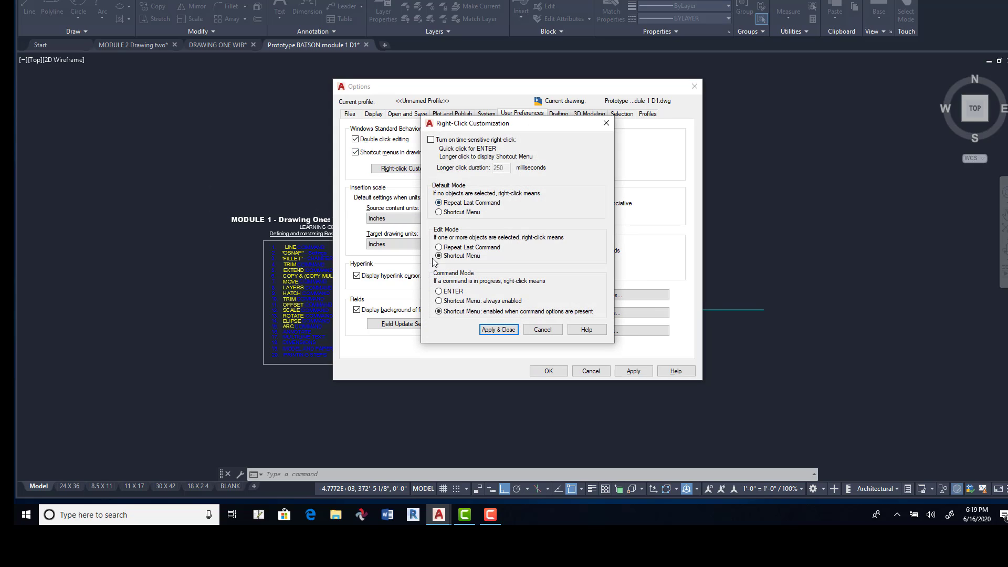
{"action": "left_click", "coordinate": [438, 248]}
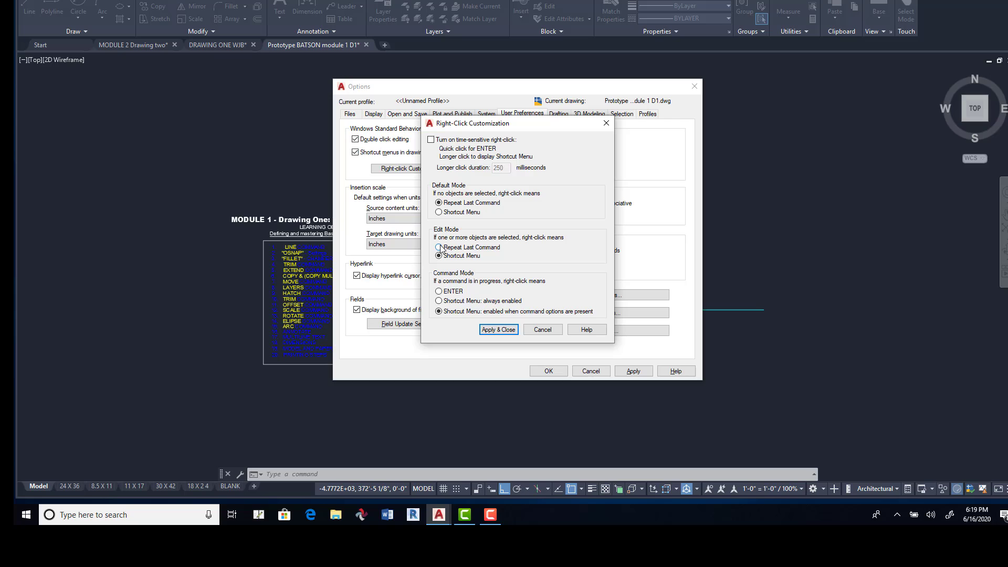
{"action": "left_click", "coordinate": [438, 292]}
{"action": "left_click", "coordinate": [488, 330]}
{"action": "left_click", "coordinate": [634, 373]}
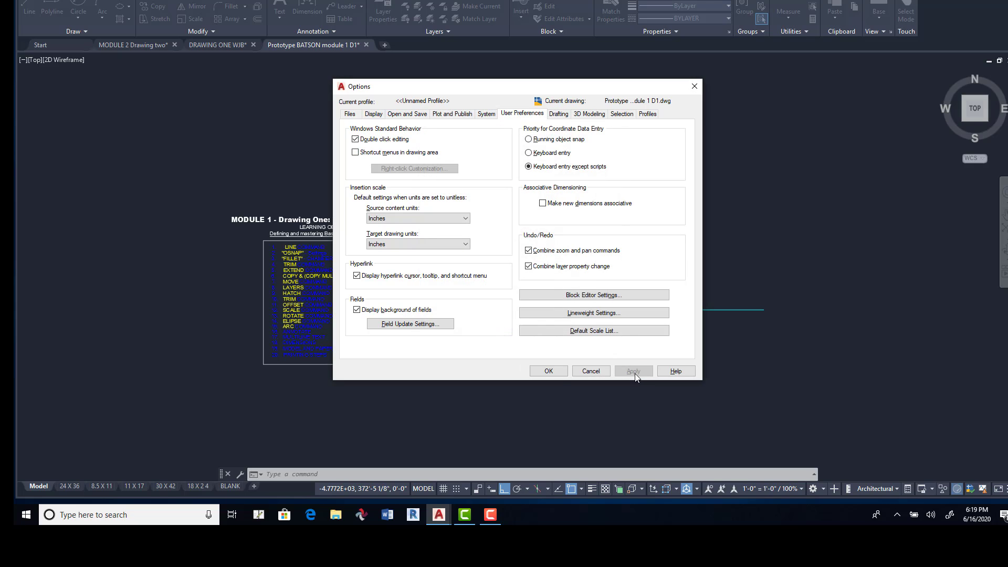
{"action": "left_click", "coordinate": [557, 369]}
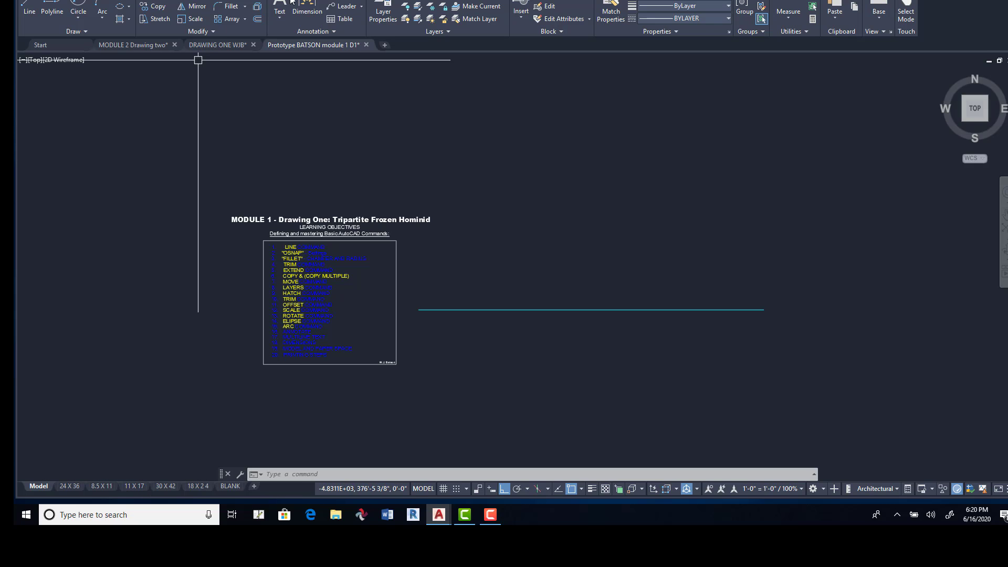
{"action": "left_click", "coordinate": [384, 4]}
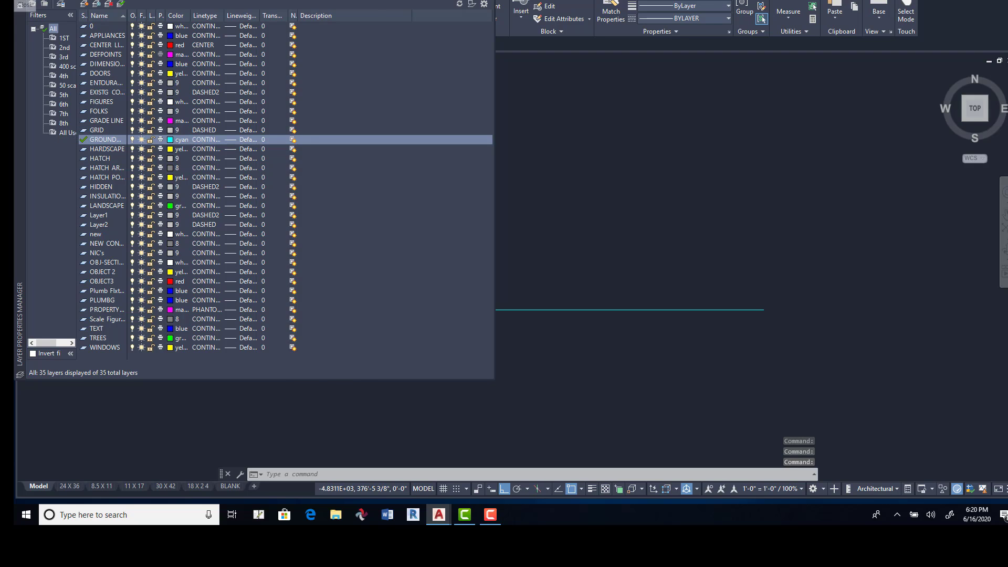
{"action": "left_click", "coordinate": [19, 5]}
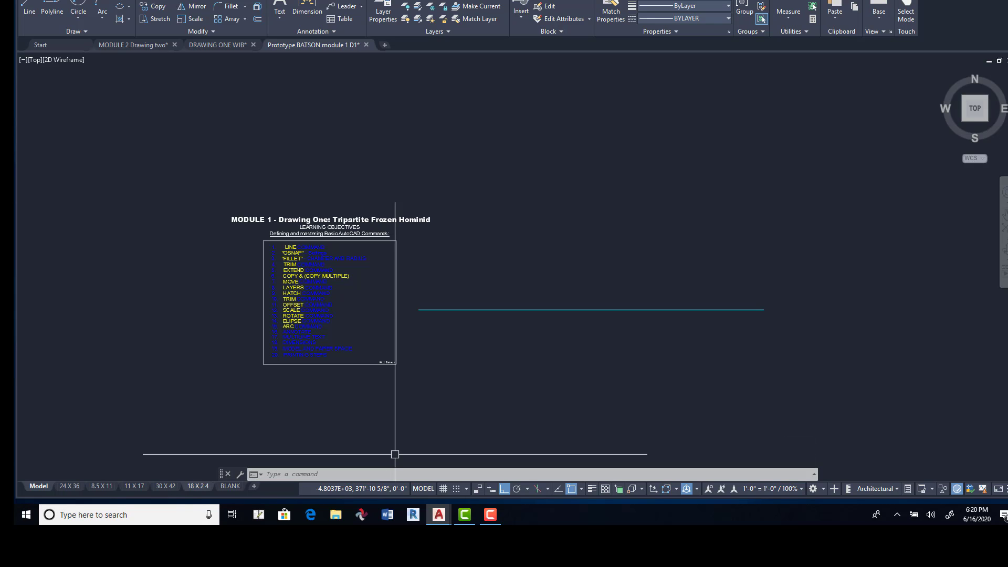
{"action": "middle_click_drag", "start_coordinate": [556, 231], "coordinate": [458, 290]}
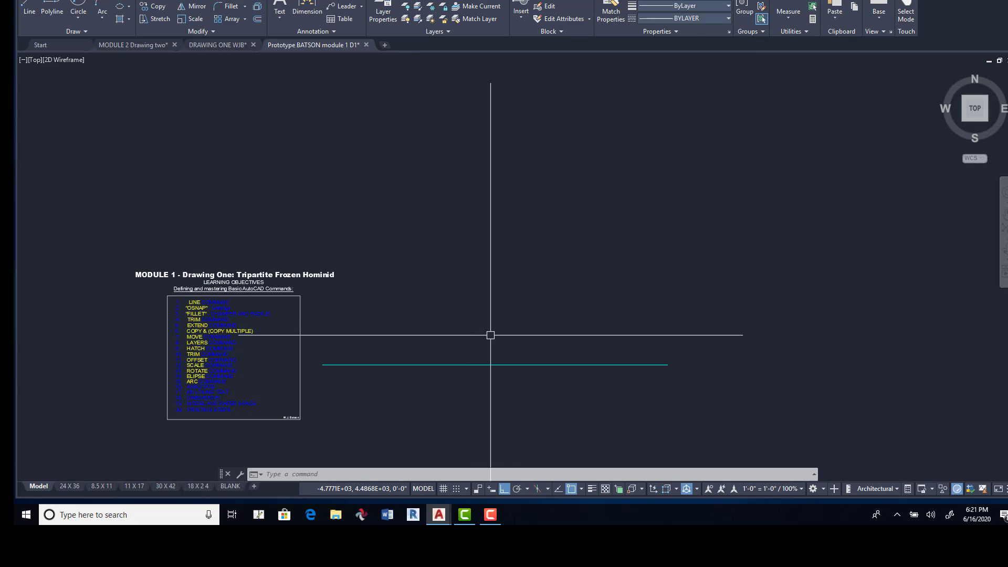
Make the white OBJ-SECTI… layer current and draw a 24-inch-diameter circle centered below the horizontal line.
{"action": "left_click", "coordinate": [383, 12]}
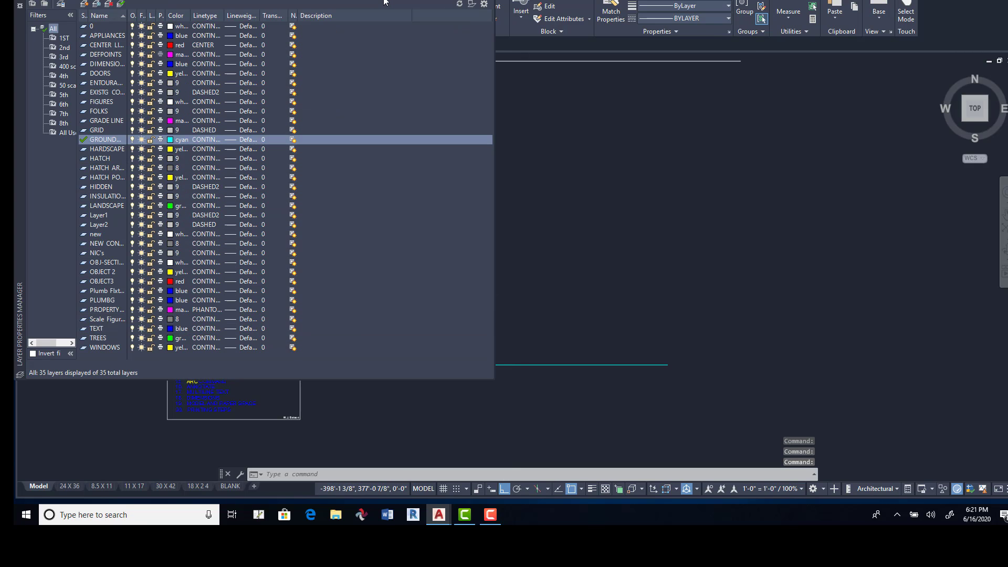
{"action": "double_click", "coordinate": [105, 263]}
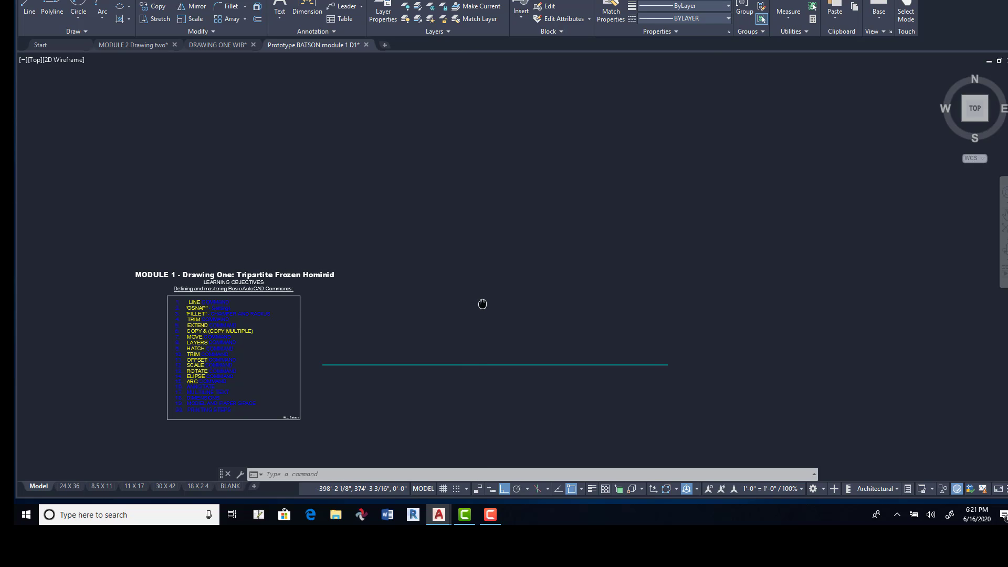
{"action": "middle_click_drag", "start_coordinate": [481, 301], "coordinate": [484, 166]}
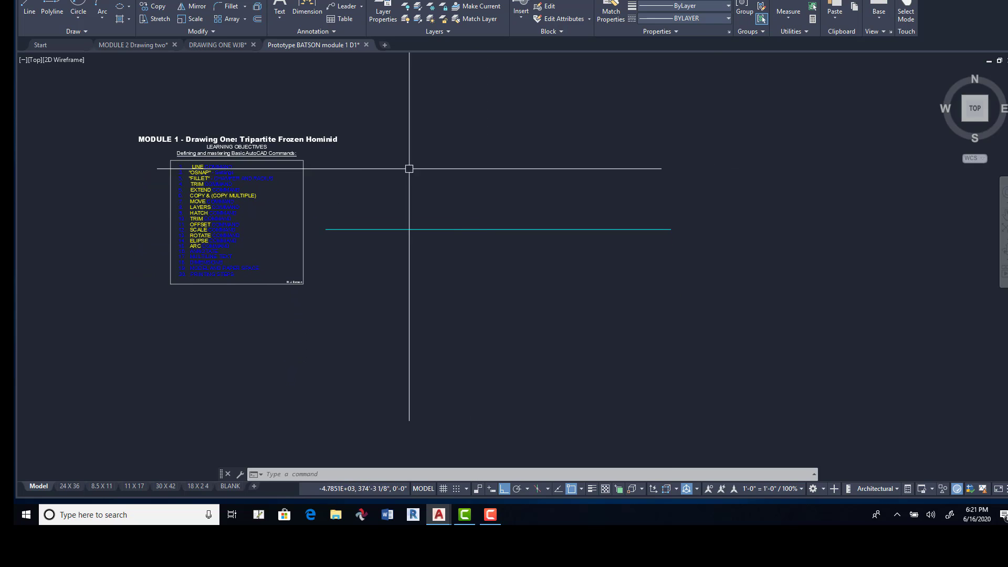
{"action": "left_click", "coordinate": [79, 21]}
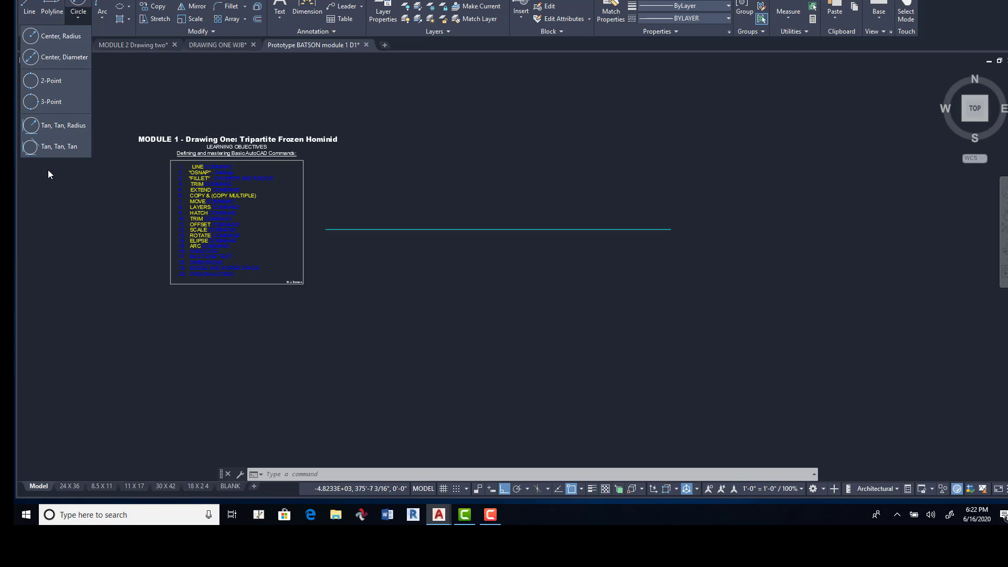
{"action": "left_click", "coordinate": [56, 60]}
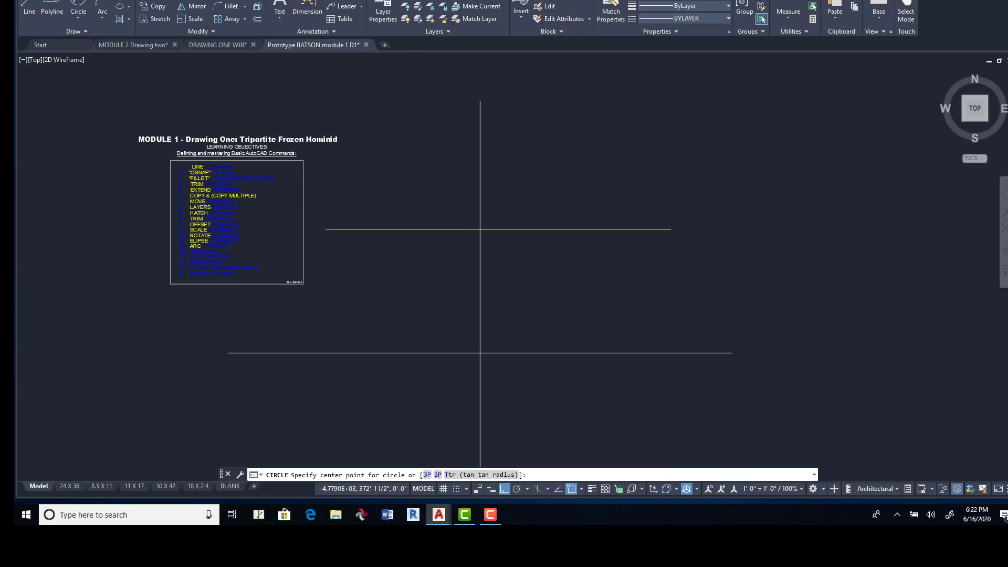
{"action": "left_click", "coordinate": [486, 368]}
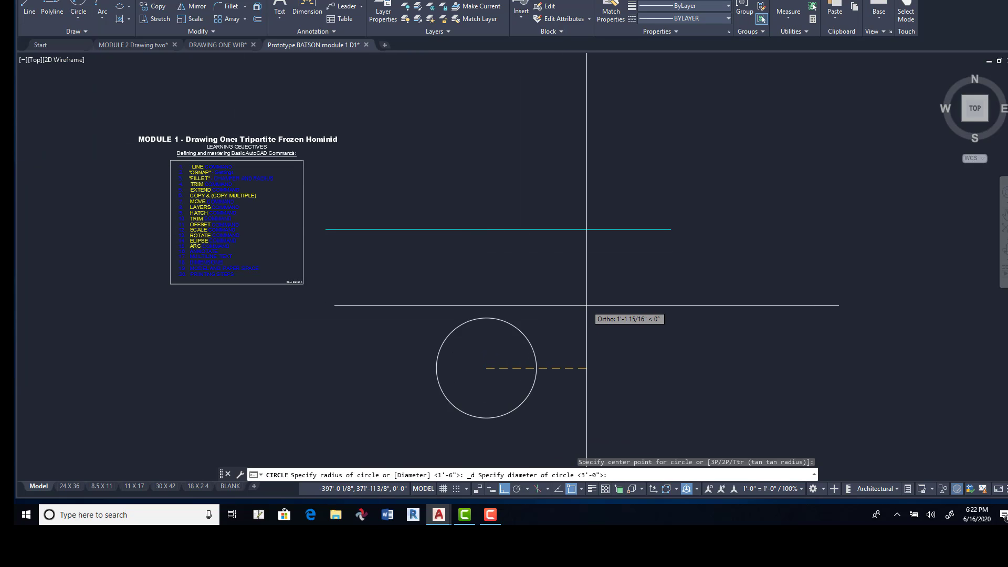
{"action": "type", "text": "24"}
{"action": "key", "text": "Return"}
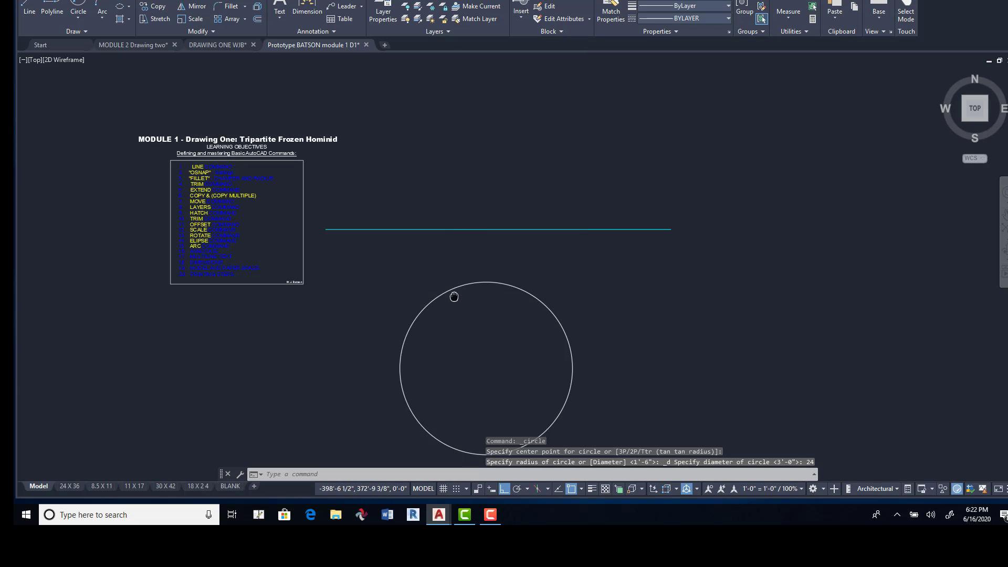
With a center-diameter circle command active, check which running object snap modes are enabled.
{"action": "middle_click_drag", "start_coordinate": [453, 295], "coordinate": [457, 233]}
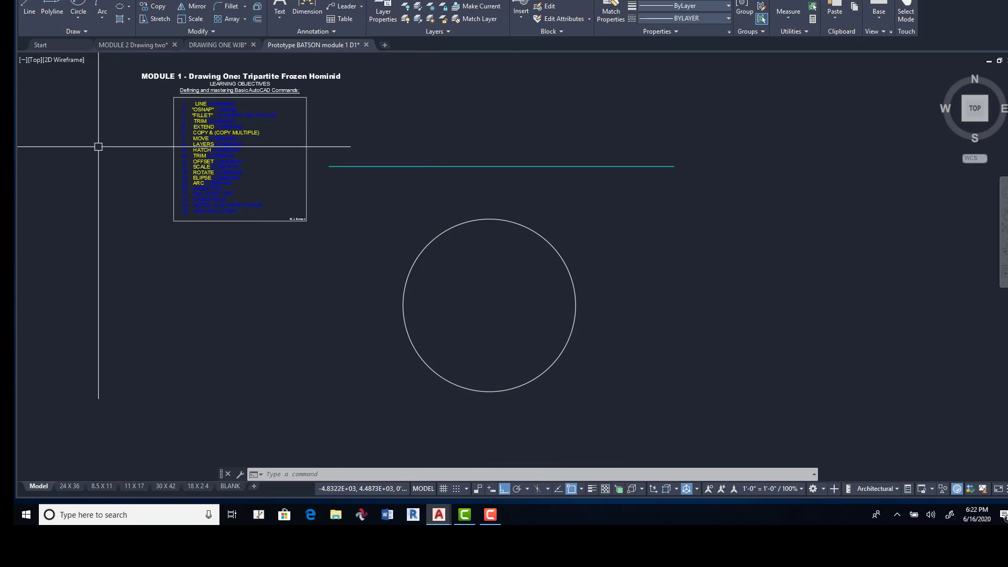
{"action": "key", "text": "Return"}
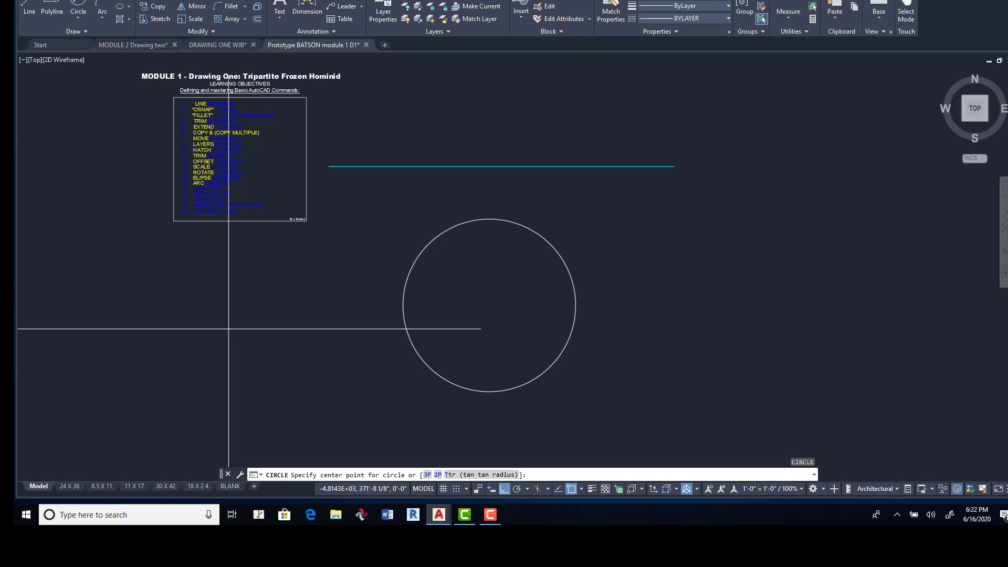
{"action": "left_click", "coordinate": [77, 20]}
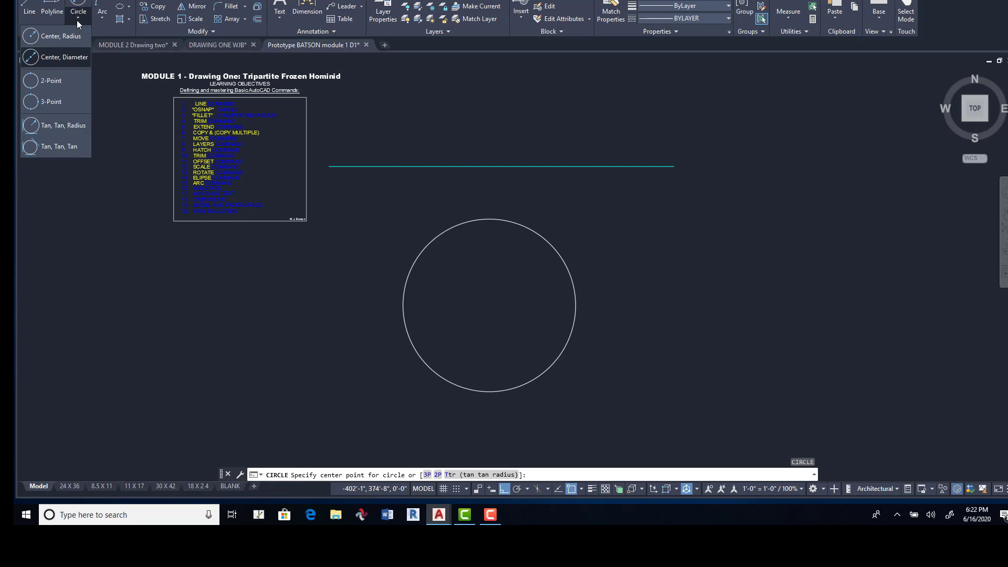
{"action": "left_click", "coordinate": [61, 58]}
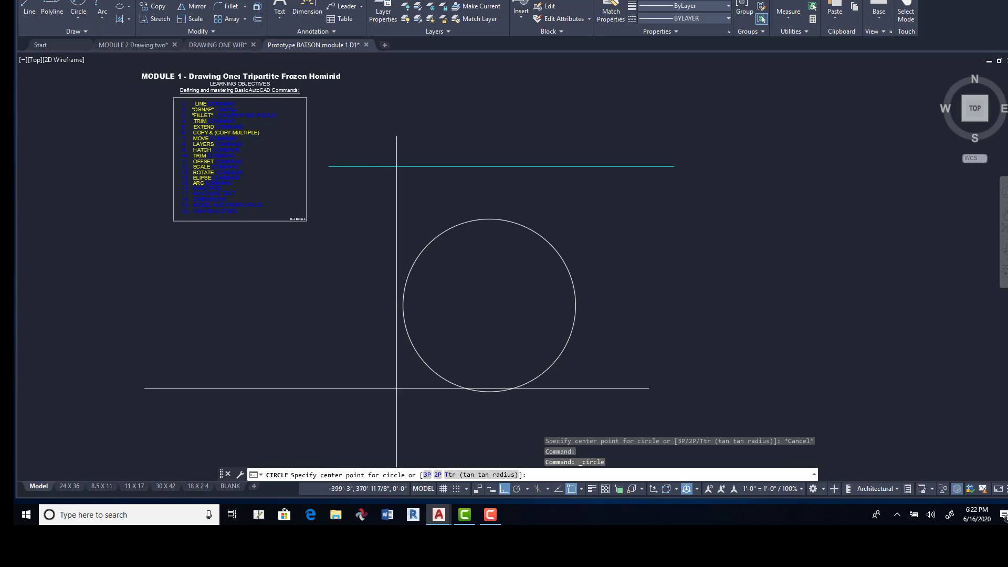
{"action": "left_click", "coordinate": [582, 489]}
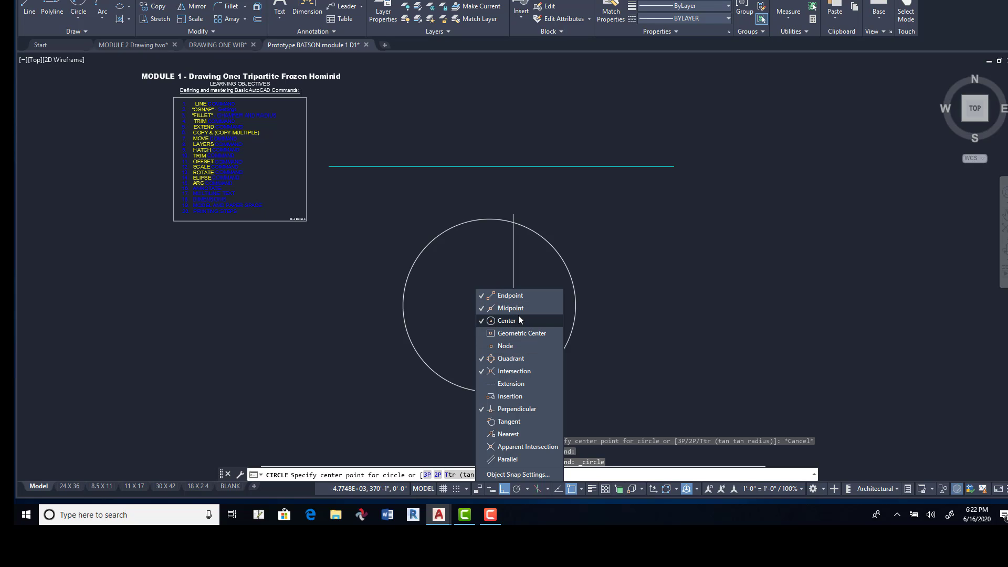
{"action": "left_click", "coordinate": [685, 337]}
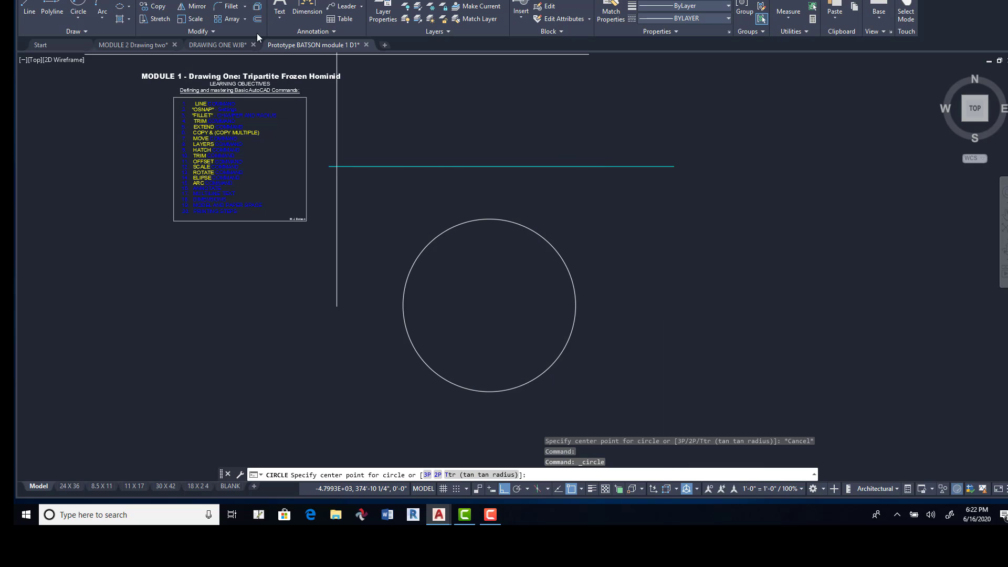
Draw an 18-inch-diameter circle concentric with the 24-inch circle, with ortho and object snap turned off after picking the center.
{"action": "left_click", "coordinate": [78, 18]}
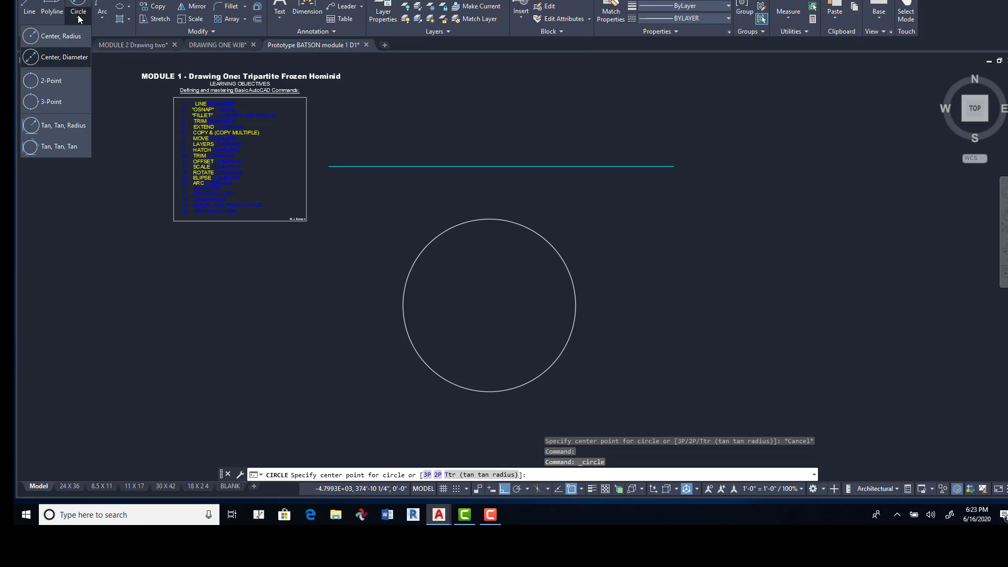
{"action": "left_click", "coordinate": [62, 57]}
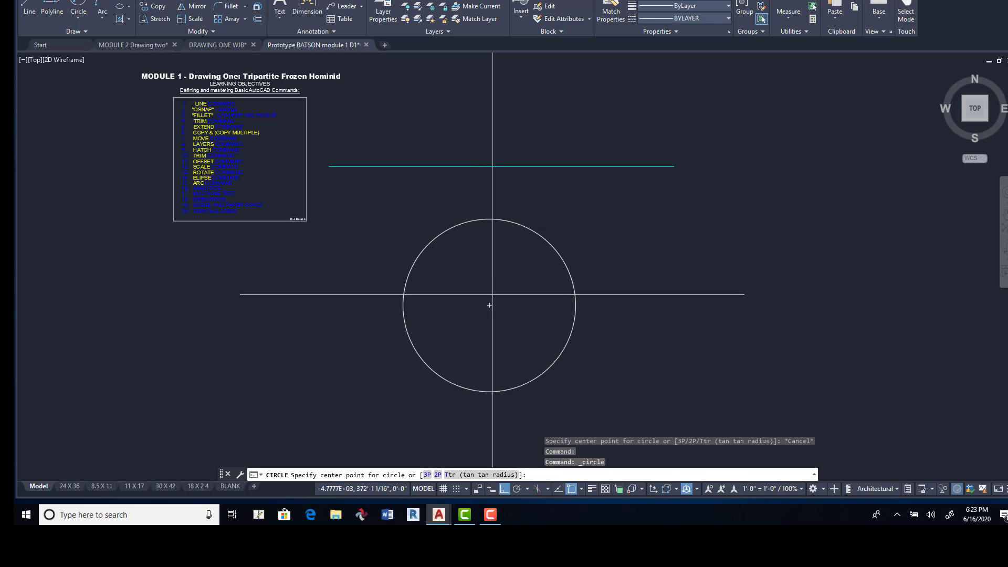
{"action": "left_click", "coordinate": [489, 305]}
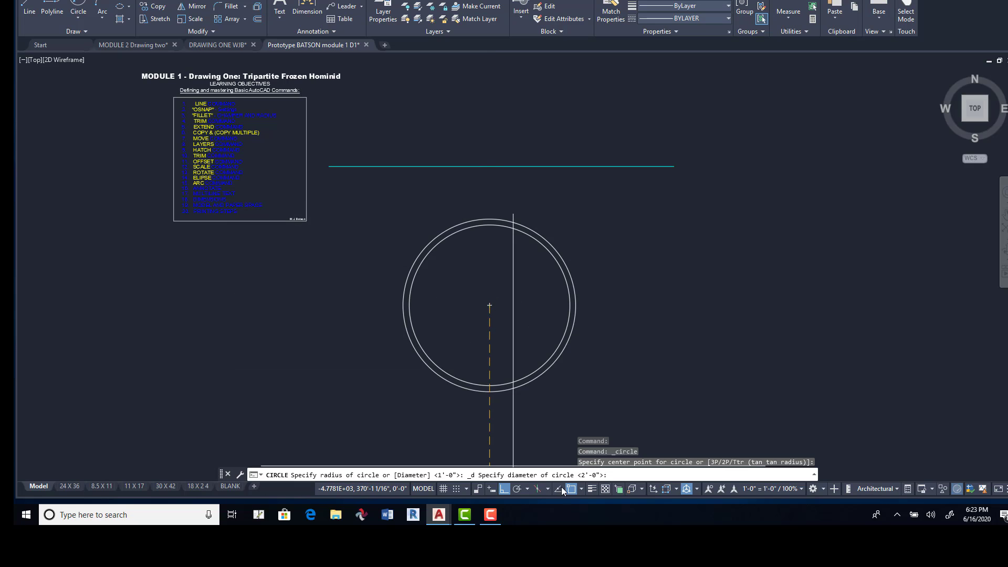
{"action": "left_click", "coordinate": [505, 488]}
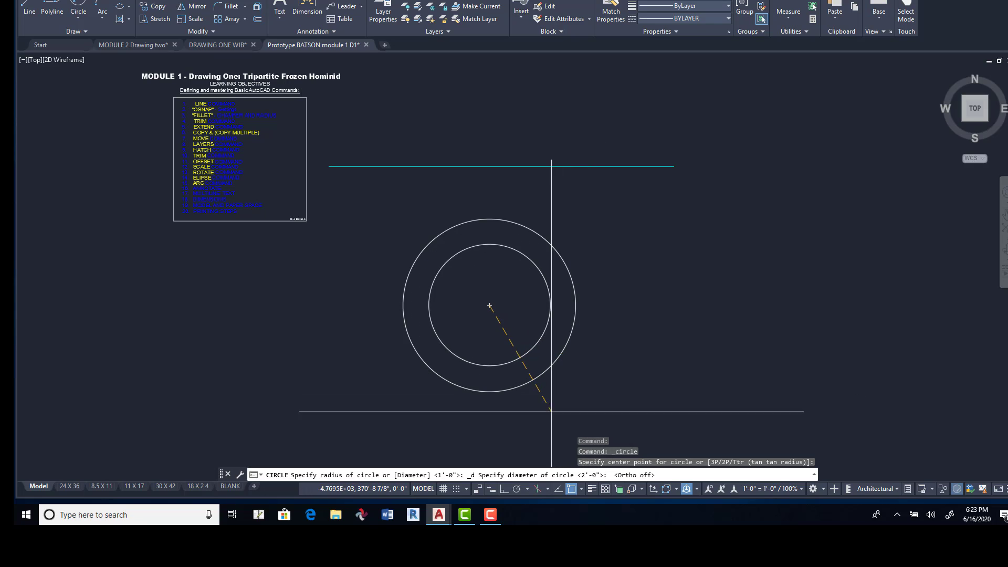
{"action": "left_click", "coordinate": [572, 489]}
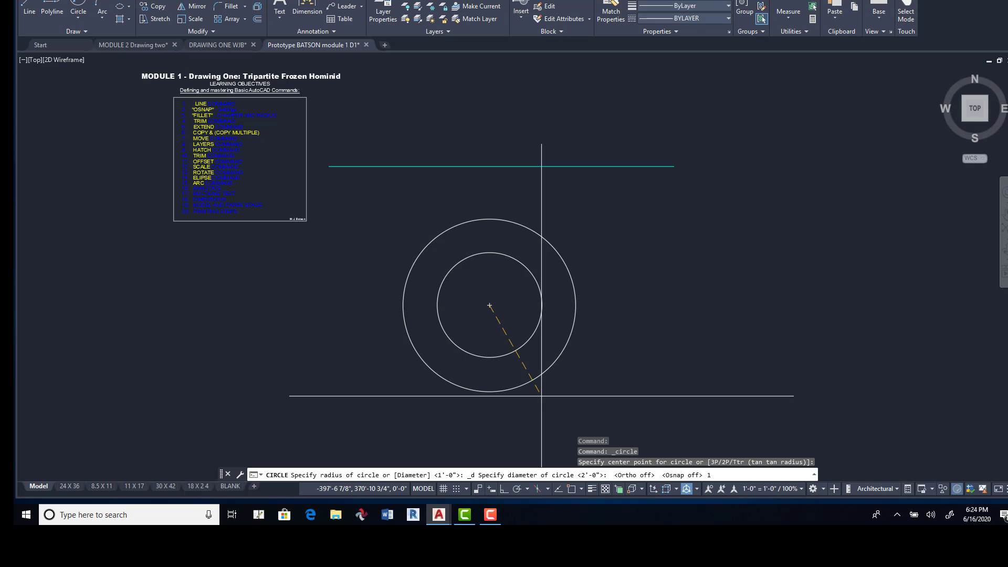
{"action": "key", "text": "Return"}
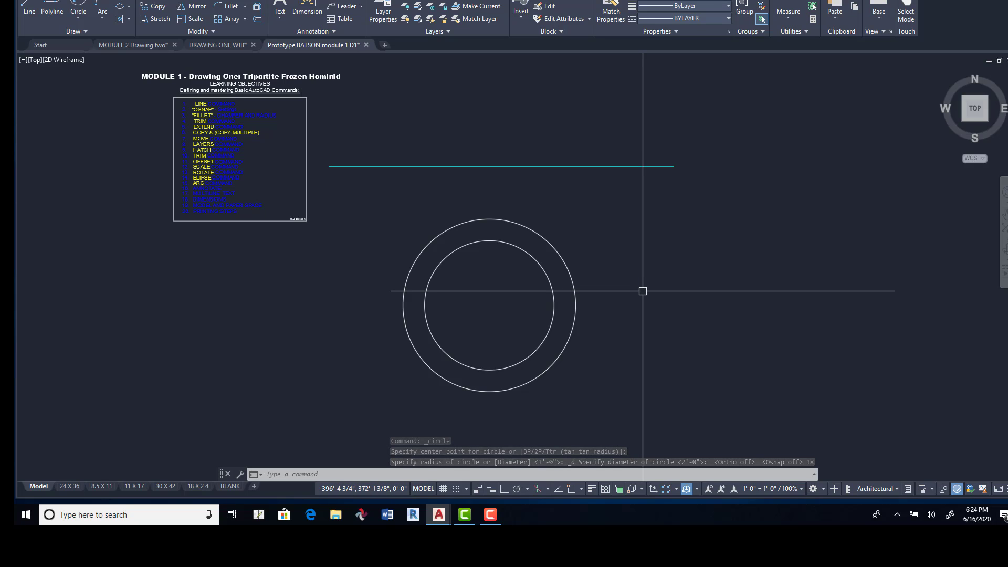
Draw a third, smaller center-diameter circle inside the other two, snapped to their common center and sized freehand with object snap off.
{"action": "left_click", "coordinate": [75, 20]}
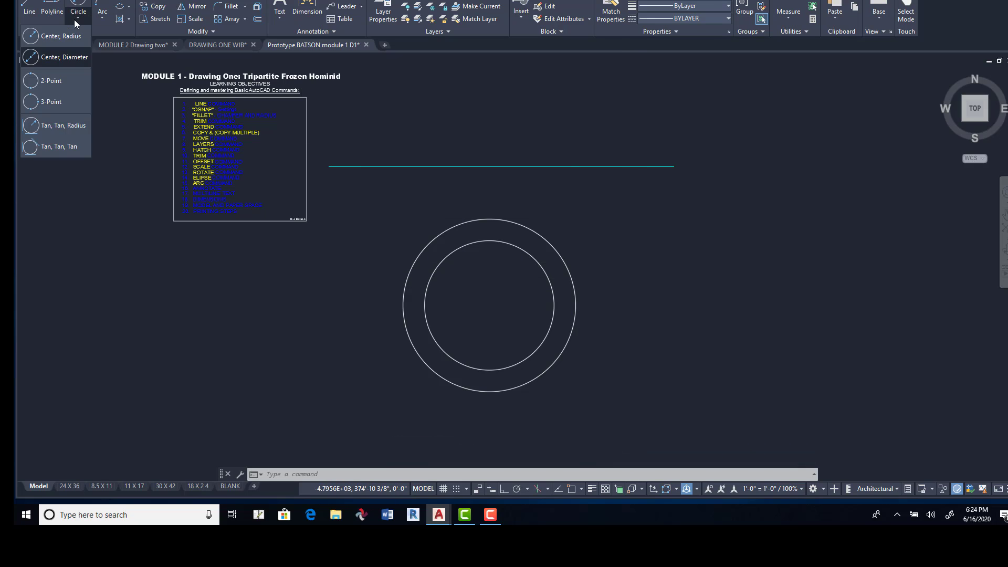
{"action": "left_click", "coordinate": [68, 60]}
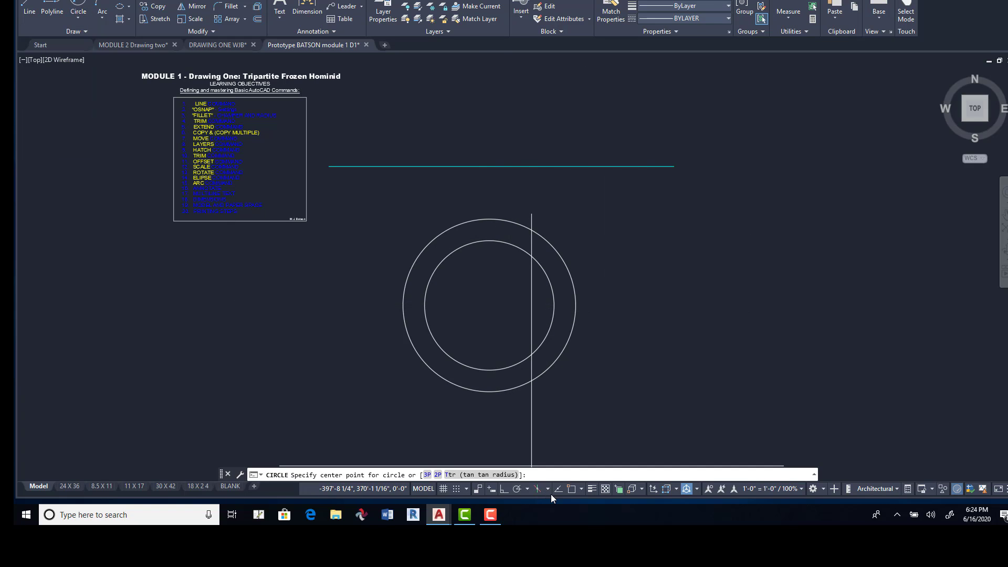
{"action": "left_click", "coordinate": [489, 305]}
{"action": "type", "text": "d"}
{"action": "key", "text": "Return"}
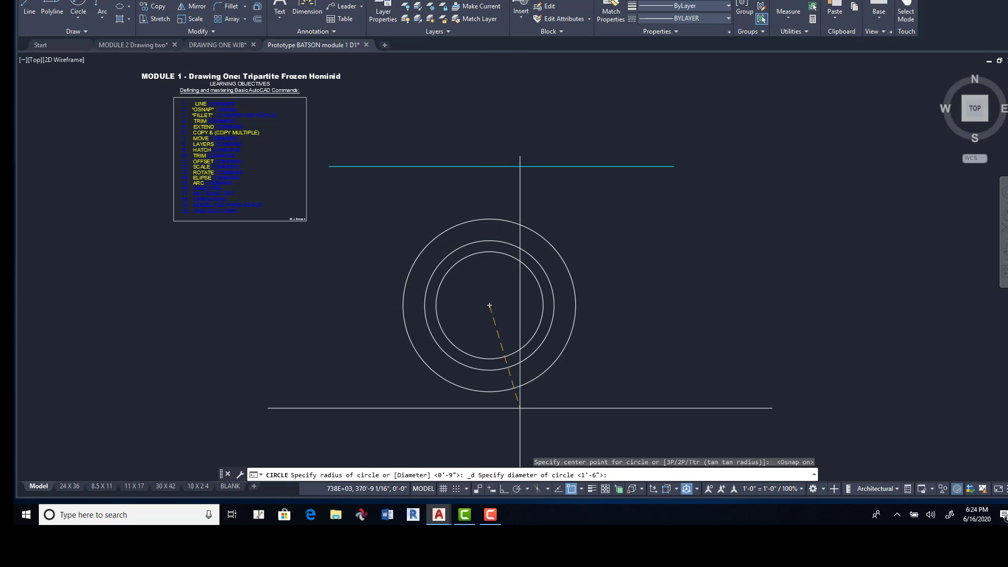
{"action": "left_click", "coordinate": [571, 489]}
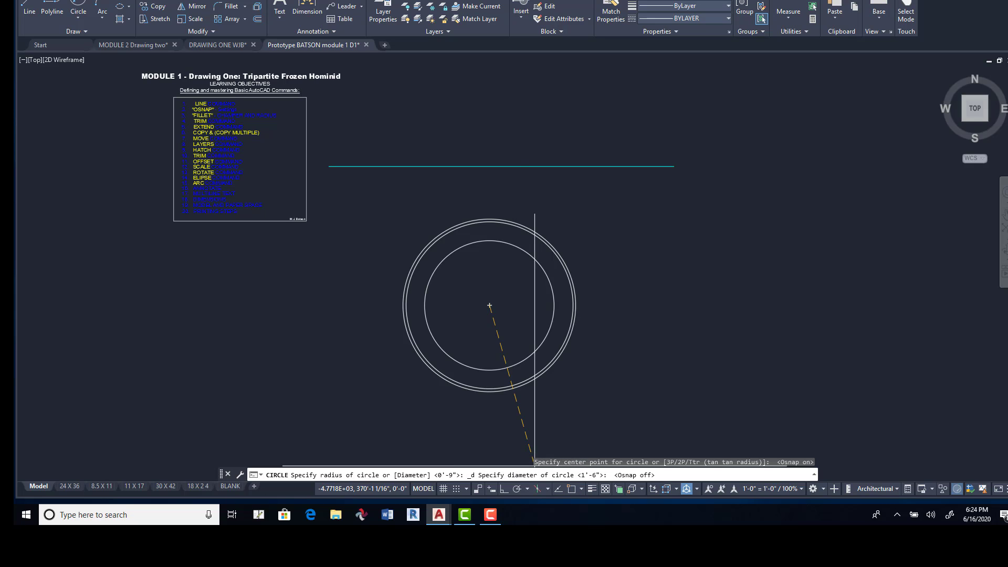
{"action": "left_click", "coordinate": [542, 323]}
{"action": "key", "text": "Return"}
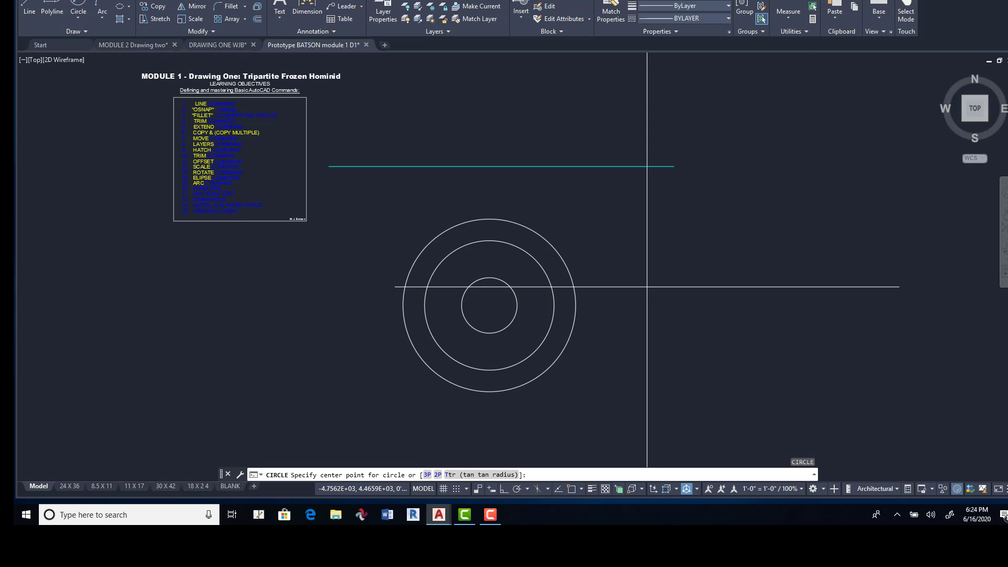
Copy all three concentric circles straight up with ortho on so the copy's largest circle slightly overlaps the horizontal line.
{"action": "mouse_move", "coordinate": [676, 288]}
{"action": "middle_mouse_down"}
{"action": "mouse_move", "coordinate": [720, 349]}
{"action": "mouse_move", "coordinate": [709, 399]}
{"action": "mouse_move", "coordinate": [641, 326]}
{"action": "middle_mouse_up"}
{"action": "scroll", "coordinate": [718, 380], "scroll_direction": "down", "scroll_amount": 4}
{"action": "scroll", "coordinate": [599, 285], "scroll_direction": "up", "scroll_amount": 2}
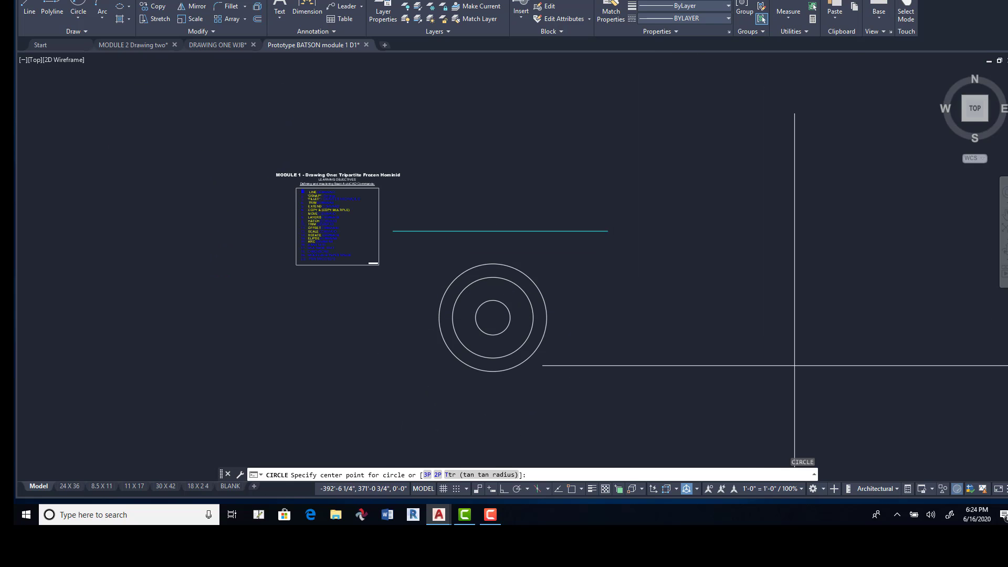
{"action": "left_click", "coordinate": [158, 11]}
{"action": "left_click", "coordinate": [575, 264]}
{"action": "left_click", "coordinate": [436, 388]}
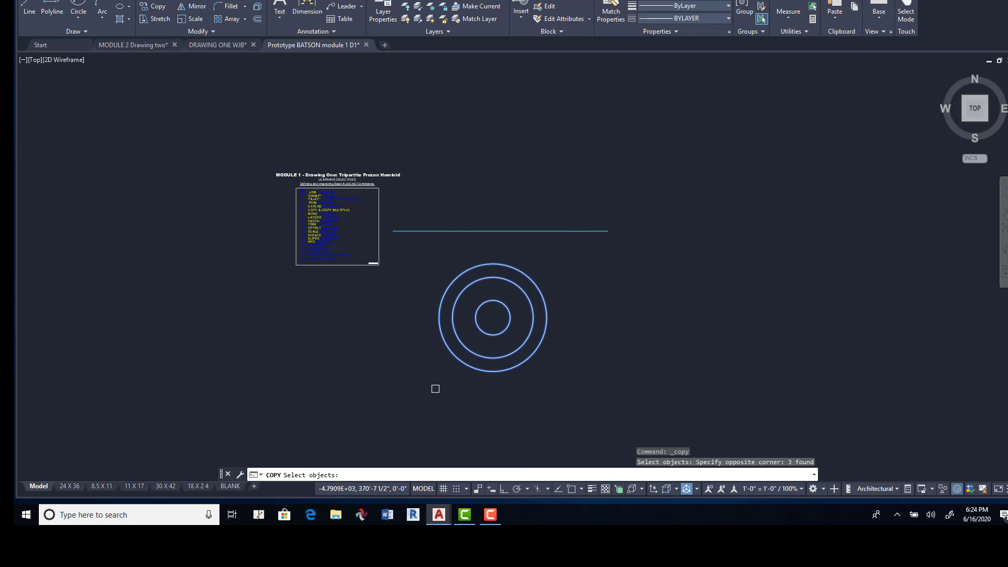
{"action": "key", "text": "Return"}
{"action": "left_click", "coordinate": [740, 350]}
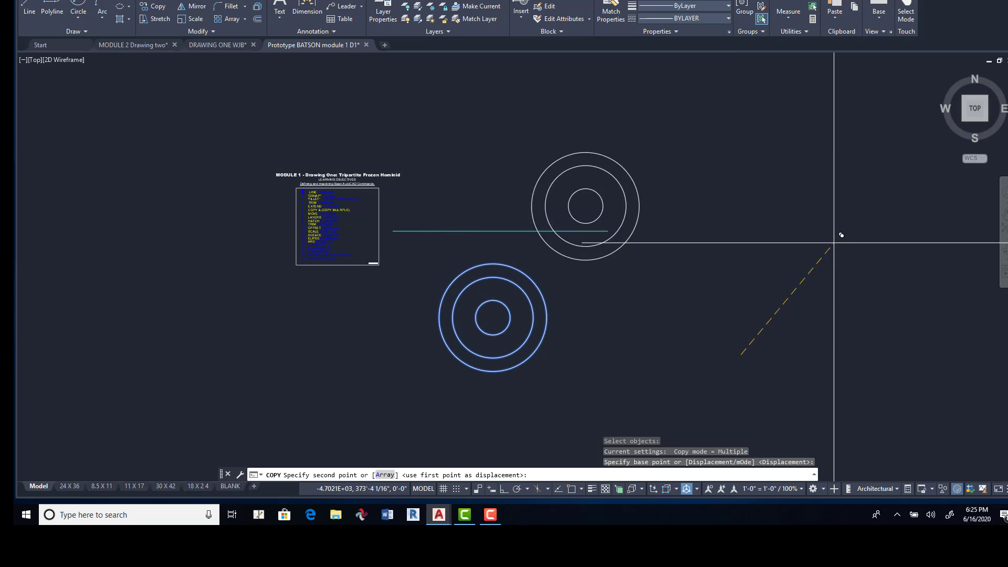
{"action": "left_click", "coordinate": [502, 491]}
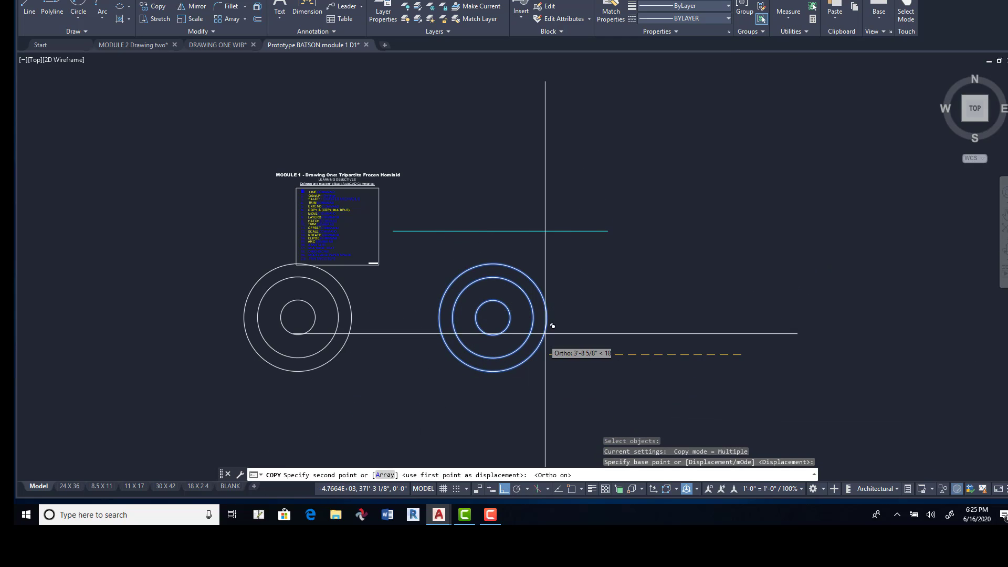
{"action": "left_click", "coordinate": [696, 218]}
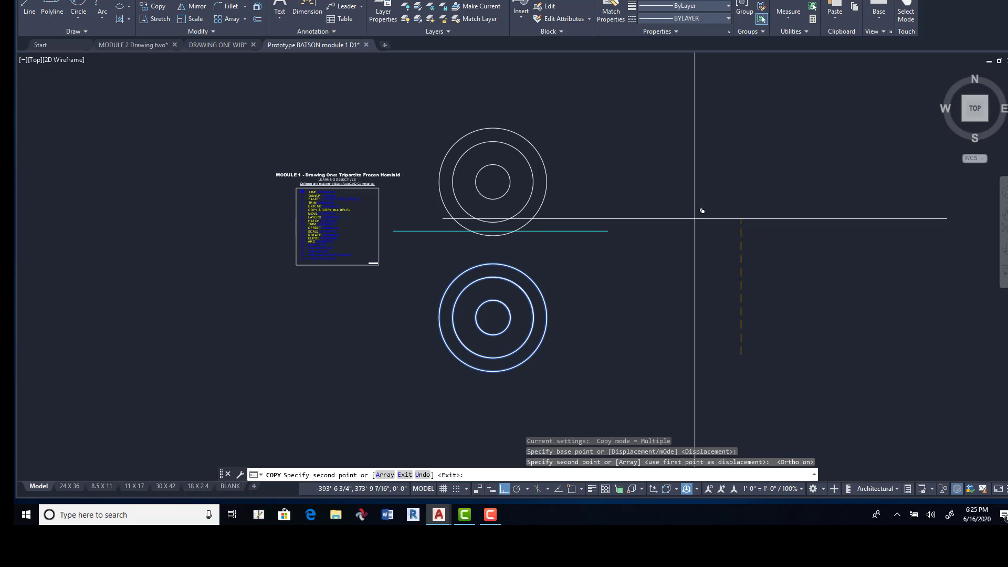
{"action": "key", "text": "Return"}
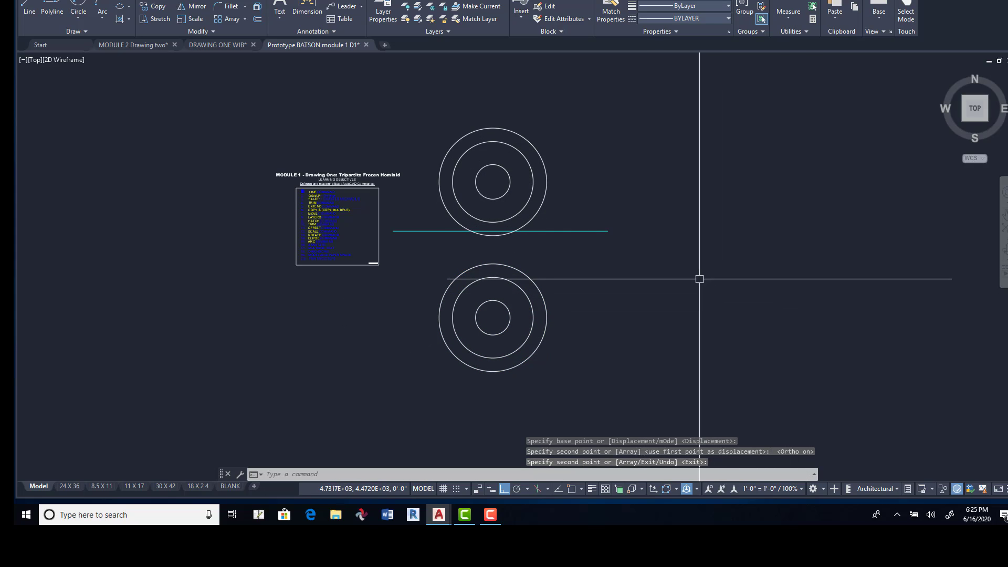
Move the two inner circles of the upper copy straight up about 1'-7" from their center, so the medium circle overlaps the large one.
{"action": "scroll", "coordinate": [577, 181], "scroll_direction": "up", "scroll_amount": 5}
{"action": "middle_click_drag", "start_coordinate": [578, 183], "coordinate": [648, 242]}
{"action": "scroll", "coordinate": [648, 242], "scroll_direction": "down", "scroll_amount": 4}
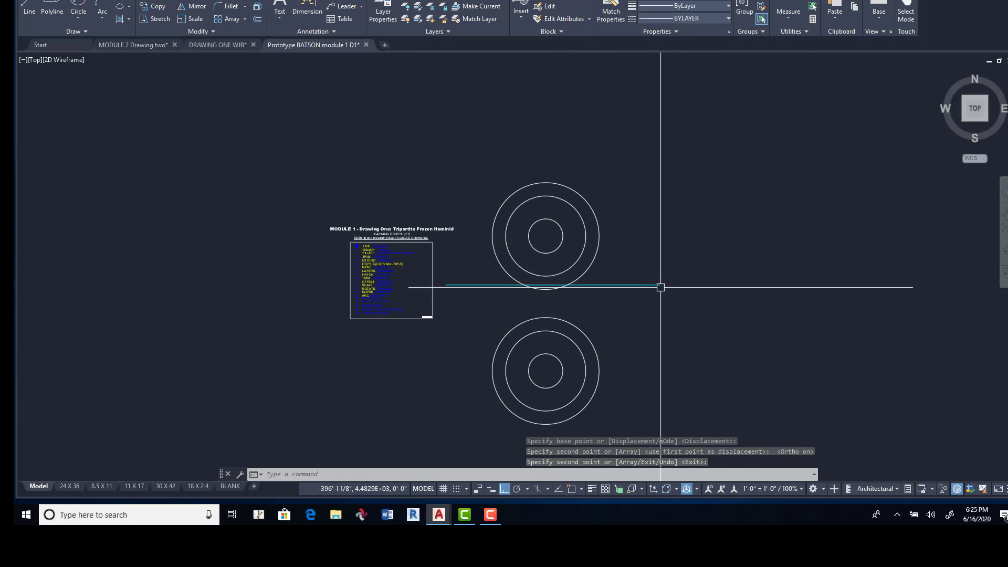
{"action": "left_click", "coordinate": [160, 2]}
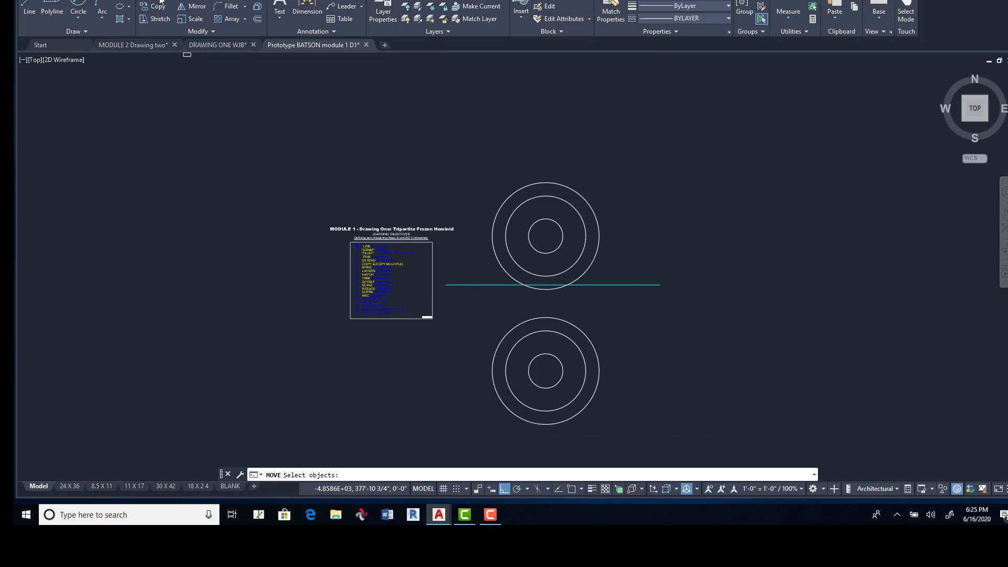
{"action": "left_click", "coordinate": [555, 197]}
{"action": "left_click", "coordinate": [554, 223]}
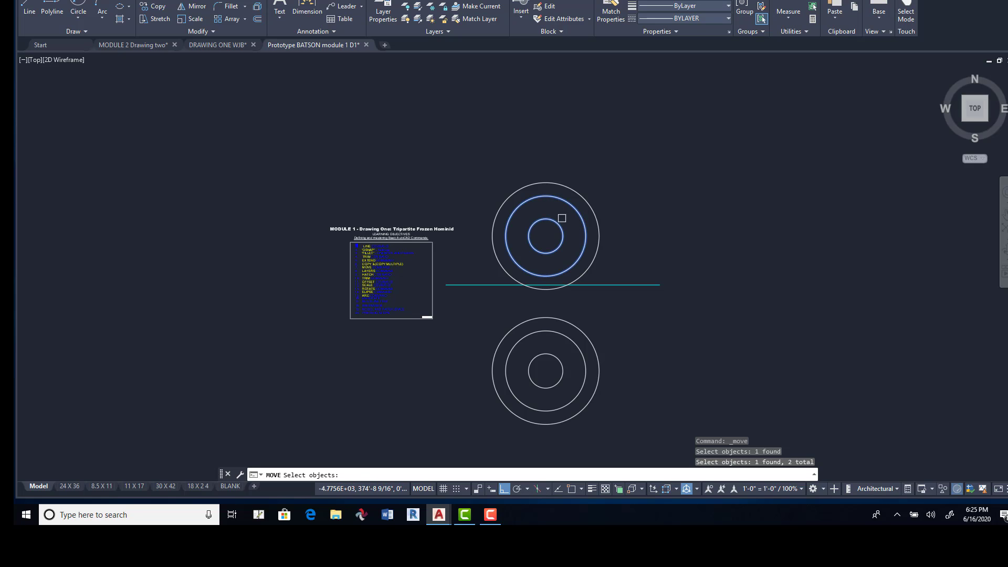
{"action": "key", "text": "Return"}
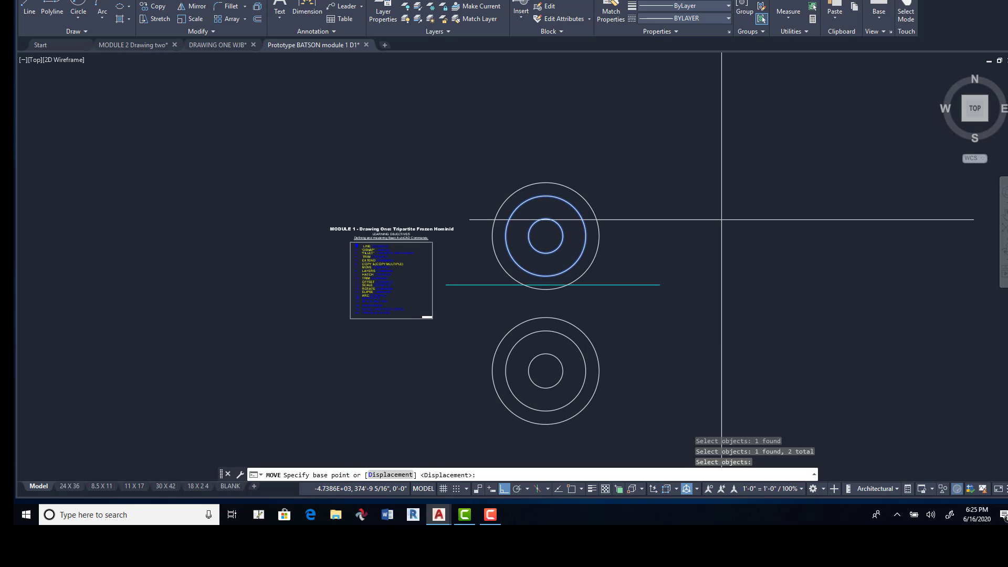
{"action": "left_click", "coordinate": [545, 236]}
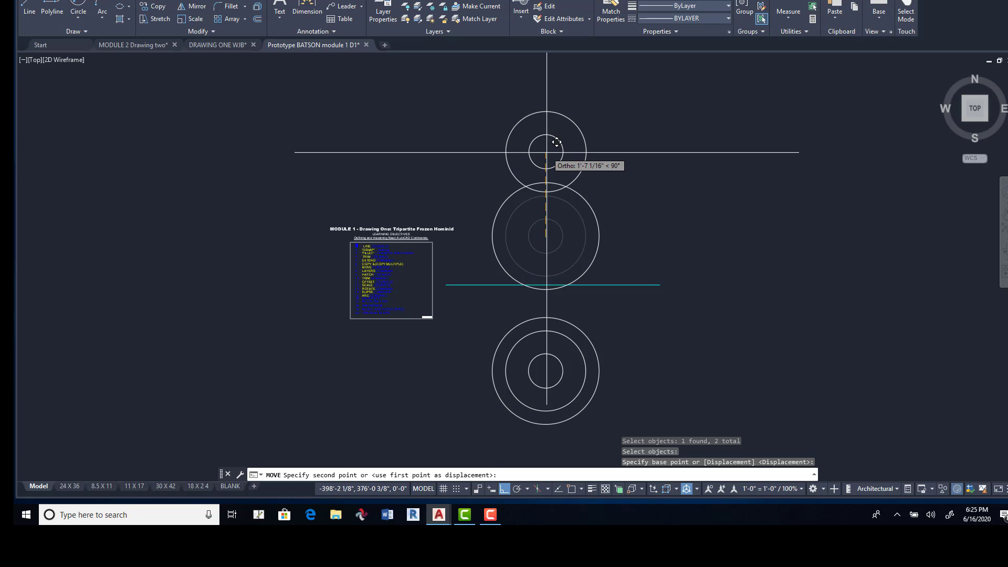
{"action": "left_click", "coordinate": [546, 153]}
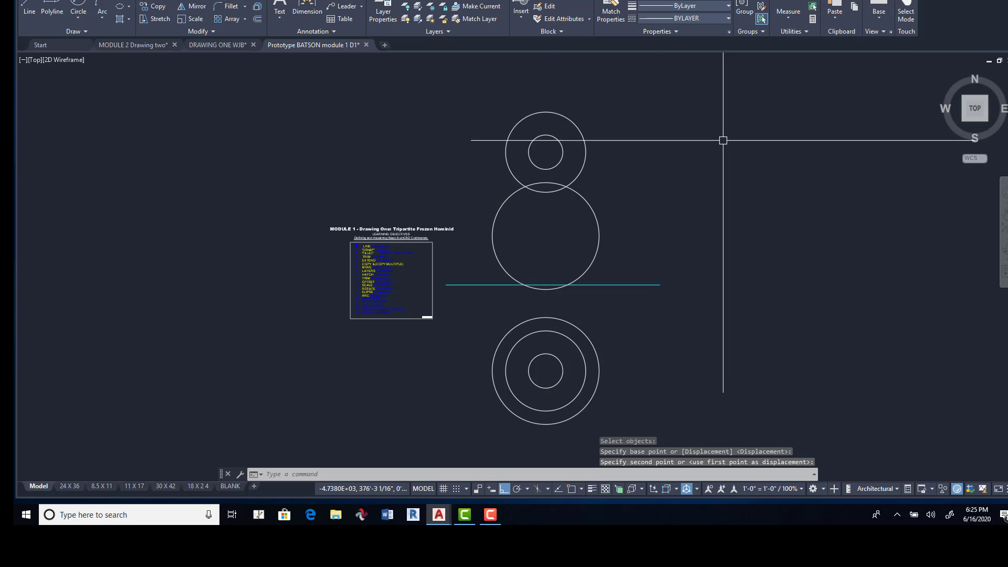
Move the smallest upper circle straight up about 12 inches so it slightly overlaps the top of the medium circle.
{"action": "key", "text": "Return"}
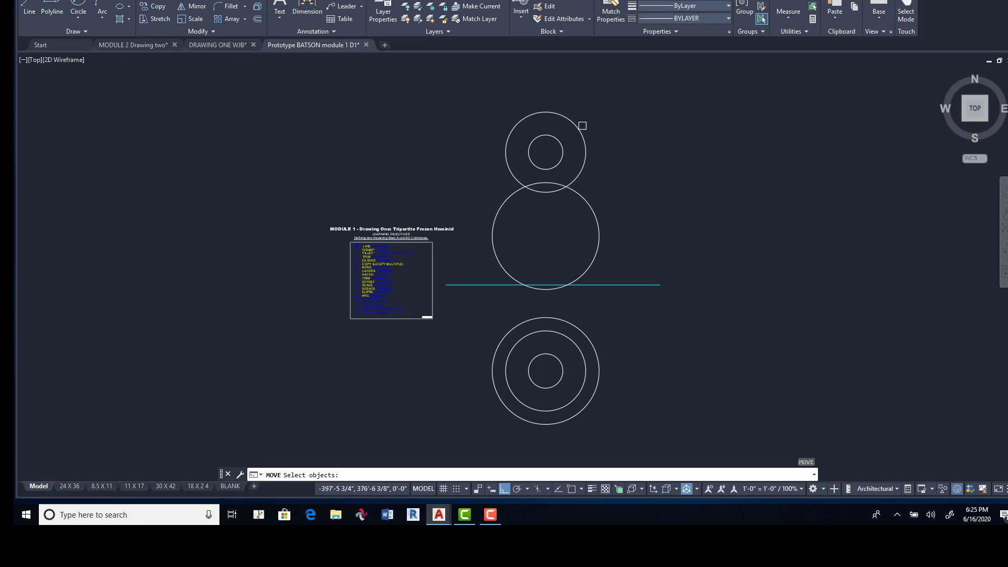
{"action": "left_click", "coordinate": [557, 140]}
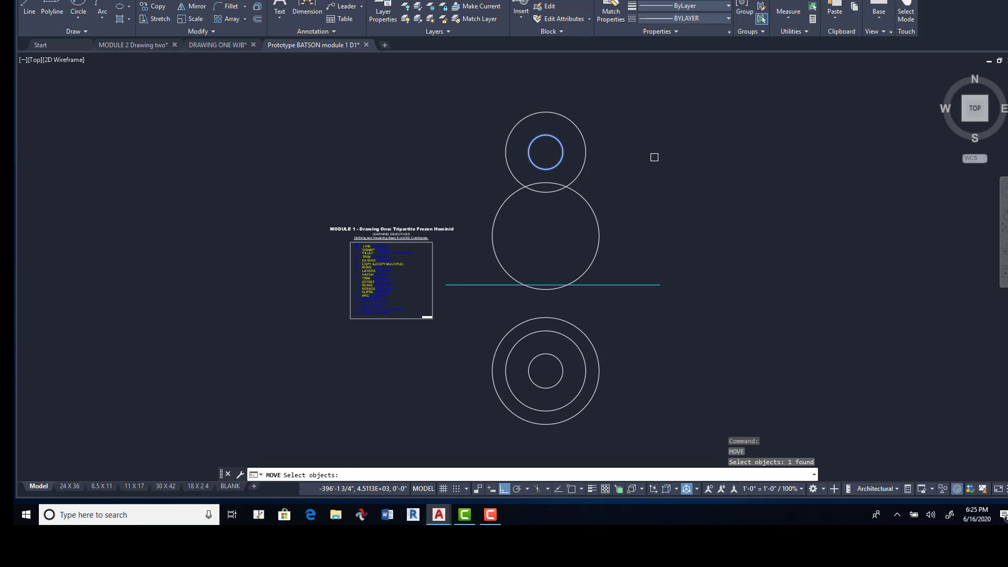
{"action": "key", "text": "Return"}
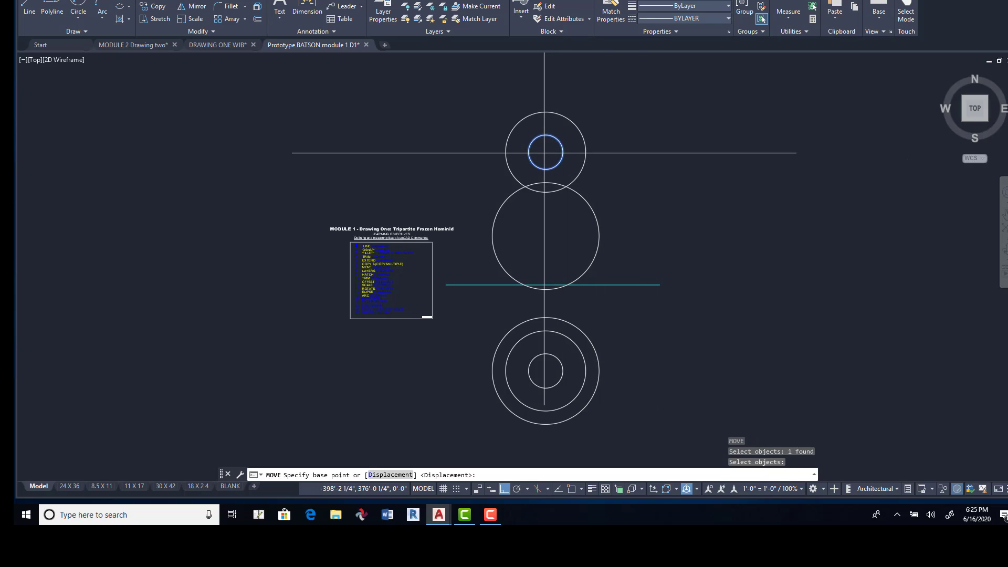
{"action": "left_click", "coordinate": [545, 152]}
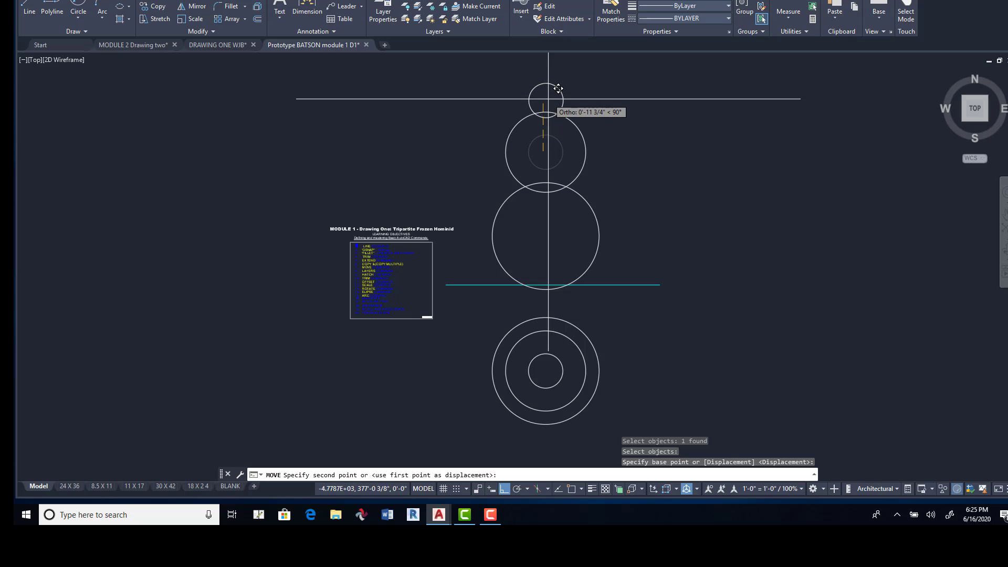
{"action": "left_click", "coordinate": [556, 90]}
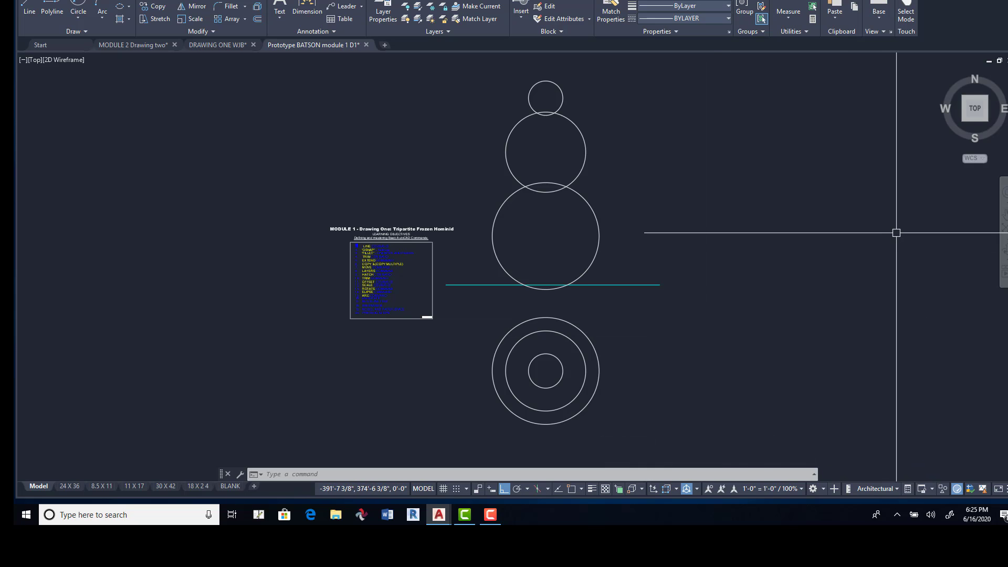
Trim the overlapping arcs at the neck and waist of the stacked figure, using its three circles as cutting edges.
{"action": "scroll", "coordinate": [580, 92], "scroll_direction": "up", "scroll_amount": 2}
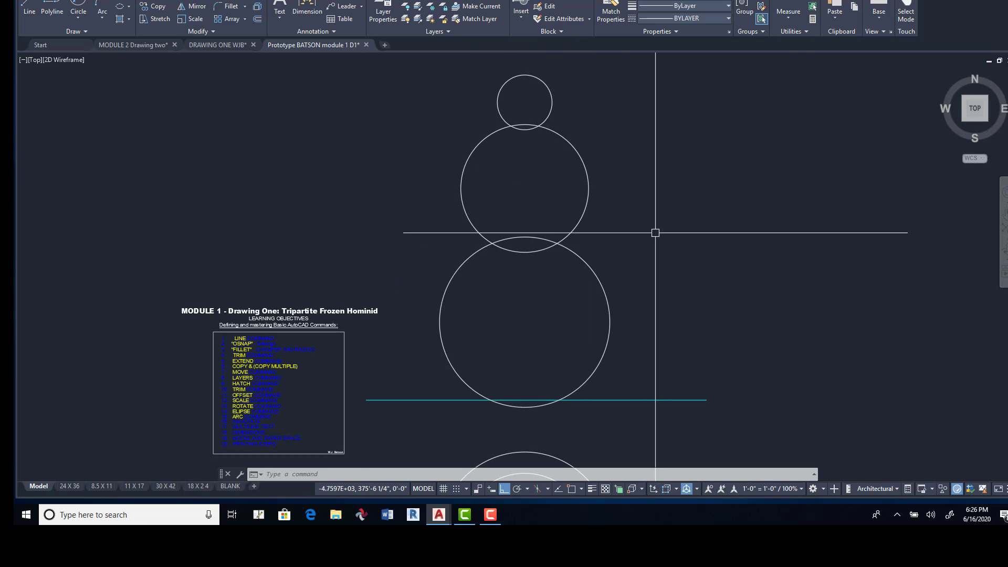
{"action": "left_click", "coordinate": [231, 1]}
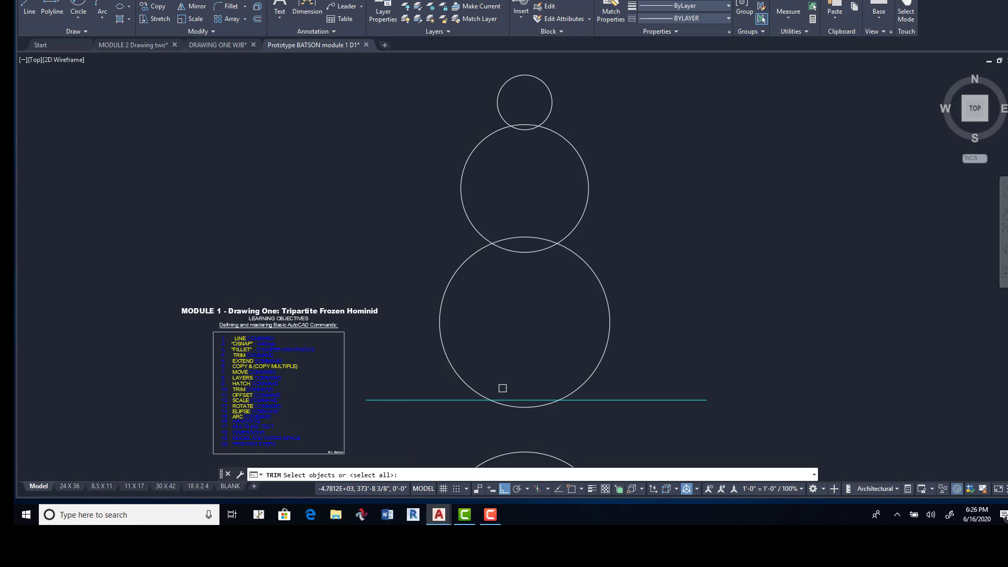
{"action": "left_click", "coordinate": [567, 107]}
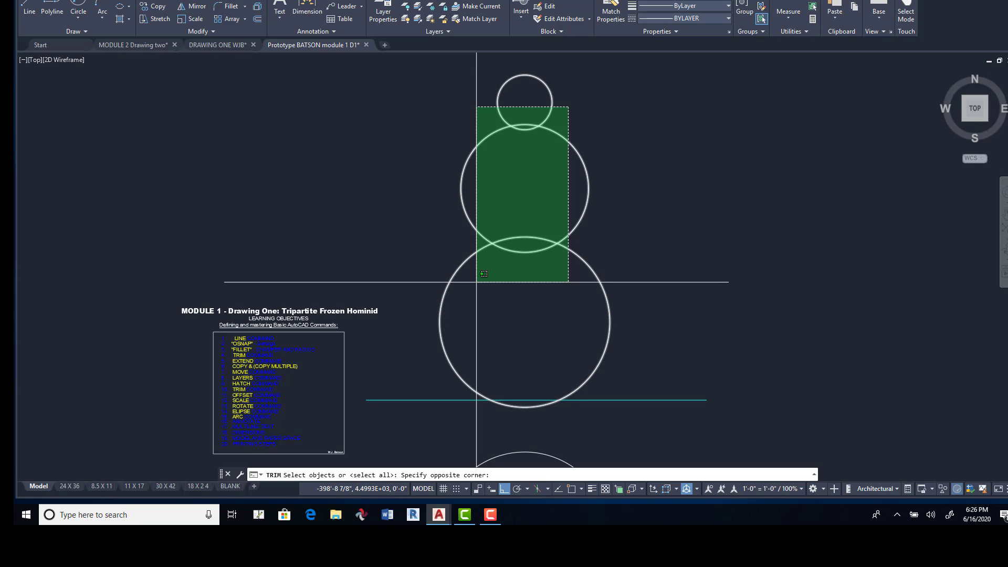
{"action": "left_click", "coordinate": [483, 273]}
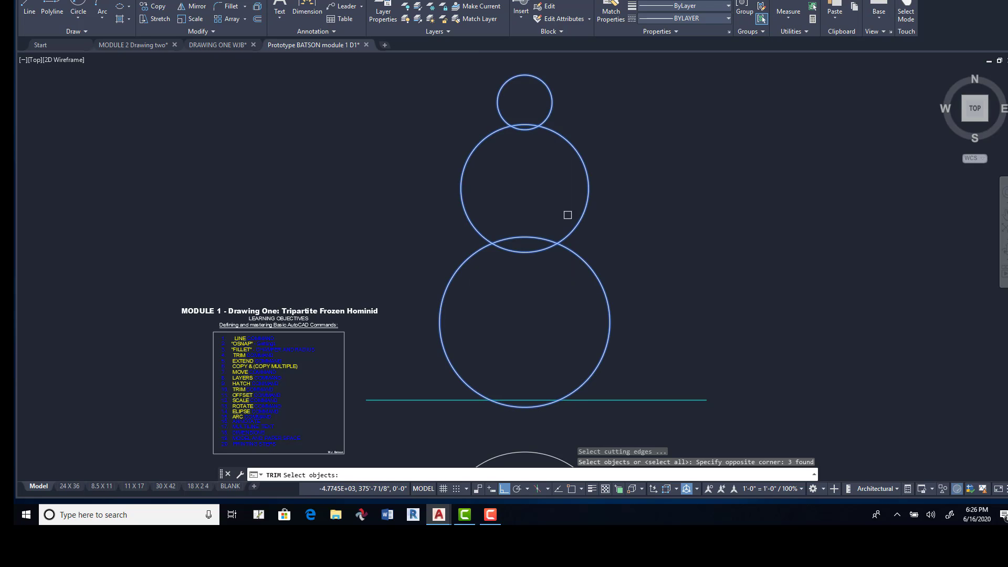
{"action": "key", "text": "Return"}
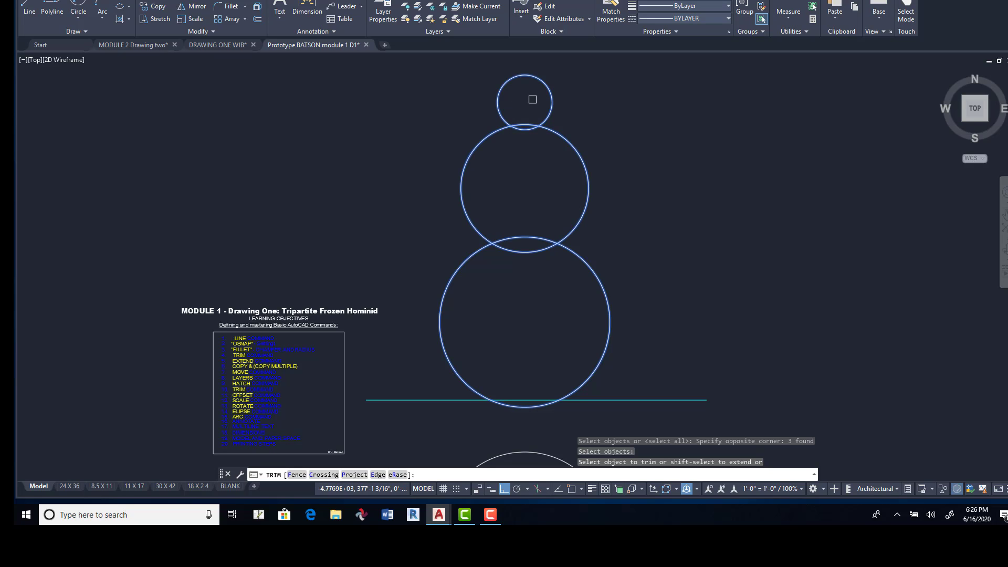
{"action": "left_click", "coordinate": [523, 122]}
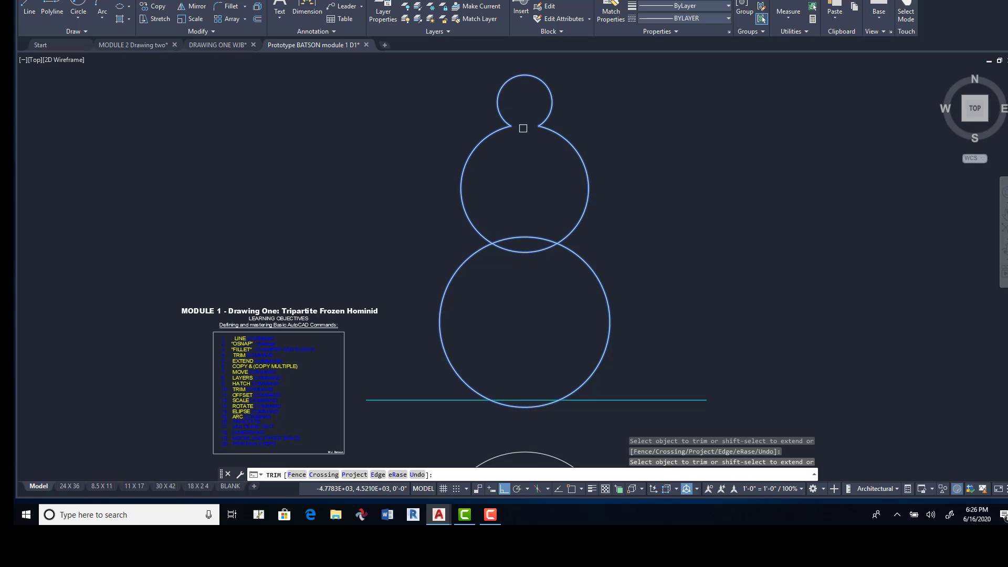
{"action": "left_click", "coordinate": [518, 236]}
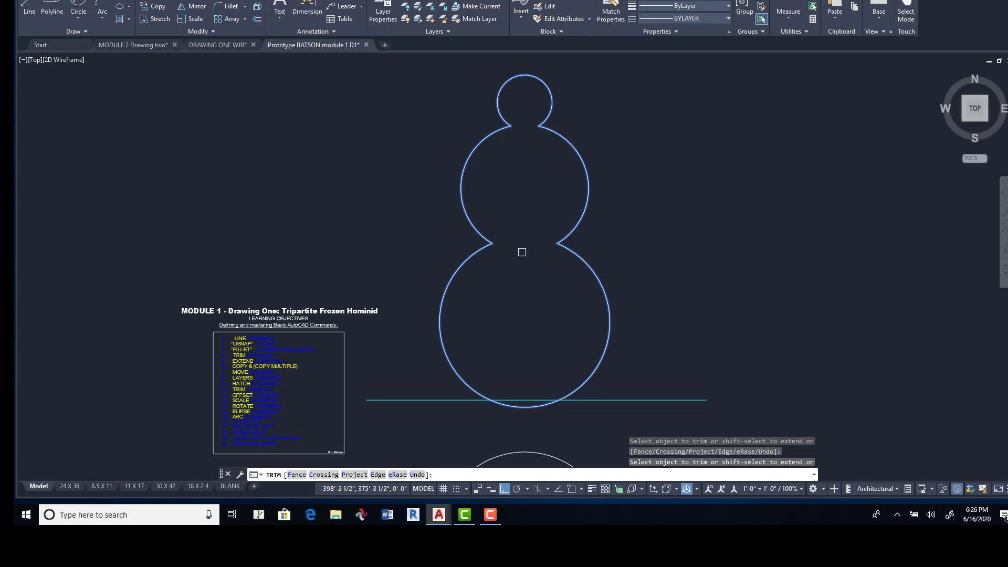
Trim off the bottom arc of the lowest circle below the ground line, using that line as the cutting edge.
{"action": "key", "text": "Return"}
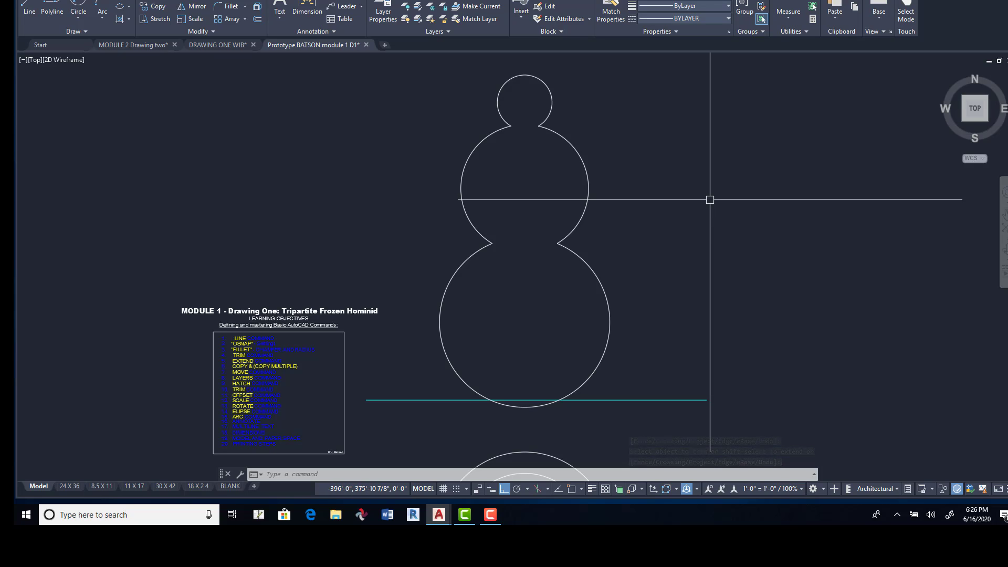
{"action": "key", "text": "space"}
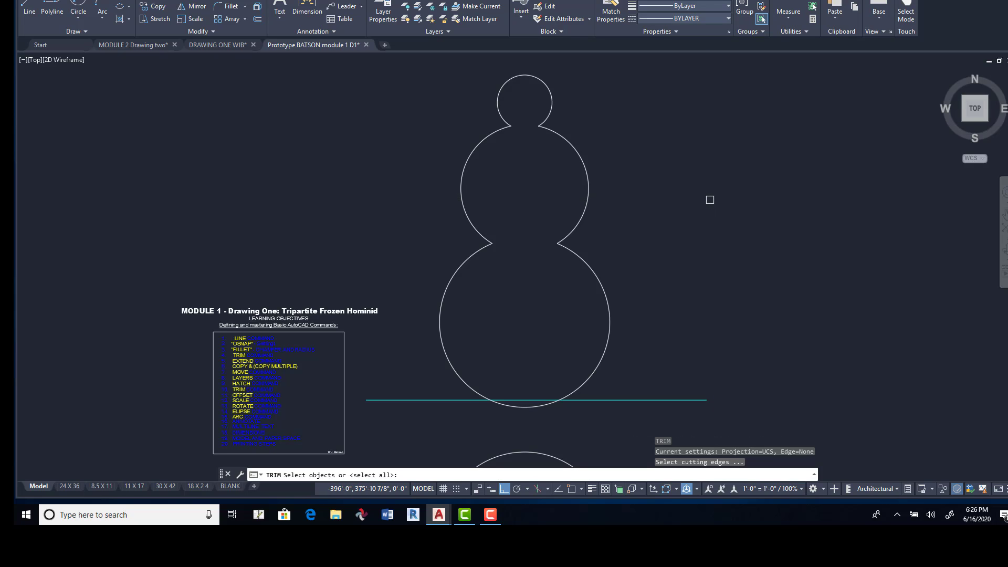
{"action": "left_click", "coordinate": [636, 400]}
{"action": "key", "text": "space"}
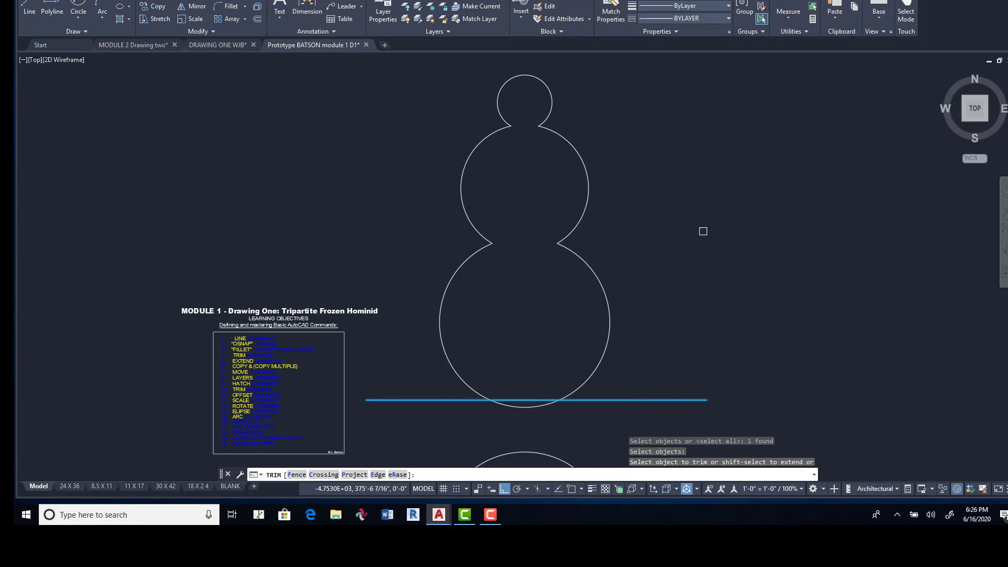
{"action": "left_click", "coordinate": [518, 407]}
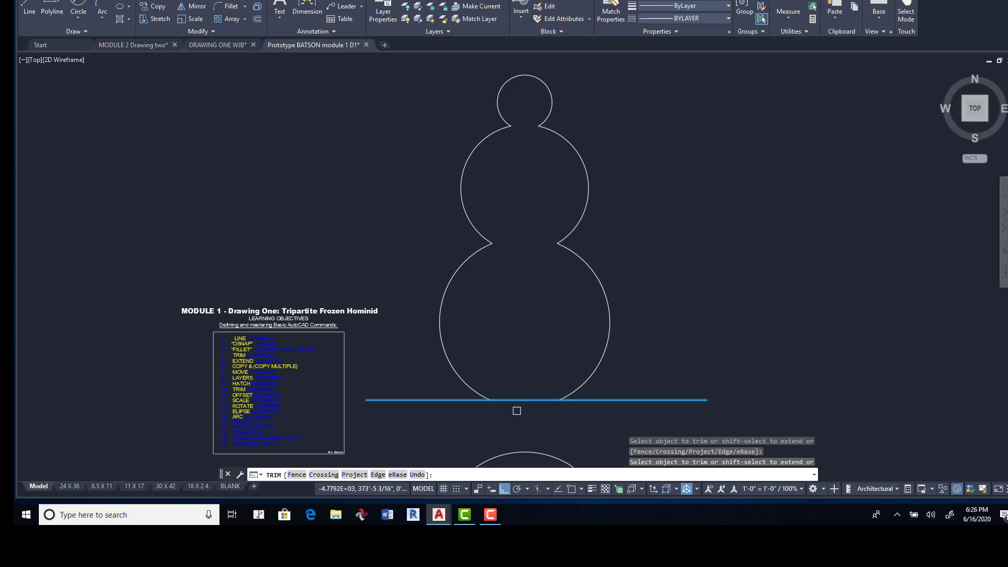
{"action": "key", "text": "space"}
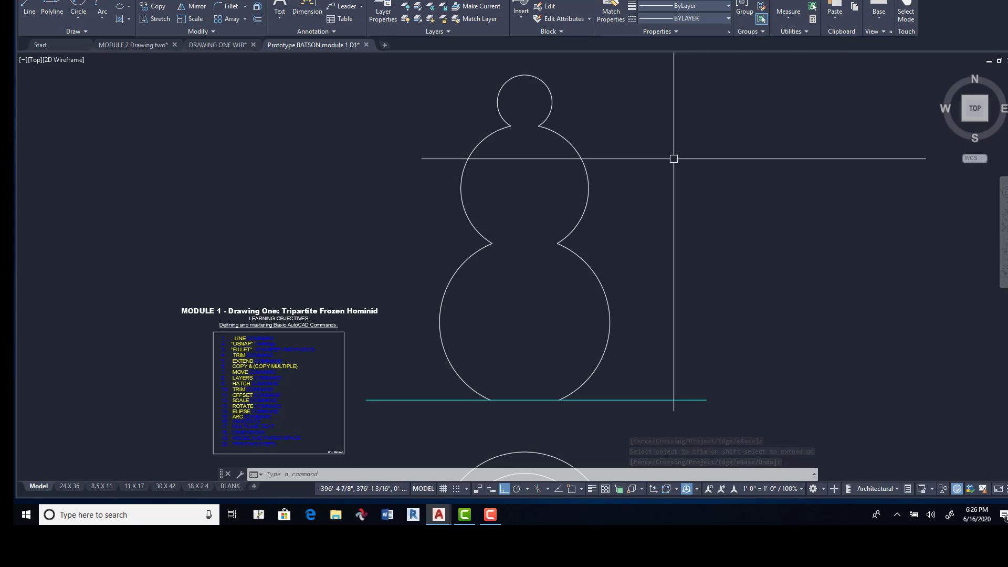
With ortho off, draw a narrow ellipse by axis endpoints, tilted down to the right across the upper right of the head, as the hat brim.
{"action": "mouse_move", "coordinate": [673, 158]}
{"action": "middle_mouse_down"}
{"action": "mouse_move", "coordinate": [680, 198]}
{"action": "mouse_move", "coordinate": [658, 160]}
{"action": "middle_mouse_up"}
{"action": "scroll", "coordinate": [658, 219], "scroll_direction": "down", "scroll_amount": 2}
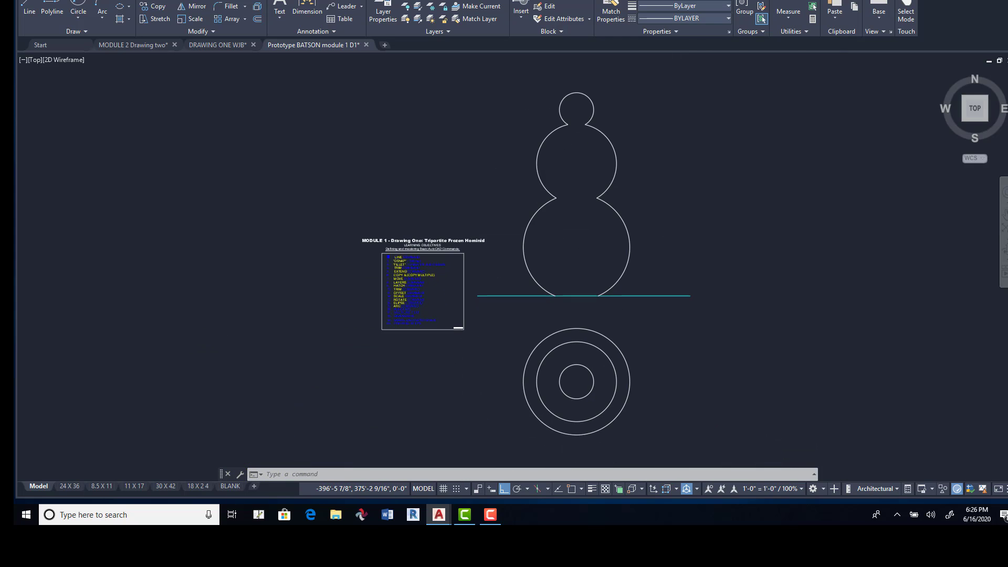
{"action": "mouse_move", "coordinate": [659, 204]}
{"action": "middle_mouse_down"}
{"action": "mouse_move", "coordinate": [659, 185]}
{"action": "mouse_move", "coordinate": [632, 250]}
{"action": "middle_mouse_up"}
{"action": "scroll", "coordinate": [549, 129], "scroll_direction": "up", "scroll_amount": 6}
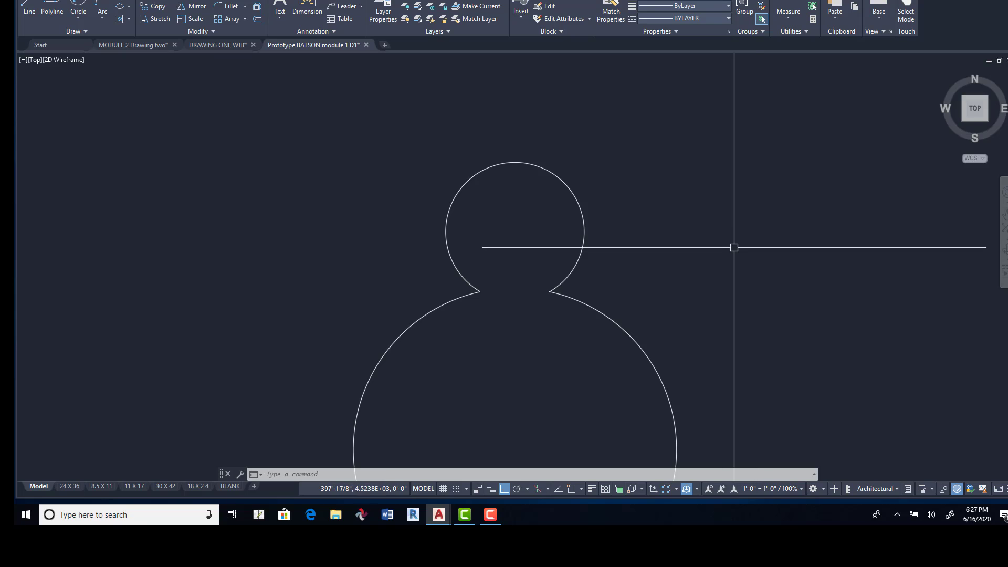
{"action": "left_click", "coordinate": [121, 10]}
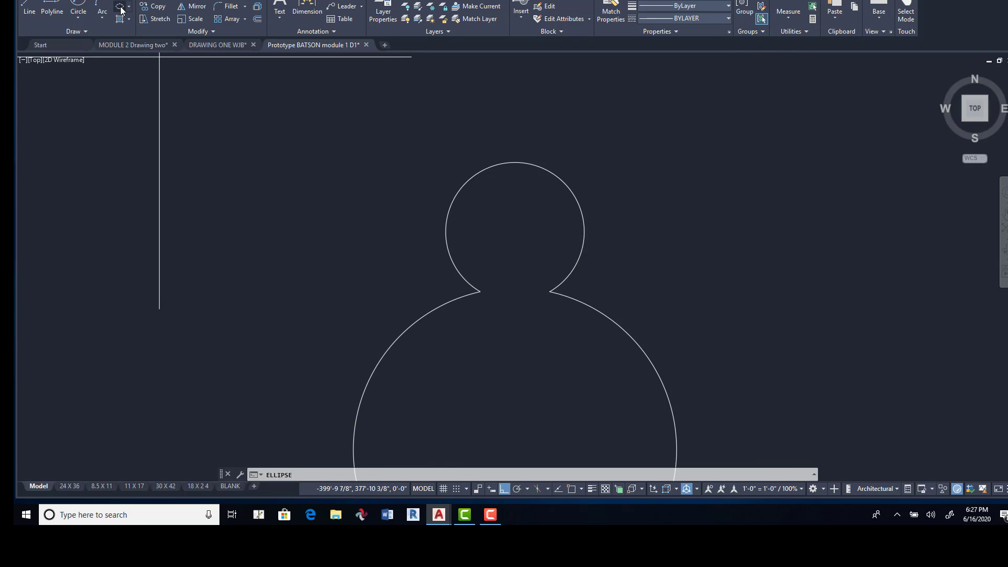
{"action": "left_click", "coordinate": [128, 8]}
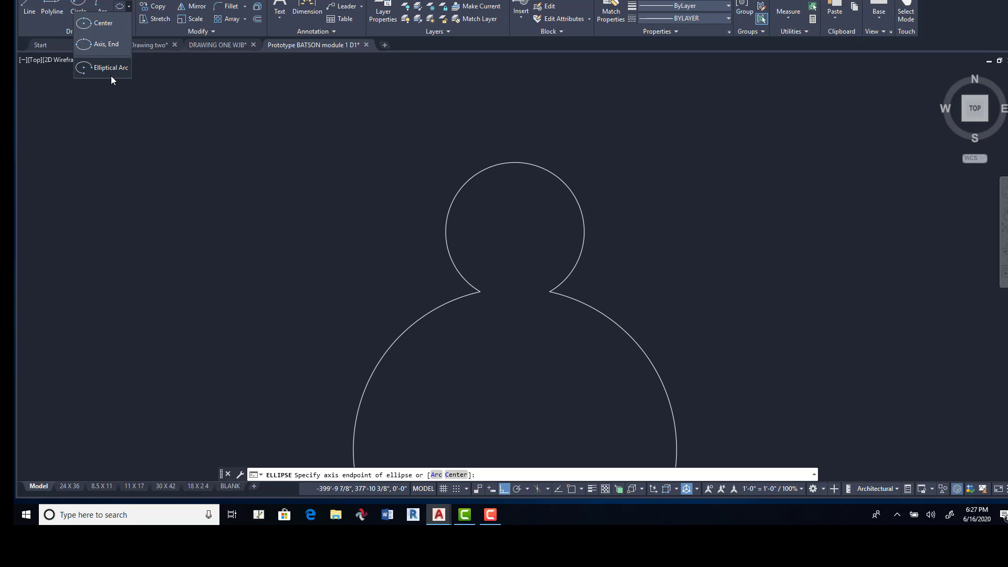
{"action": "left_click", "coordinate": [109, 45]}
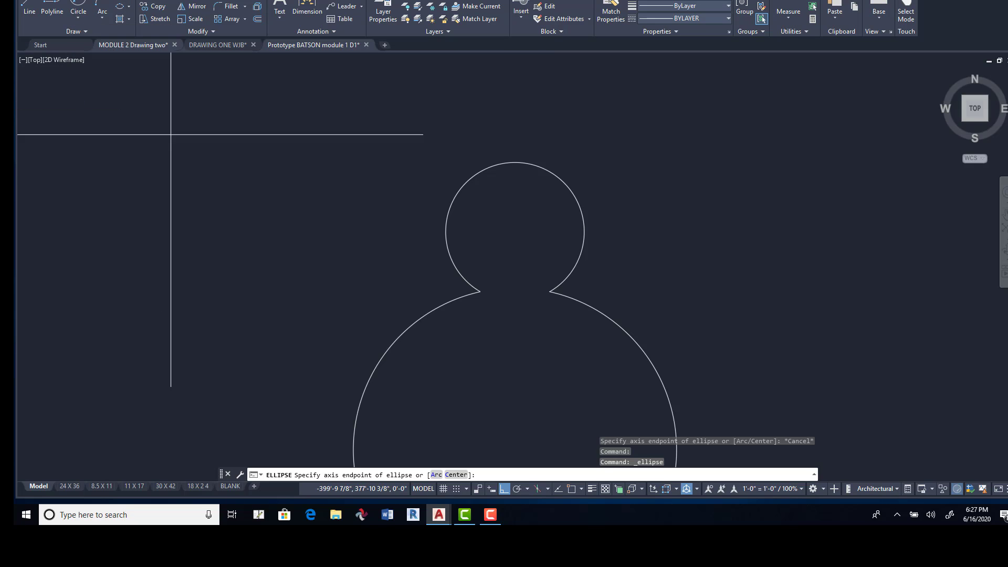
{"action": "left_click", "coordinate": [486, 149]}
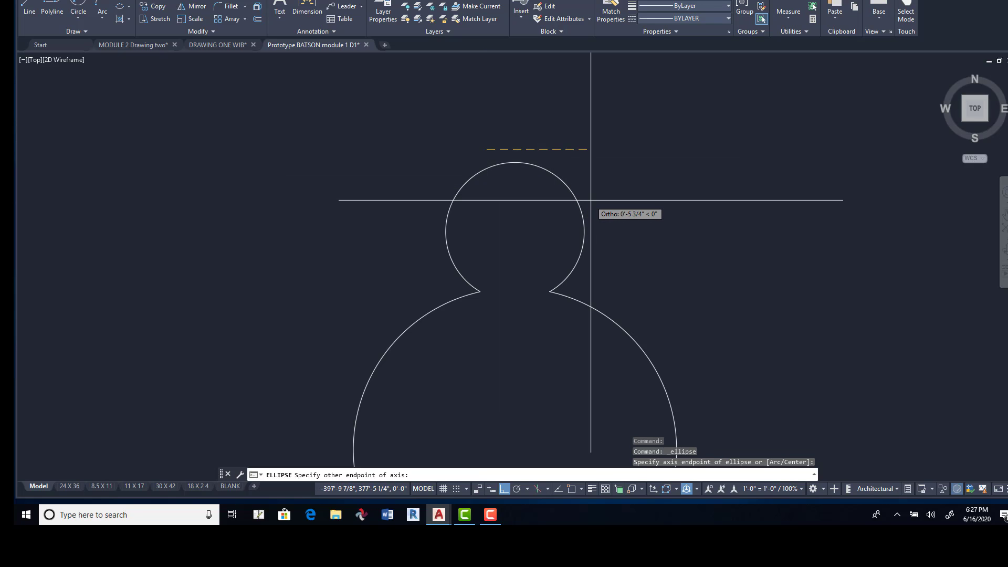
{"action": "key", "text": "F8"}
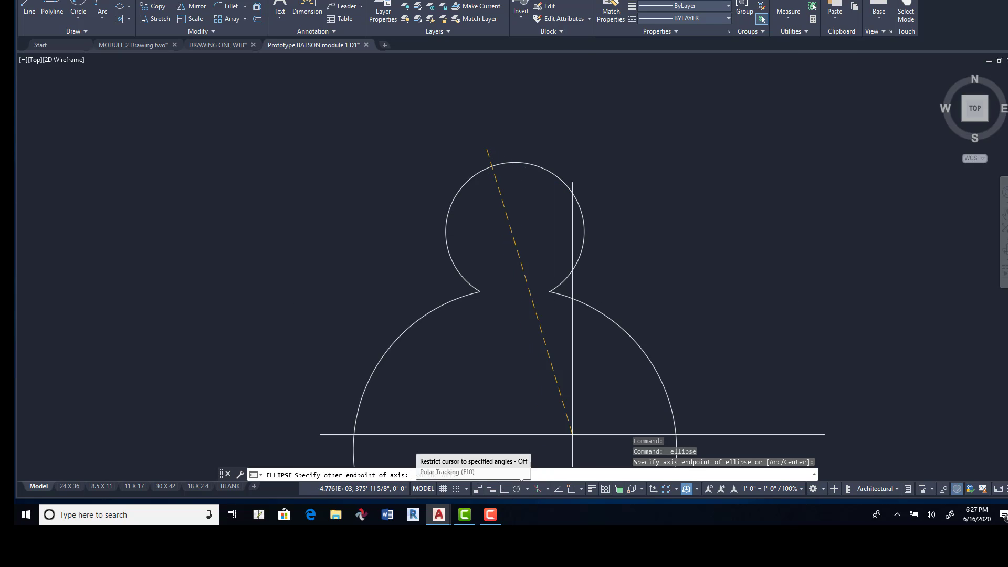
{"action": "left_click", "coordinate": [586, 207]}
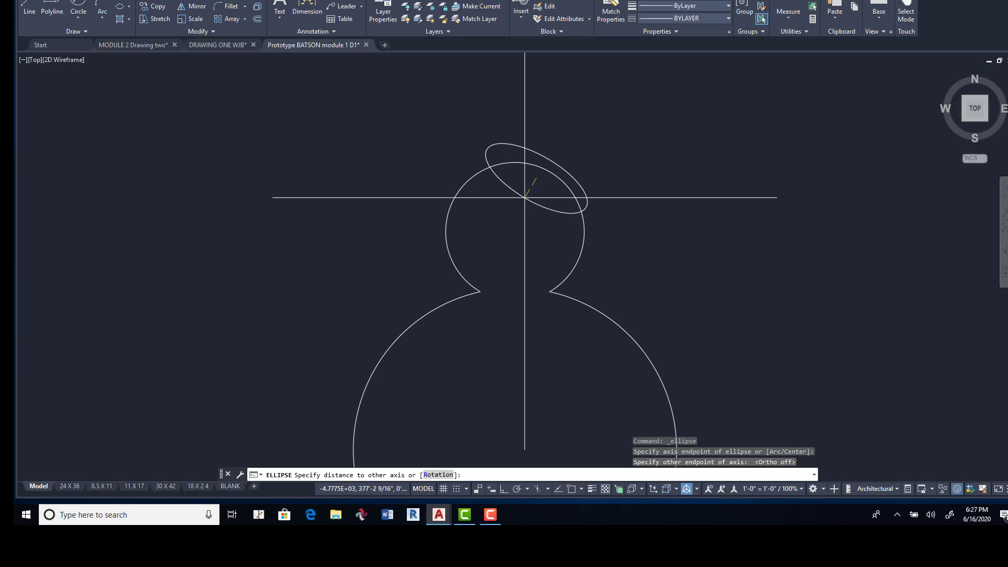
{"action": "left_click", "coordinate": [525, 197]}
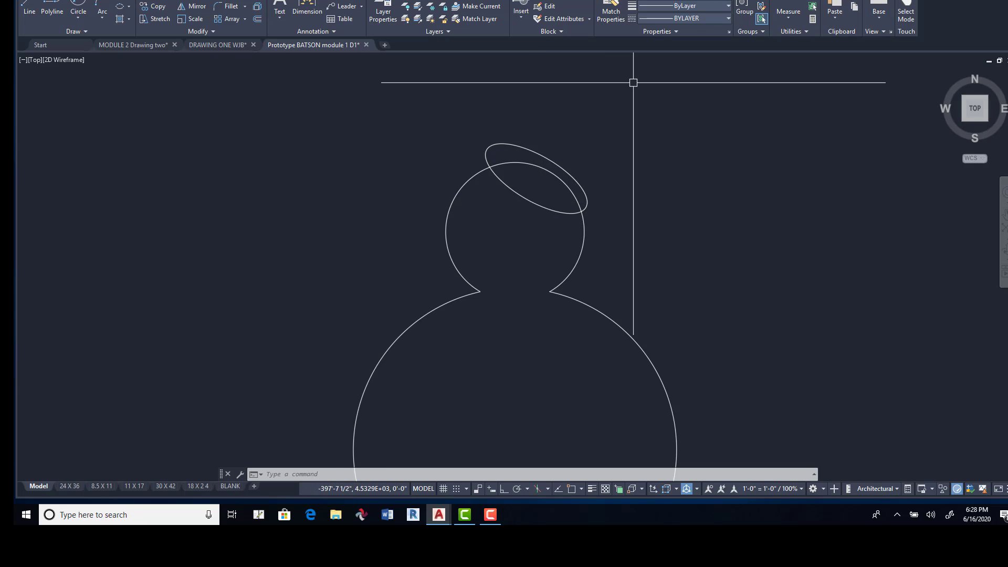
Offset the brim ellipse inward with the Through option, picking a point inside it.
{"action": "left_click", "coordinate": [257, 20]}
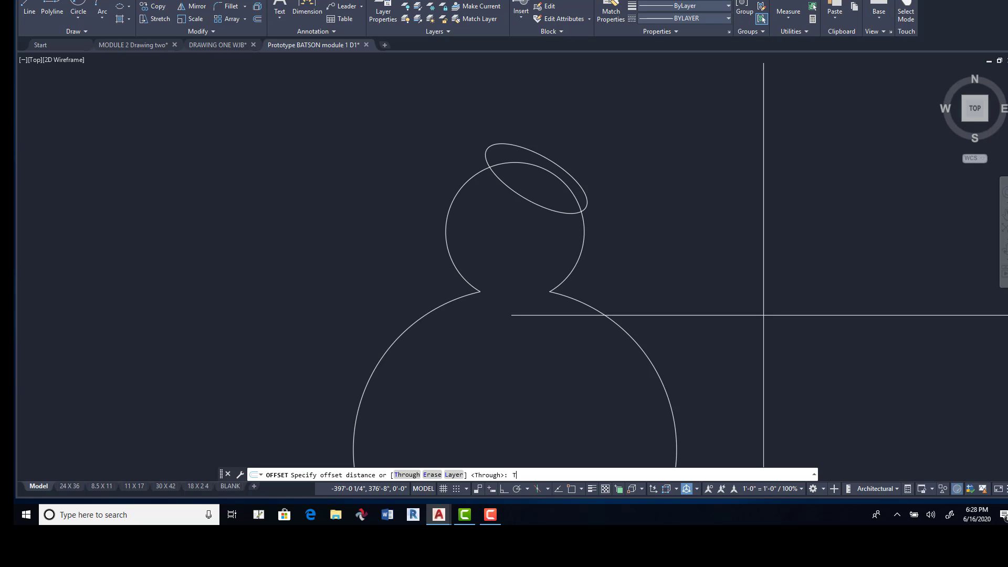
{"action": "key", "text": "Return"}
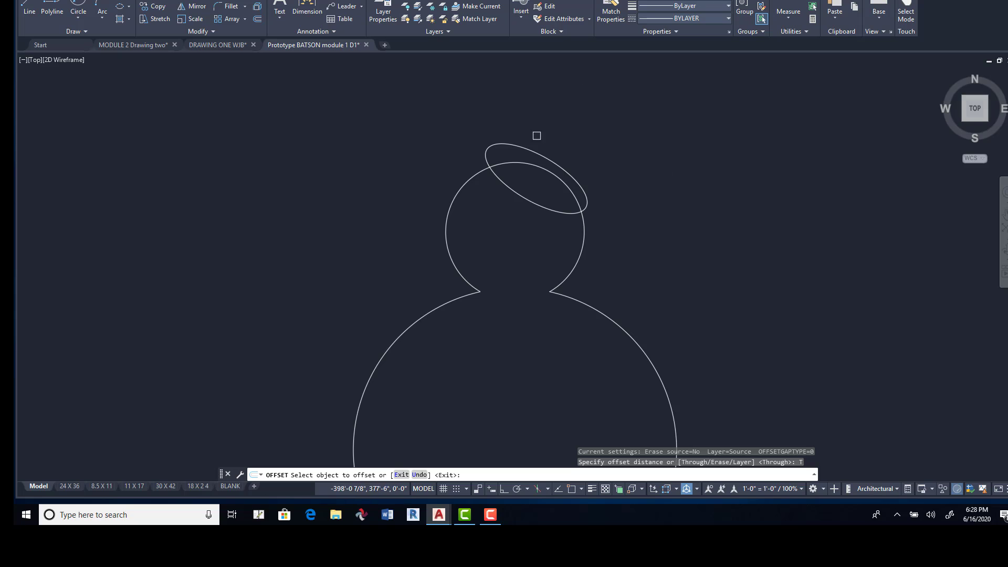
{"action": "left_click", "coordinate": [535, 203]}
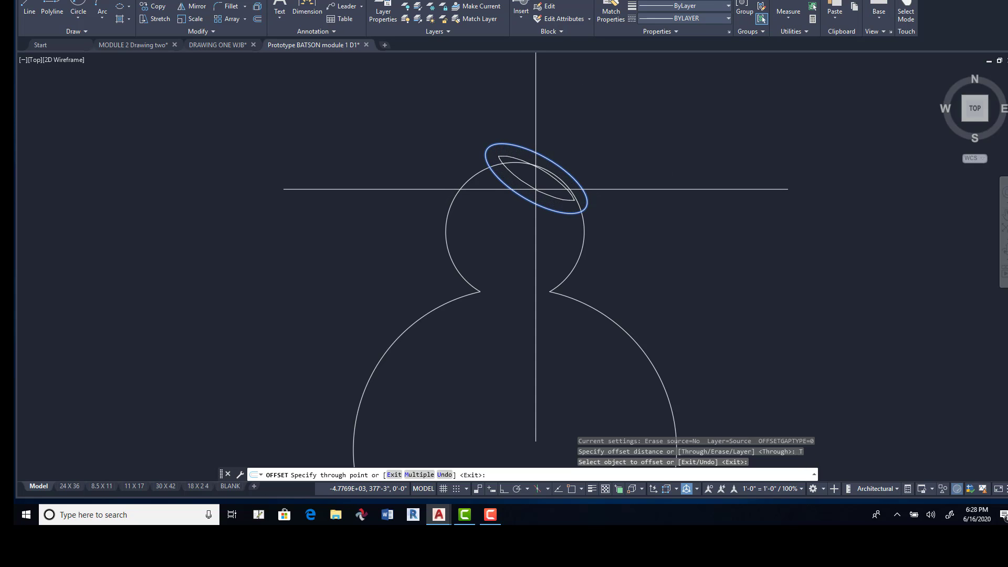
{"action": "left_click", "coordinate": [535, 188]}
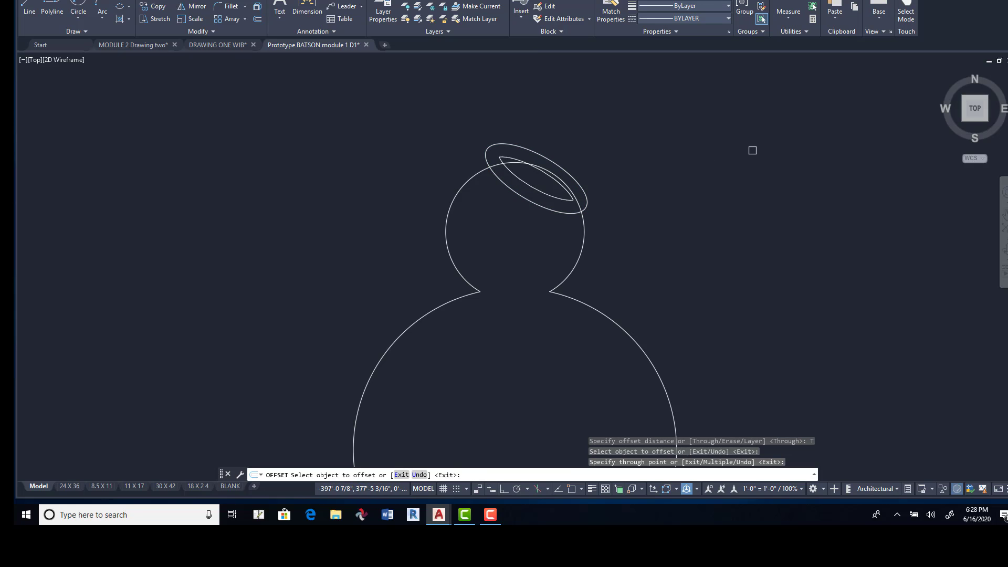
{"action": "key", "text": "Return"}
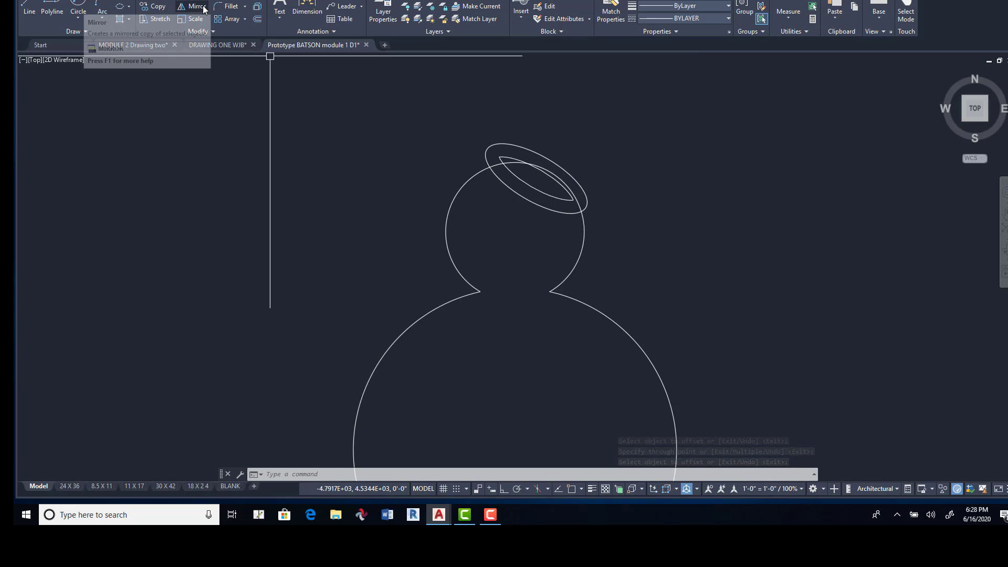
{"action": "left_click", "coordinate": [158, 6]}
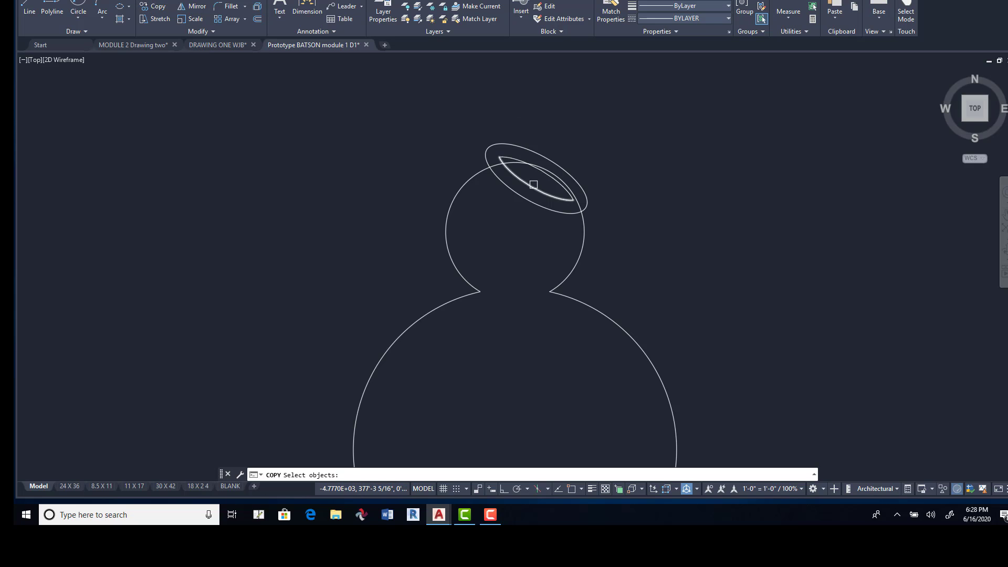
{"action": "left_click", "coordinate": [533, 185]}
{"action": "key", "text": "Return"}
{"action": "left_click", "coordinate": [662, 213]}
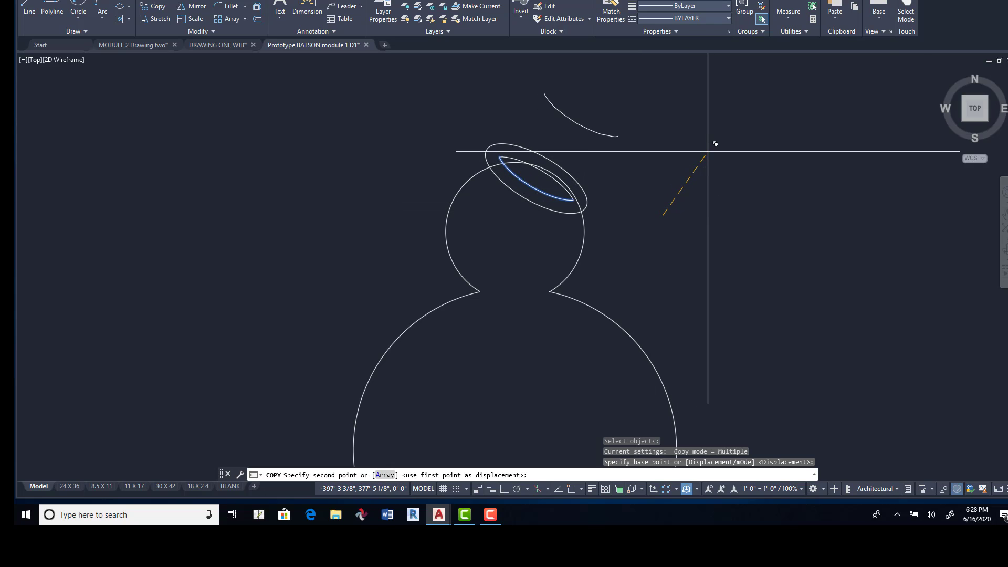
{"action": "key", "text": "Return"}
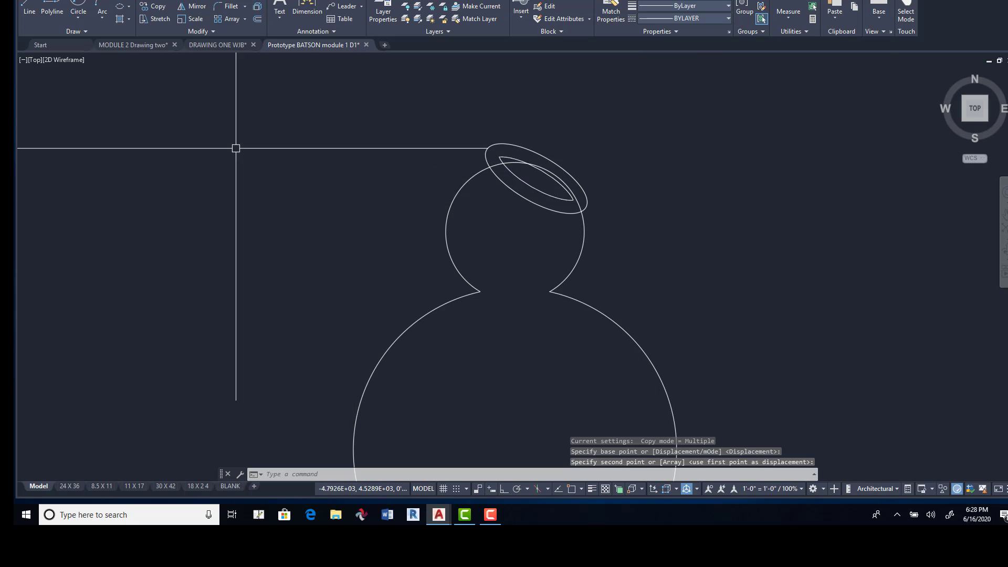
Copy both curves of the inner brim outline up and to the right of the head to form the hat's top.
{"action": "left_click", "coordinate": [156, 8]}
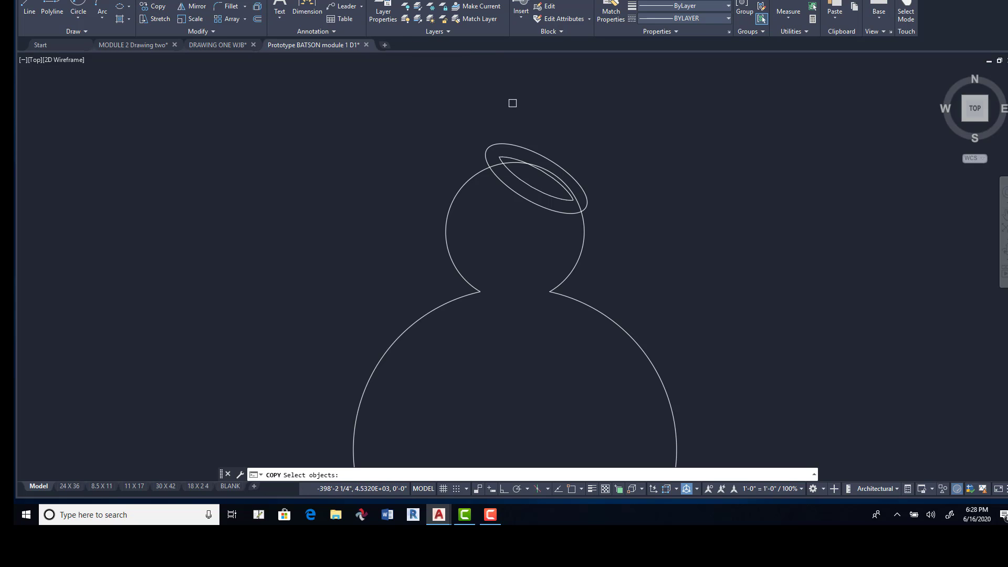
{"action": "left_click", "coordinate": [513, 156]}
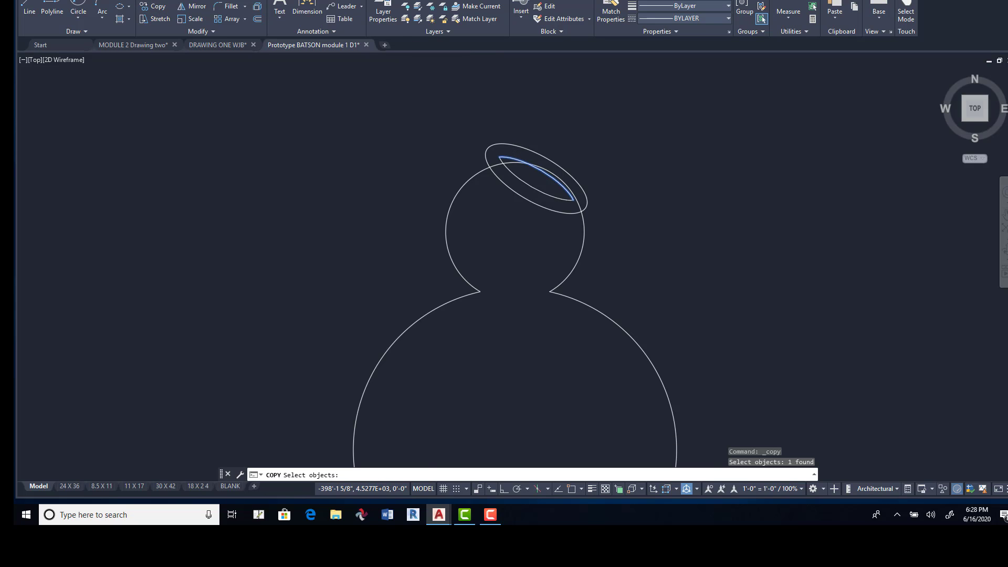
{"action": "key", "text": "Return"}
{"action": "left_click", "coordinate": [675, 212]}
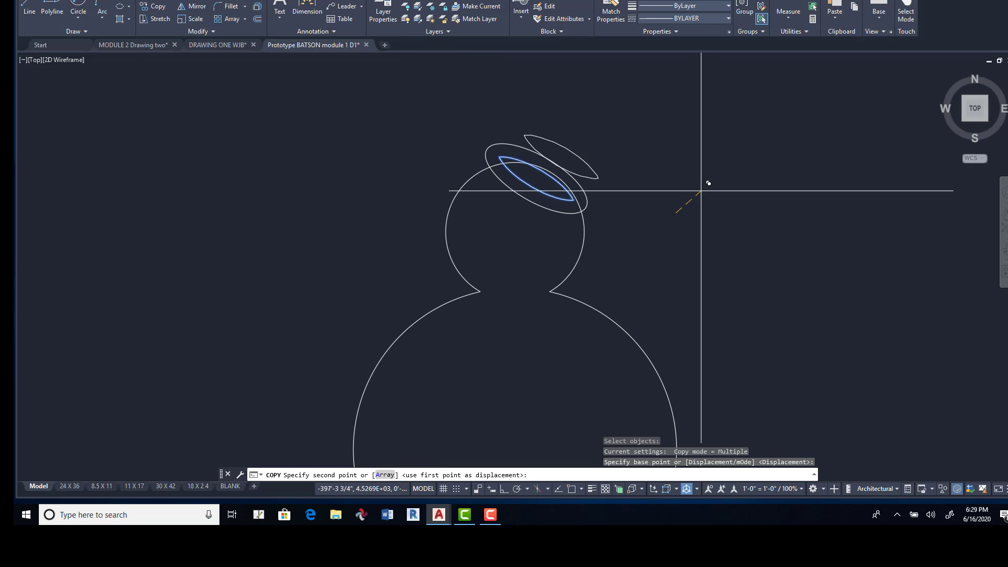
{"action": "left_click", "coordinate": [722, 150]}
{"action": "key", "text": "Return"}
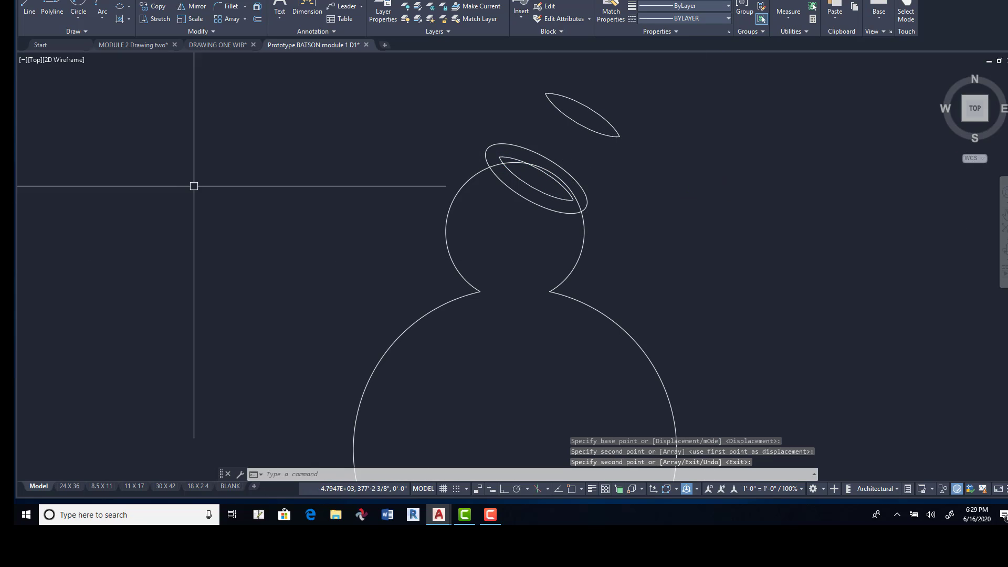
With object snap on, draw two straight lines joining the ends of the hat's top to the matching ends of the inner brim outline.
{"action": "left_click", "coordinate": [29, 8]}
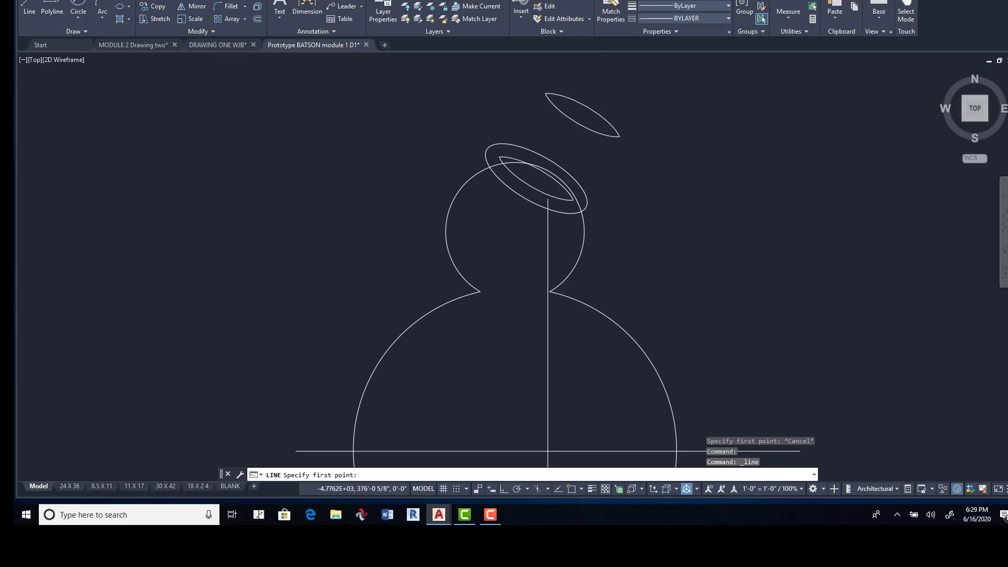
{"action": "left_click", "coordinate": [573, 490]}
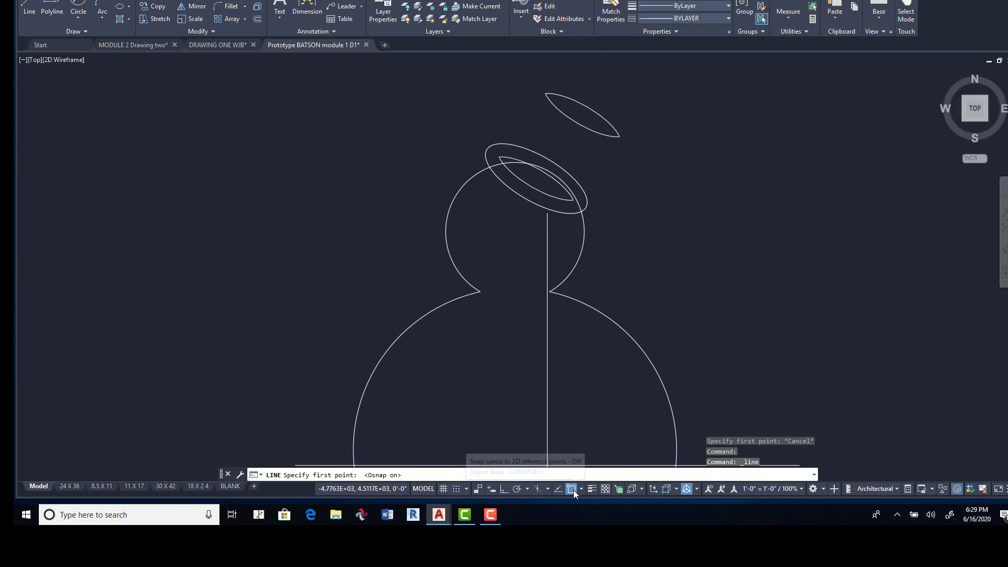
{"action": "left_click", "coordinate": [619, 136]}
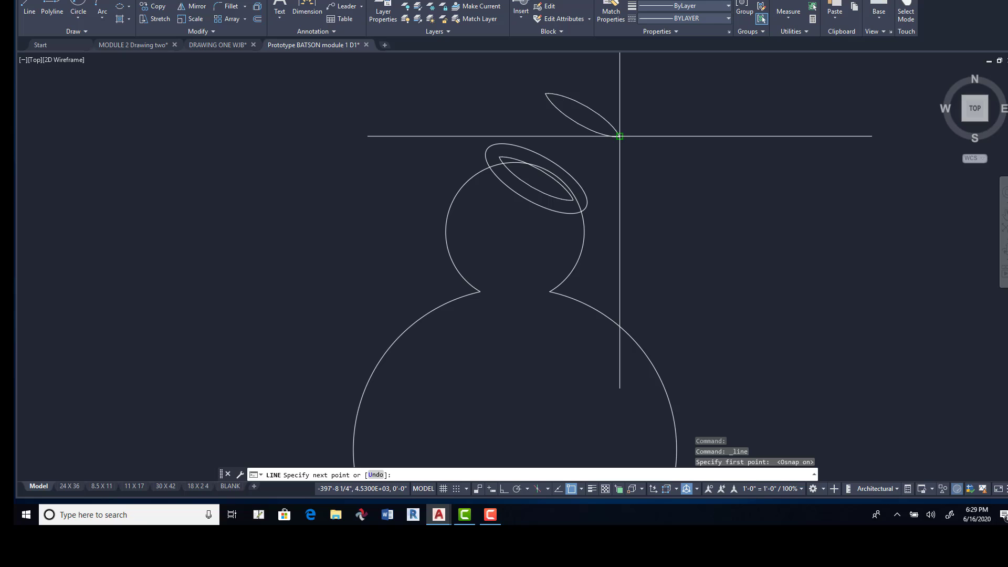
{"action": "left_click", "coordinate": [571, 198]}
{"action": "key", "text": "Return"}
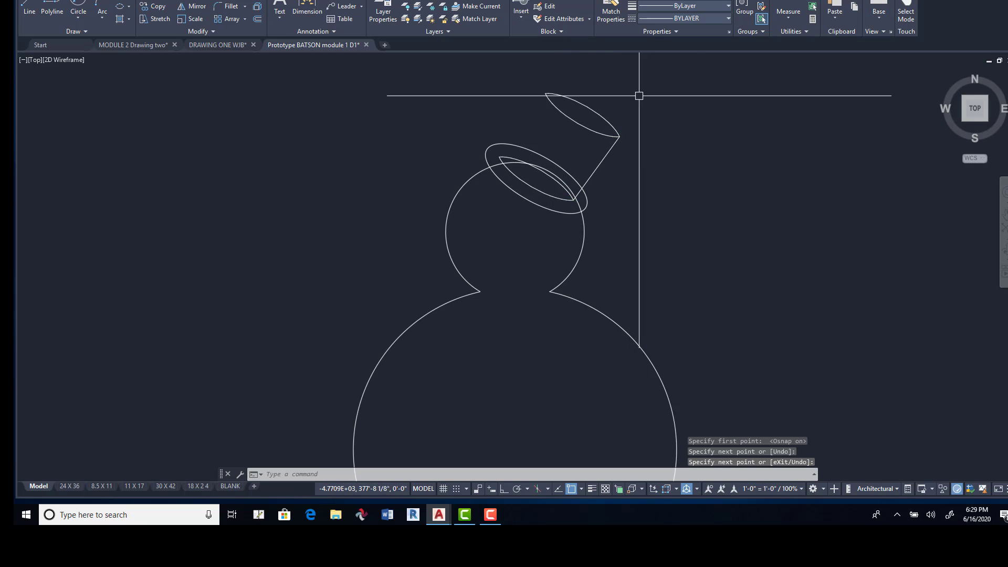
{"action": "key", "text": "Return"}
{"action": "left_click", "coordinate": [546, 94]}
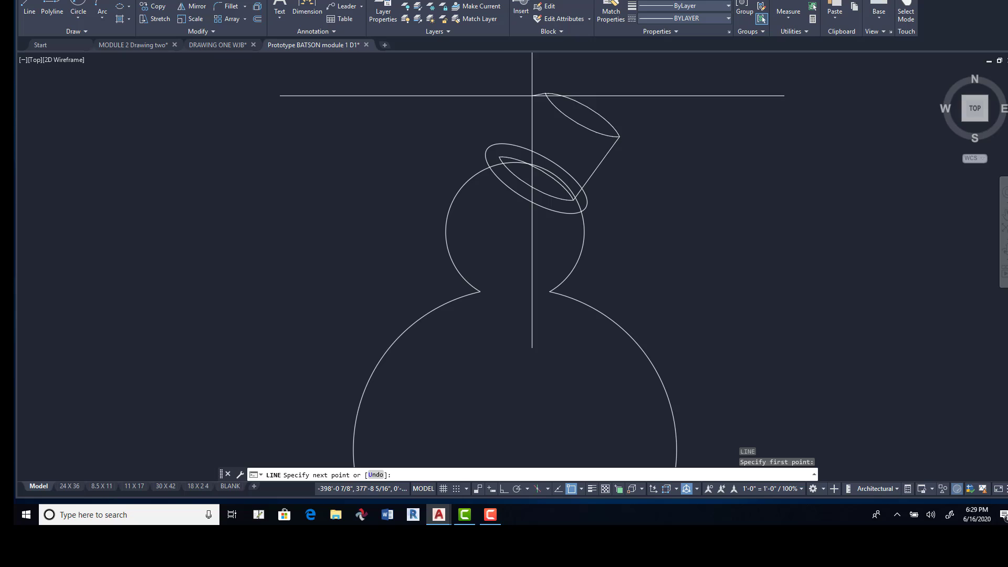
{"action": "left_click", "coordinate": [488, 151]}
{"action": "key", "text": "Return"}
Make HIDDEN the current layer in the Layer Properties Manager.
{"action": "scroll", "coordinate": [625, 152], "scroll_direction": "up", "scroll_amount": 4}
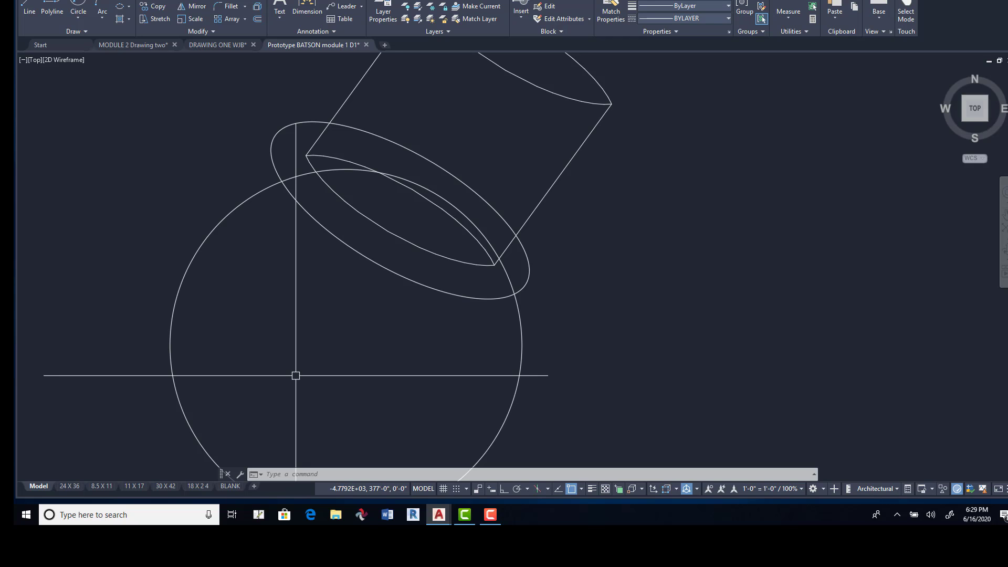
{"action": "scroll", "coordinate": [513, 283], "scroll_direction": "down", "scroll_amount": 4}
{"action": "middle_click_drag", "start_coordinate": [515, 339], "coordinate": [531, 227]}
{"action": "scroll", "coordinate": [500, 271], "scroll_direction": "down", "scroll_amount": 2}
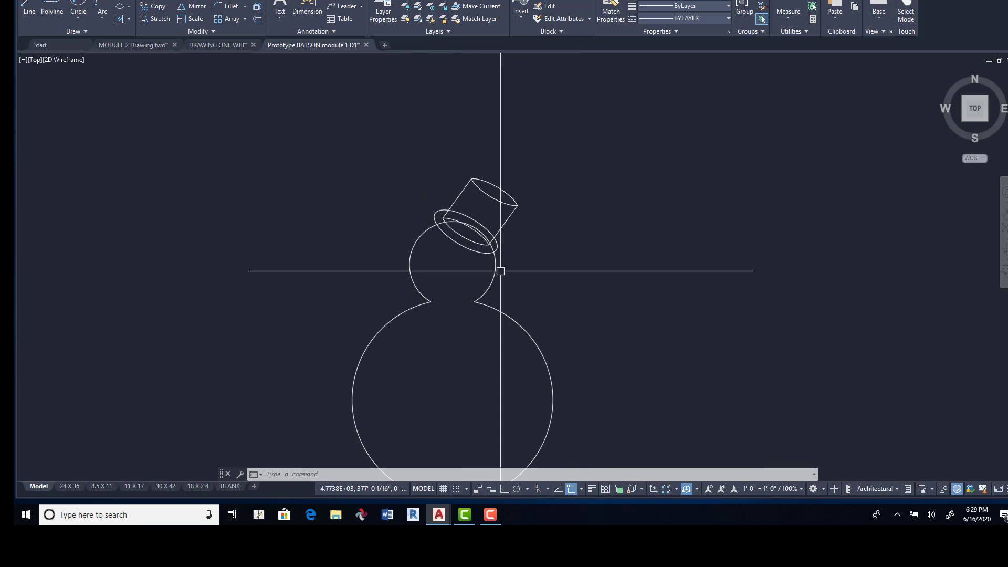
{"action": "middle_click_drag", "start_coordinate": [547, 342], "coordinate": [504, 317]}
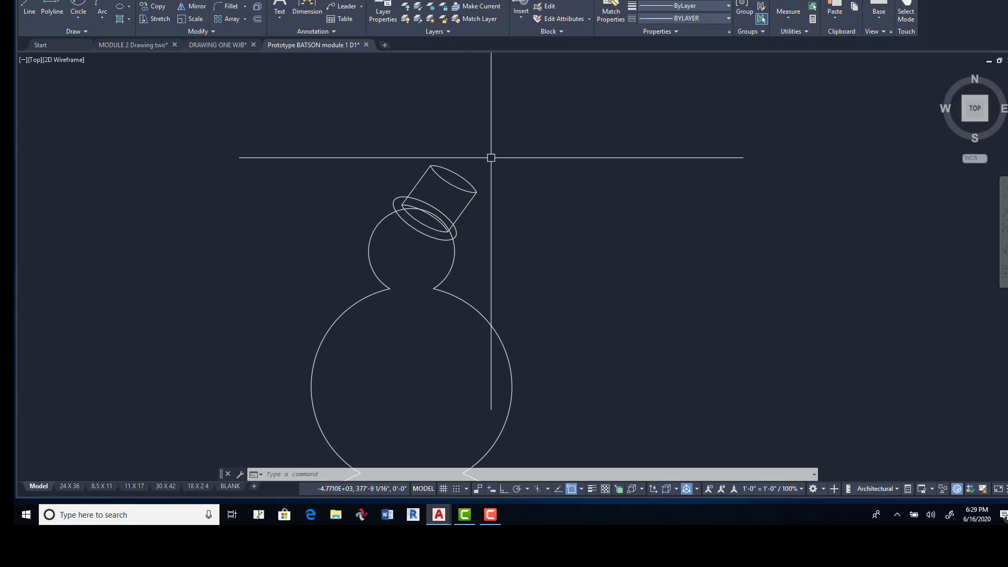
{"action": "left_click", "coordinate": [380, 254]}
{"action": "left_click", "coordinate": [510, 128]}
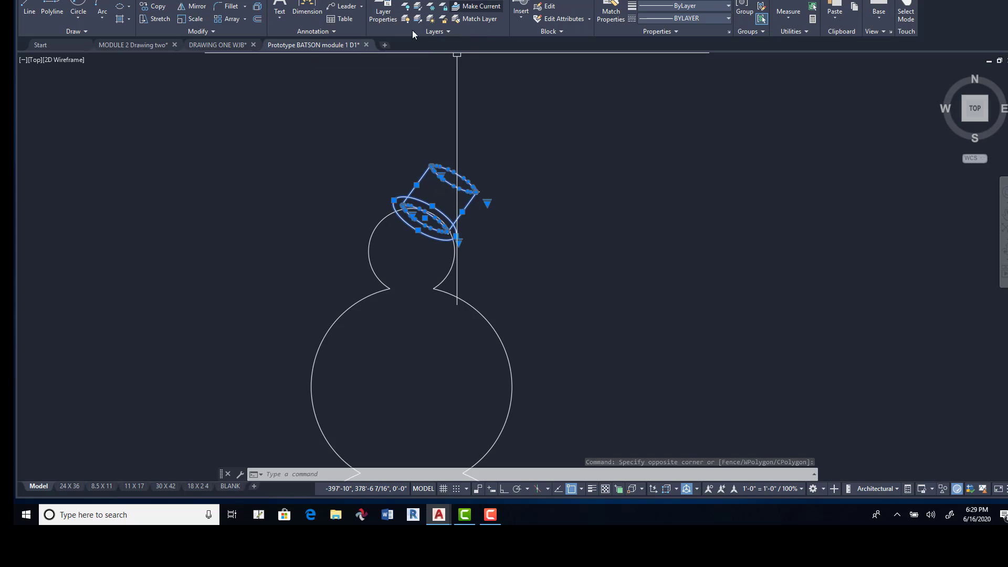
{"action": "left_click", "coordinate": [388, 5]}
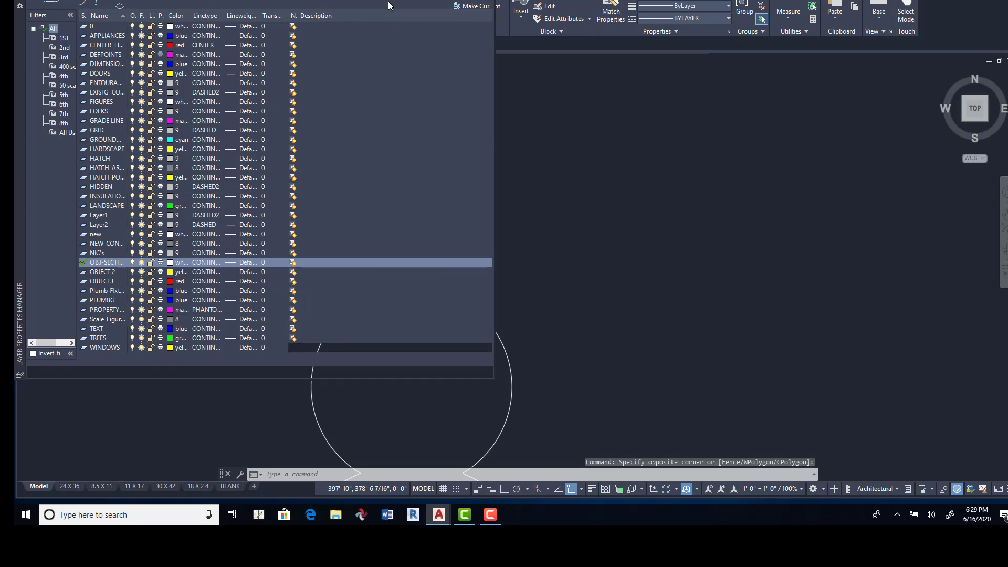
{"action": "double_click", "coordinate": [100, 187]}
{"action": "left_click", "coordinate": [573, 165]}
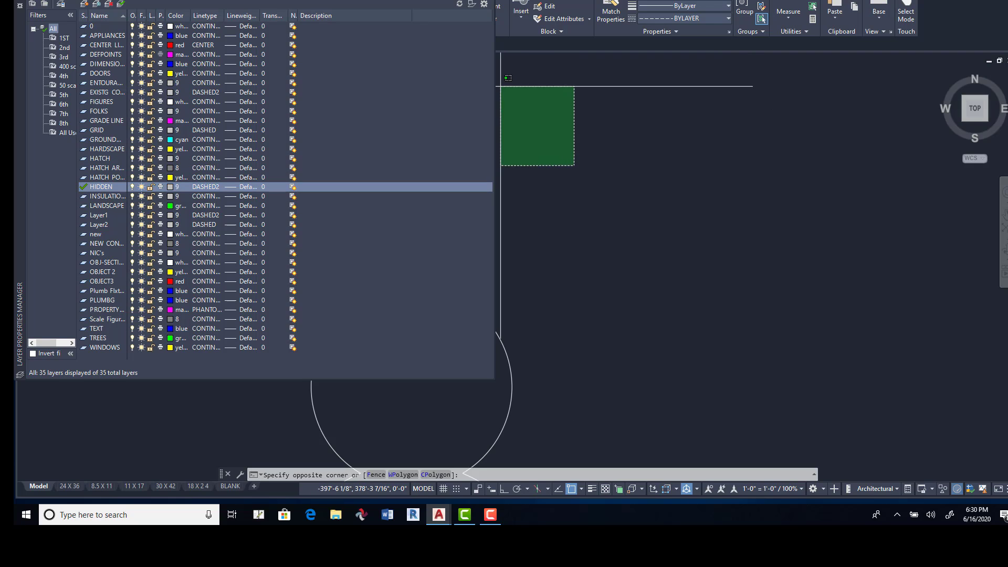
{"action": "left_click", "coordinate": [499, 85]}
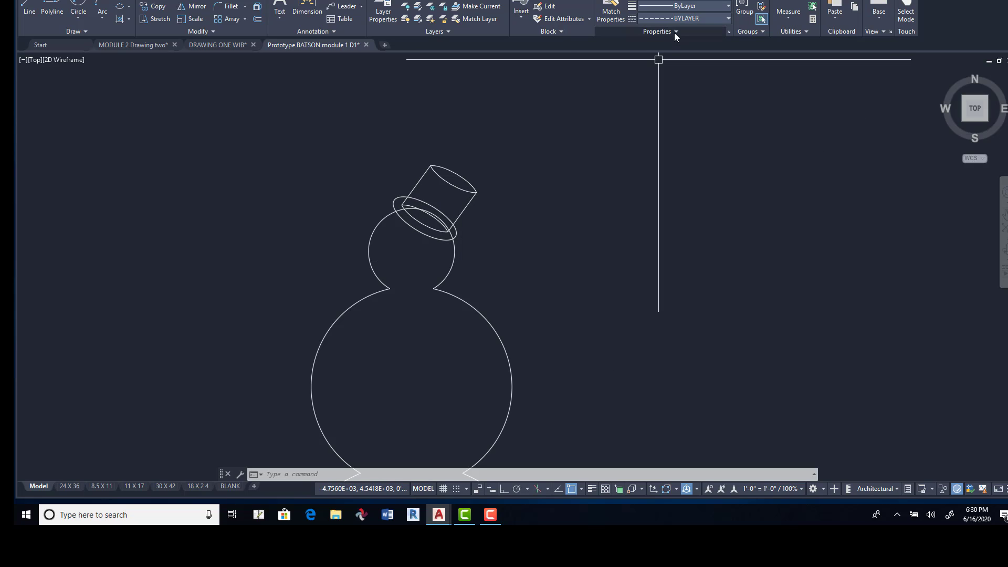
Select all curves and lines of the hat and move them to the HIDDEN layer.
{"action": "left_click", "coordinate": [504, 131]}
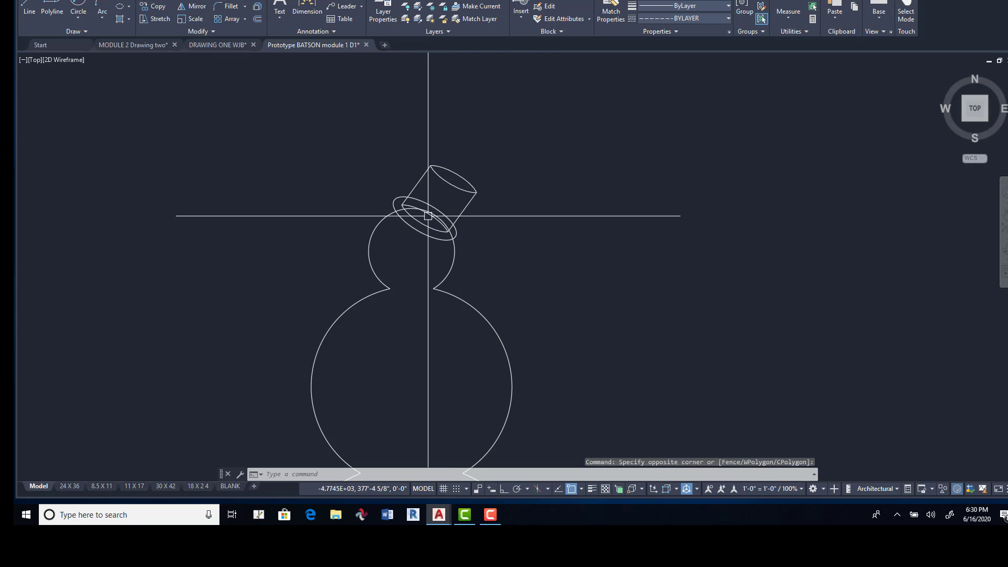
{"action": "left_click", "coordinate": [410, 195]}
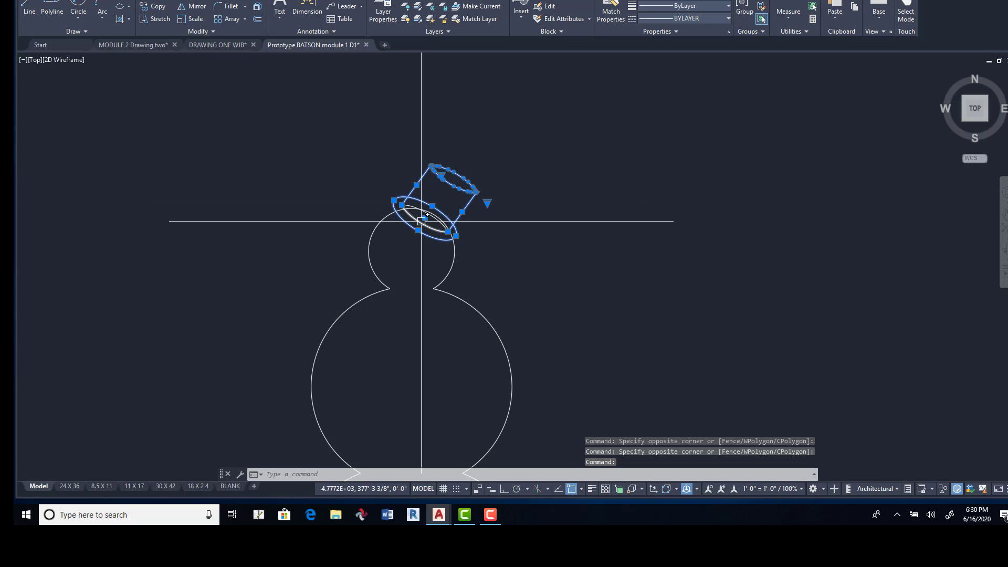
{"action": "scroll", "coordinate": [446, 237], "scroll_direction": "up", "scroll_amount": 3}
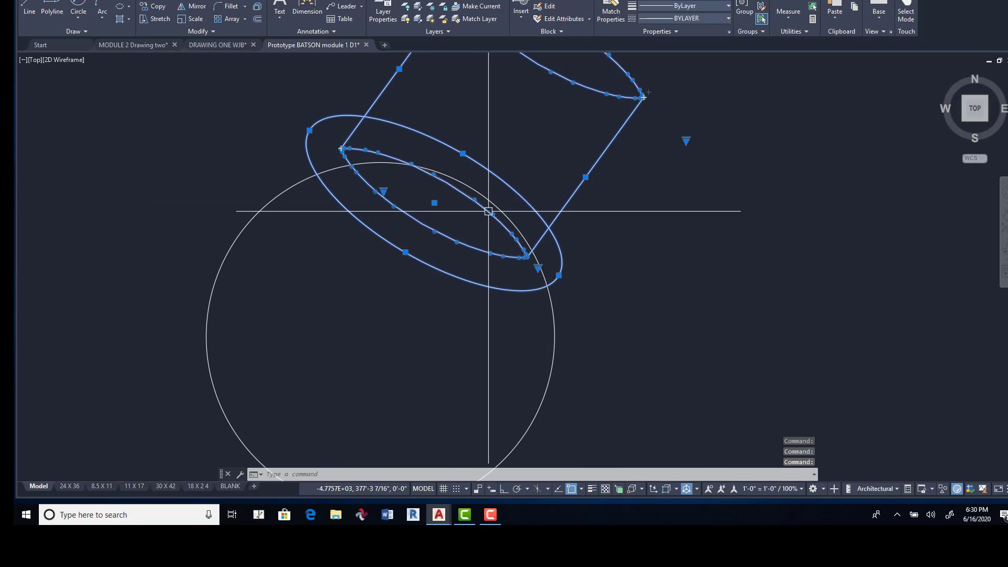
{"action": "scroll", "coordinate": [536, 110], "scroll_direction": "down", "scroll_amount": 4}
{"action": "left_click", "coordinate": [502, 5]}
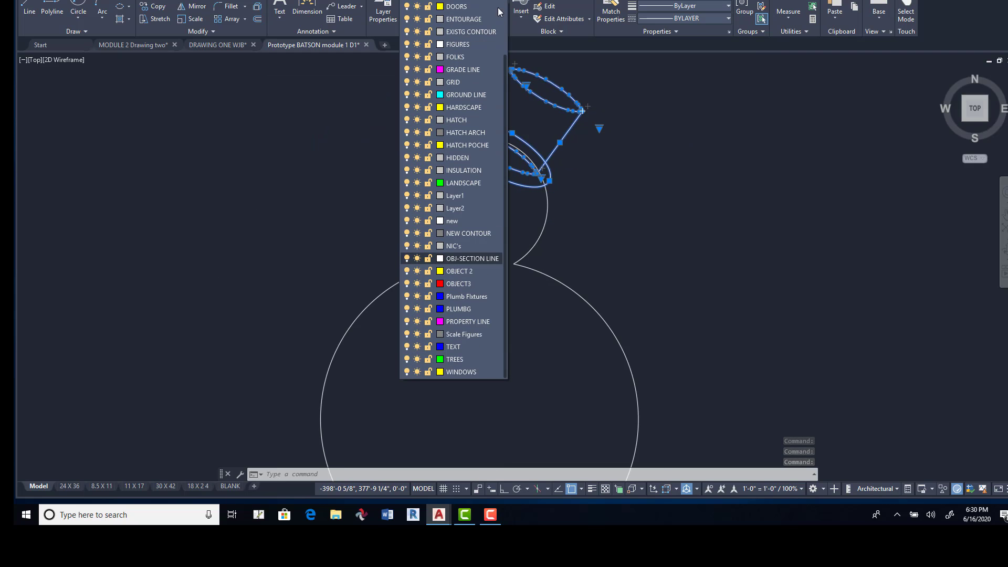
{"action": "left_click", "coordinate": [457, 158]}
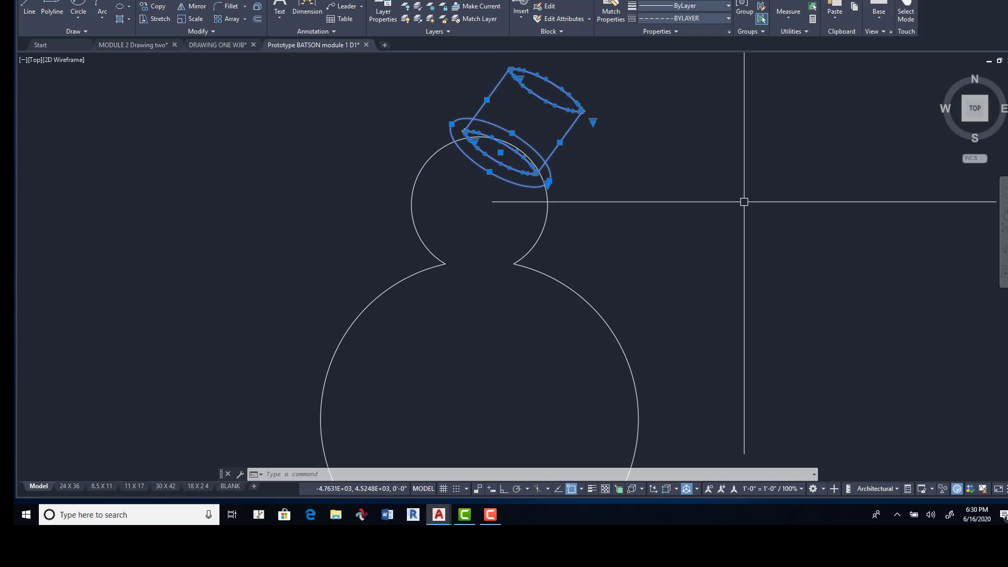
{"action": "key", "text": "Escape"}
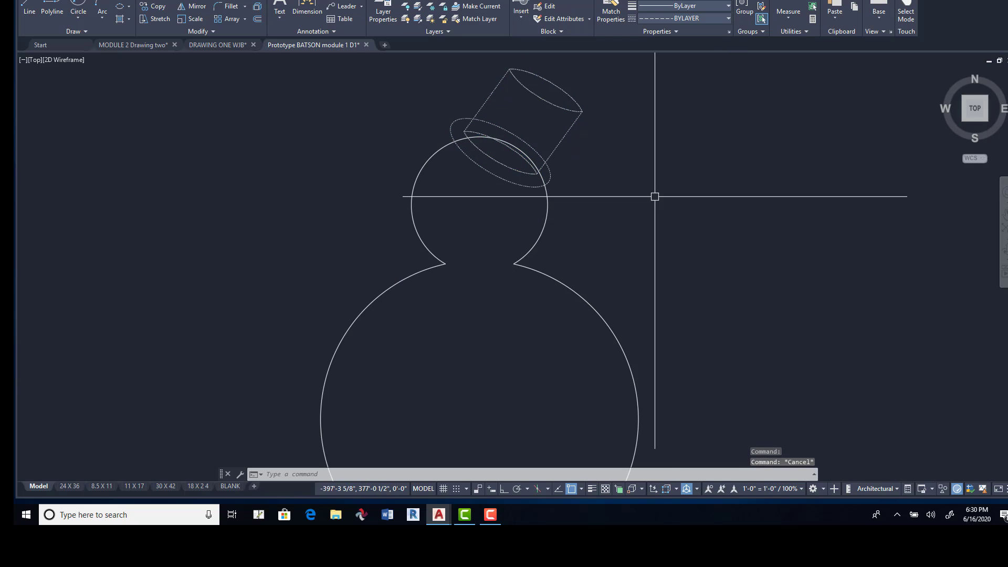
Undo the last property change.
{"action": "middle_click_drag", "start_coordinate": [655, 193], "coordinate": [565, 293]}
{"action": "scroll", "coordinate": [488, 260], "scroll_direction": "up", "scroll_amount": 4}
{"action": "scroll", "coordinate": [488, 260], "scroll_direction": "down", "scroll_amount": 4}
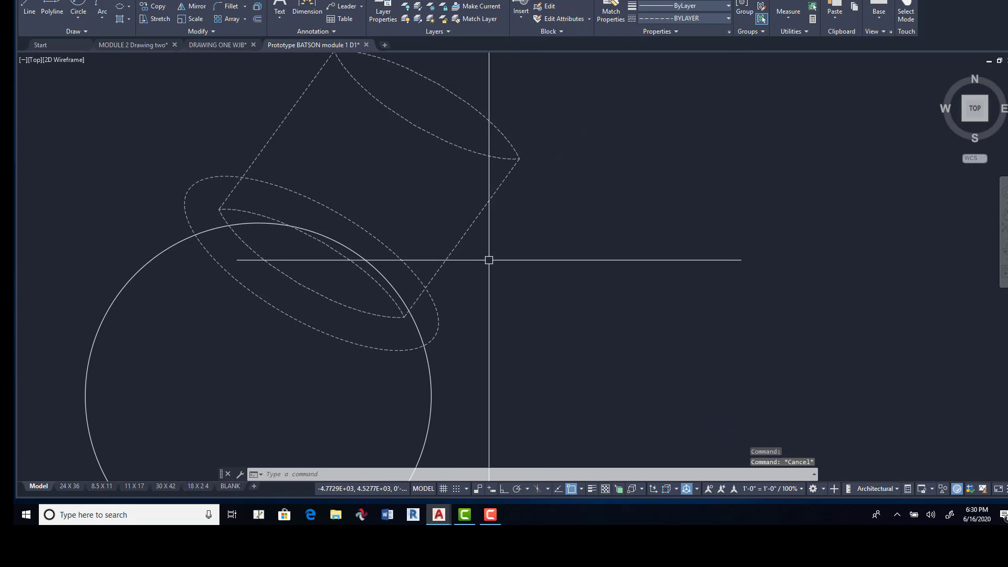
{"action": "scroll", "coordinate": [468, 187], "scroll_direction": "up", "scroll_amount": 2}
{"action": "key", "text": "ctrl+z"}
{"action": "scroll", "coordinate": [467, 261], "scroll_direction": "down", "scroll_amount": 1}
{"action": "scroll", "coordinate": [467, 261], "scroll_direction": "up", "scroll_amount": 4}
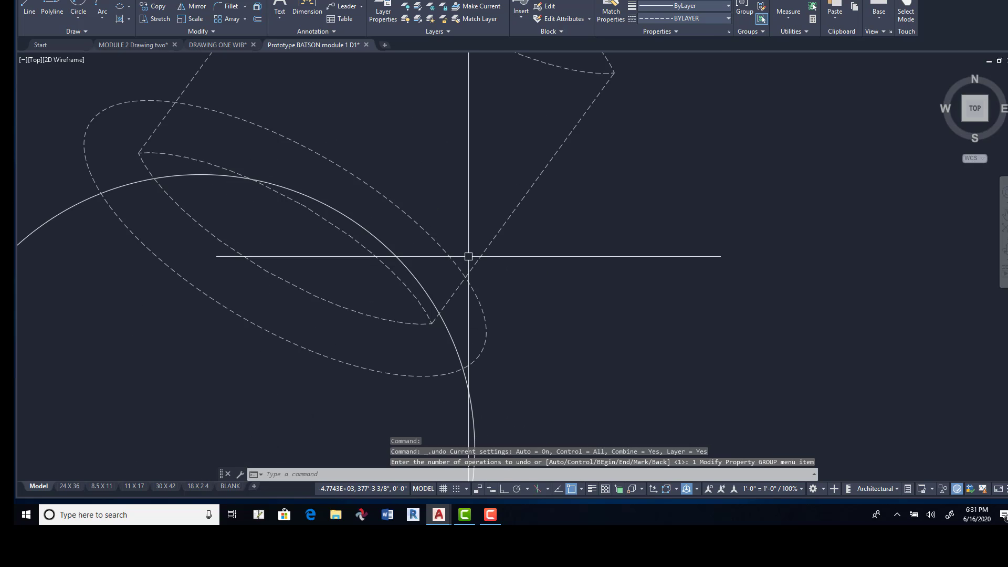
{"action": "scroll", "coordinate": [530, 253], "scroll_direction": "down", "scroll_amount": 4}
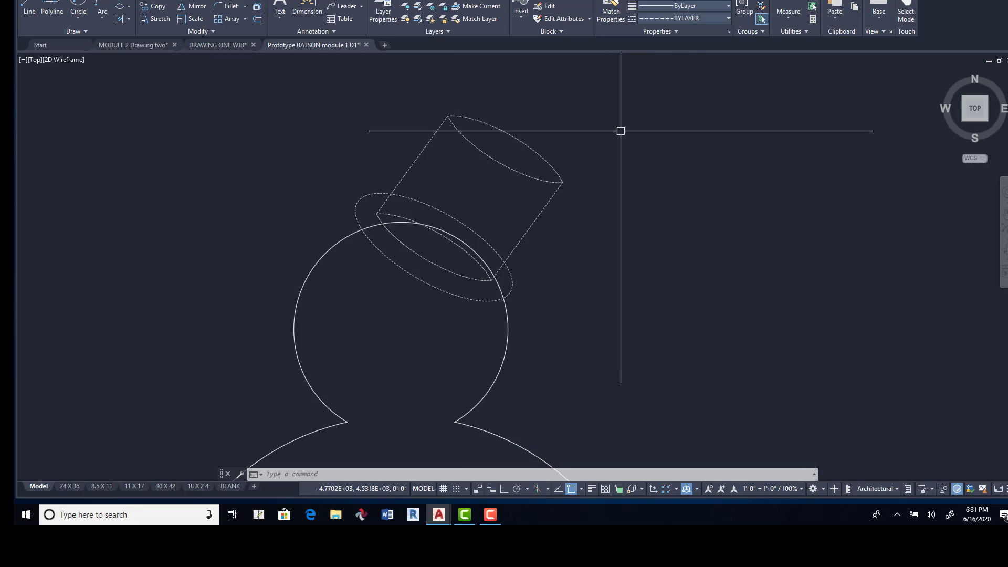
In the Properties palette, set the linetype scale of all the hat's curves and lines to 5, and close the palette.
{"action": "type", "text": "PR"}
{"action": "key", "text": "Return"}
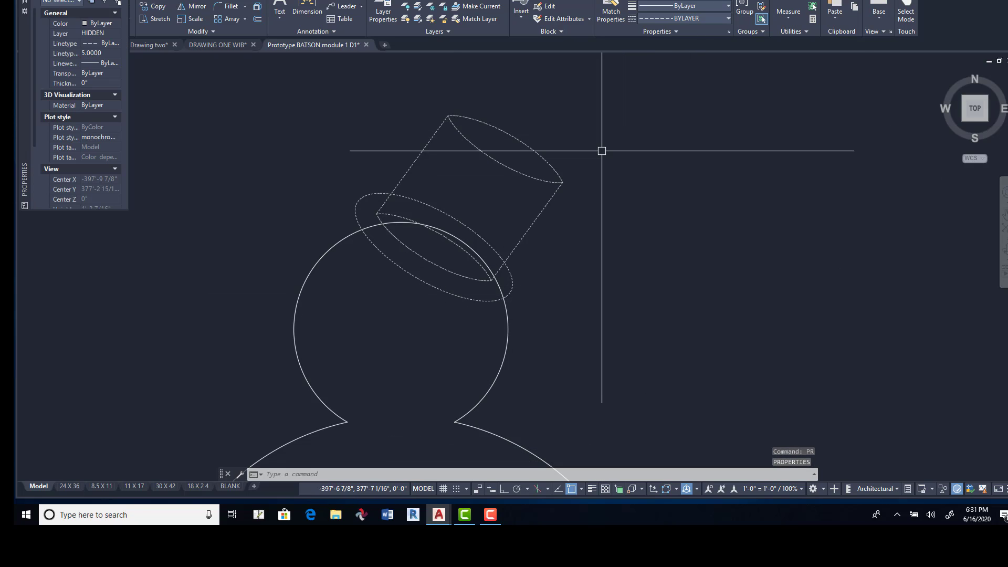
{"action": "left_click", "coordinate": [599, 123]}
{"action": "left_click", "coordinate": [487, 202]}
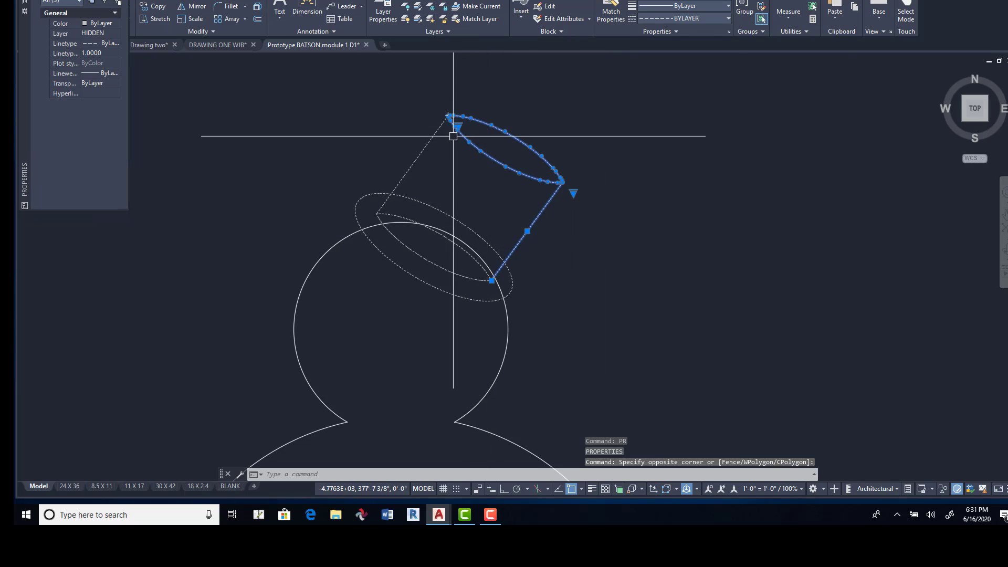
{"action": "left_click", "coordinate": [495, 85]}
{"action": "left_click", "coordinate": [373, 157]}
{"action": "left_click", "coordinate": [332, 341]}
{"action": "left_click", "coordinate": [595, 134]}
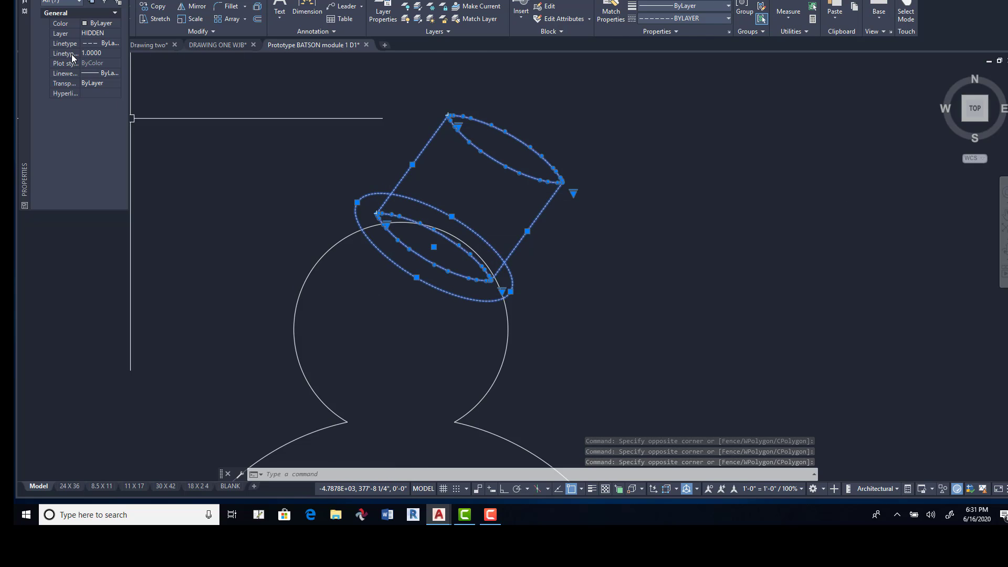
{"action": "left_click", "coordinate": [95, 55]}
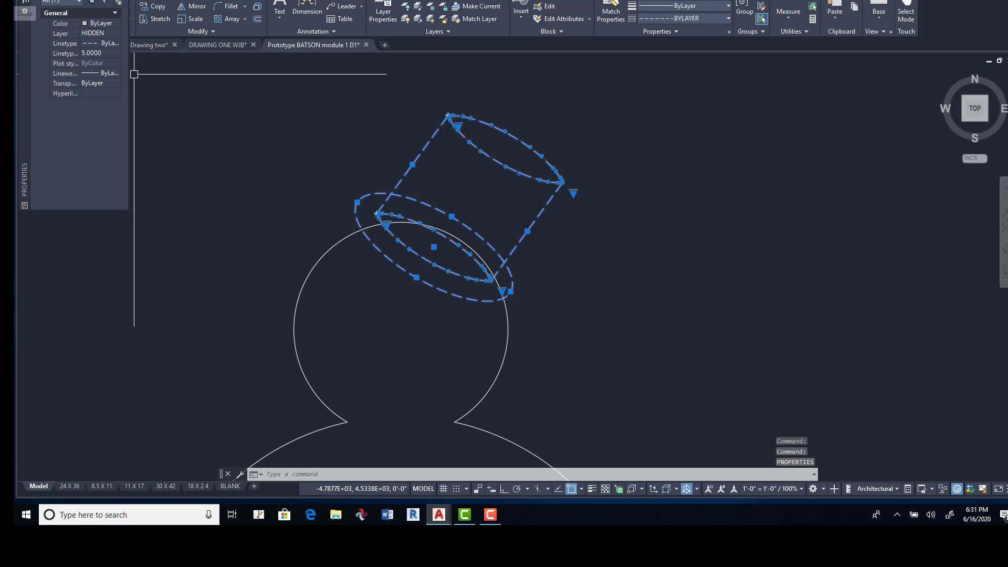
{"action": "left_click", "coordinate": [24, 11]}
{"action": "key", "text": "ctrl+1"}
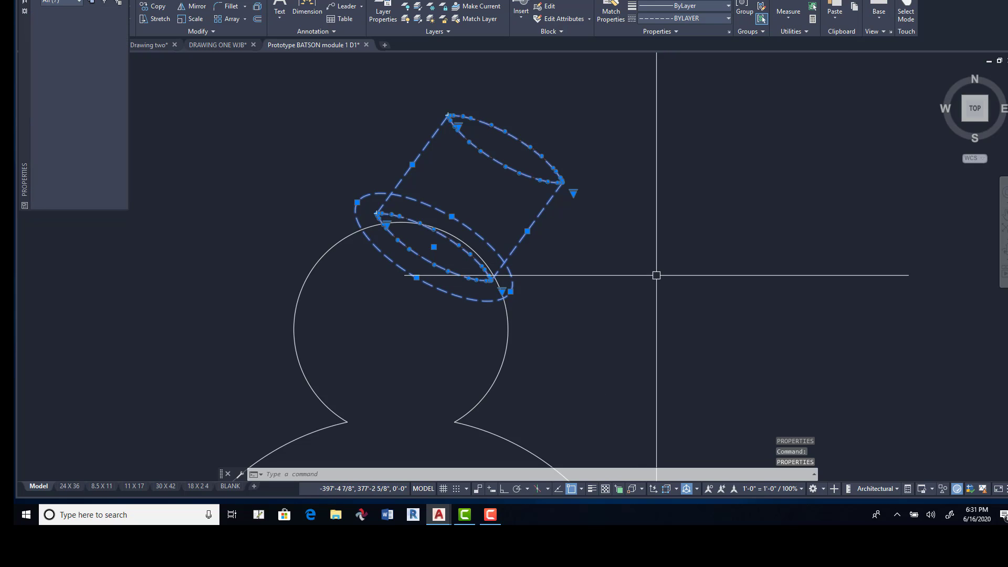
{"action": "left_click", "coordinate": [25, 2]}
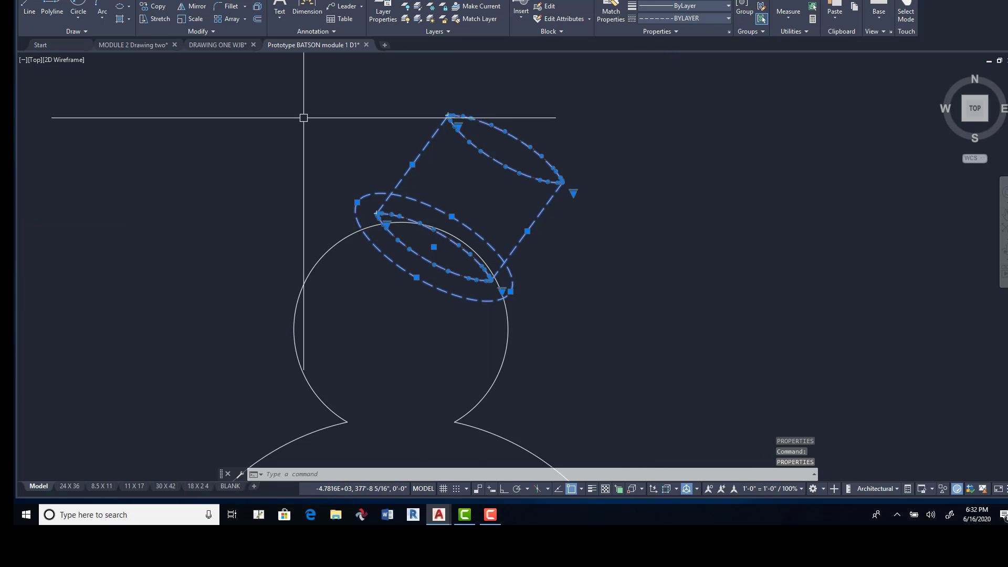
{"action": "scroll", "coordinate": [302, 157], "scroll_direction": "down", "scroll_amount": 5}
{"action": "scroll", "coordinate": [351, 137], "scroll_direction": "up", "scroll_amount": 6}
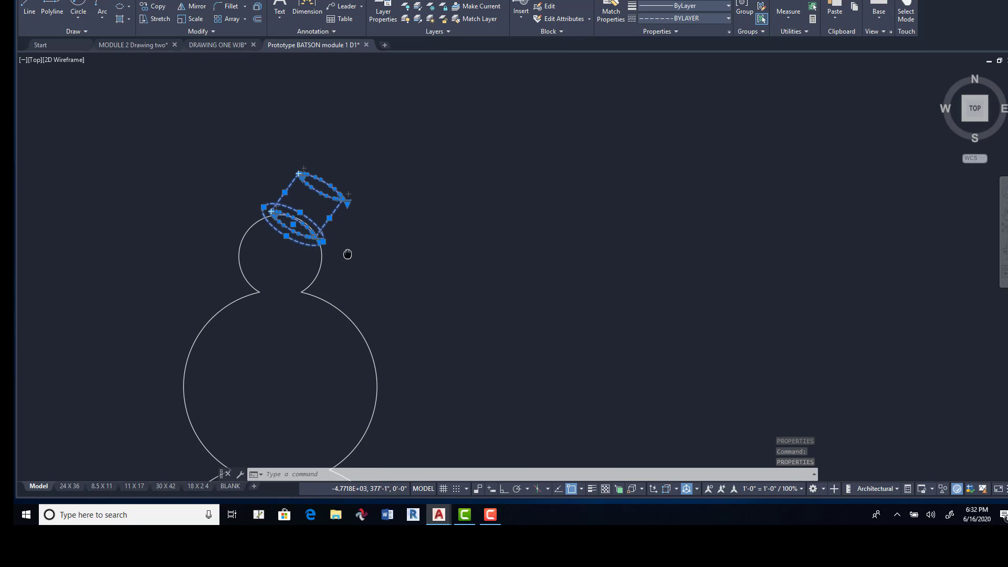
{"action": "key", "text": "Escape"}
Use Match Properties to apply the hat side line's properties to the two inner concentric circles below the ground line.
{"action": "middle_click_drag", "start_coordinate": [390, 260], "coordinate": [414, 166]}
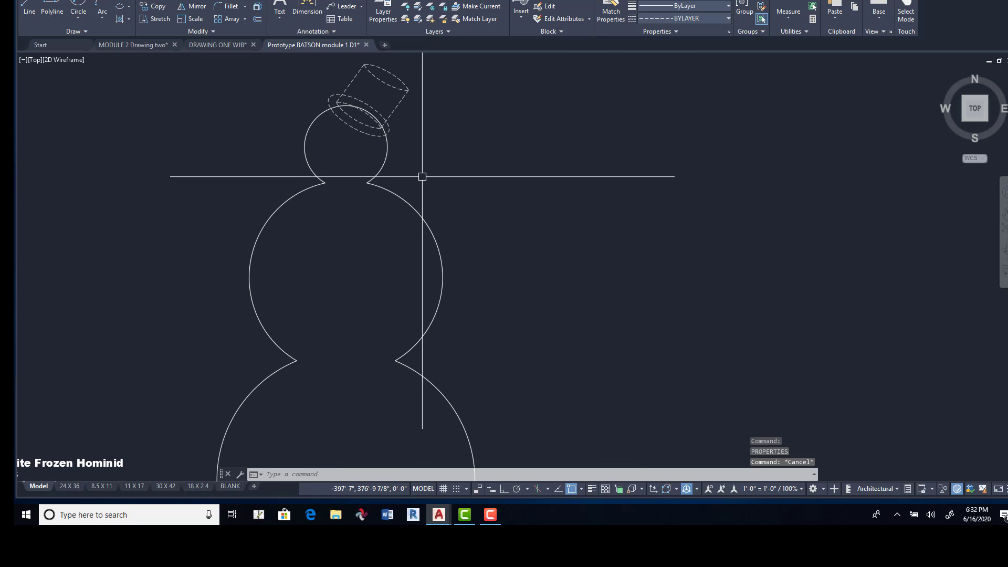
{"action": "scroll", "coordinate": [421, 209], "scroll_direction": "down", "scroll_amount": 3}
{"action": "middle_click_drag", "start_coordinate": [422, 335], "coordinate": [425, 167]}
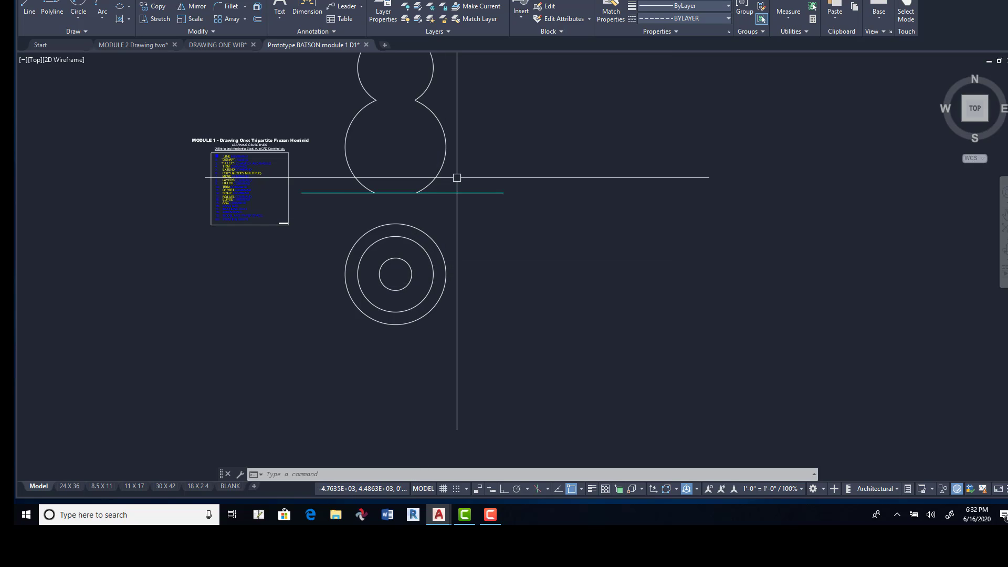
{"action": "mouse_move", "coordinate": [457, 175]}
{"action": "middle_mouse_down"}
{"action": "mouse_move", "coordinate": [416, 330]}
{"action": "mouse_move", "coordinate": [449, 254]}
{"action": "middle_mouse_up"}
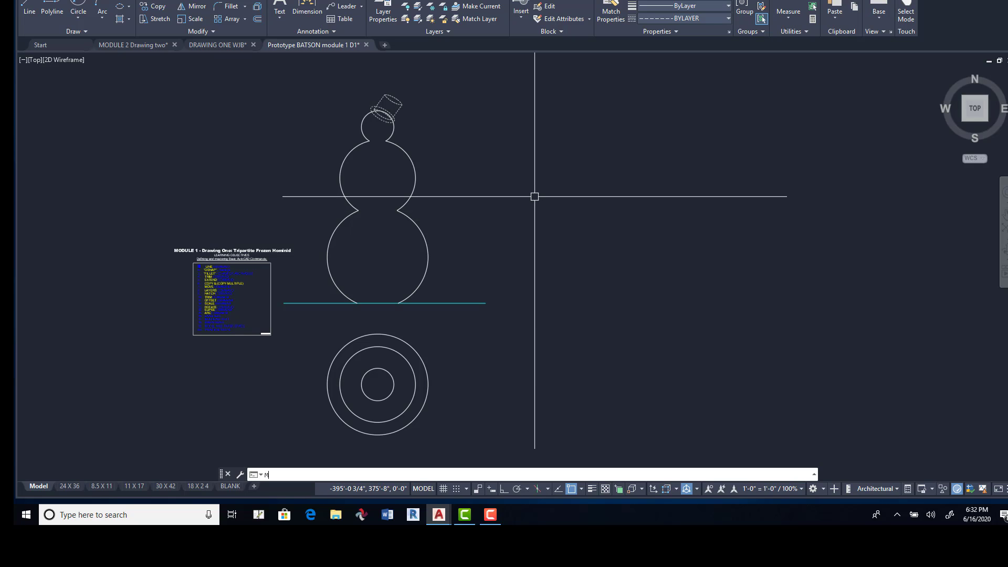
{"action": "type", "text": "A"}
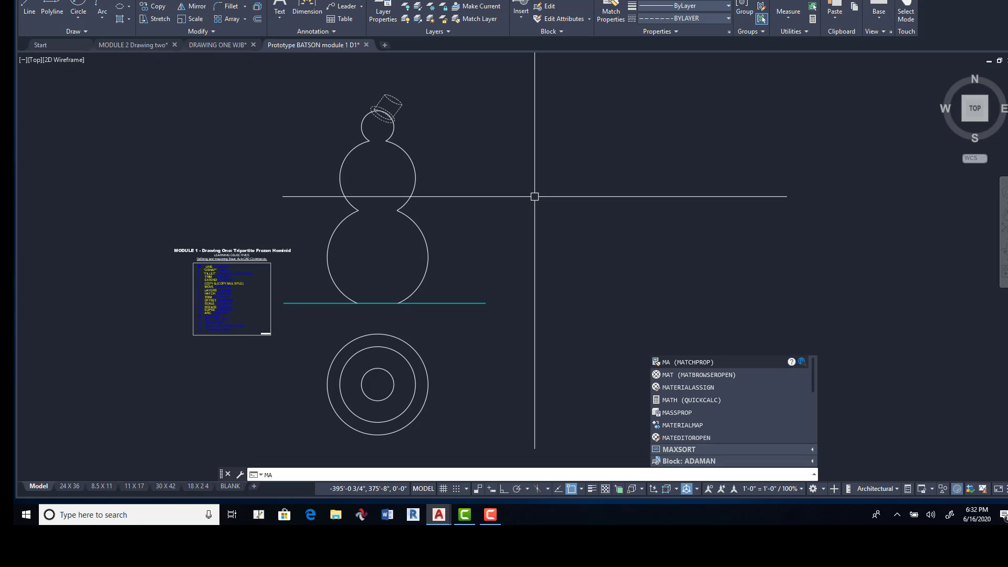
{"action": "left_click", "coordinate": [672, 361]}
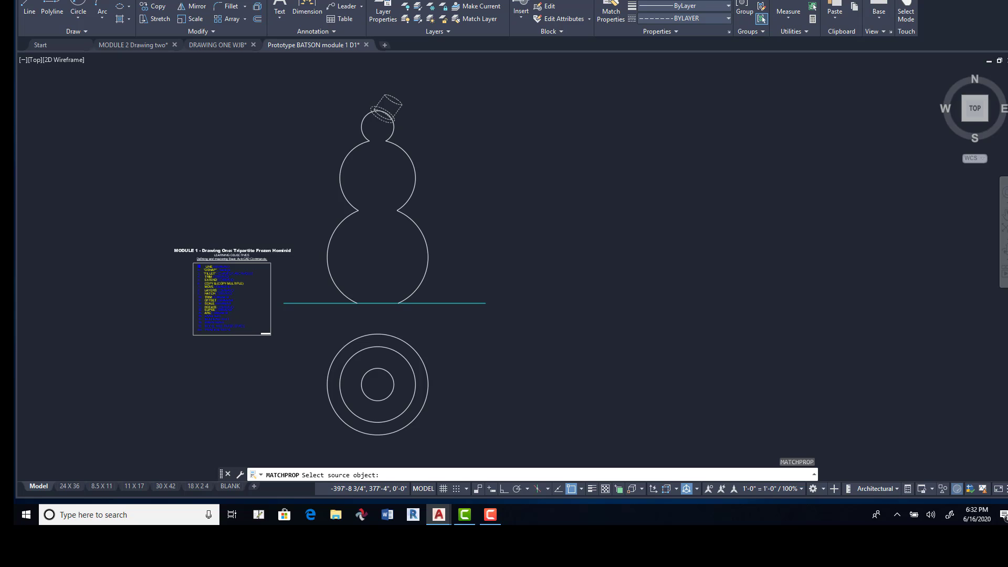
{"action": "left_click", "coordinate": [399, 111]}
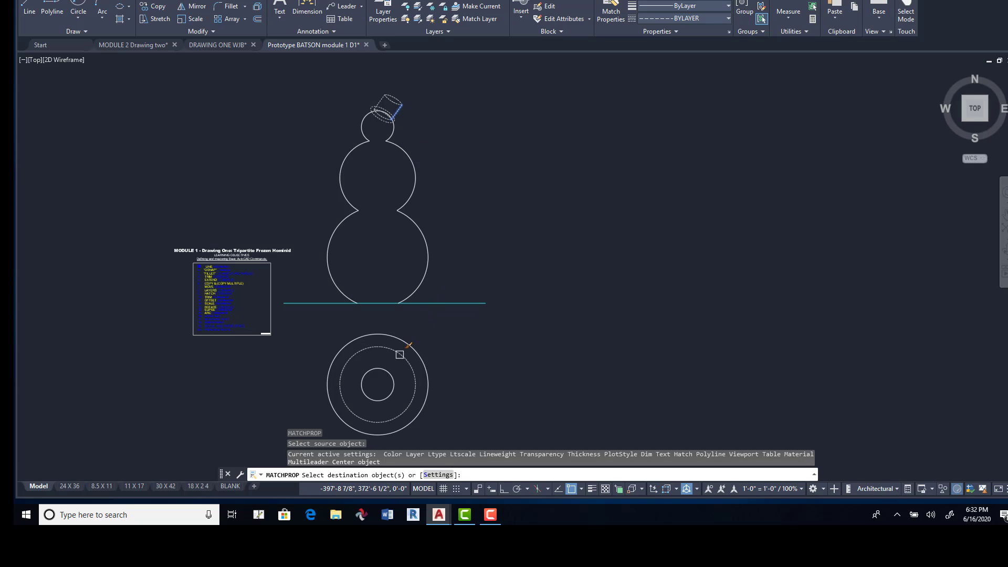
{"action": "key", "text": "Return"}
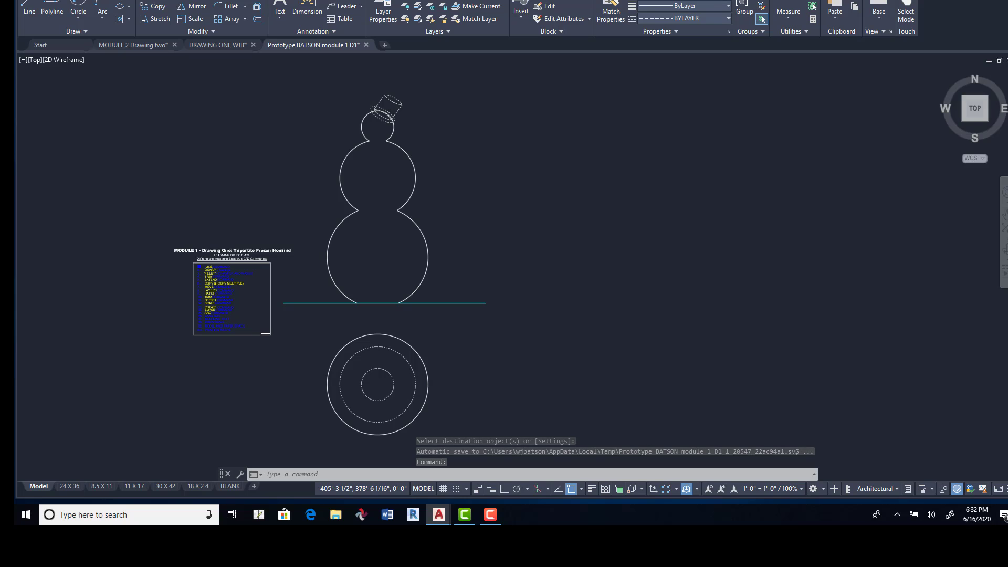
Save the drawing with Save As under its current file name, replacing the existing file.
{"action": "key", "text": "alt+f"}
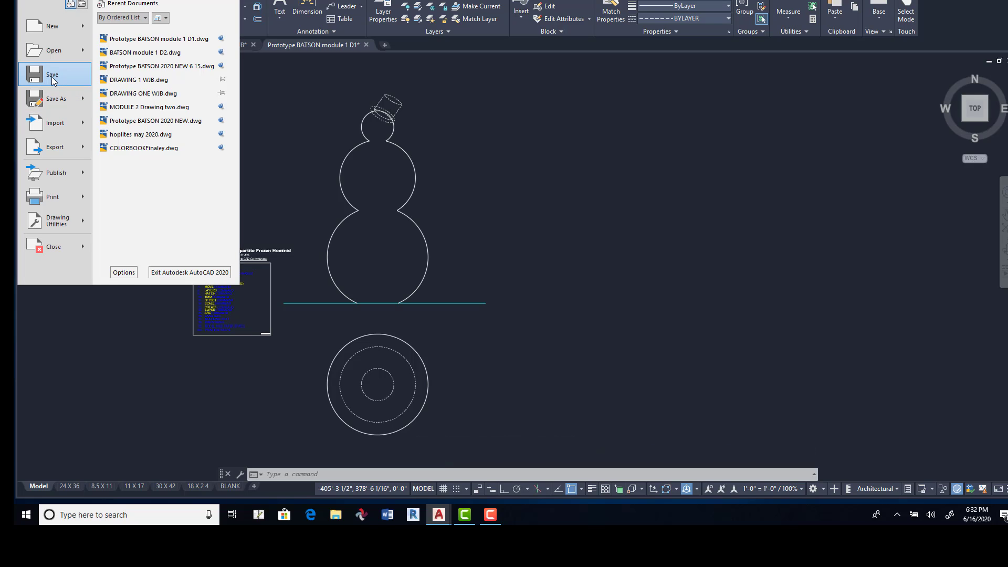
{"action": "left_click", "coordinate": [56, 99]}
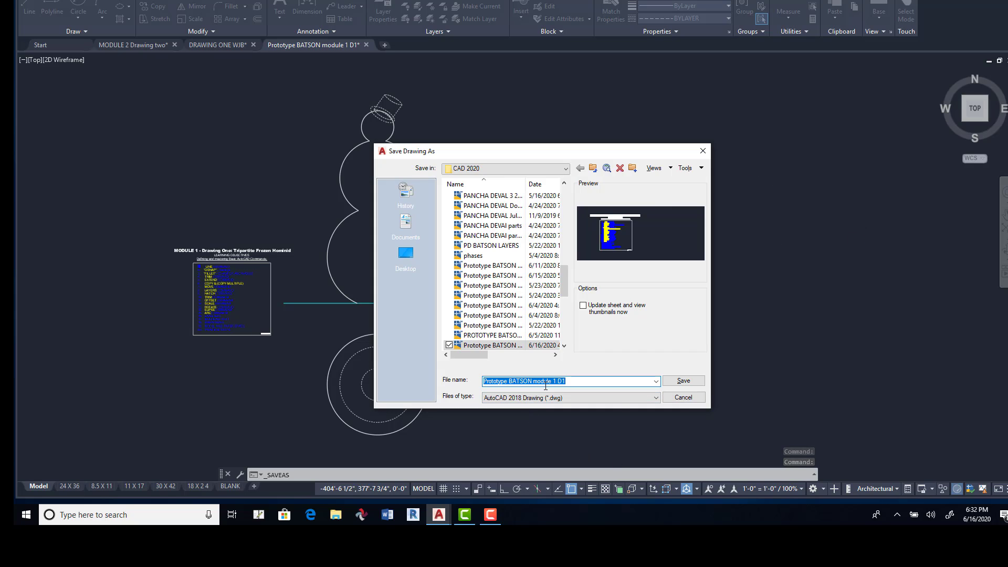
{"action": "left_click", "coordinate": [684, 389]}
{"action": "left_click", "coordinate": [529, 307]}
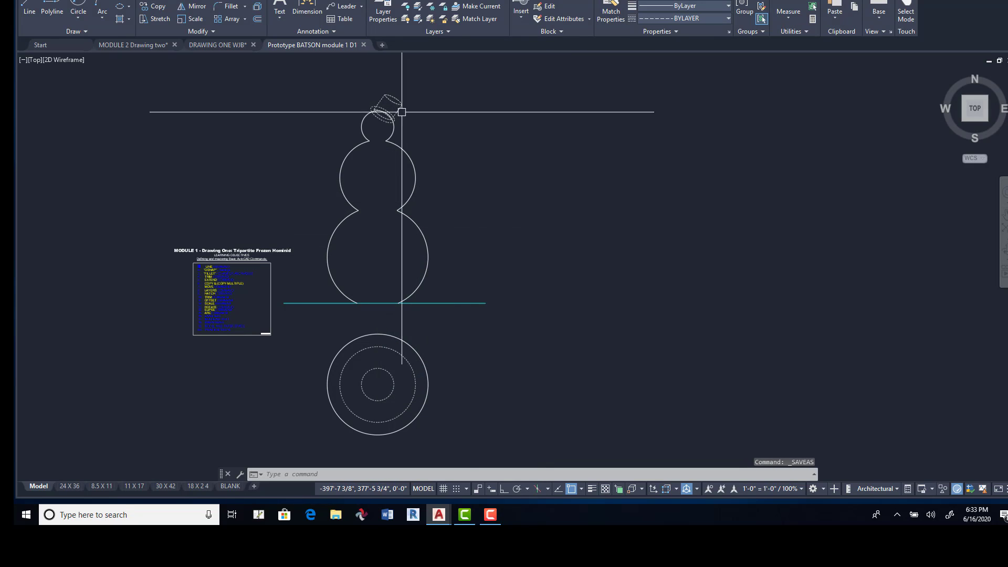
{"action": "scroll", "coordinate": [401, 115], "scroll_direction": "up", "scroll_amount": 4}
{"action": "scroll", "coordinate": [447, 208], "scroll_direction": "down", "scroll_amount": 6}
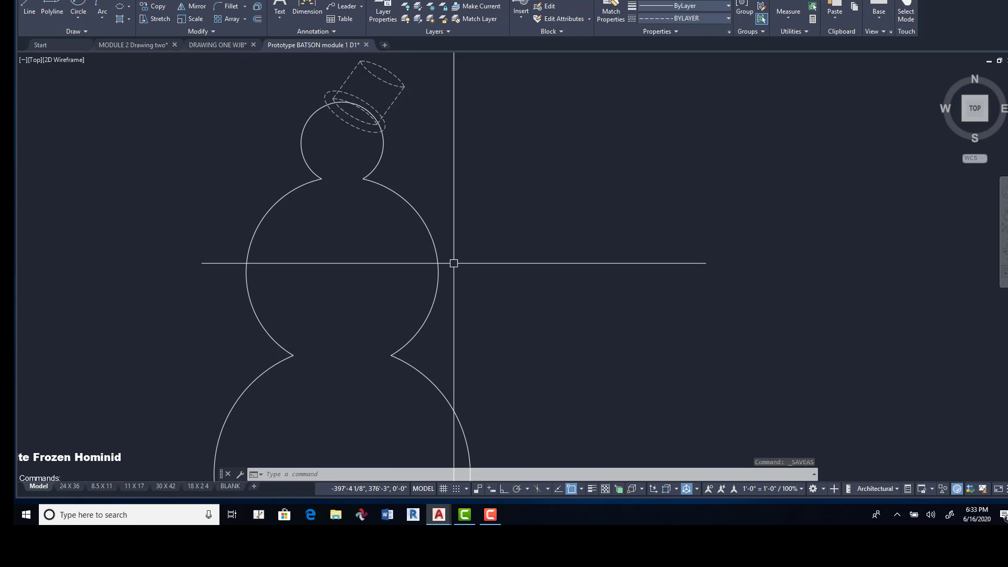
{"action": "scroll", "coordinate": [428, 162], "scroll_direction": "up", "scroll_amount": 4}
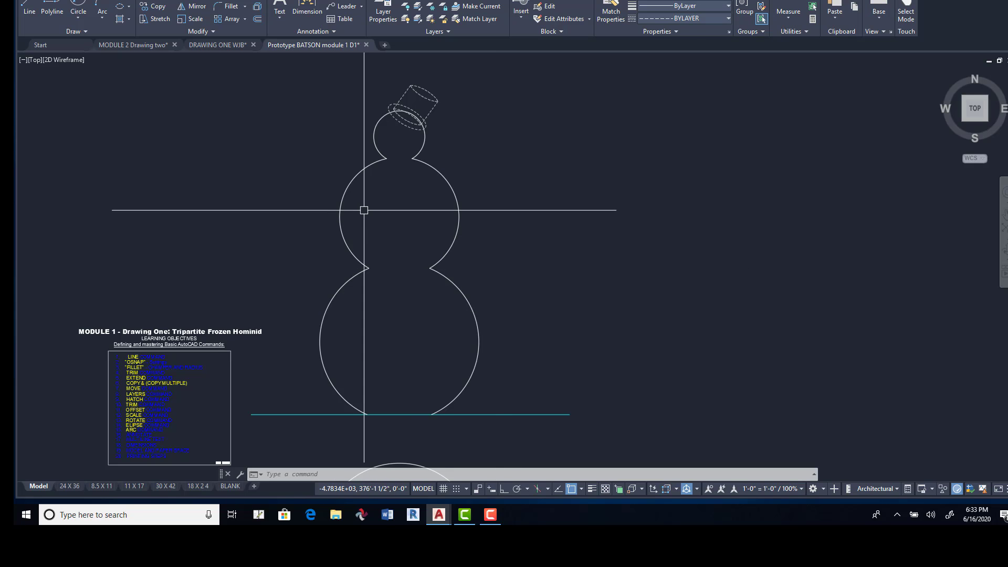
Turn off object snap and try starting an arm line inside the snowman's middle circle.
{"action": "left_click", "coordinate": [29, 19]}
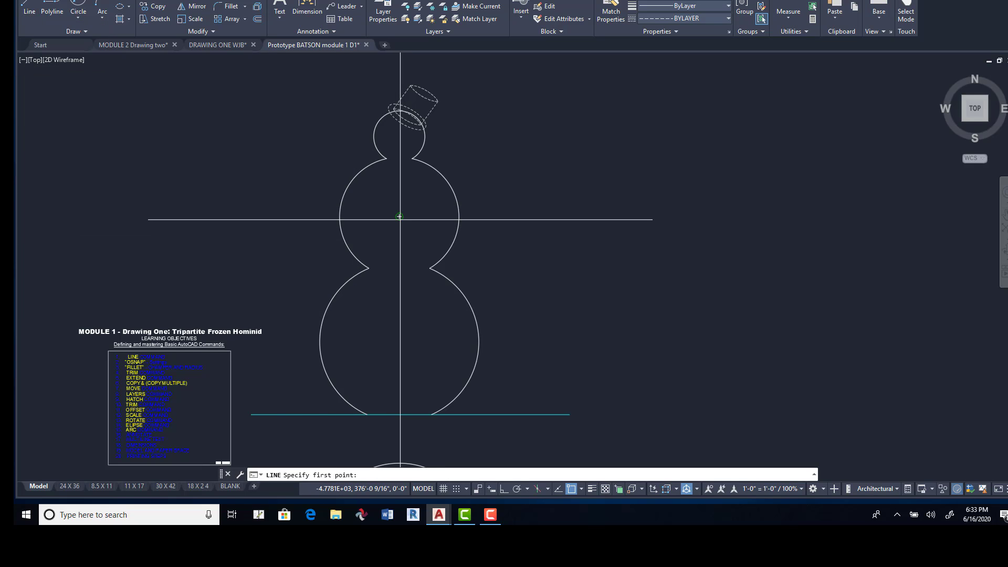
{"action": "left_click", "coordinate": [572, 488]}
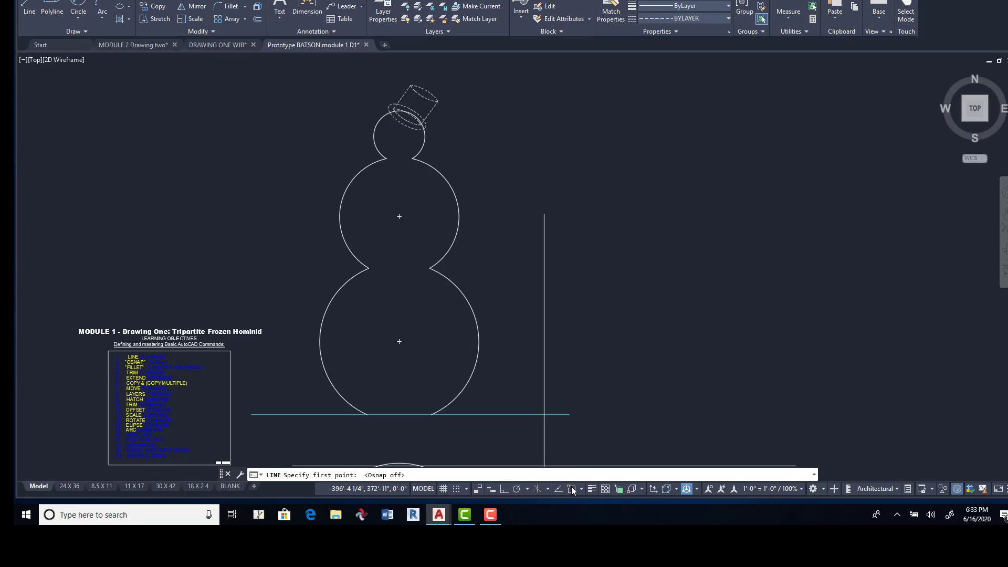
{"action": "left_click", "coordinate": [366, 216]}
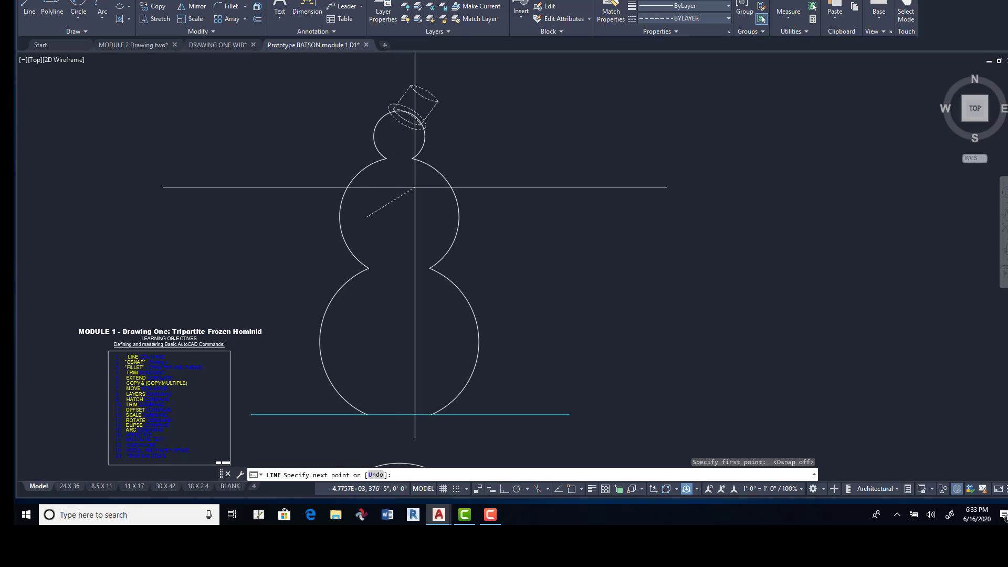
{"action": "key", "text": "Return"}
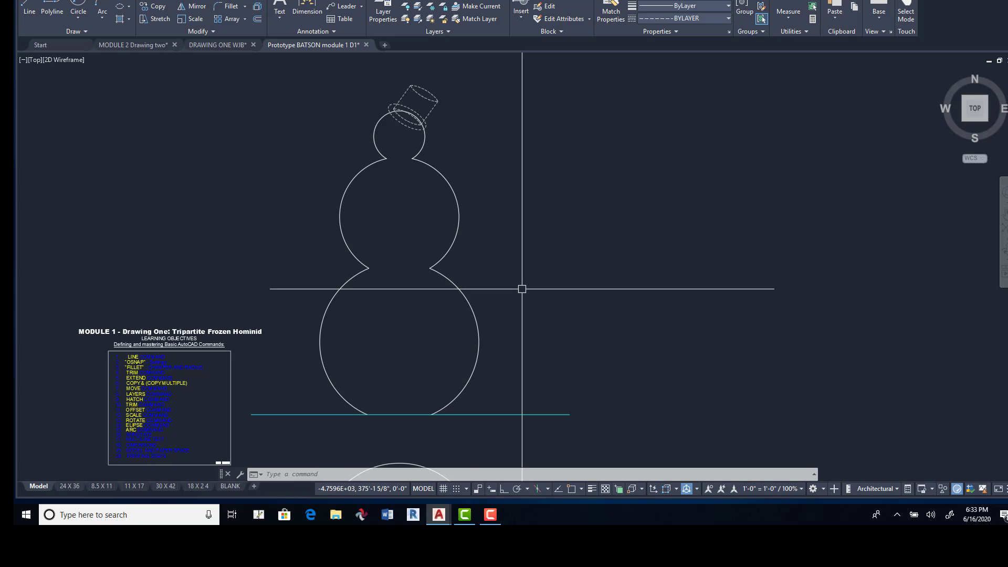
Make OBJECT 2 the current layer in the Layer Properties Manager and close the manager.
{"action": "left_click", "coordinate": [384, 12]}
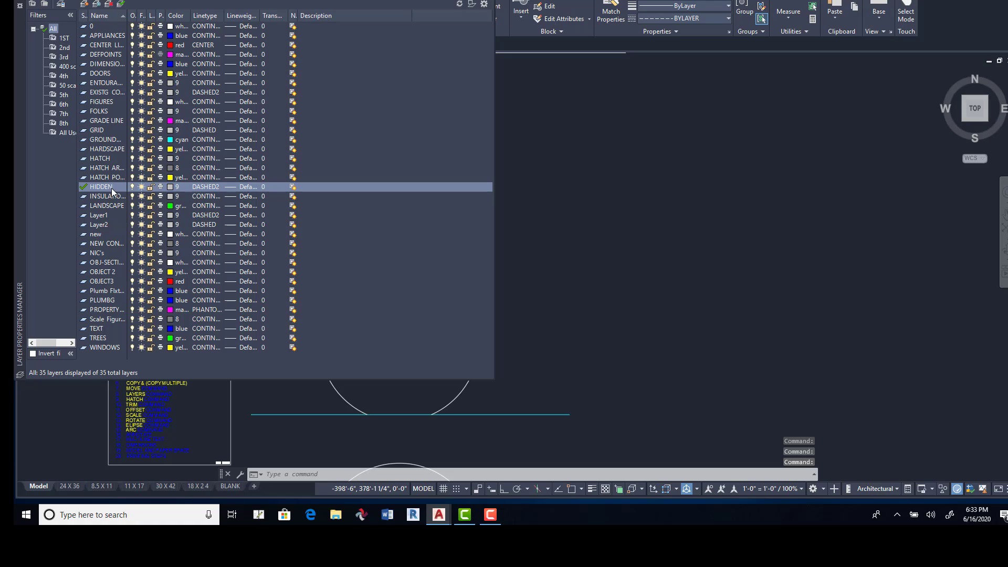
{"action": "left_click", "coordinate": [102, 271]}
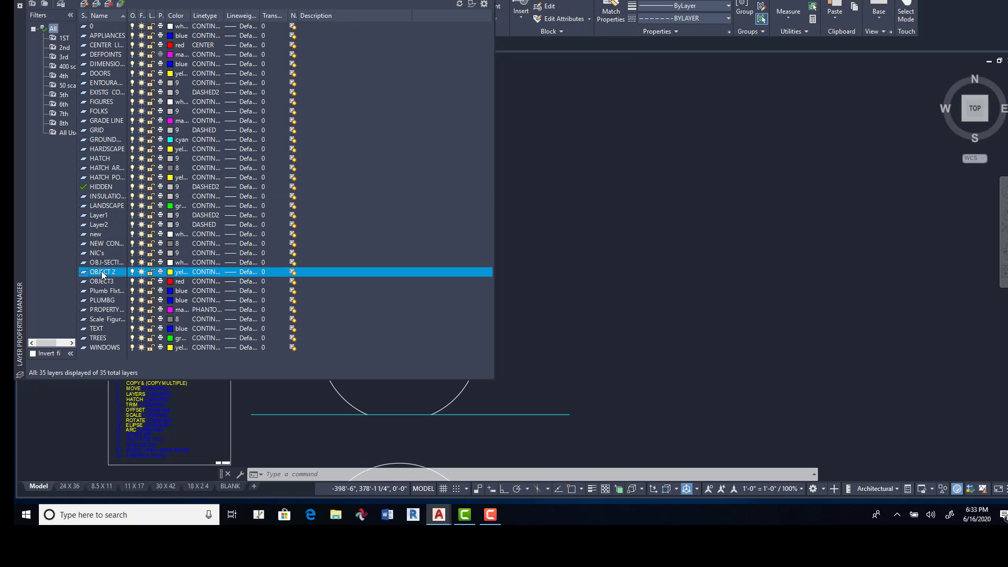
{"action": "left_click", "coordinate": [19, 6]}
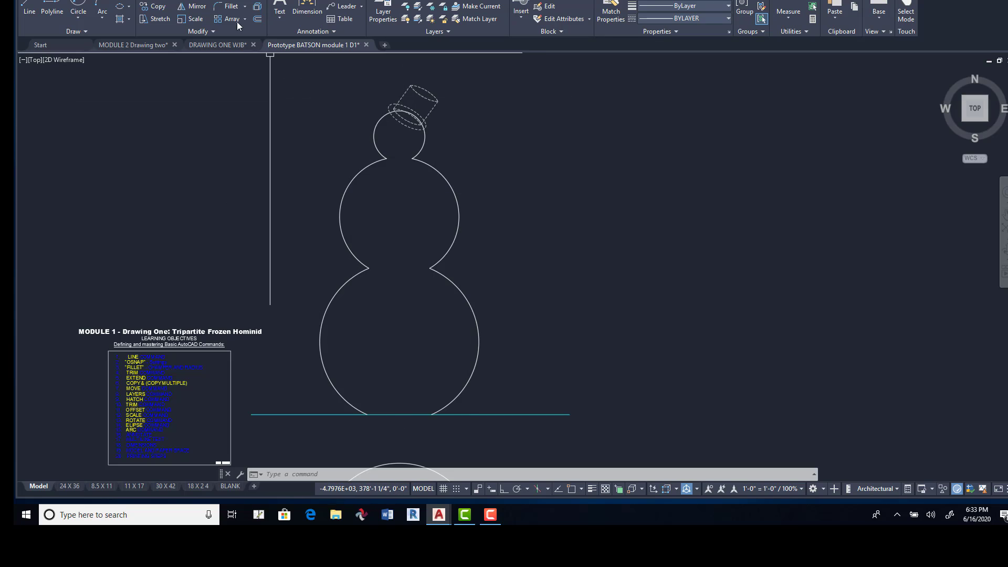
Draw the snowman's left arm as a line sloping down and out from inside the middle circle, ending in a short downward finger.
{"action": "left_click", "coordinate": [30, 4]}
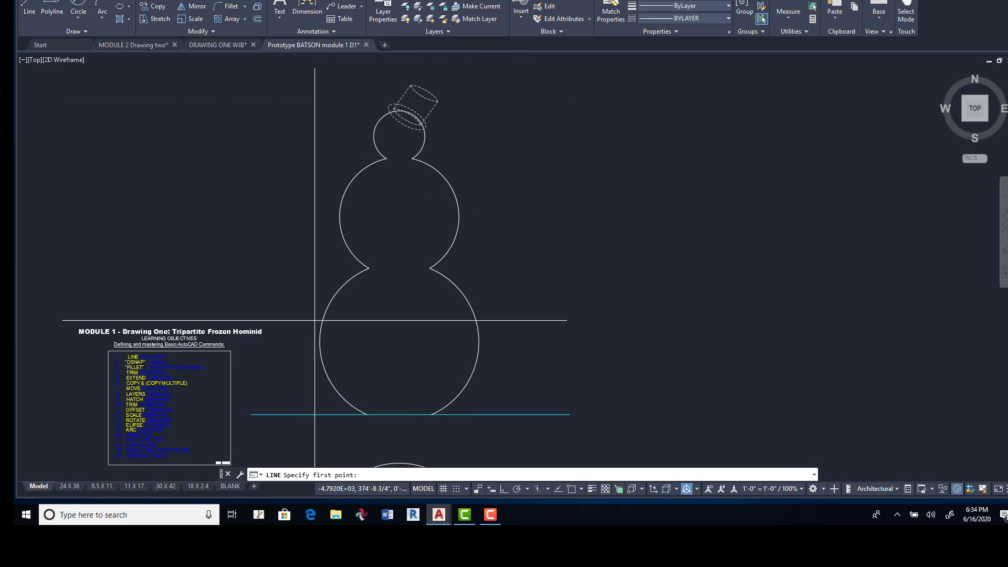
{"action": "left_click", "coordinate": [368, 214]}
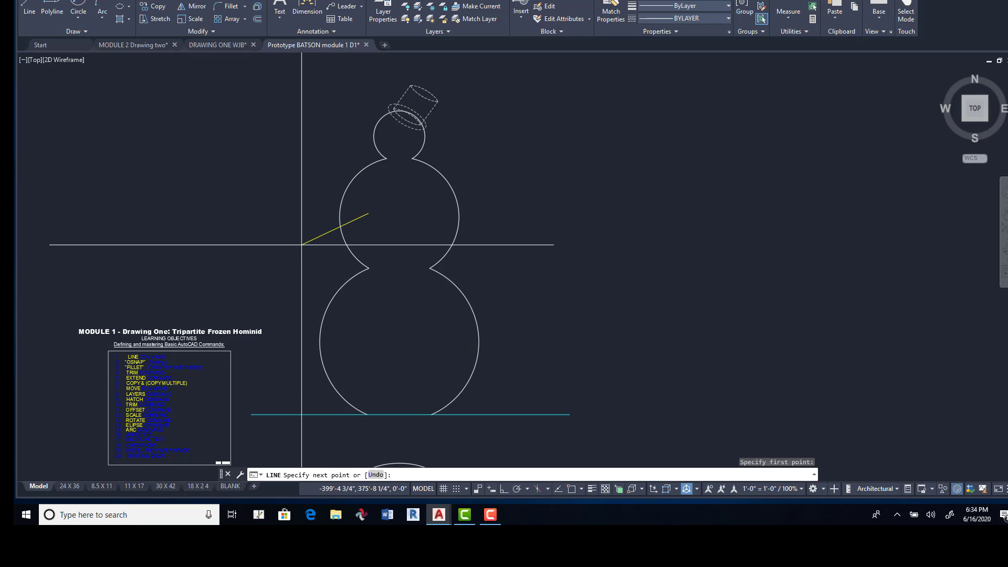
{"action": "left_click", "coordinate": [297, 254]}
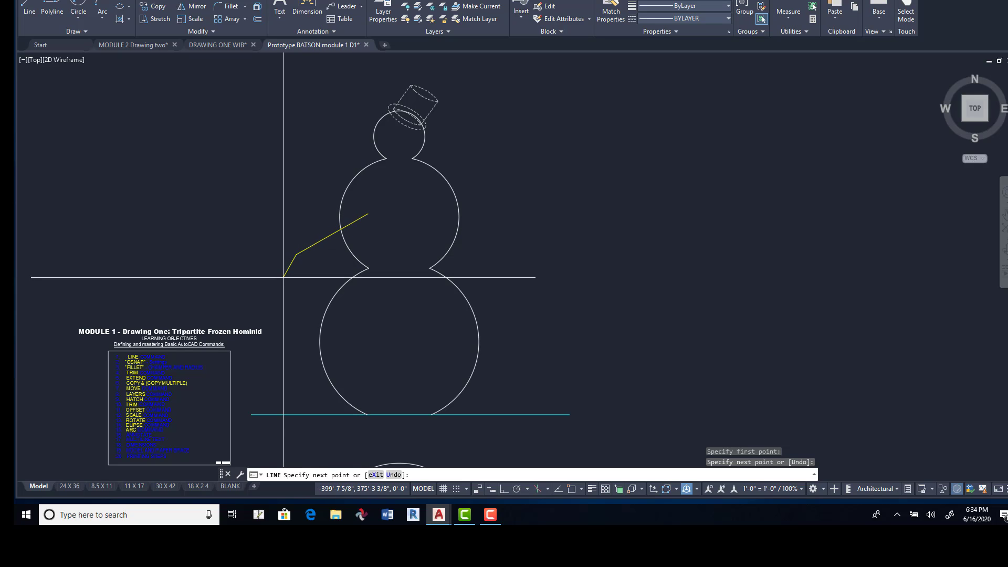
{"action": "left_click", "coordinate": [284, 278]}
{"action": "key", "text": "Return"}
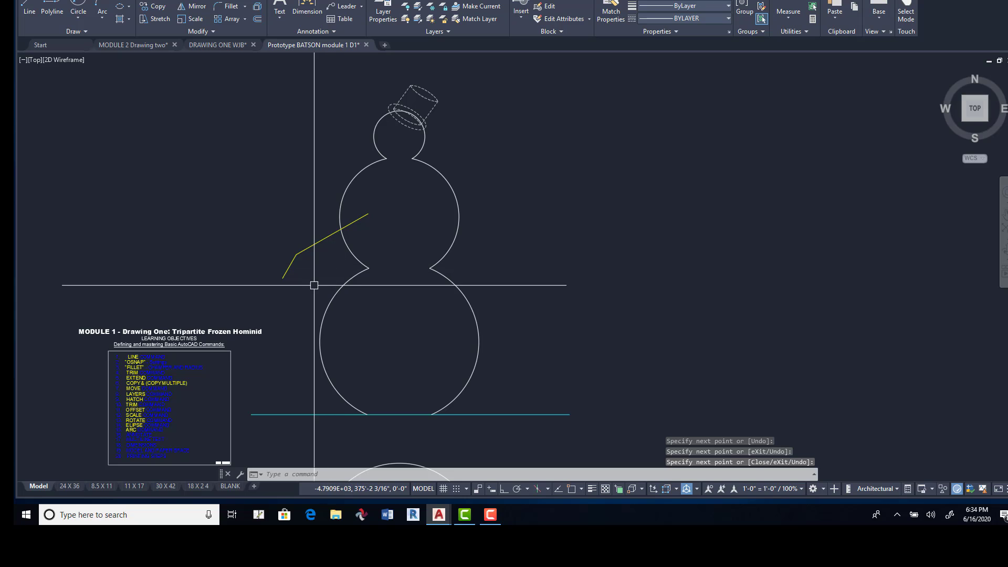
Turn object snap on and draw two more finger lines outward from the arm's outer end.
{"action": "key", "text": "Return"}
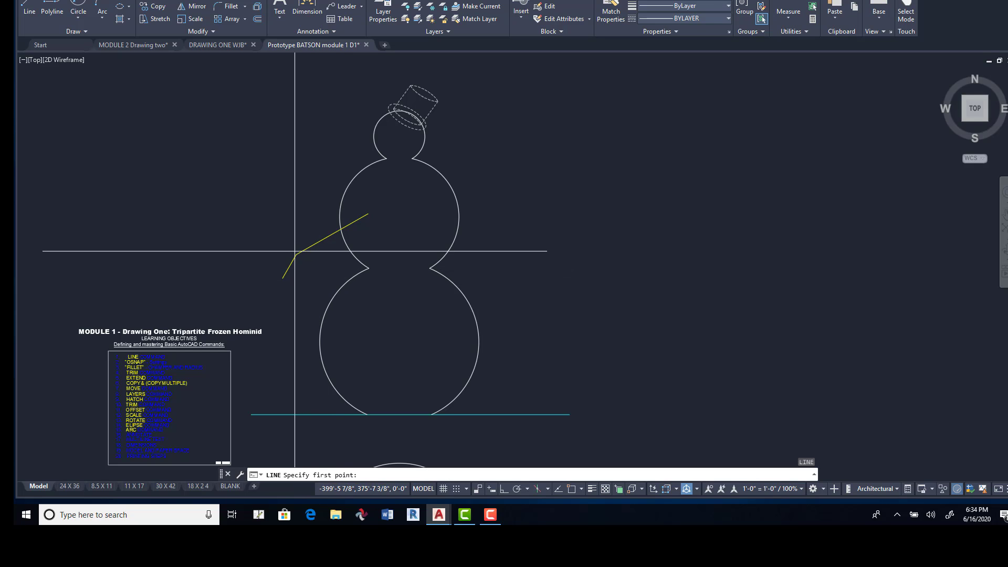
{"action": "left_click", "coordinate": [572, 488]}
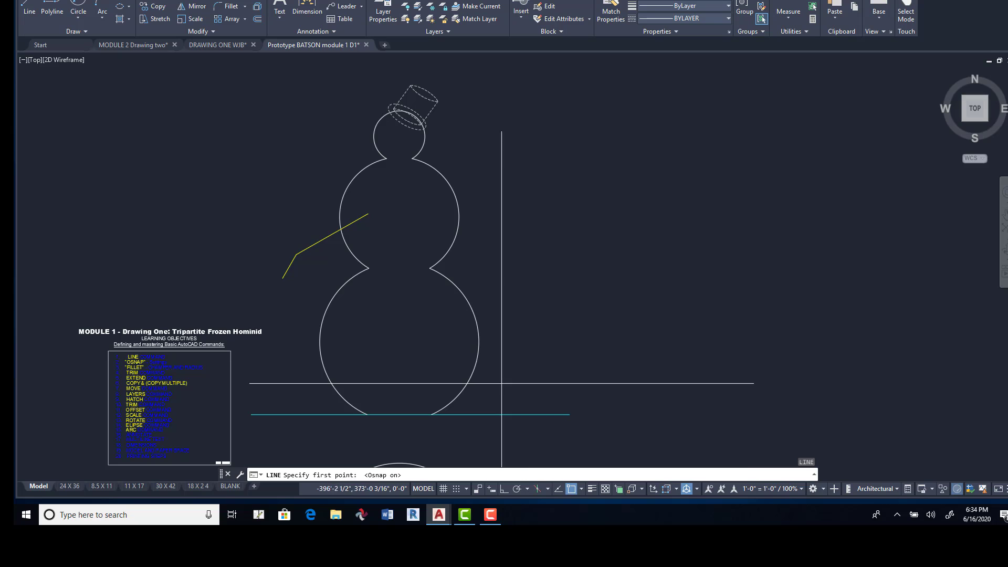
{"action": "left_click", "coordinate": [296, 254]}
{"action": "left_click", "coordinate": [257, 261]}
{"action": "key", "text": "Return"}
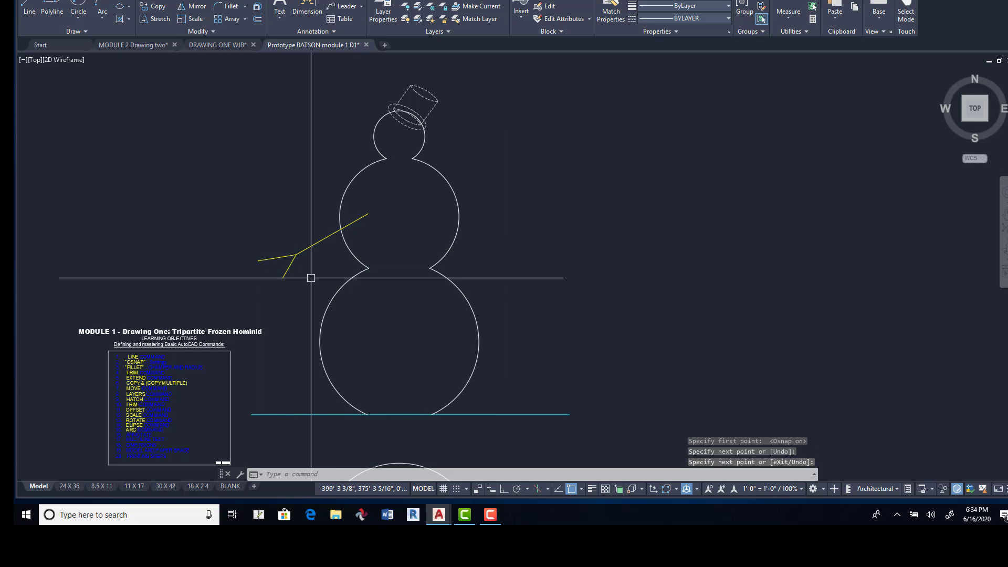
{"action": "key", "text": "Return"}
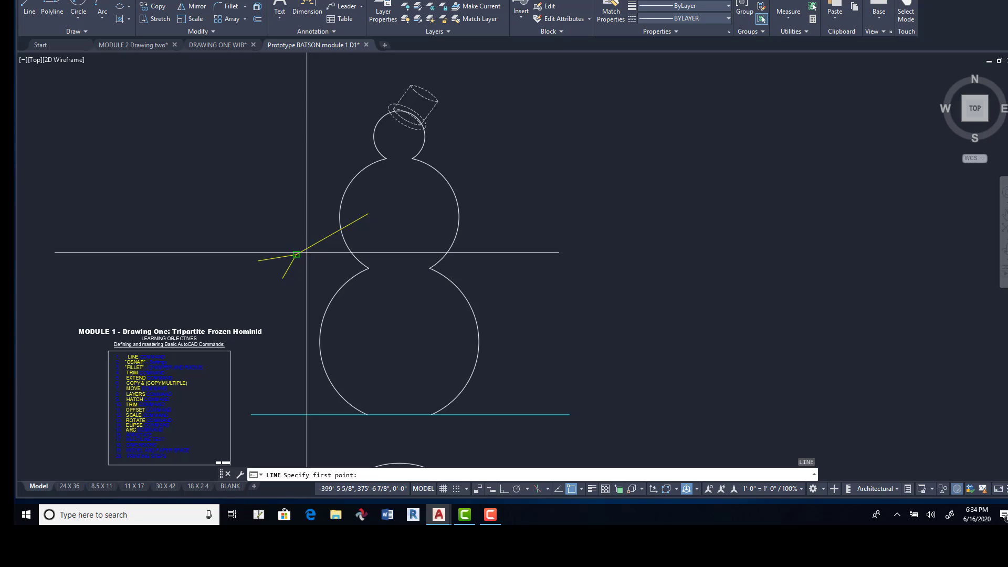
{"action": "left_click", "coordinate": [296, 254]}
{"action": "left_click", "coordinate": [271, 242]}
{"action": "key", "text": "Return"}
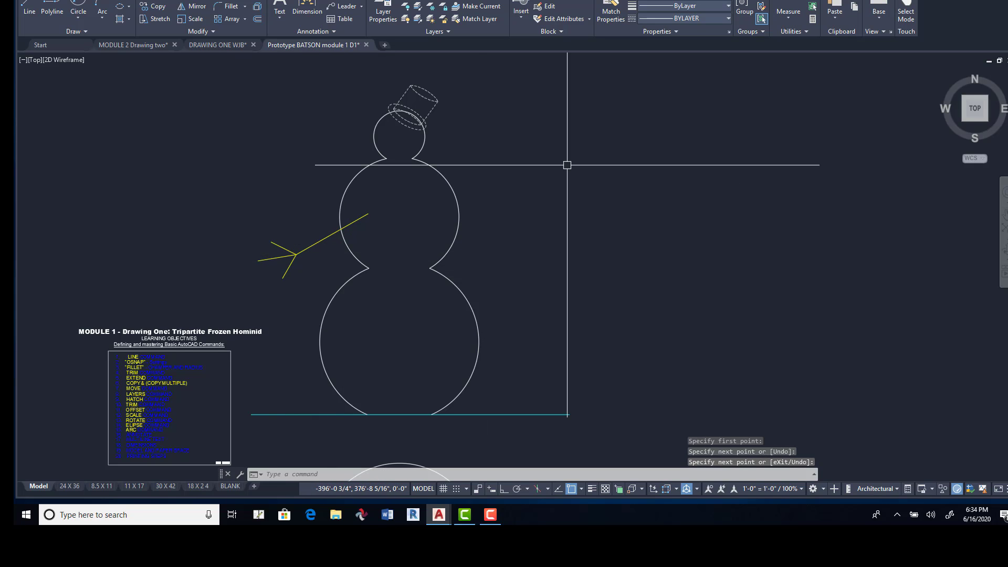
{"action": "scroll", "coordinate": [415, 147], "scroll_direction": "up", "scroll_amount": 3}
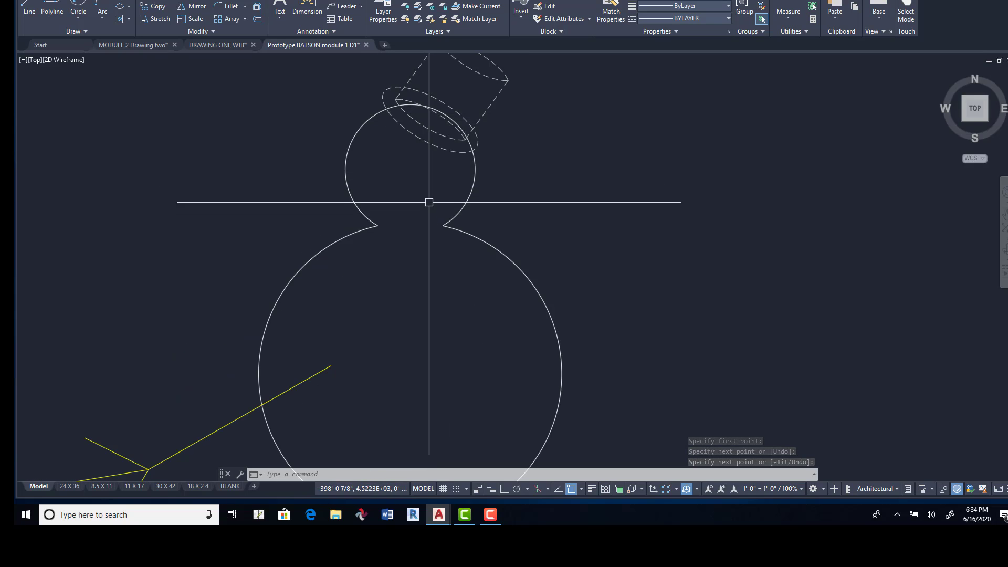
{"action": "scroll", "coordinate": [425, 203], "scroll_direction": "up", "scroll_amount": 3}
{"action": "scroll", "coordinate": [421, 232], "scroll_direction": "down", "scroll_amount": 2}
{"action": "middle_click_drag", "start_coordinate": [421, 232], "coordinate": [425, 268]}
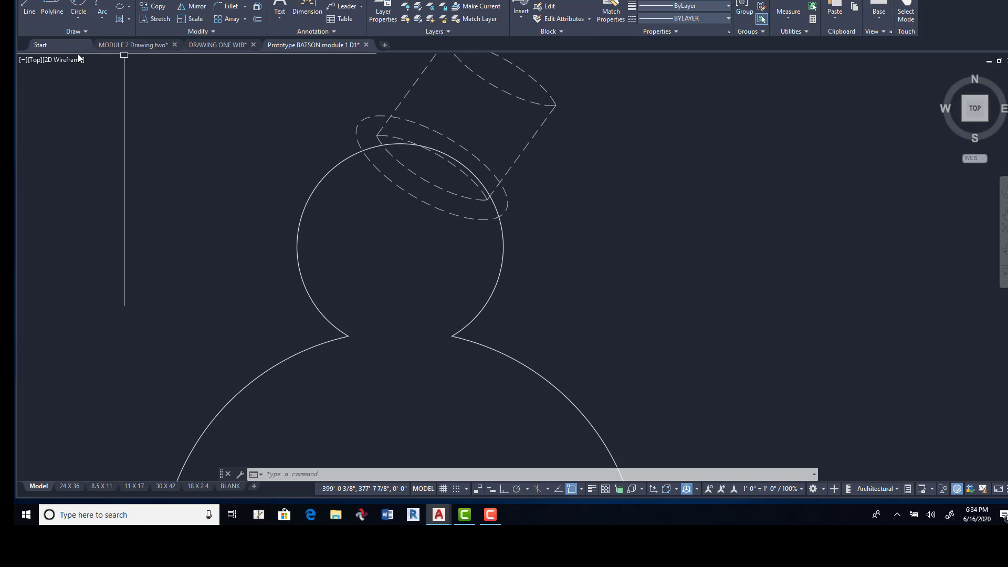
{"action": "left_click", "coordinate": [102, 19]}
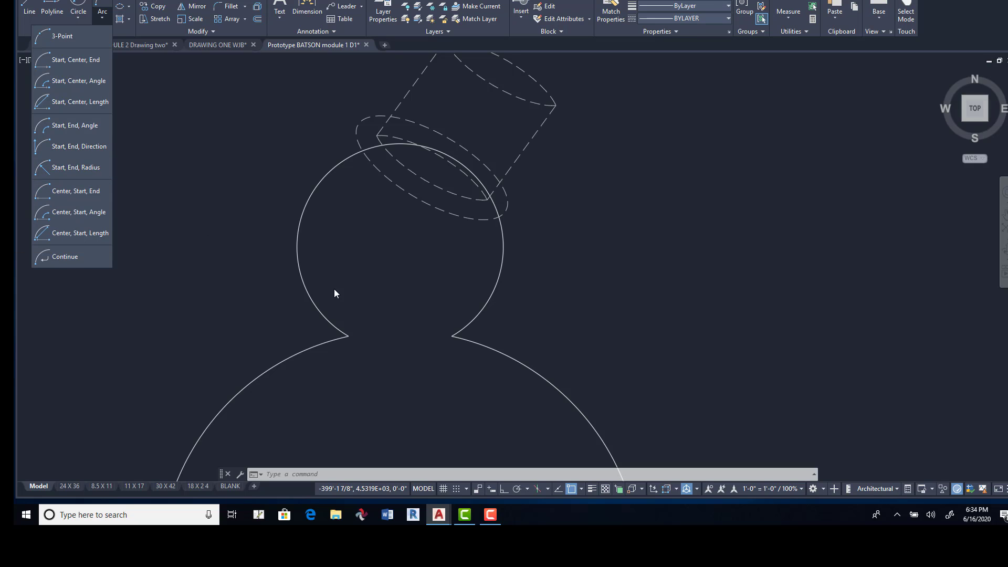
{"action": "left_click", "coordinate": [347, 272]}
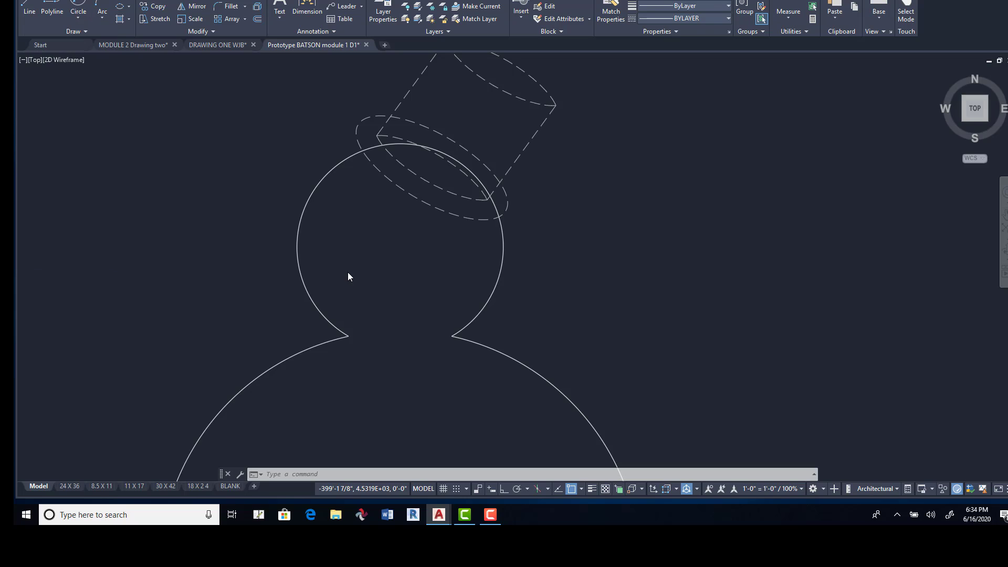
{"action": "left_click", "coordinate": [452, 284]}
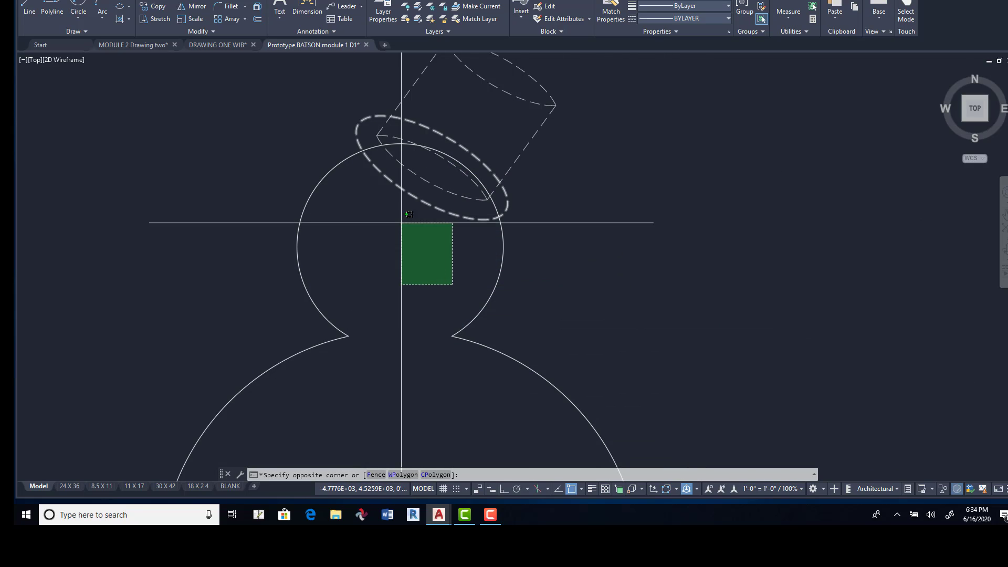
With object snap off, draw a smiling mouth in the lower part of the head using a Start, End, Radius arc.
{"action": "left_click", "coordinate": [101, 19]}
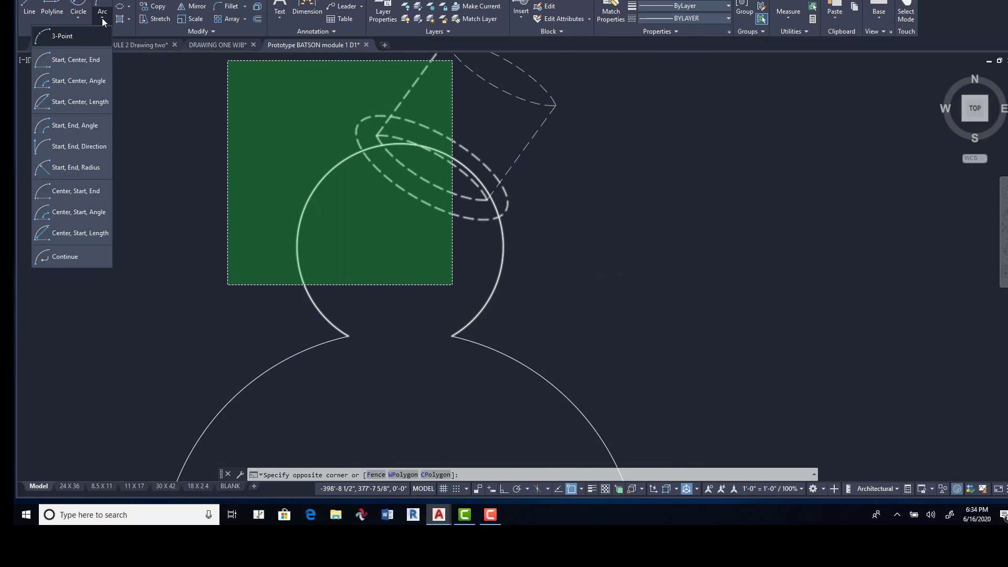
{"action": "left_click", "coordinate": [65, 167]}
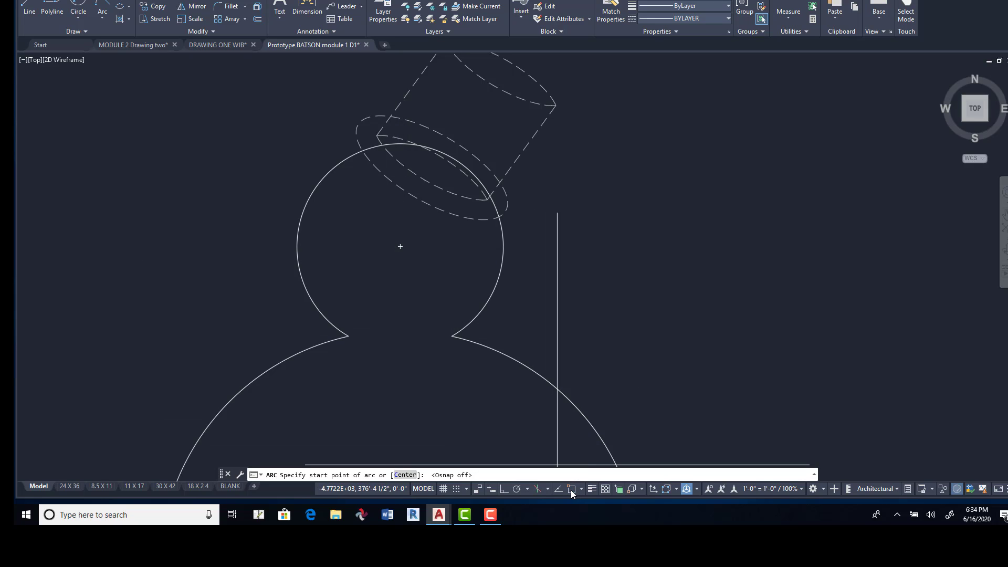
{"action": "left_click", "coordinate": [349, 277]}
{"action": "key", "text": "e"}
{"action": "key", "text": "Return"}
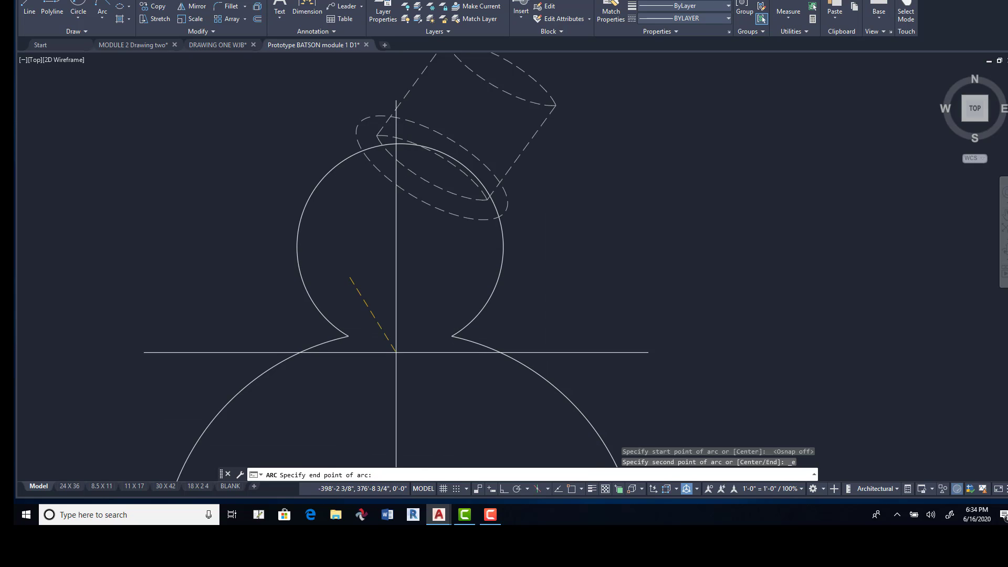
{"action": "left_click", "coordinate": [451, 283]}
{"action": "key", "text": "r"}
{"action": "key", "text": "Return"}
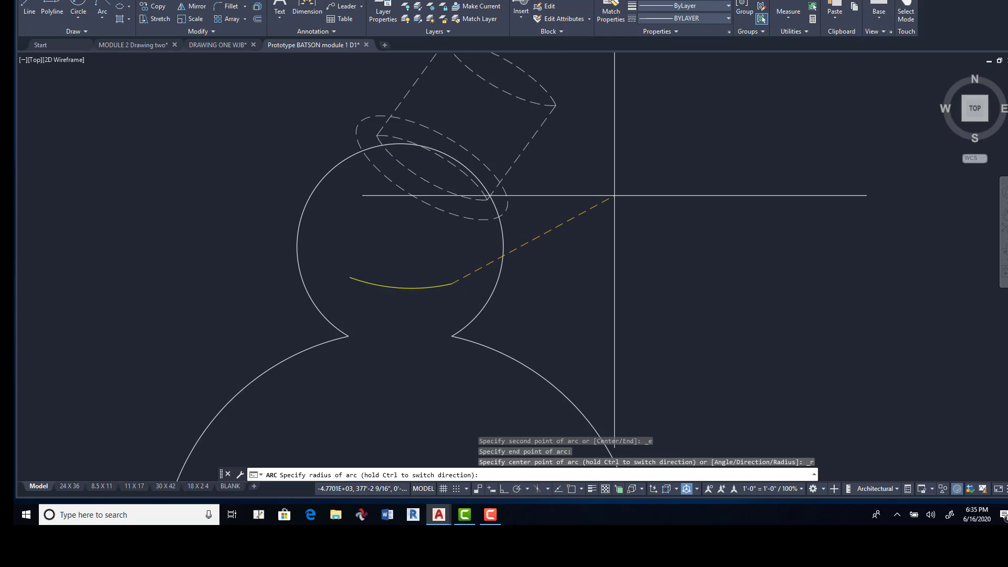
{"action": "left_click", "coordinate": [468, 229]}
Draw a small three-point arc across the mouth's left end, turning object snap on to pass it through the mouth arc's endpoint.
{"action": "scroll", "coordinate": [336, 284], "scroll_direction": "up", "scroll_amount": 6}
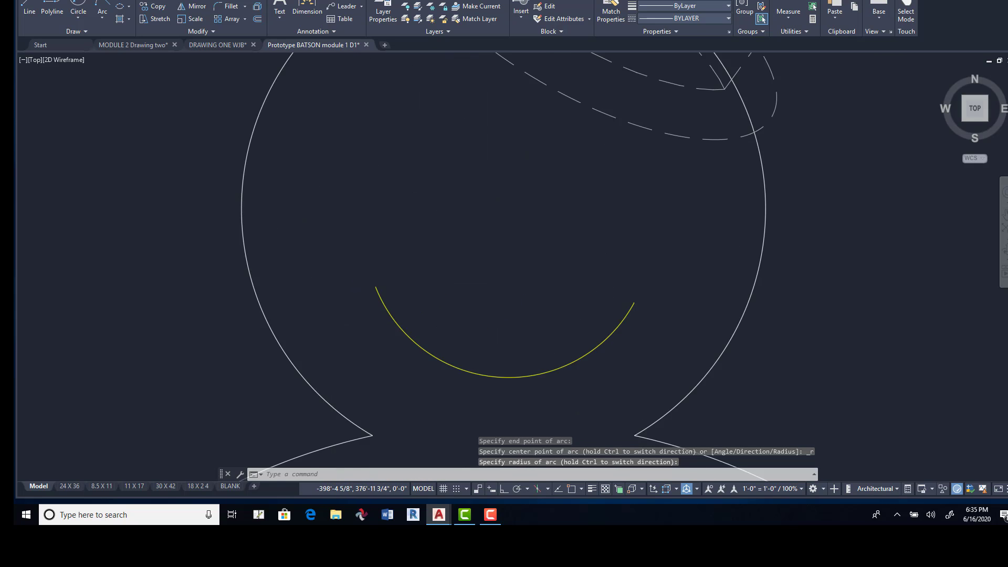
{"action": "middle_click_drag", "start_coordinate": [414, 285], "coordinate": [325, 208]}
{"action": "scroll", "coordinate": [704, 262], "scroll_direction": "down", "scroll_amount": 2}
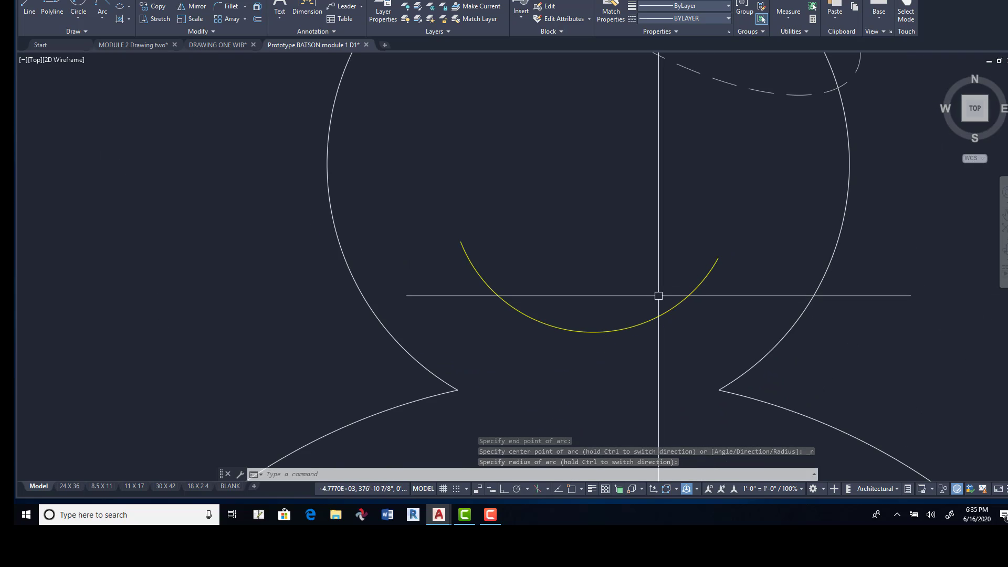
{"action": "left_click", "coordinate": [102, 19]}
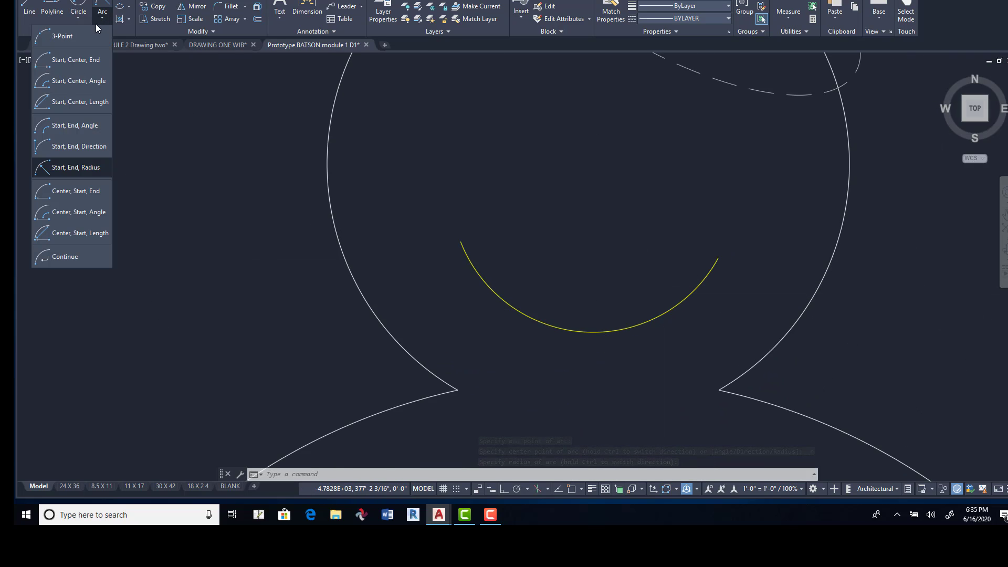
{"action": "left_click", "coordinate": [68, 38]}
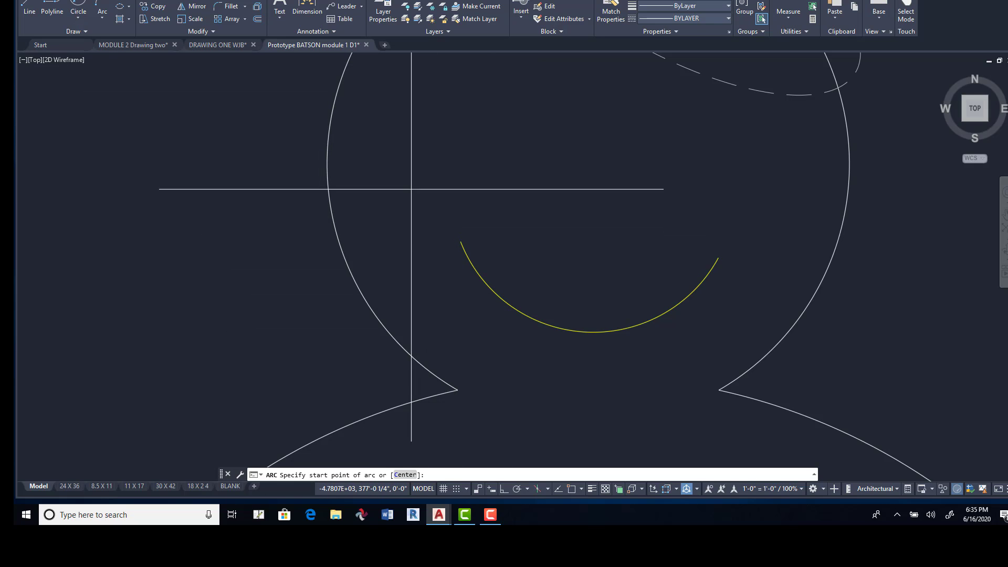
{"action": "left_click", "coordinate": [429, 231]}
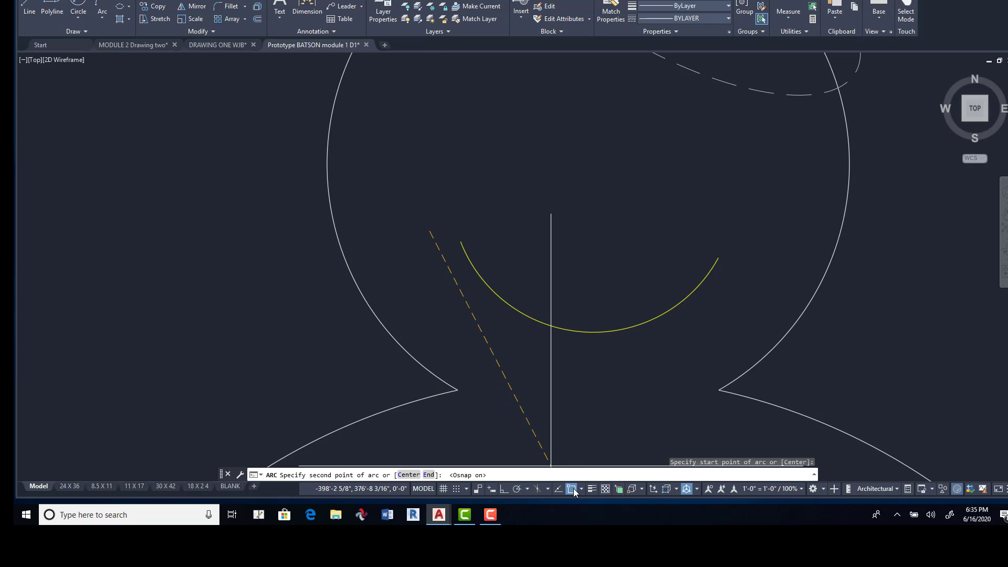
{"action": "left_click", "coordinate": [460, 241]}
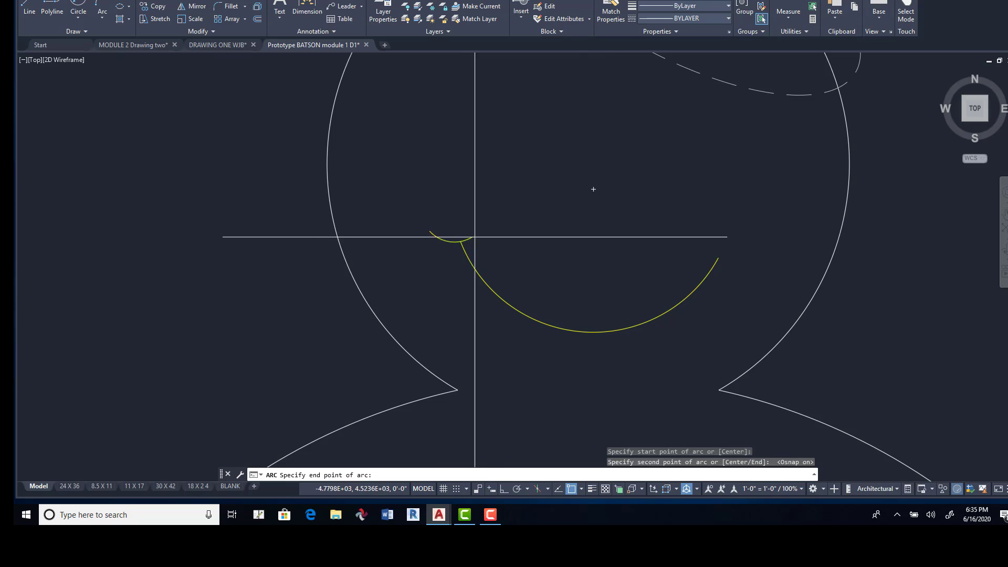
{"action": "left_click", "coordinate": [479, 216]}
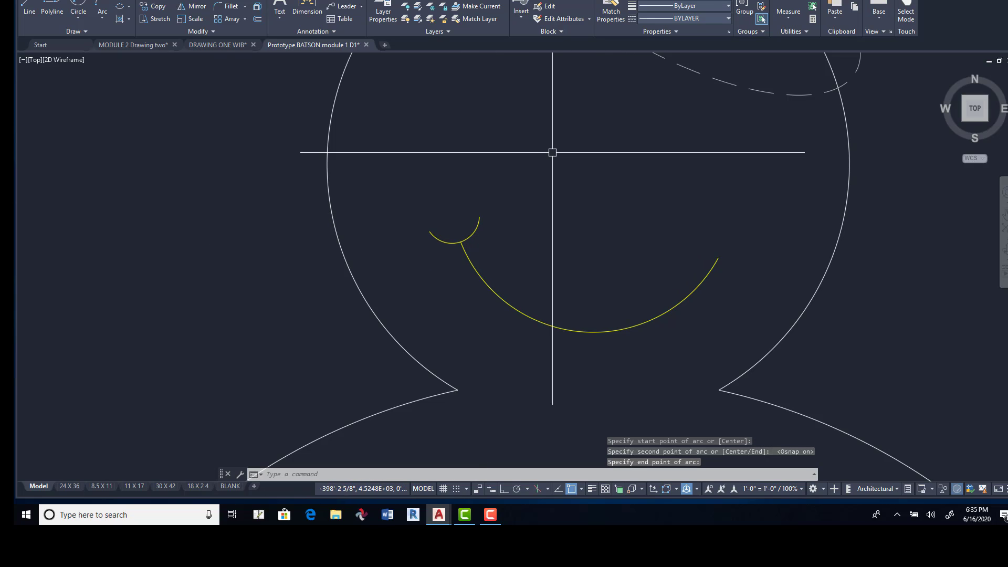
Draw a small three-point arc across the mouth's right end, passing through the mouth arc's endpoint.
{"action": "key", "text": "Return"}
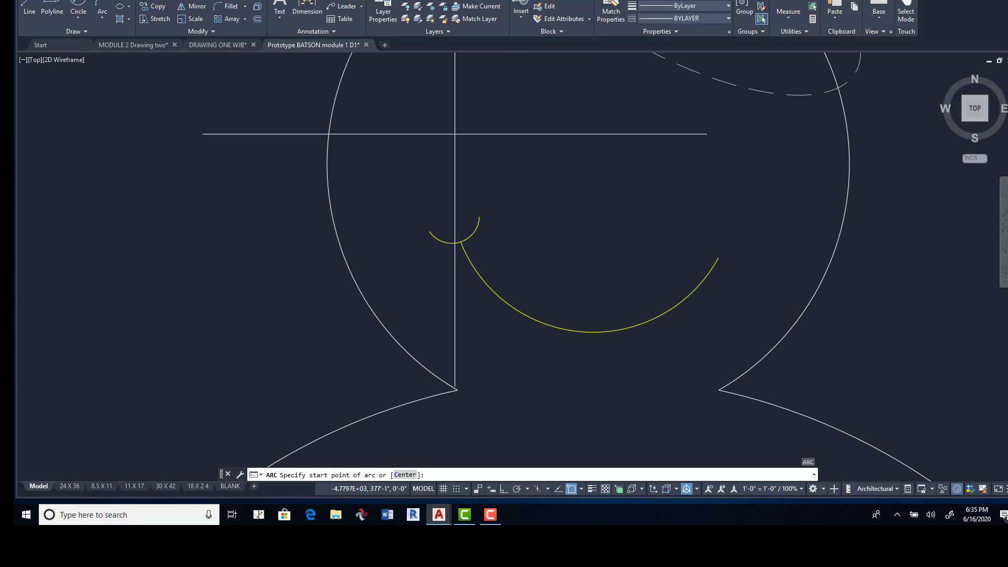
{"action": "left_click", "coordinate": [103, 21]}
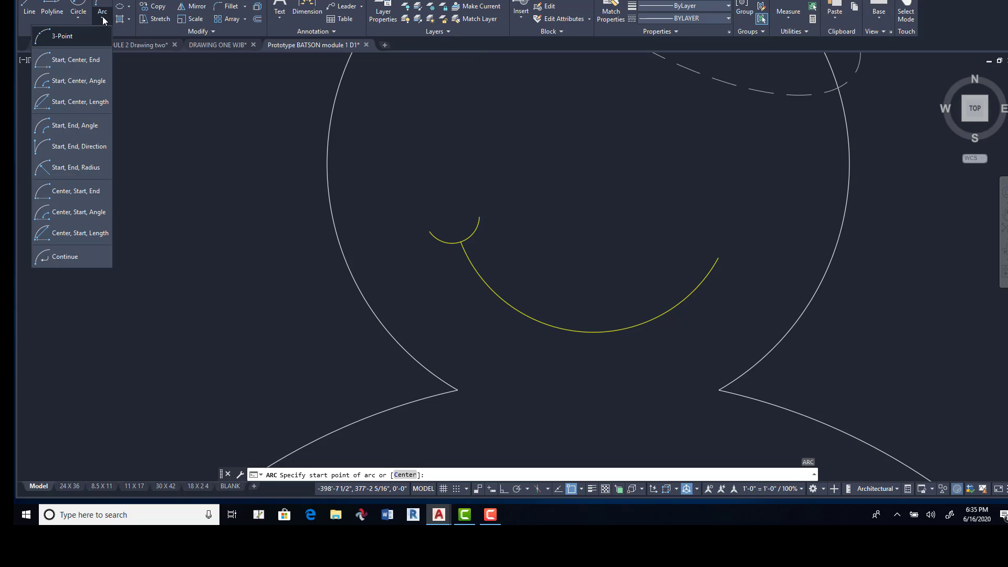
{"action": "left_click", "coordinate": [80, 35]}
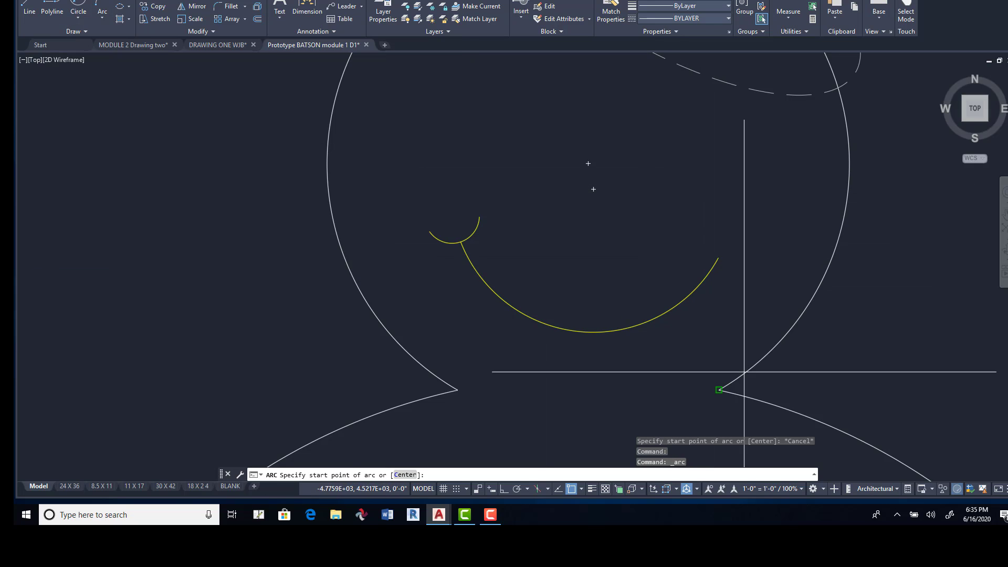
{"action": "left_click", "coordinate": [714, 228]}
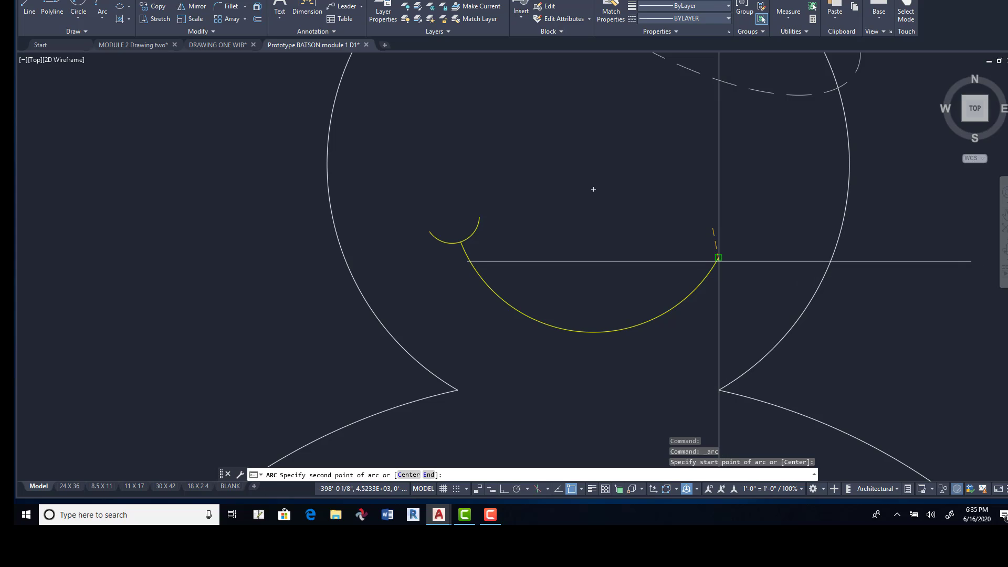
{"action": "left_click", "coordinate": [726, 265]}
{"action": "left_click", "coordinate": [754, 256]}
{"action": "key", "text": "Return"}
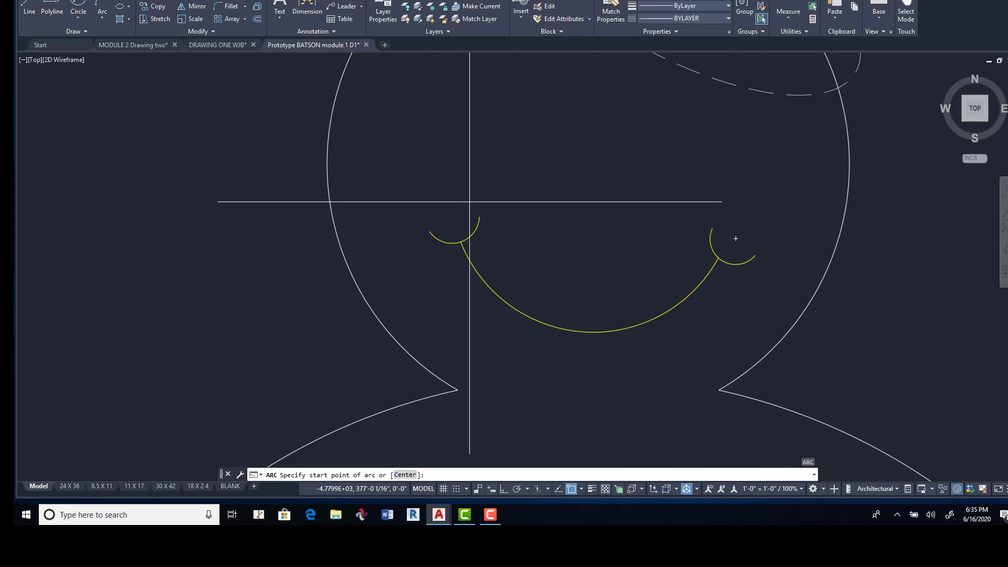
With object snap off, draw a small 2-Point circle as an eye above the mouth, left of the head's centre.
{"action": "scroll", "coordinate": [735, 238], "scroll_direction": "down", "scroll_amount": 5}
{"action": "scroll", "coordinate": [571, 340], "scroll_direction": "up", "scroll_amount": 3}
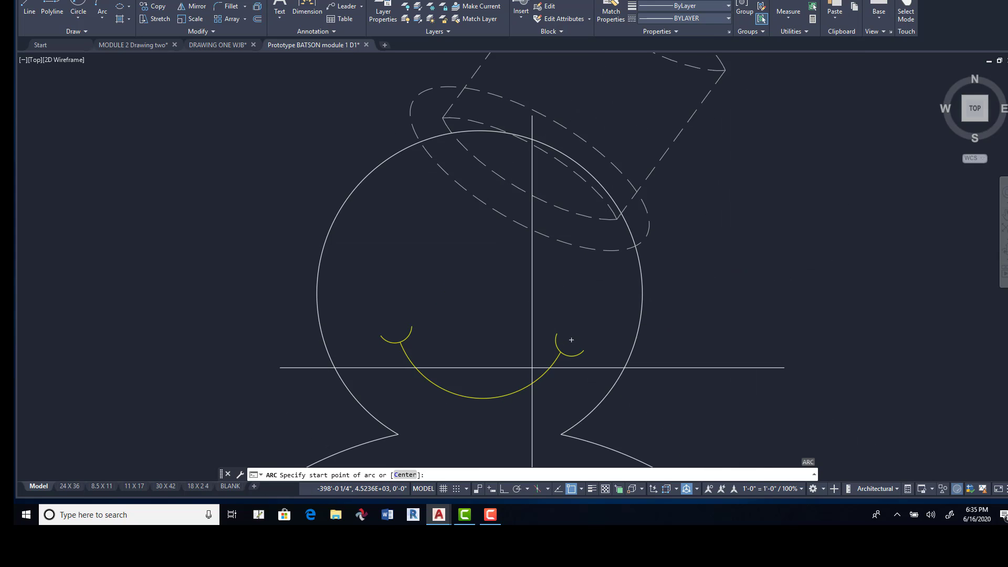
{"action": "left_click", "coordinate": [81, 21]}
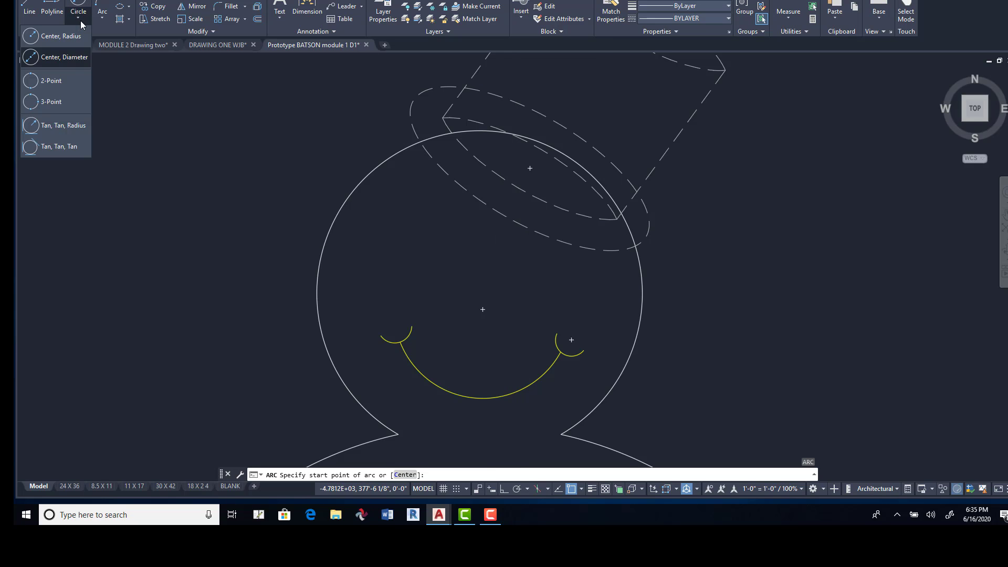
{"action": "left_click", "coordinate": [40, 83]}
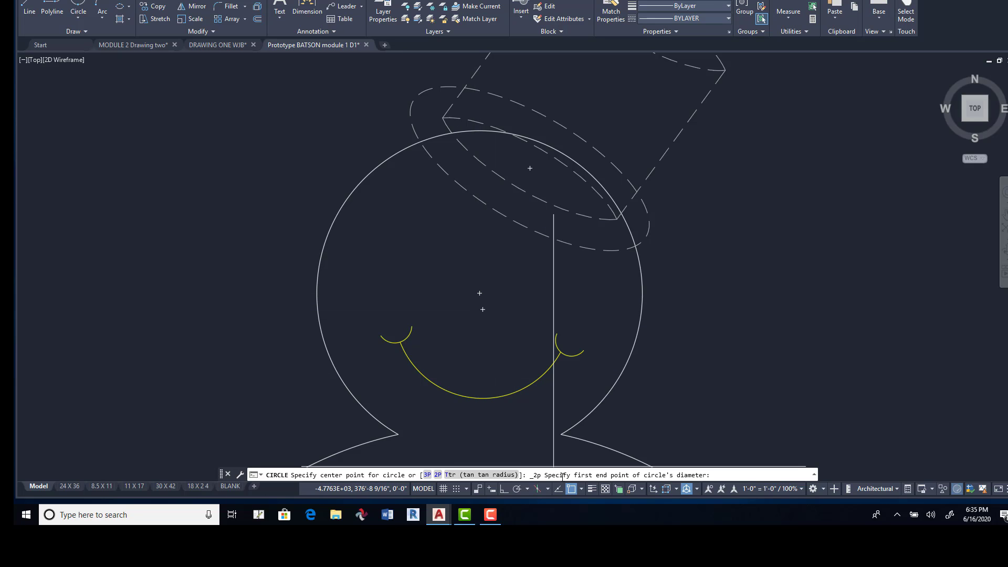
{"action": "left_click", "coordinate": [575, 492]}
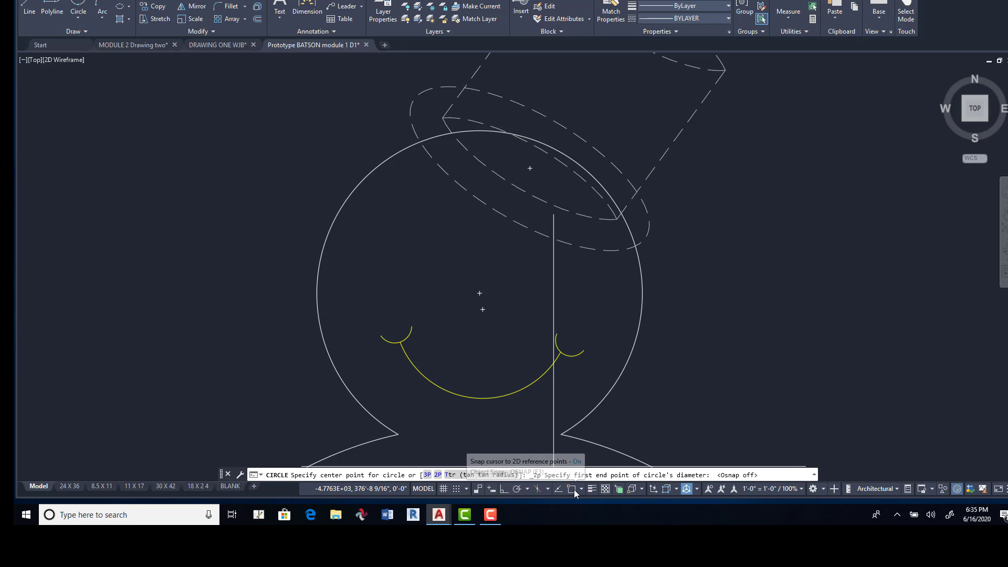
{"action": "left_click", "coordinate": [427, 253]}
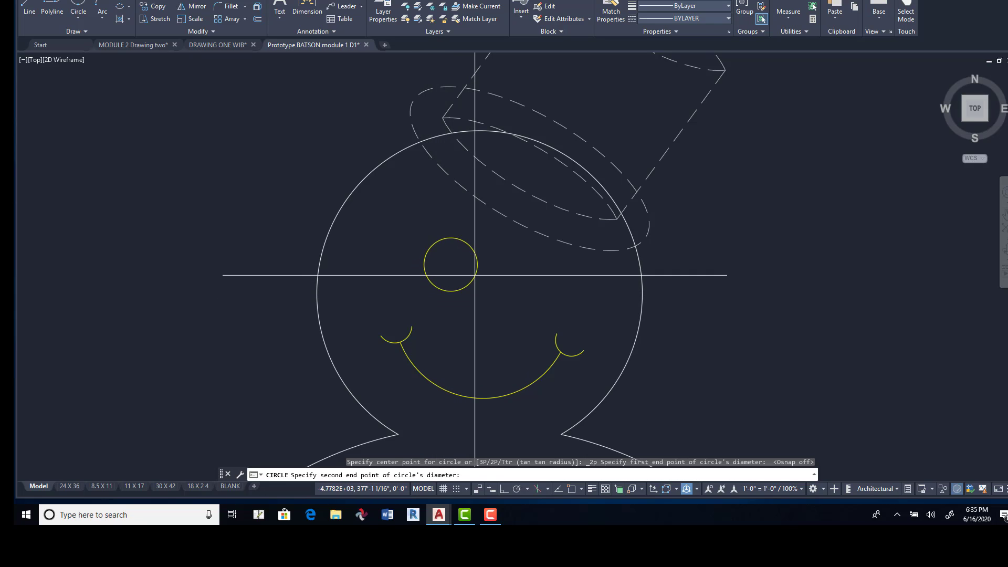
{"action": "left_click", "coordinate": [454, 269]}
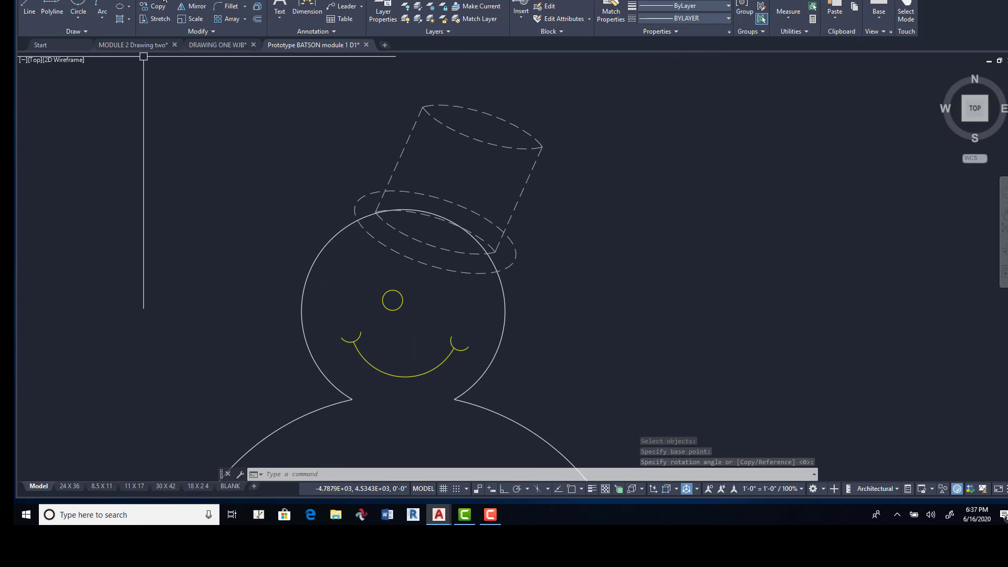
Move the eye circle slightly up and to the left within the head.
{"action": "type", "text": "m"}
{"action": "key", "text": "Return"}
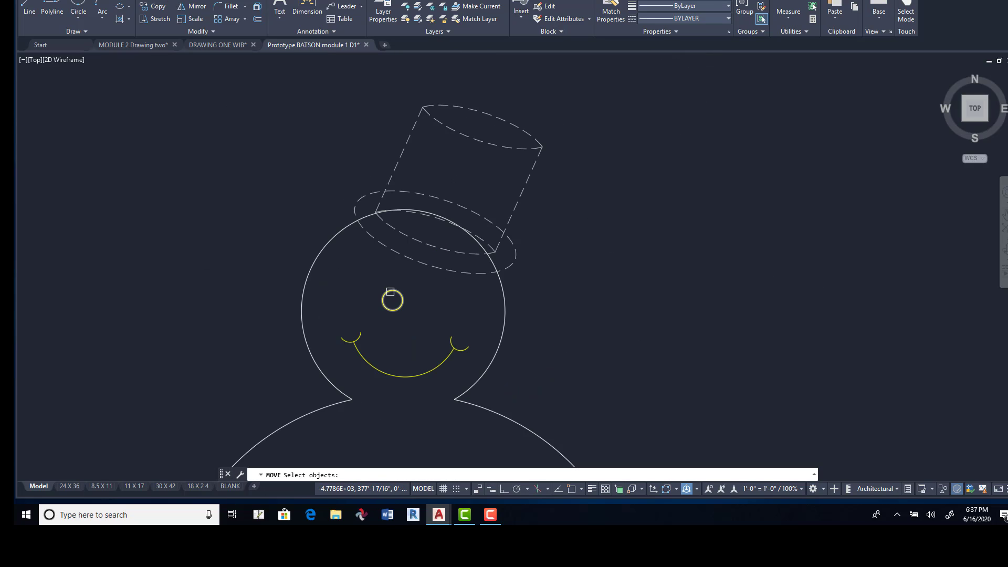
{"action": "key", "text": "Return"}
{"action": "left_click", "coordinate": [430, 306]}
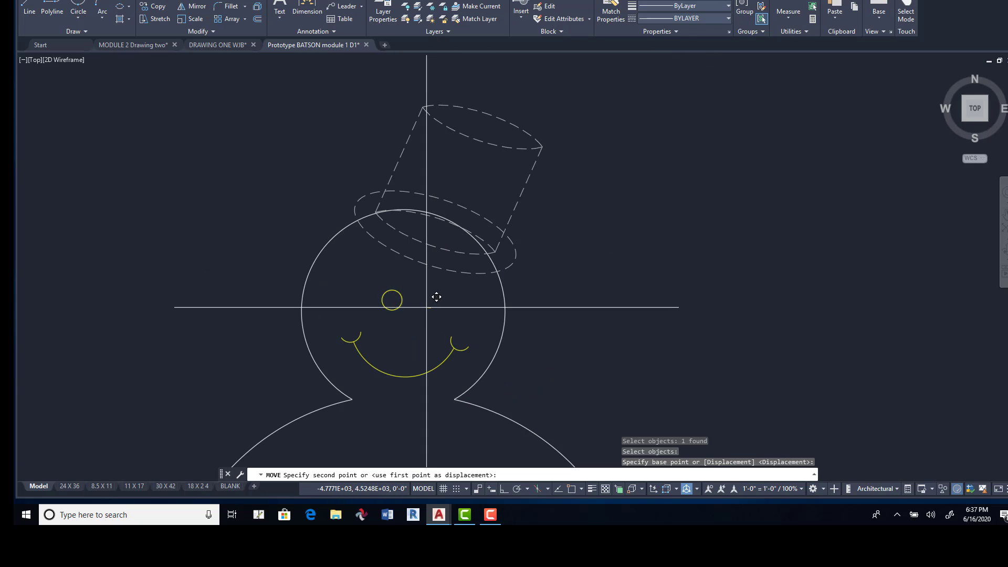
{"action": "left_click", "coordinate": [413, 299]}
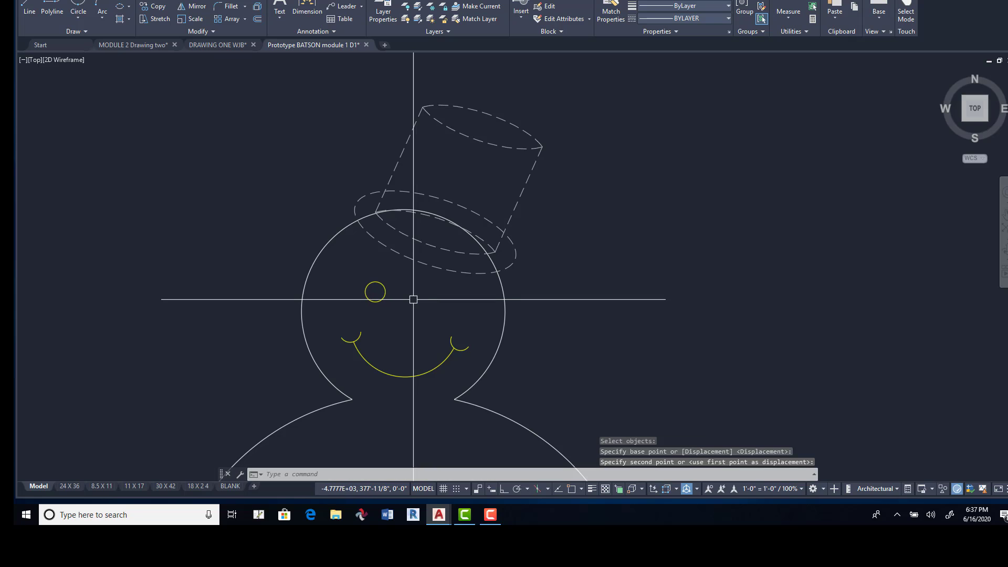
Copy the eye circle horizontally to the right side of the face with Ortho on.
{"action": "left_click", "coordinate": [159, 7]}
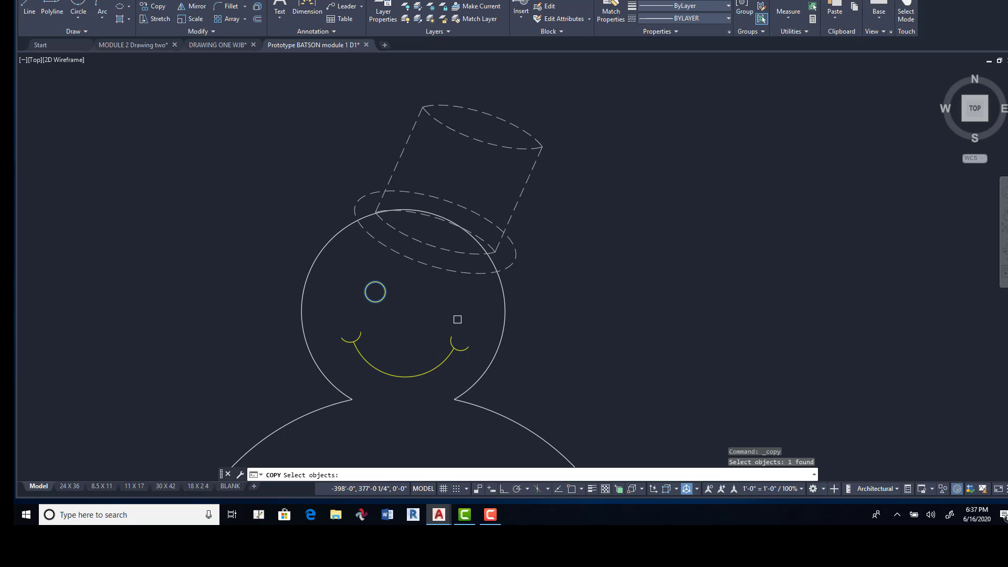
{"action": "key", "text": "Return"}
{"action": "left_click", "coordinate": [390, 329]}
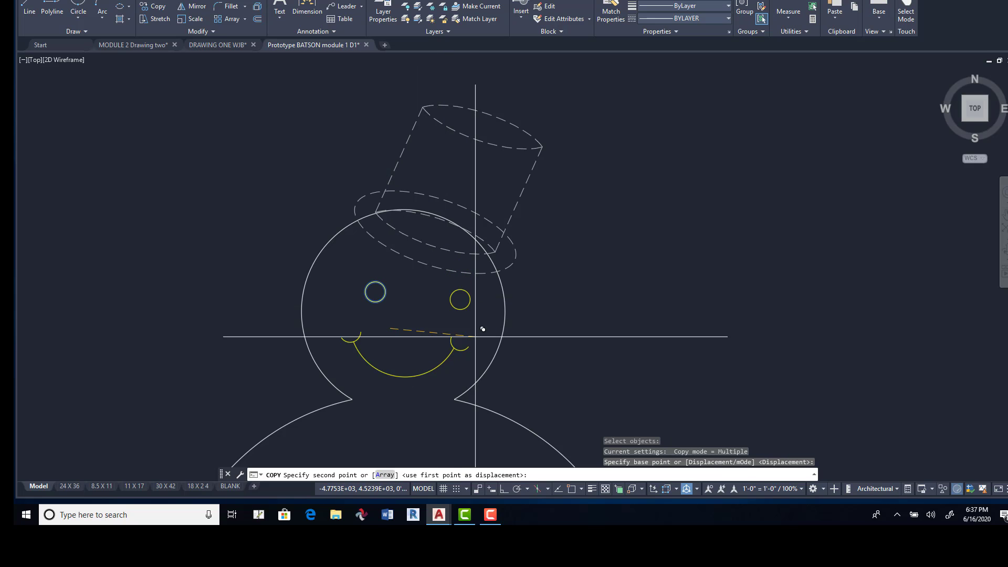
{"action": "left_click", "coordinate": [503, 490]}
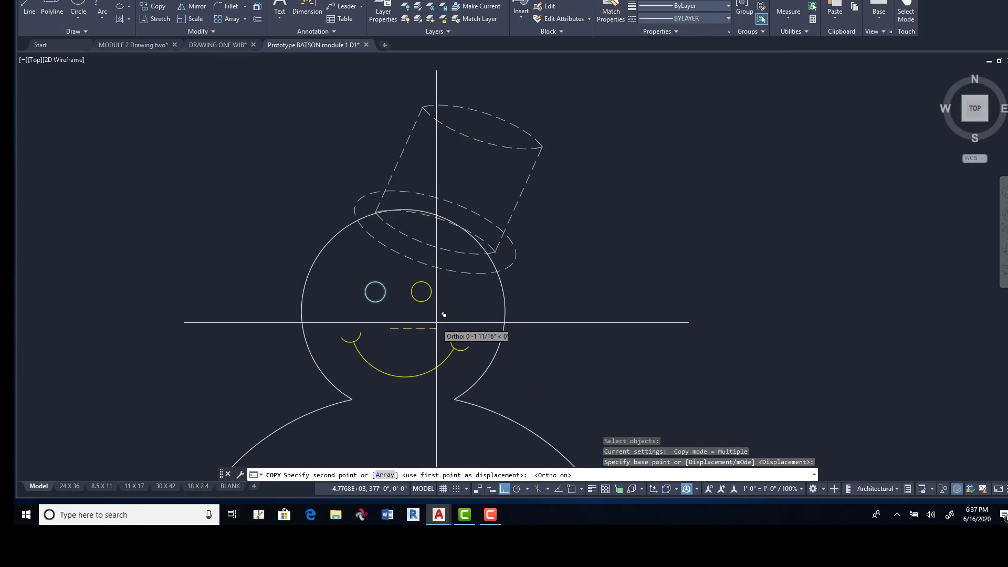
{"action": "left_click", "coordinate": [460, 318]}
{"action": "key", "text": "Return"}
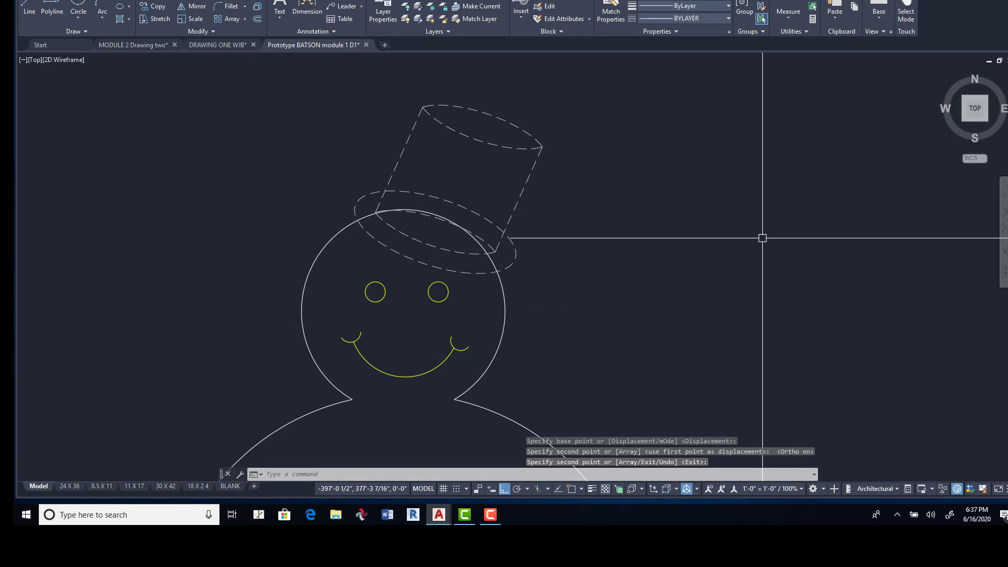
With Ortho off, draw a two-segment polyline nose from between the eyes to a point near the head's right edge and back.
{"action": "scroll", "coordinate": [762, 238], "scroll_direction": "down", "scroll_amount": 1}
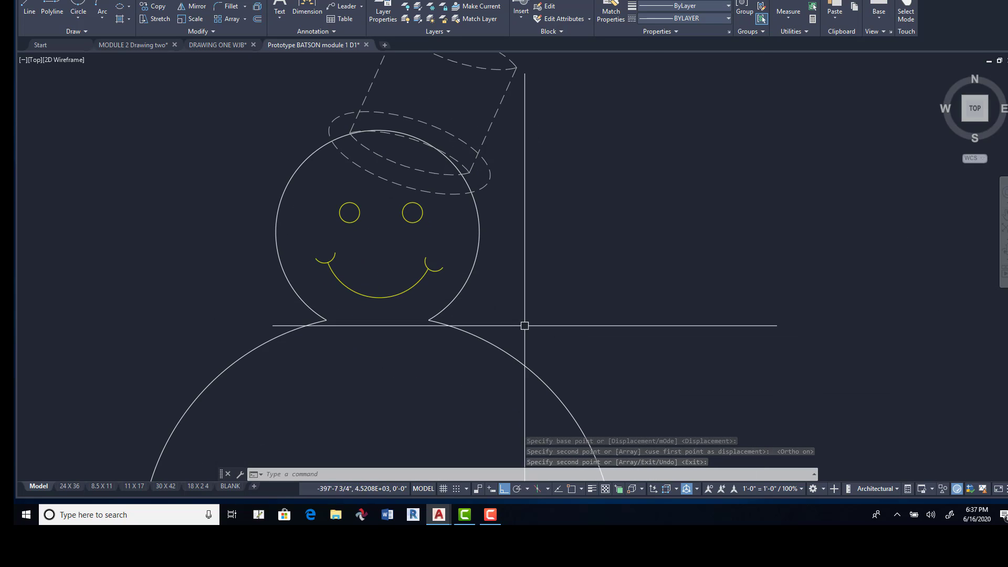
{"action": "scroll", "coordinate": [660, 464], "scroll_direction": "up", "scroll_amount": 1}
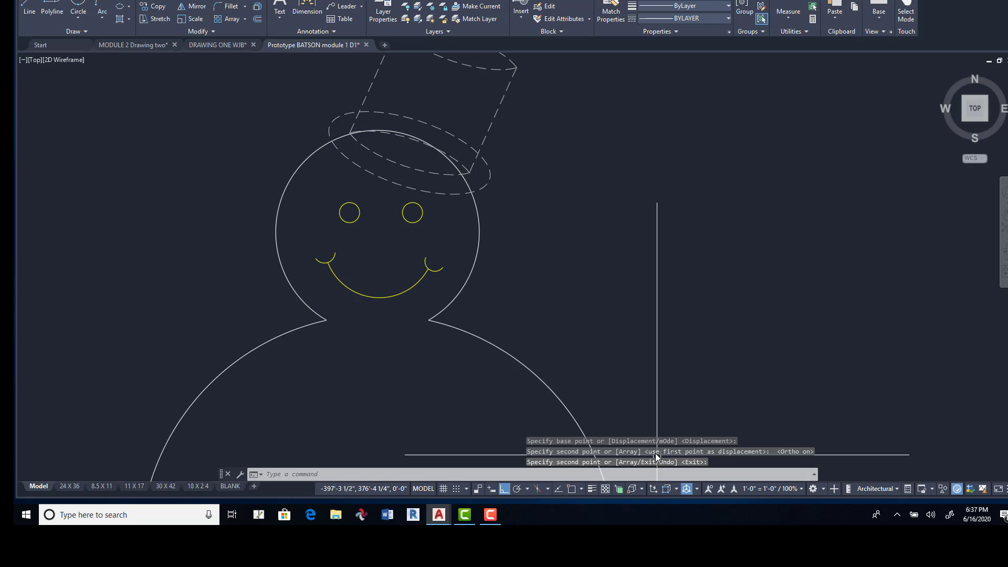
{"action": "left_click", "coordinate": [51, 16]}
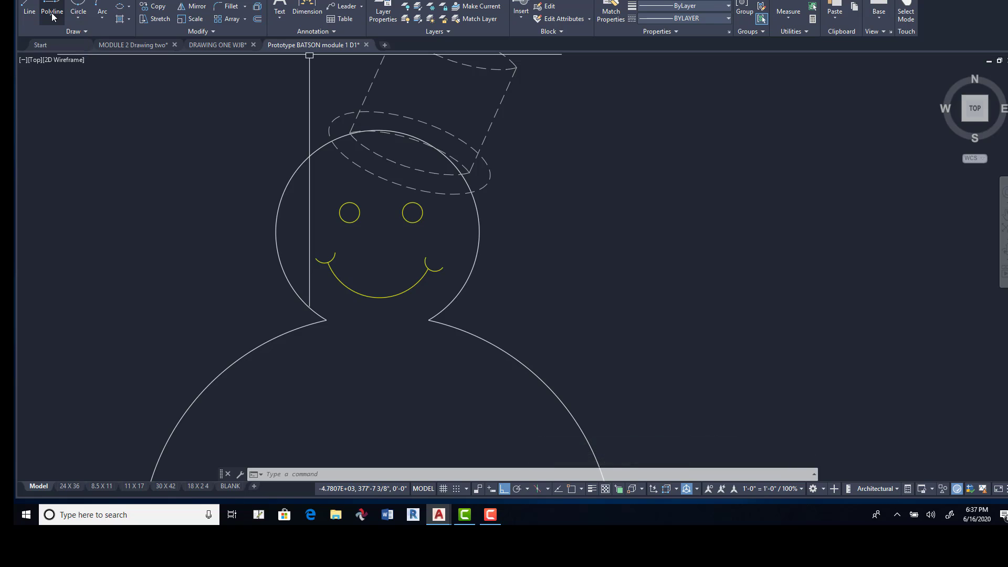
{"action": "left_click", "coordinate": [378, 229]}
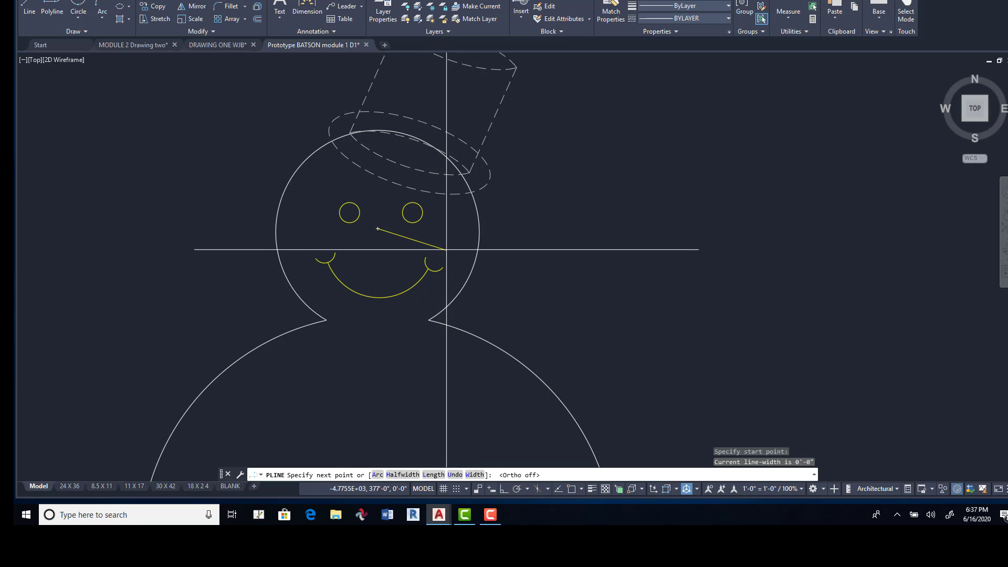
{"action": "left_click", "coordinate": [460, 246]}
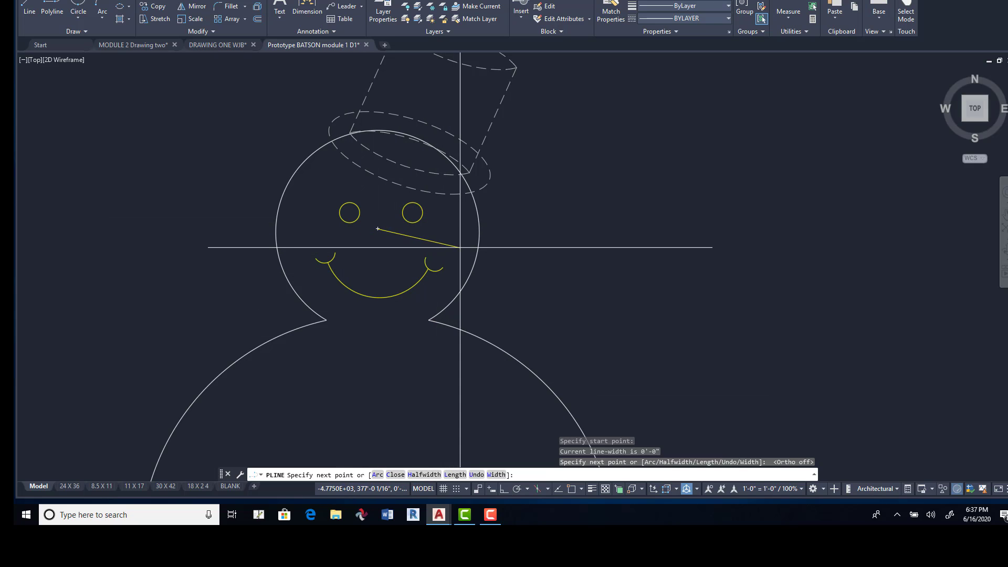
{"action": "left_click", "coordinate": [374, 247]}
{"action": "key", "text": "Return"}
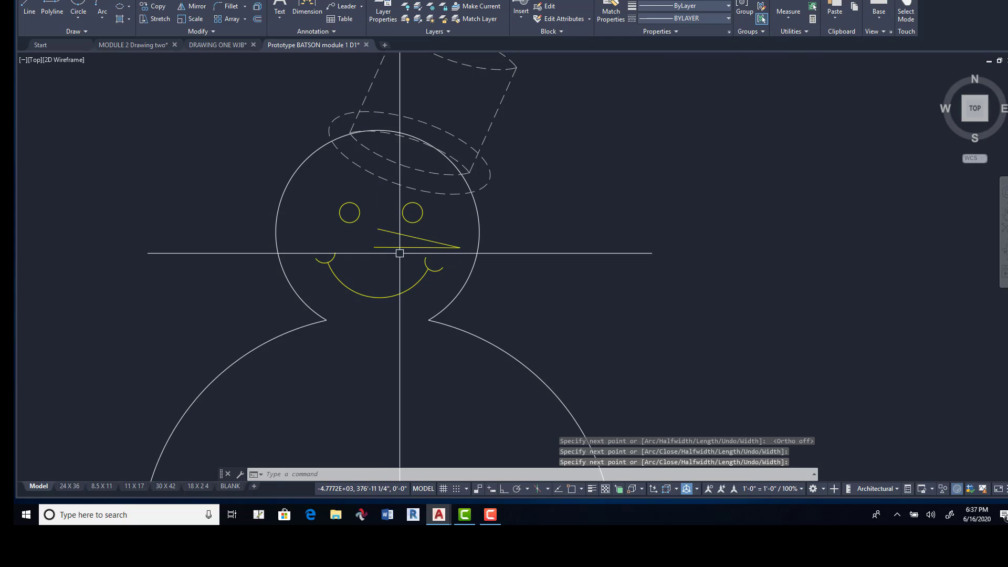
Close the nose's open left end with a Start, End, Radius arc bulging left, with object snap on.
{"action": "scroll", "coordinate": [400, 253], "scroll_direction": "up", "scroll_amount": 5}
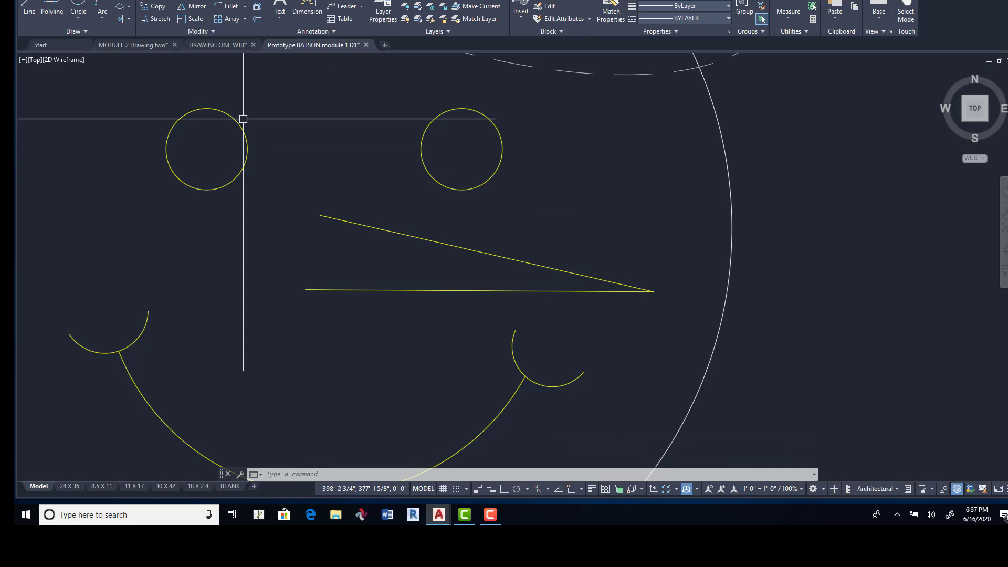
{"action": "left_click", "coordinate": [102, 20]}
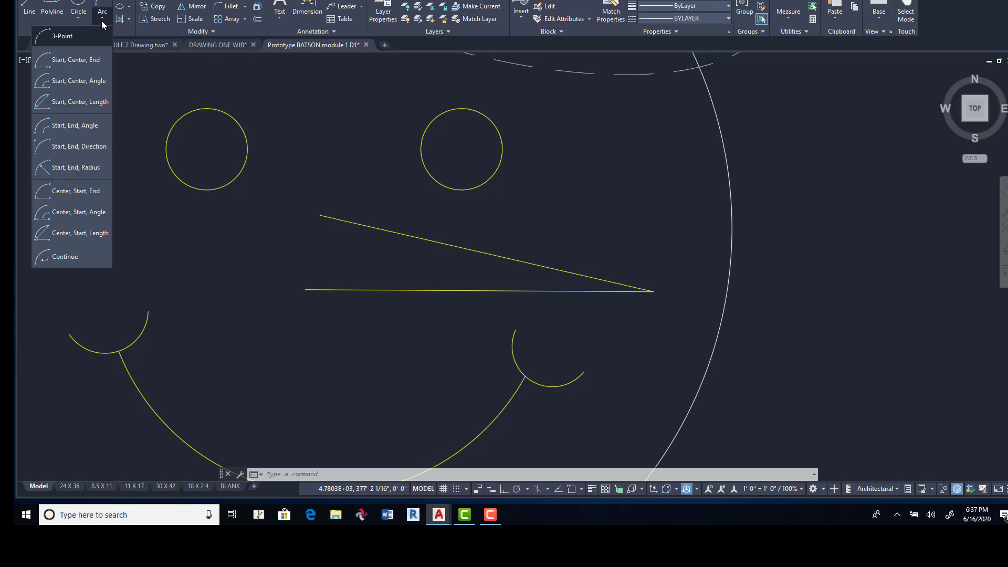
{"action": "left_click", "coordinate": [72, 169]}
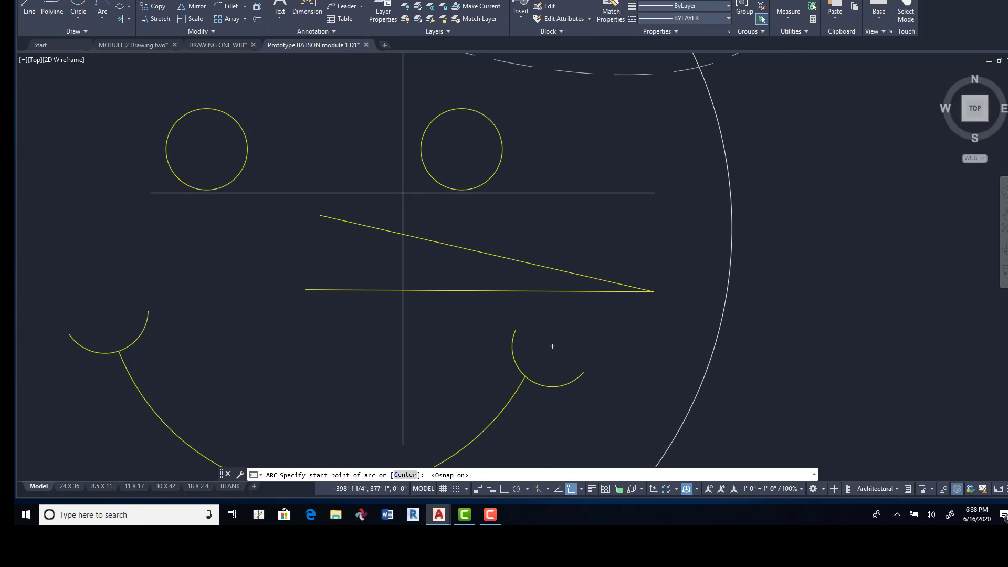
{"action": "left_click", "coordinate": [321, 216]}
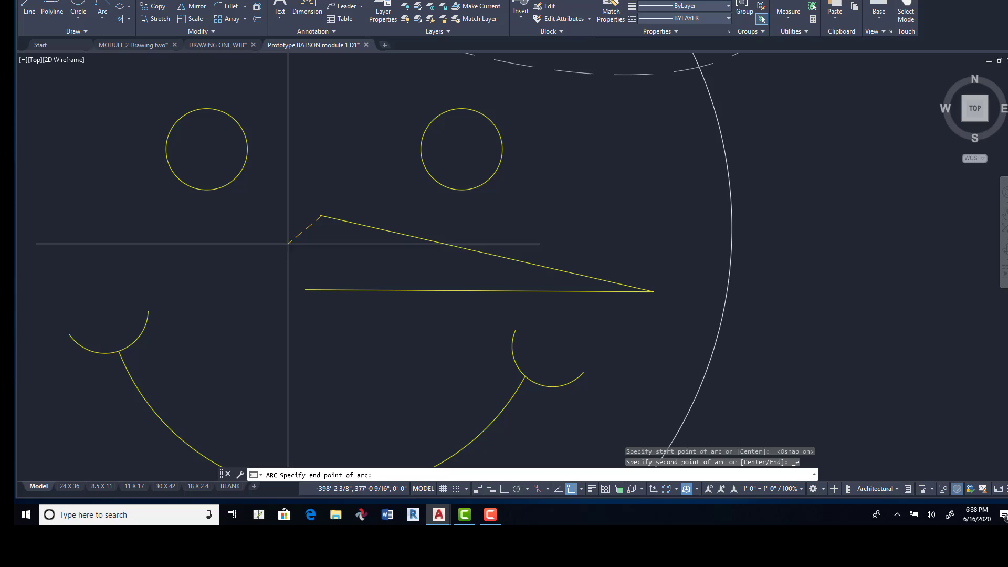
{"action": "left_click", "coordinate": [303, 288]}
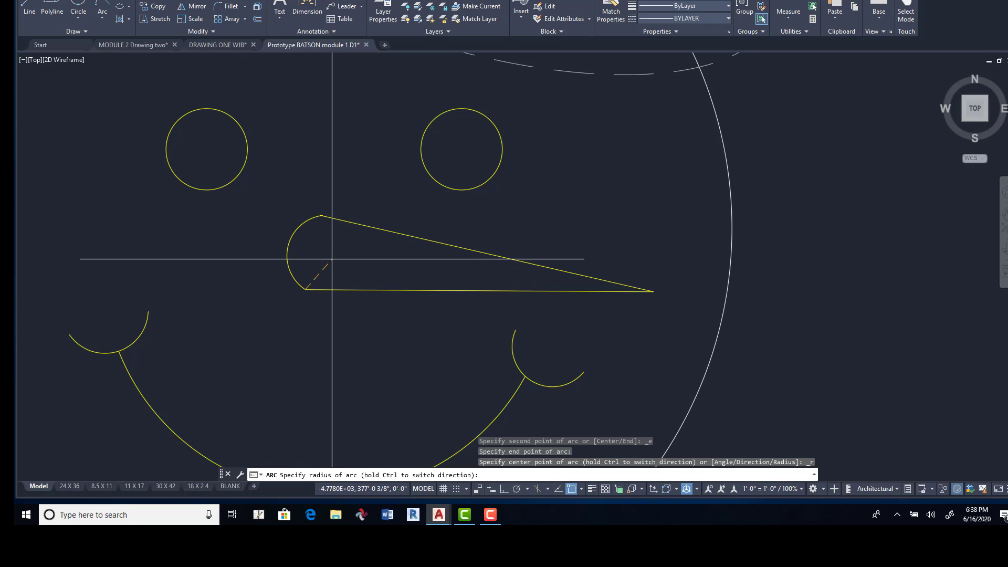
{"action": "left_click", "coordinate": [332, 259]}
{"action": "key", "text": "Return"}
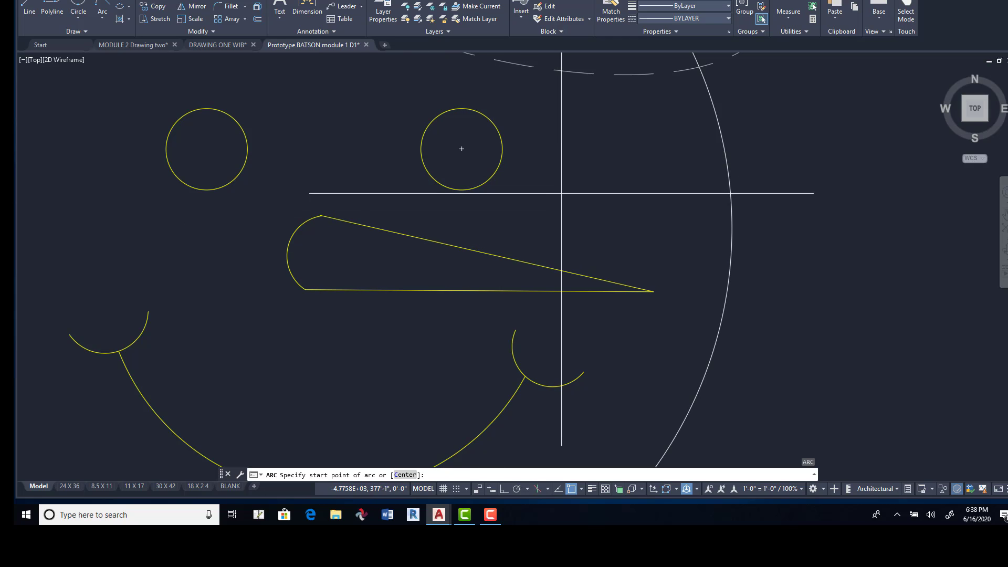
{"action": "key", "text": "Return"}
{"action": "key", "text": "Escape"}
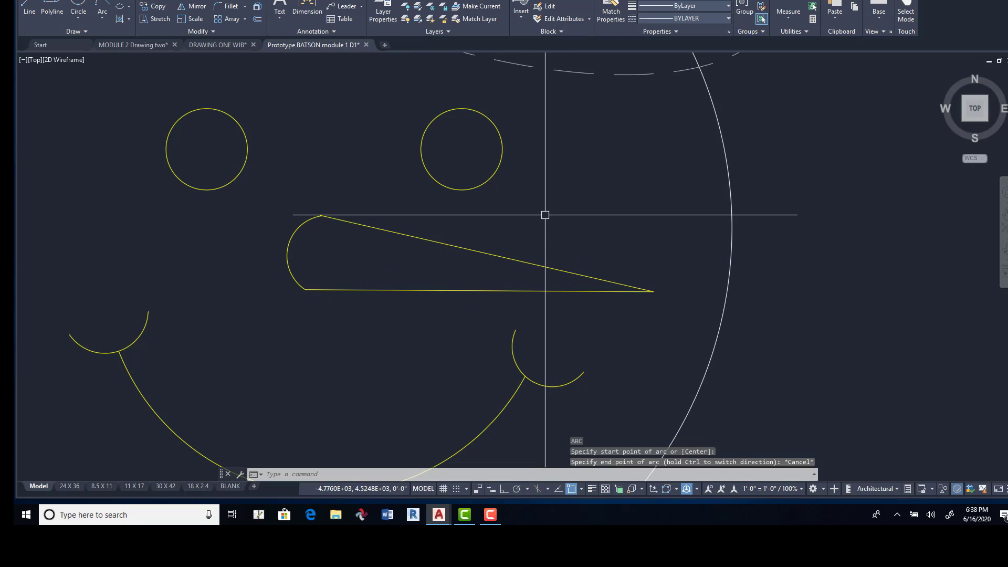
Trim the short end of the nose's upper line that overshoots the arc, using the arc as the cutting edge.
{"action": "scroll", "coordinate": [322, 212], "scroll_direction": "up", "scroll_amount": 5}
{"action": "scroll", "coordinate": [314, 253], "scroll_direction": "up", "scroll_amount": 3}
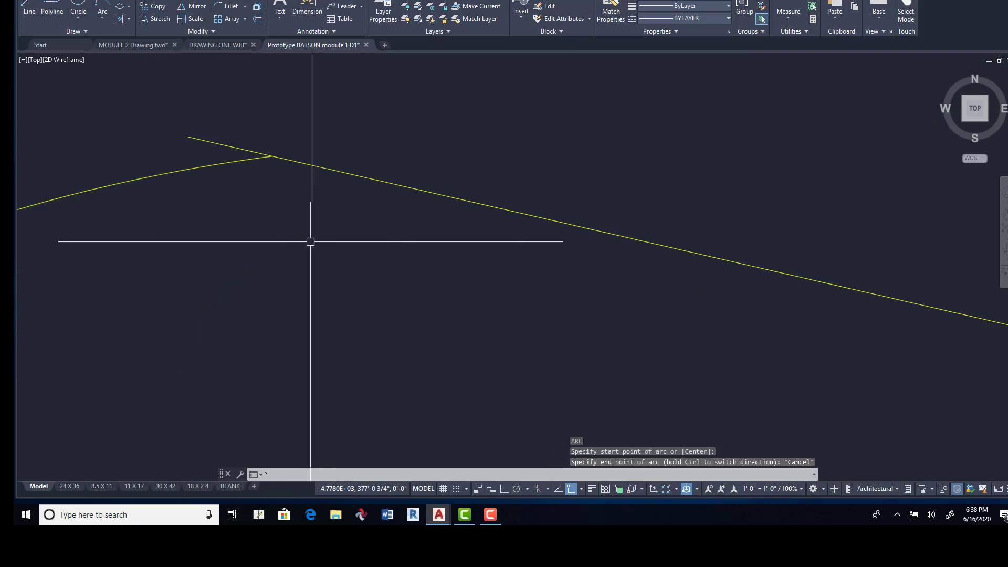
{"action": "scroll", "coordinate": [241, 156], "scroll_direction": "up", "scroll_amount": 2}
{"action": "scroll", "coordinate": [387, 252], "scroll_direction": "down", "scroll_amount": 5}
{"action": "scroll", "coordinate": [388, 251], "scroll_direction": "up", "scroll_amount": 5}
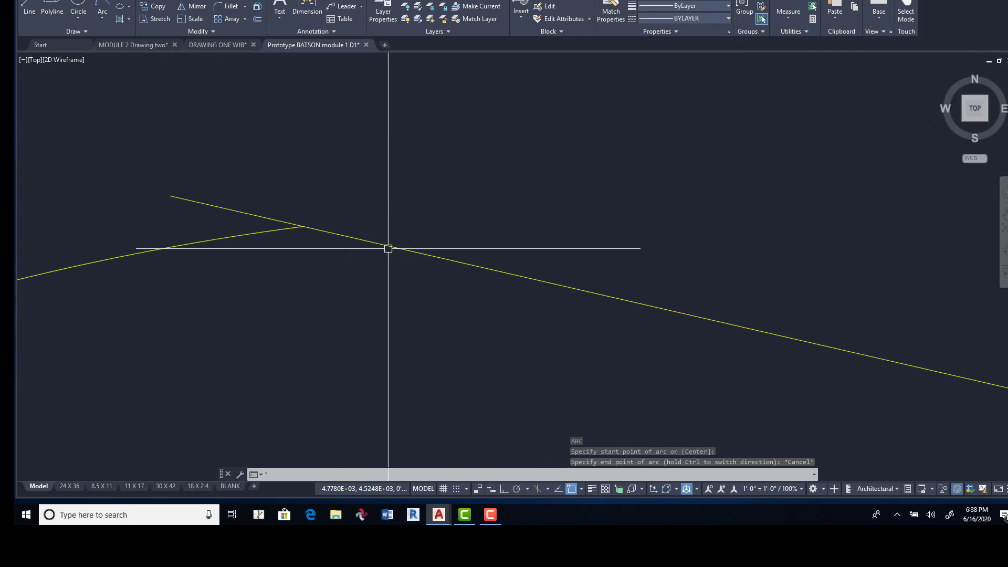
{"action": "scroll", "coordinate": [390, 255], "scroll_direction": "down", "scroll_amount": 5}
{"action": "scroll", "coordinate": [388, 257], "scroll_direction": "up", "scroll_amount": 5}
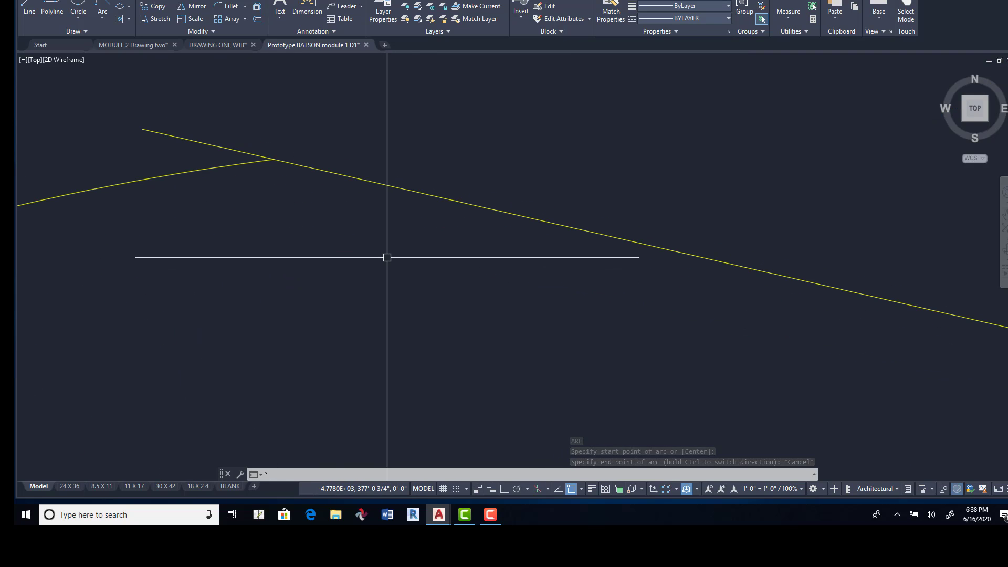
{"action": "left_click", "coordinate": [236, 0]}
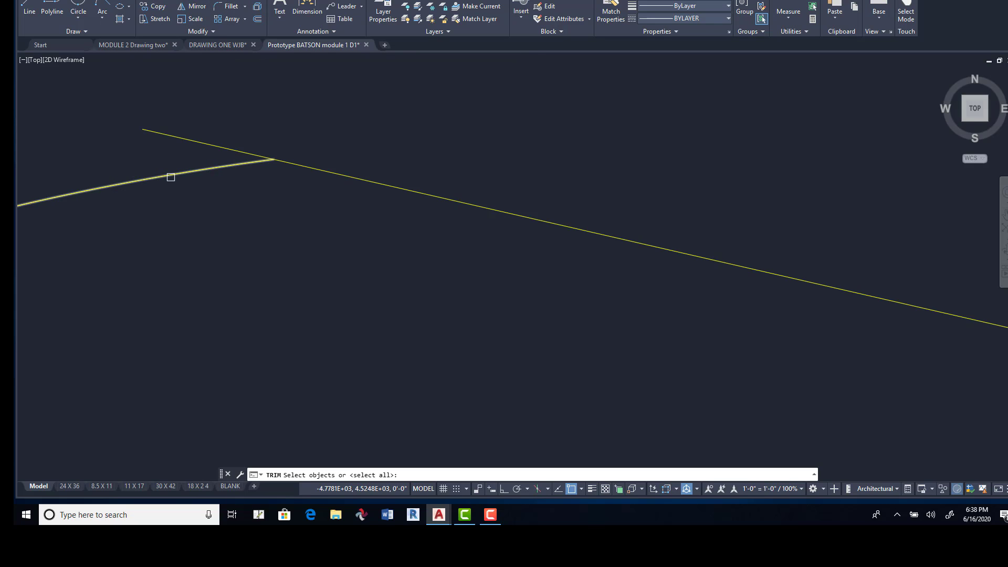
{"action": "left_click", "coordinate": [190, 173]}
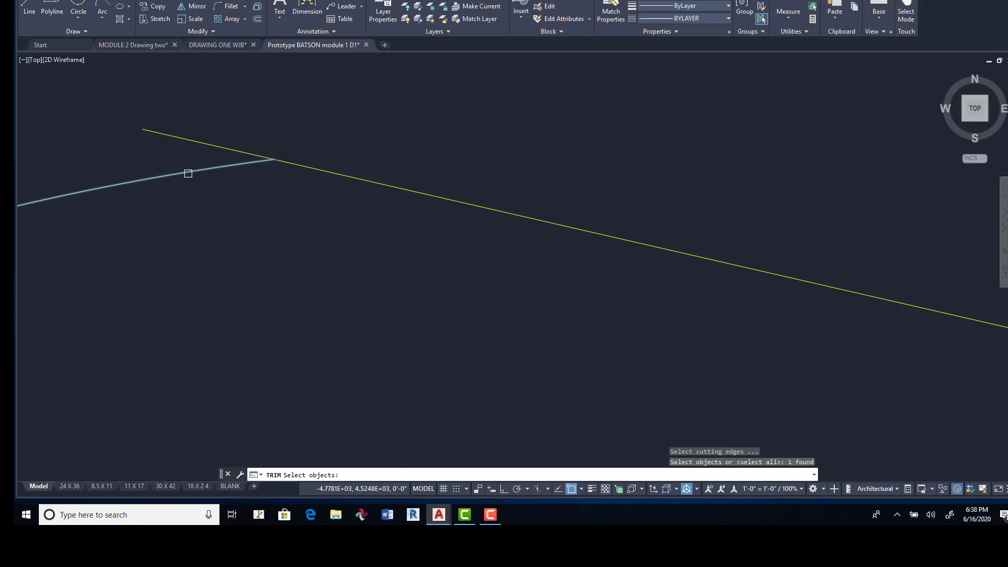
{"action": "key", "text": "Return"}
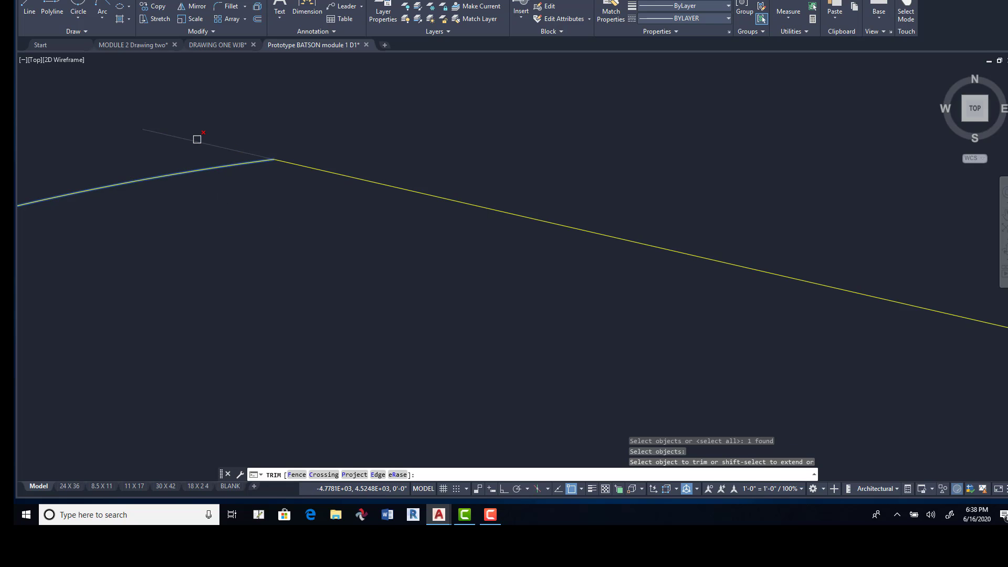
{"action": "key", "text": "Return"}
{"action": "scroll", "coordinate": [551, 232], "scroll_direction": "down", "scroll_amount": 5}
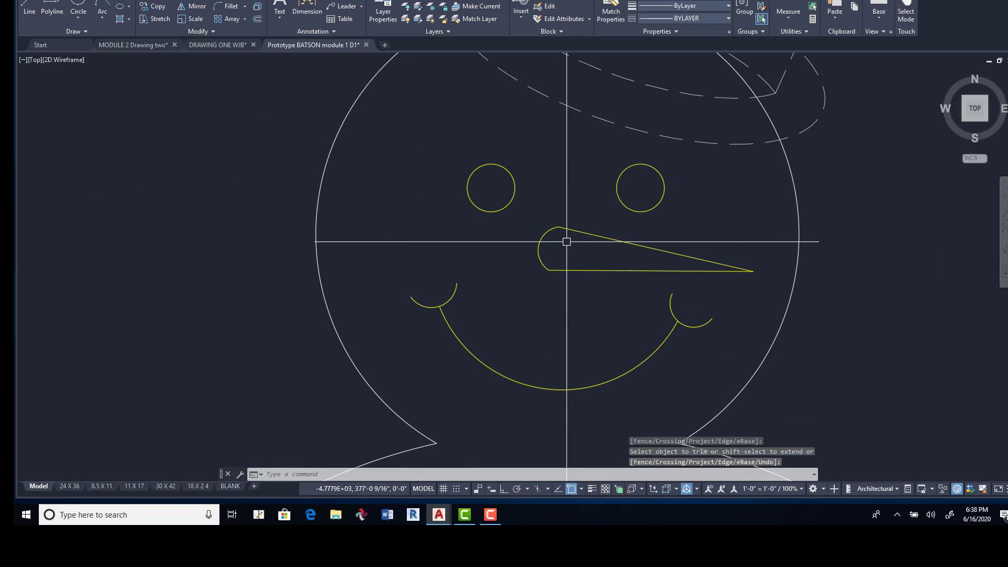
Draw a small Center, Diameter circle as a button at the centre of the snowman's middle body circle.
{"action": "middle_click_drag", "start_coordinate": [551, 232], "coordinate": [399, 236]}
{"action": "scroll", "coordinate": [667, 304], "scroll_direction": "down", "scroll_amount": 2}
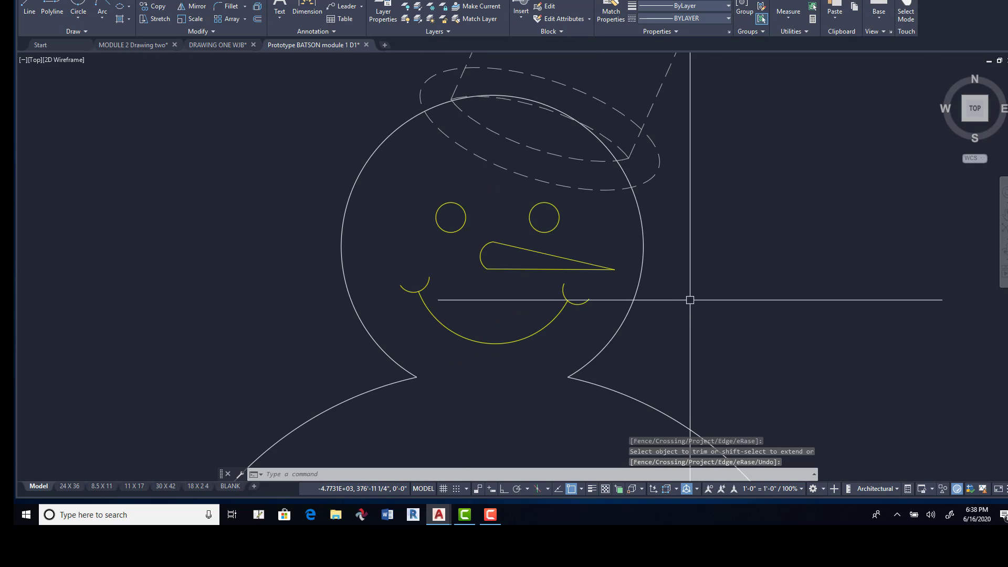
{"action": "mouse_move", "coordinate": [692, 299]}
{"action": "middle_mouse_down"}
{"action": "mouse_move", "coordinate": [563, 268]}
{"action": "mouse_move", "coordinate": [635, 198]}
{"action": "mouse_move", "coordinate": [553, 180]}
{"action": "middle_mouse_up"}
{"action": "scroll", "coordinate": [563, 266], "scroll_direction": "down", "scroll_amount": 3}
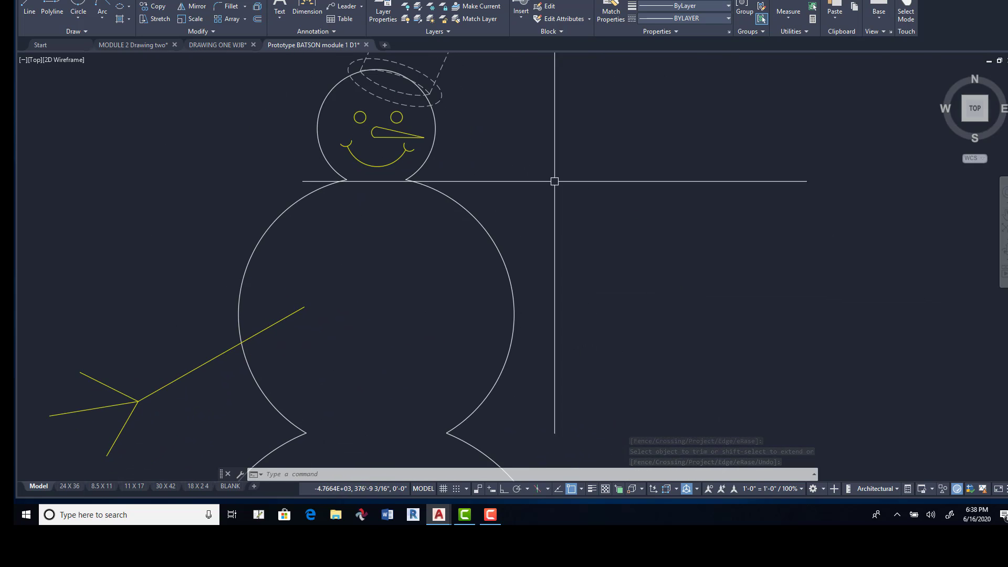
{"action": "scroll", "coordinate": [580, 219], "scroll_direction": "down", "scroll_amount": 2}
{"action": "middle_click_drag", "start_coordinate": [599, 278], "coordinate": [576, 271]}
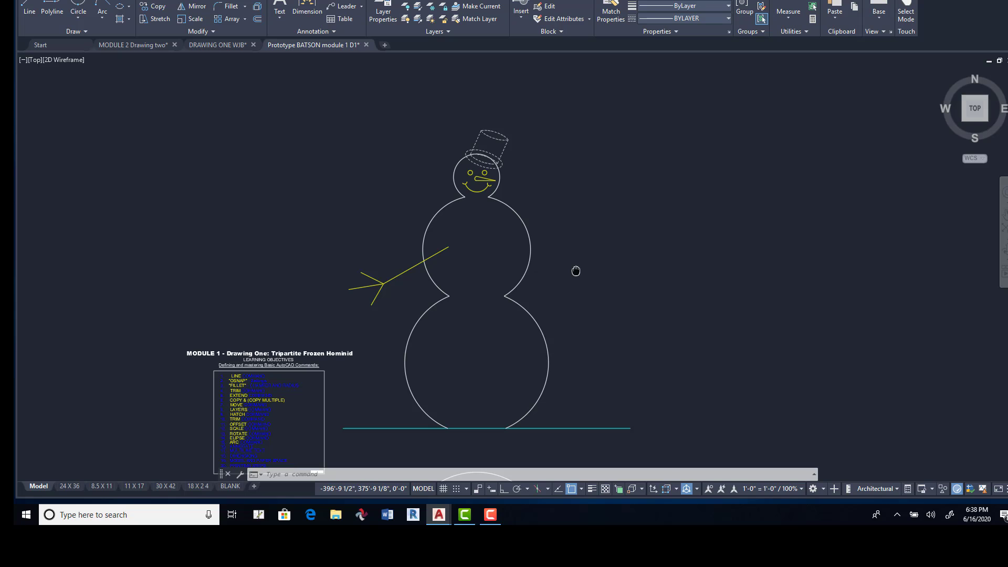
{"action": "left_click", "coordinate": [80, 19]}
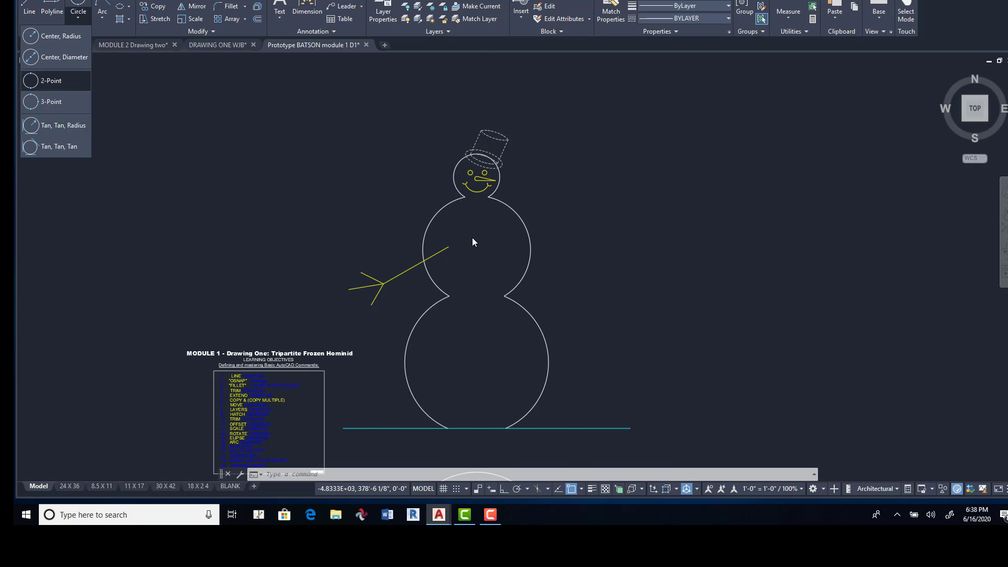
{"action": "left_click", "coordinate": [52, 58]}
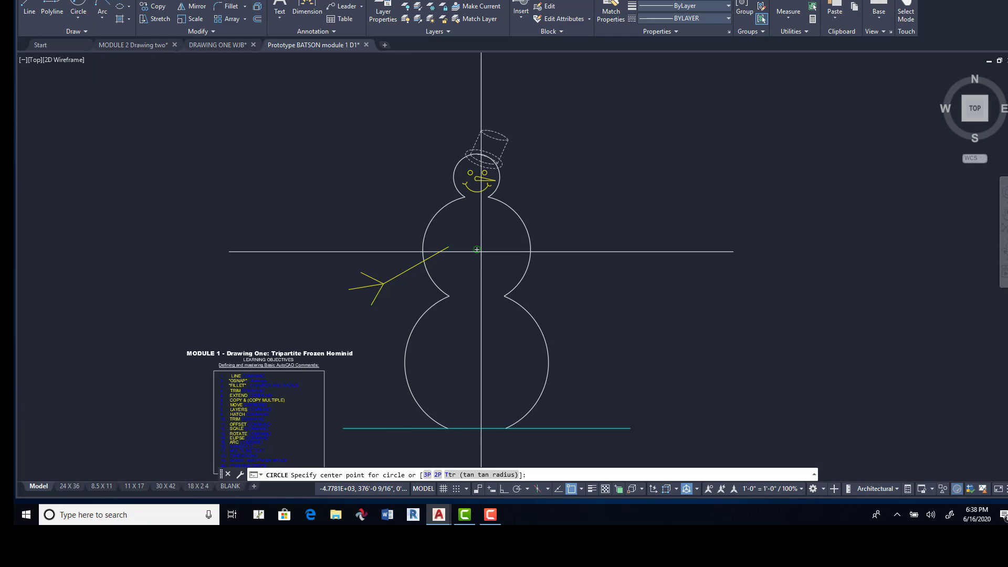
{"action": "left_click", "coordinate": [478, 251]}
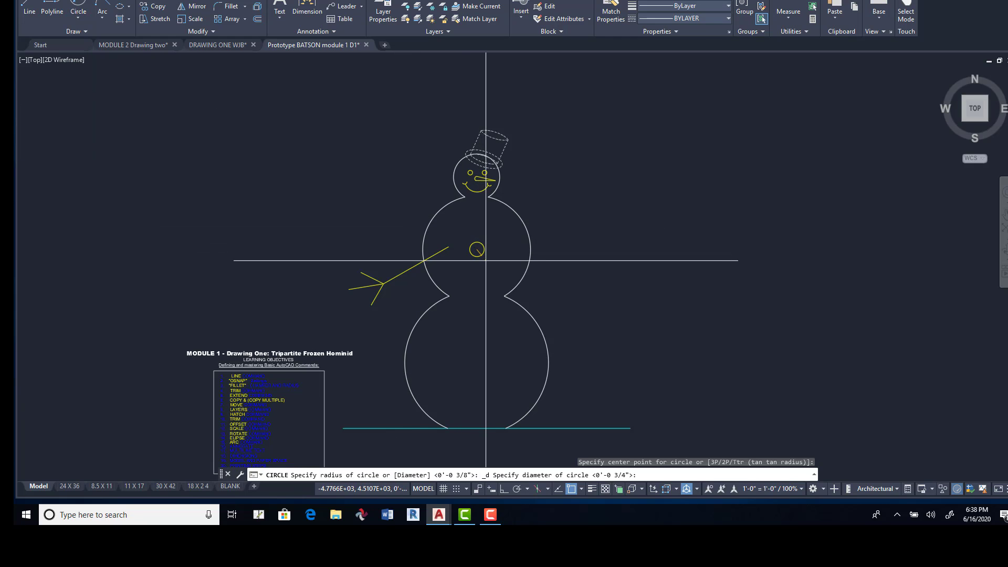
{"action": "left_click", "coordinate": [485, 260]}
{"action": "key", "text": "space"}
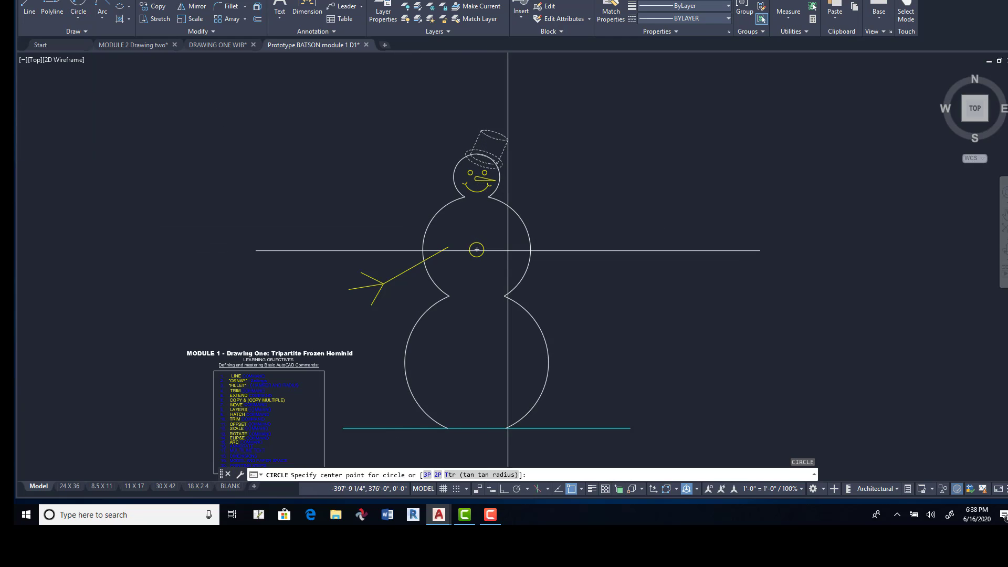
Copy the button circle twice straight down with Ortho on, placing one copy in the middle body and one in the lower body.
{"action": "left_click", "coordinate": [158, 7]}
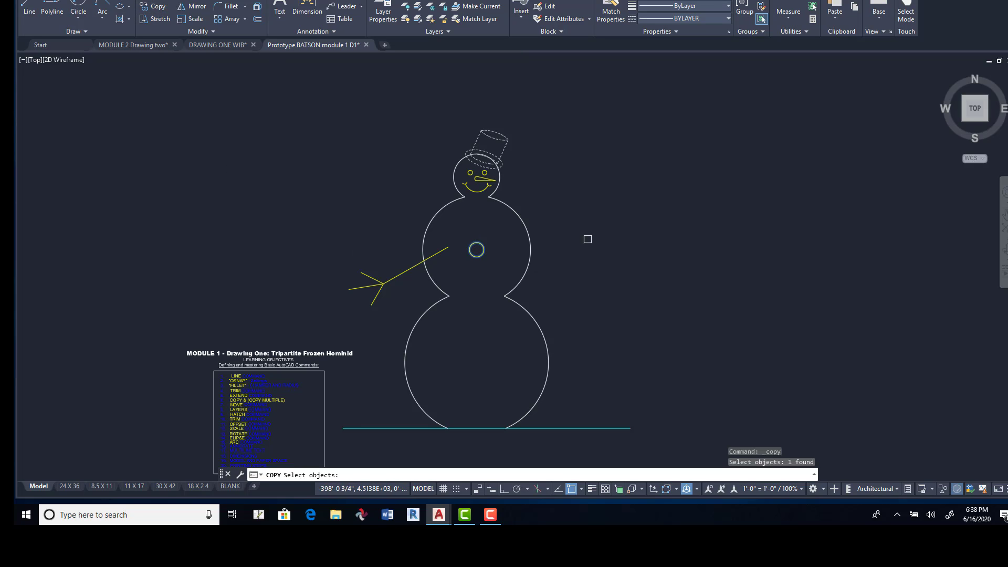
{"action": "key", "text": "Return"}
{"action": "left_click", "coordinate": [735, 183]}
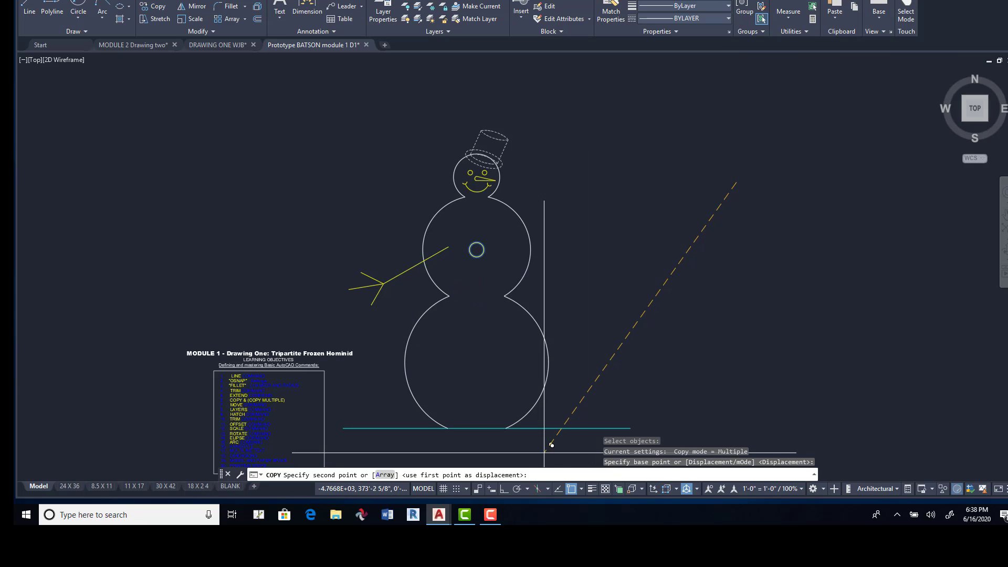
{"action": "left_click", "coordinate": [718, 219]}
{"action": "left_click", "coordinate": [716, 258]}
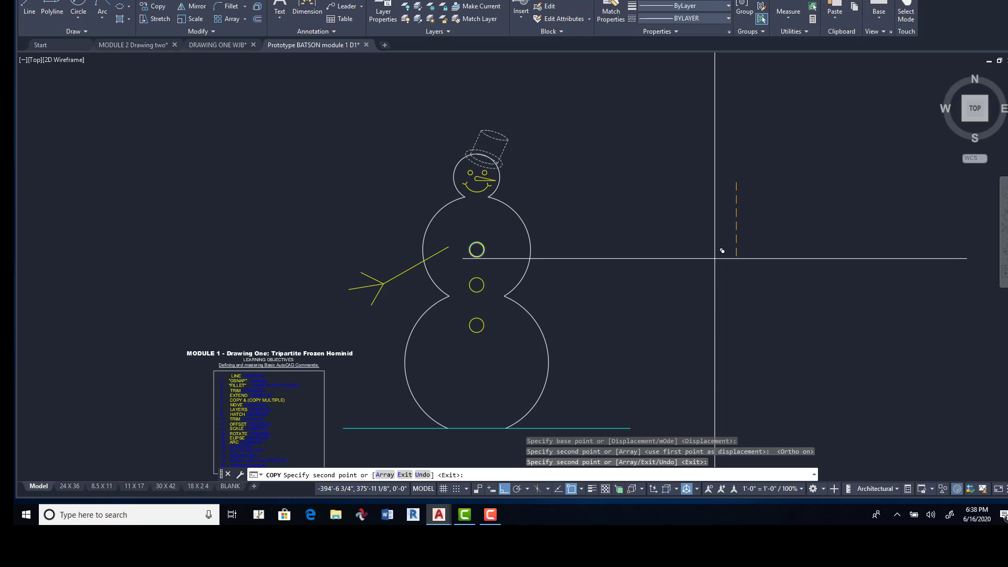
{"action": "key", "text": "Return"}
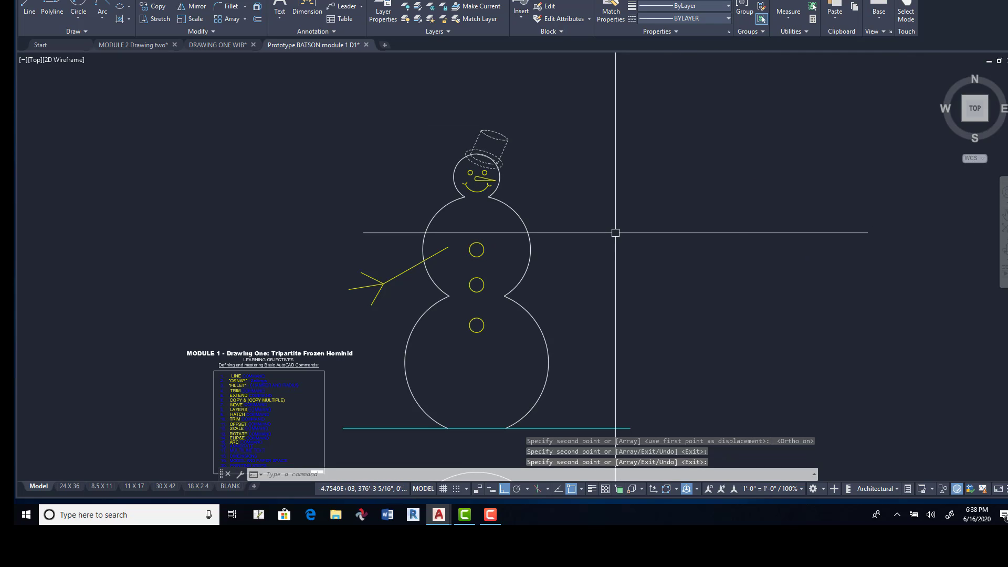
With Ortho and object snap off, draw a polyline arm outline from the right of the middle body up to a triangular hand and back to the wrist.
{"action": "scroll", "coordinate": [522, 225], "scroll_direction": "up", "scroll_amount": 4}
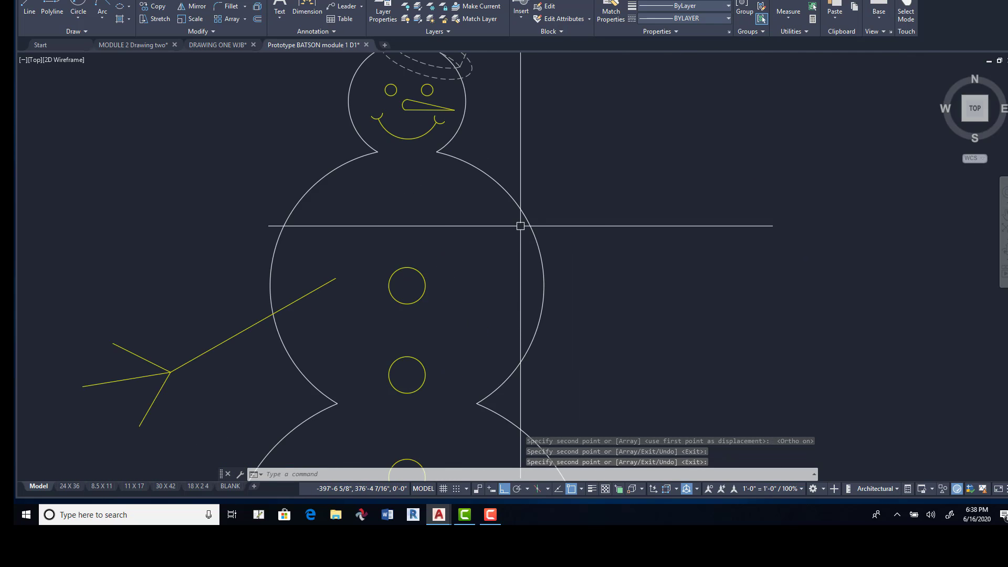
{"action": "middle_click_drag", "start_coordinate": [546, 169], "coordinate": [457, 238]}
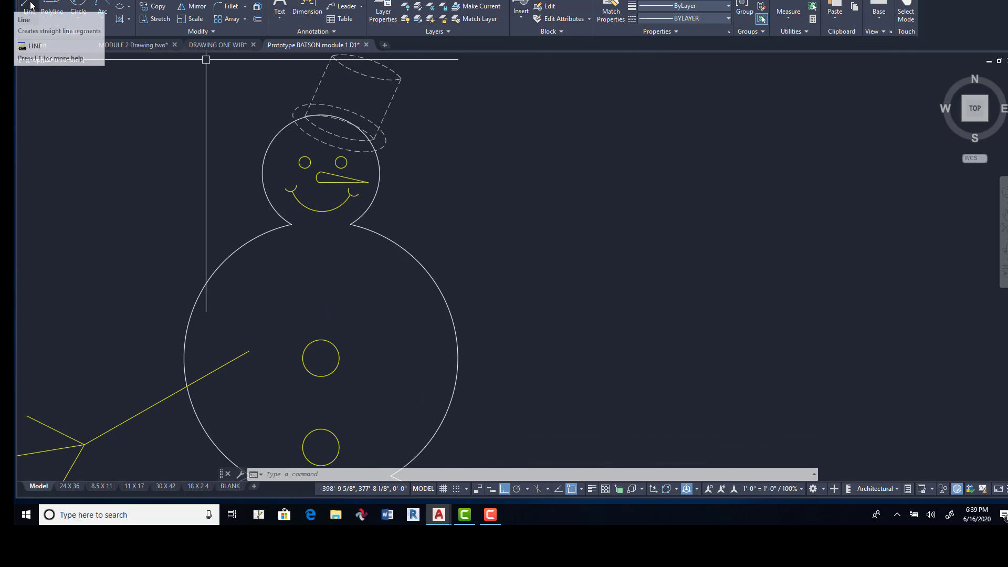
{"action": "left_click", "coordinate": [53, 10]}
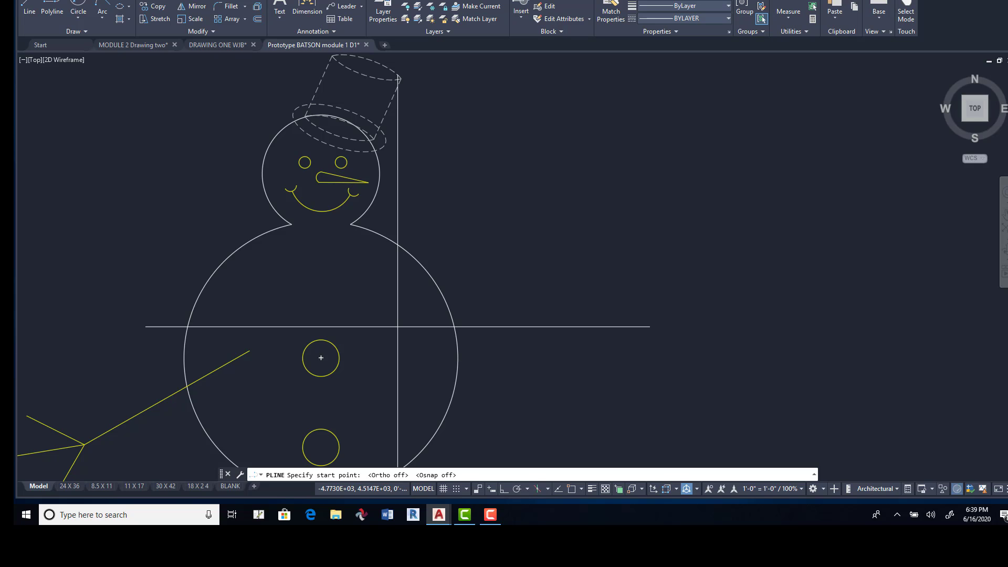
{"action": "left_click", "coordinate": [394, 324]}
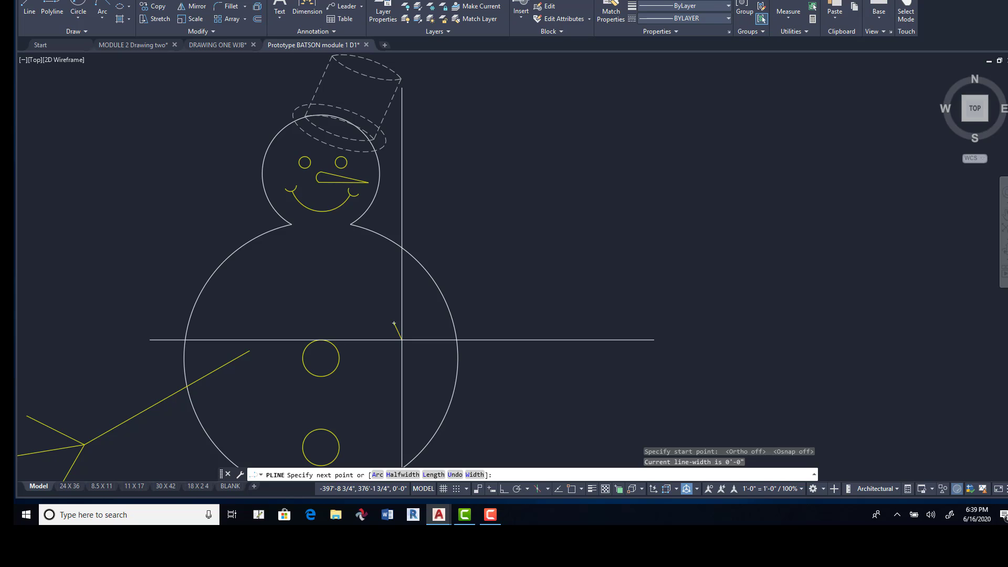
{"action": "left_click", "coordinate": [400, 334]}
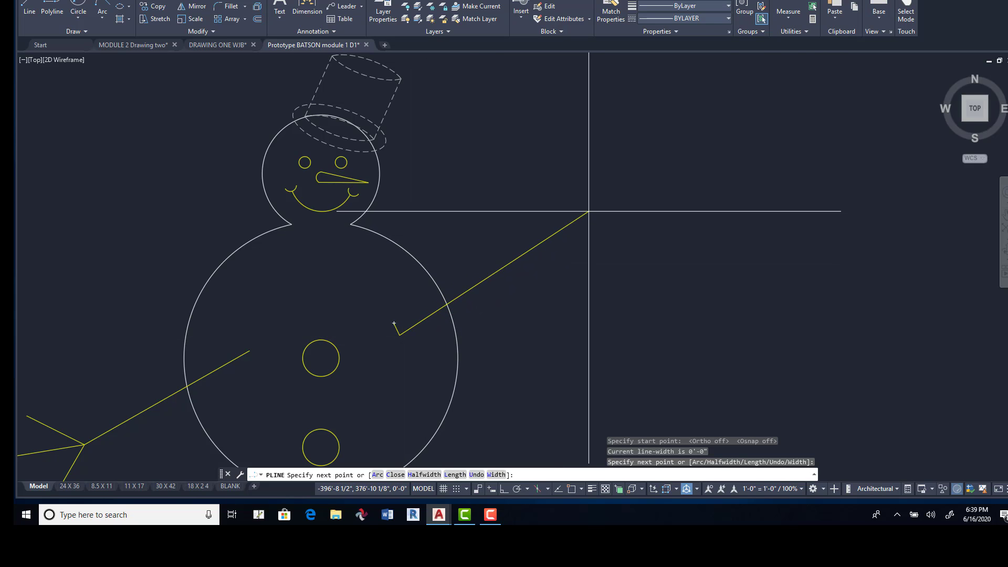
{"action": "left_click", "coordinate": [562, 229]}
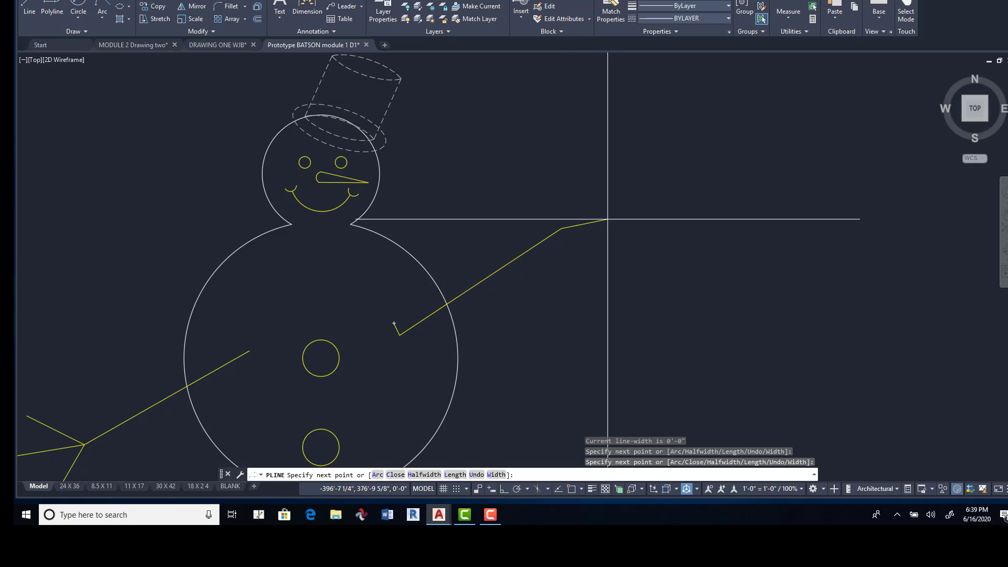
{"action": "left_click", "coordinate": [612, 221]}
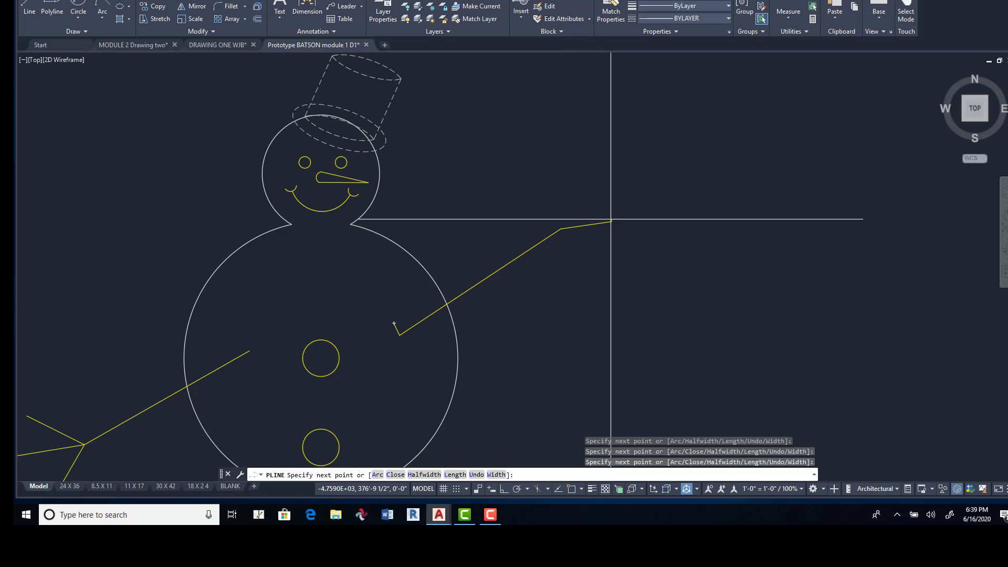
{"action": "left_click", "coordinate": [577, 171]}
{"action": "left_click", "coordinate": [556, 221]}
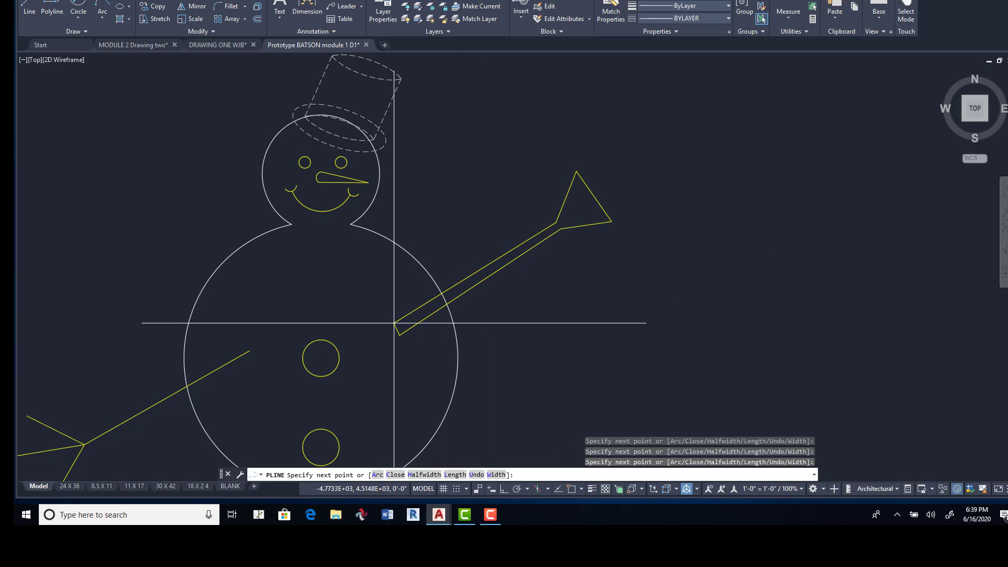
Finish the arm outline by returning the polyline to its start point with object snap on.
{"action": "left_click", "coordinate": [572, 490]}
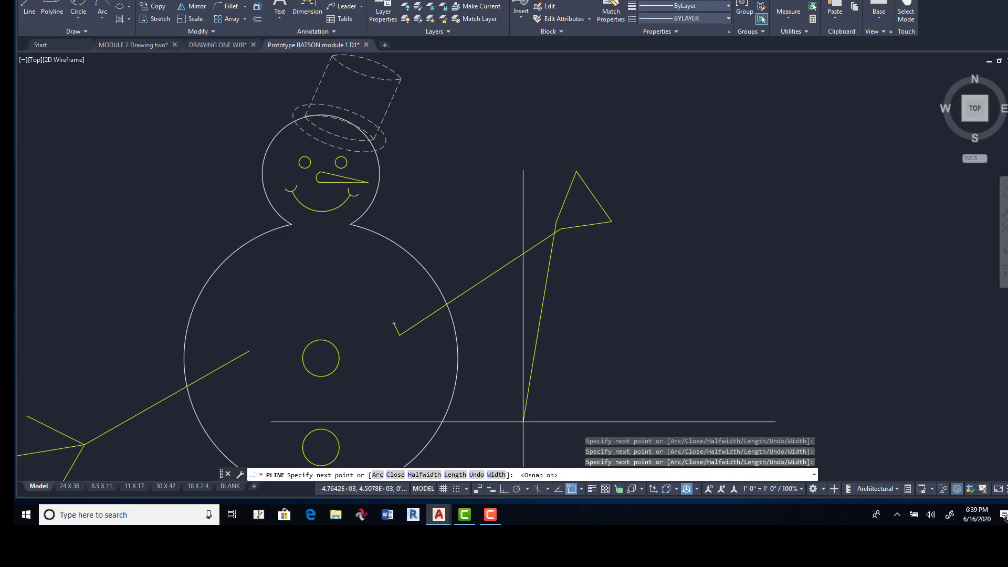
{"action": "left_click", "coordinate": [394, 324]}
{"action": "key", "text": "Return"}
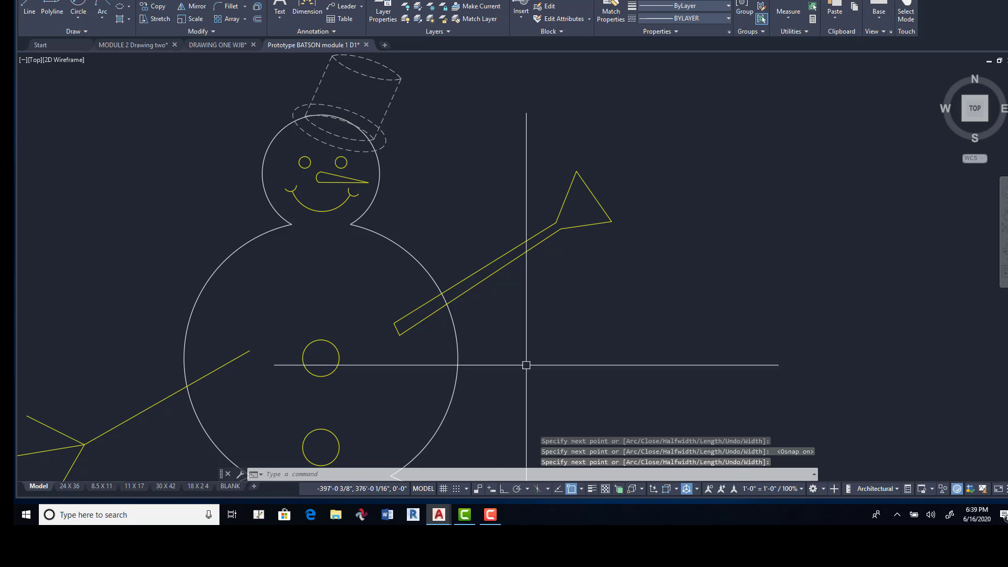
With object snap off, stretch the upper corner of the arm outline's inner end slightly downward to narrow that end.
{"action": "scroll", "coordinate": [470, 284], "scroll_direction": "up", "scroll_amount": 4}
{"action": "middle_click_drag", "start_coordinate": [470, 335], "coordinate": [361, 324]}
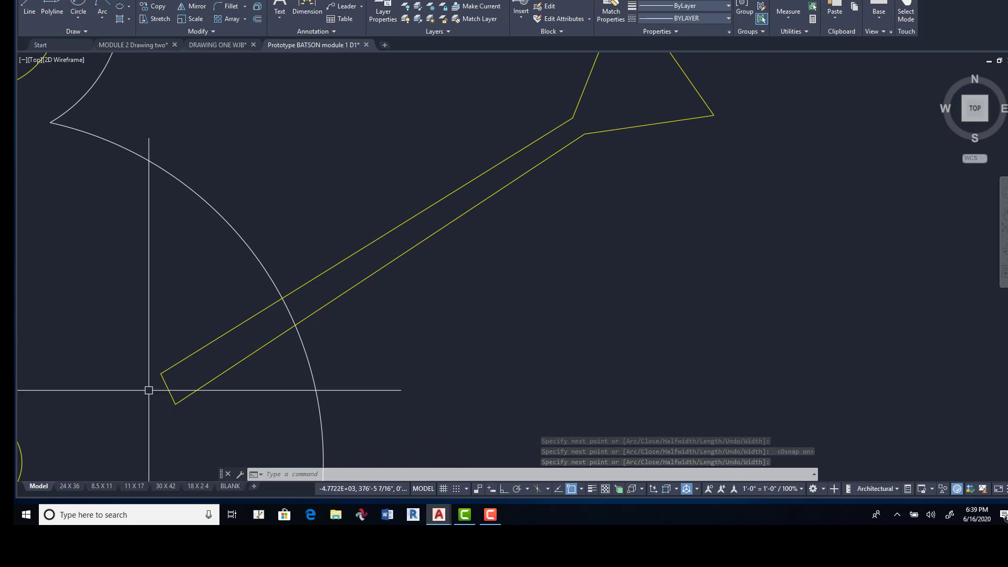
{"action": "key", "text": "Return"}
{"action": "left_click", "coordinate": [214, 339]}
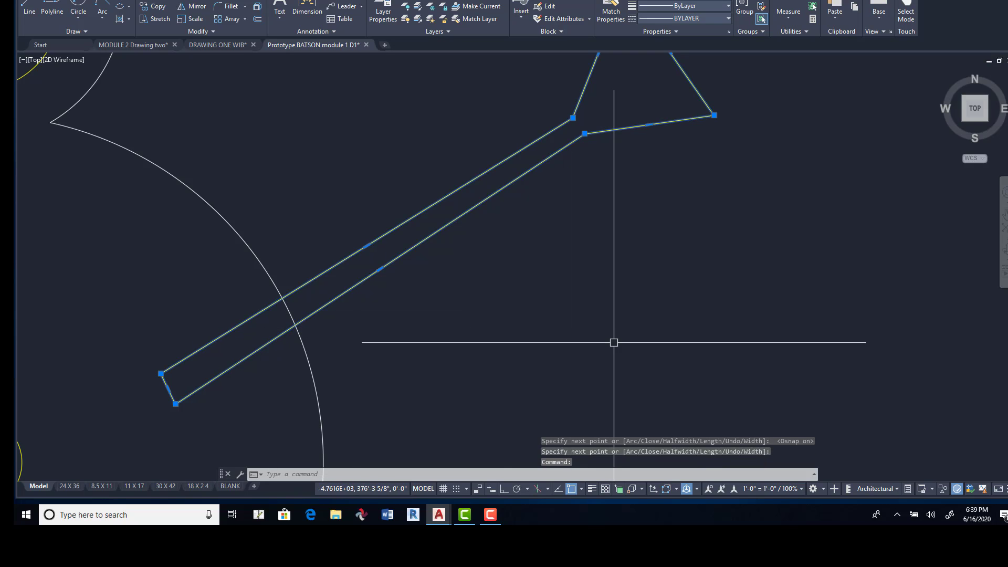
{"action": "scroll", "coordinate": [171, 381], "scroll_direction": "up", "scroll_amount": 5}
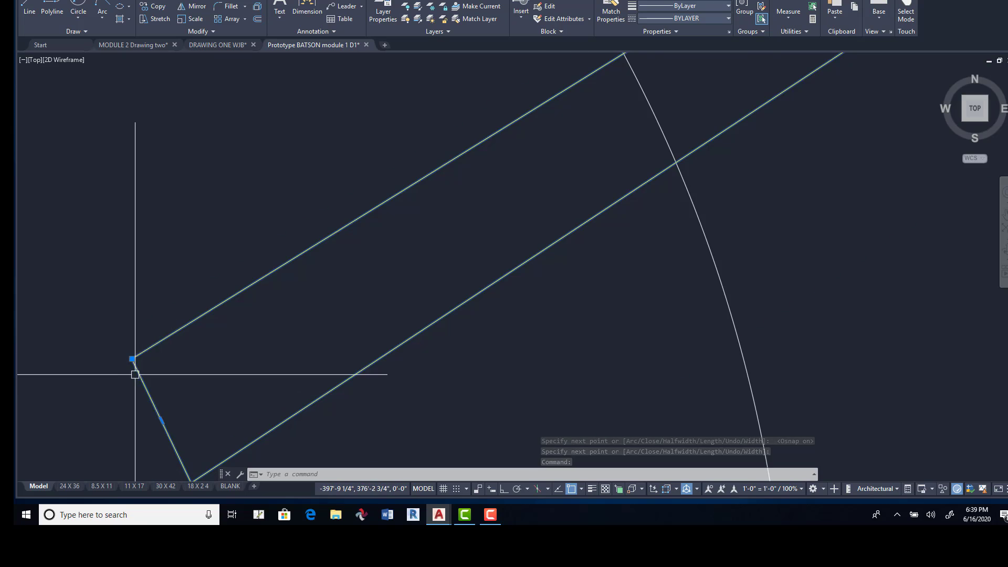
{"action": "scroll", "coordinate": [135, 374], "scroll_direction": "up", "scroll_amount": 6}
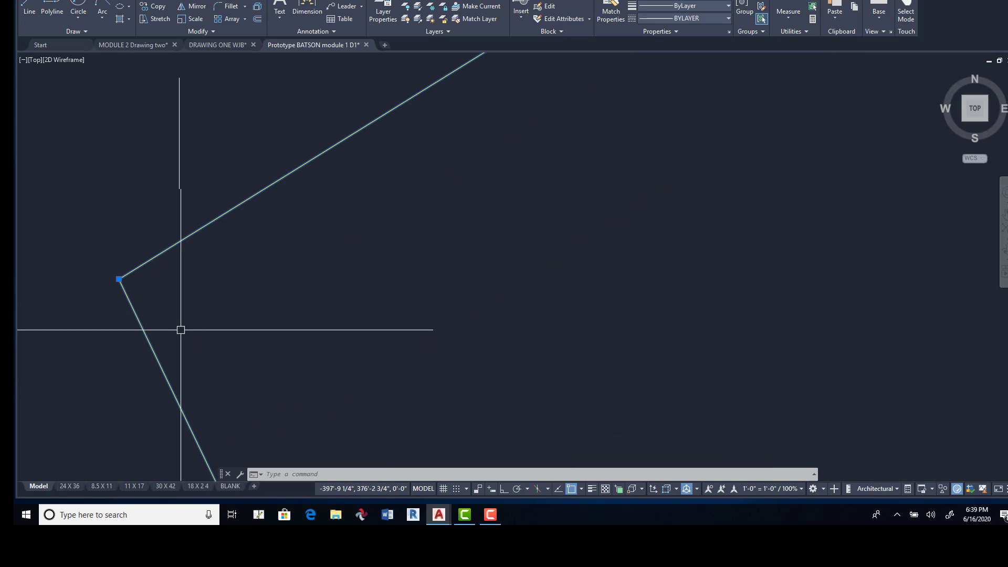
{"action": "left_click", "coordinate": [119, 278]}
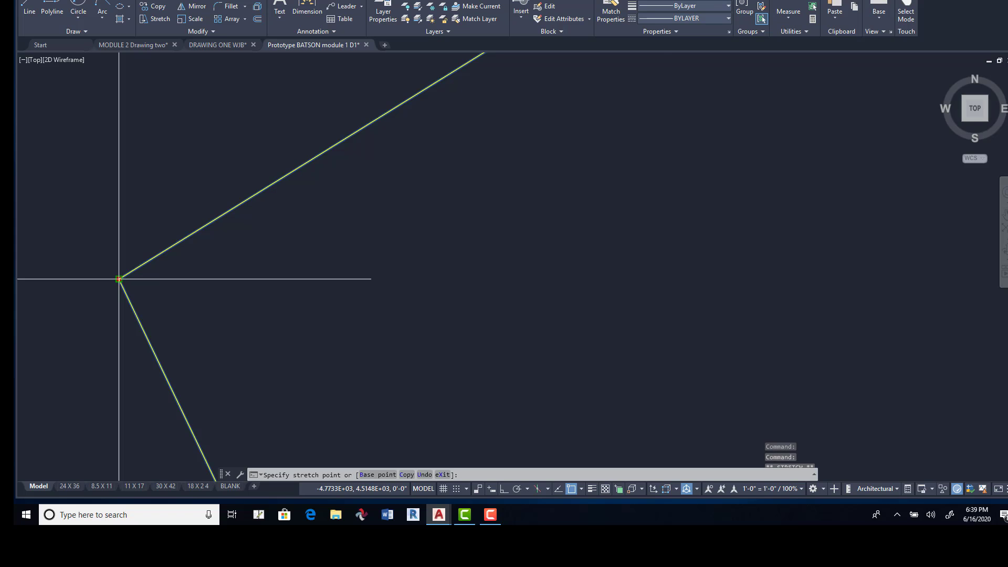
{"action": "scroll", "coordinate": [197, 325], "scroll_direction": "down", "scroll_amount": 5}
{"action": "scroll", "coordinate": [280, 270], "scroll_direction": "down", "scroll_amount": 8}
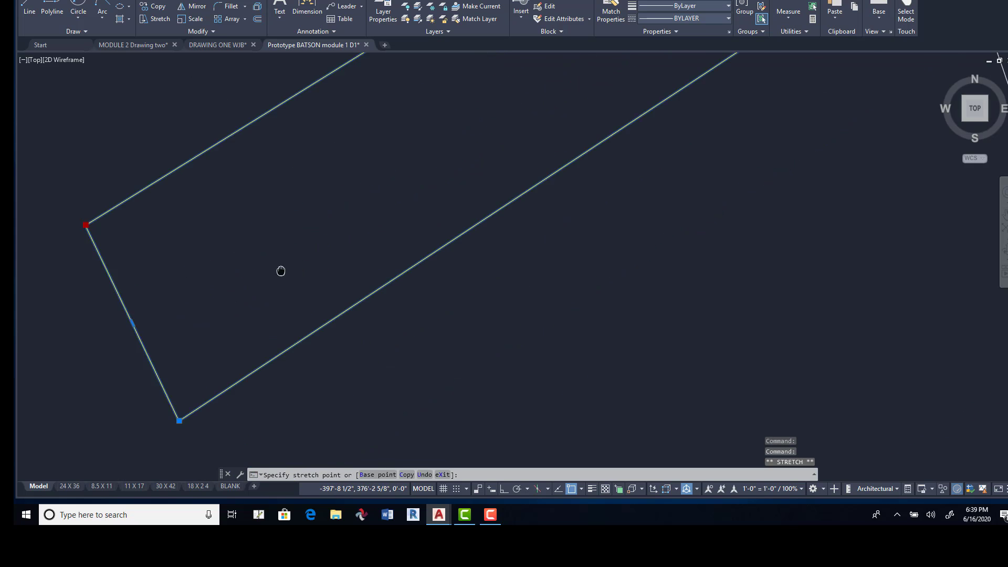
{"action": "middle_click_drag", "start_coordinate": [283, 266], "coordinate": [295, 346]}
{"action": "scroll", "coordinate": [293, 310], "scroll_direction": "up", "scroll_amount": 4}
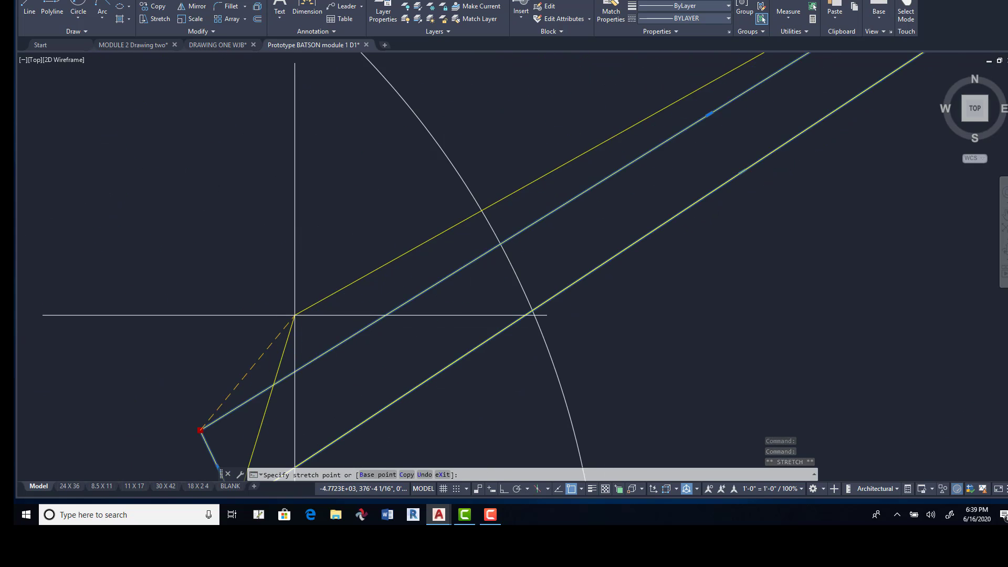
{"action": "scroll", "coordinate": [227, 380], "scroll_direction": "down", "scroll_amount": 6}
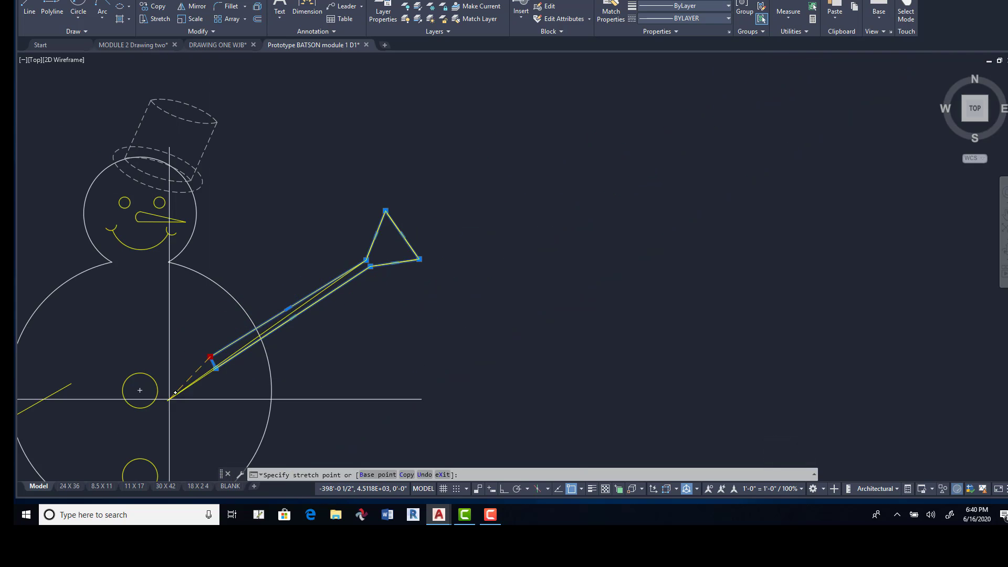
{"action": "scroll", "coordinate": [202, 355], "scroll_direction": "up", "scroll_amount": 8}
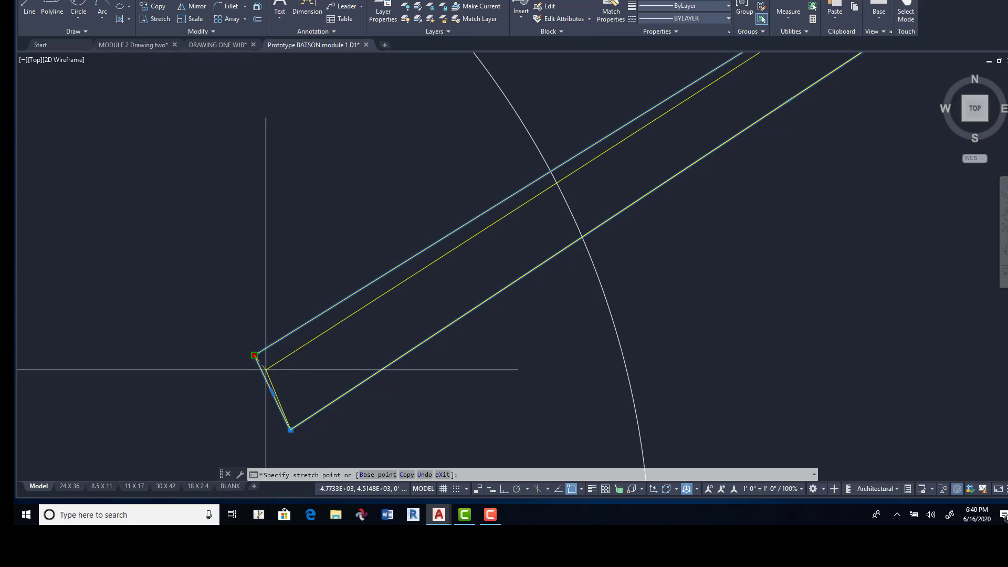
{"action": "left_click", "coordinate": [571, 488]}
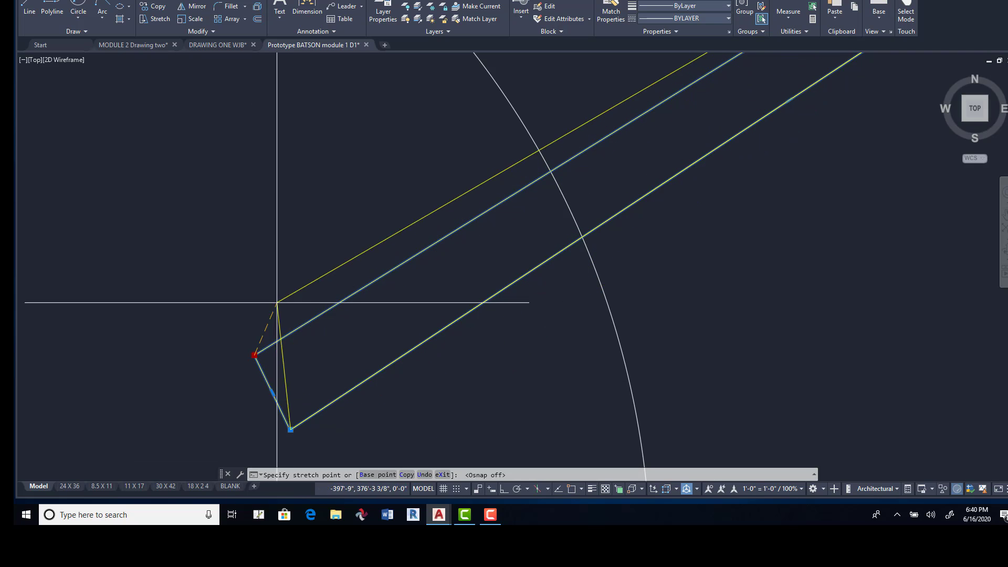
{"action": "left_click", "coordinate": [257, 374]}
{"action": "scroll", "coordinate": [345, 335], "scroll_direction": "down", "scroll_amount": 5}
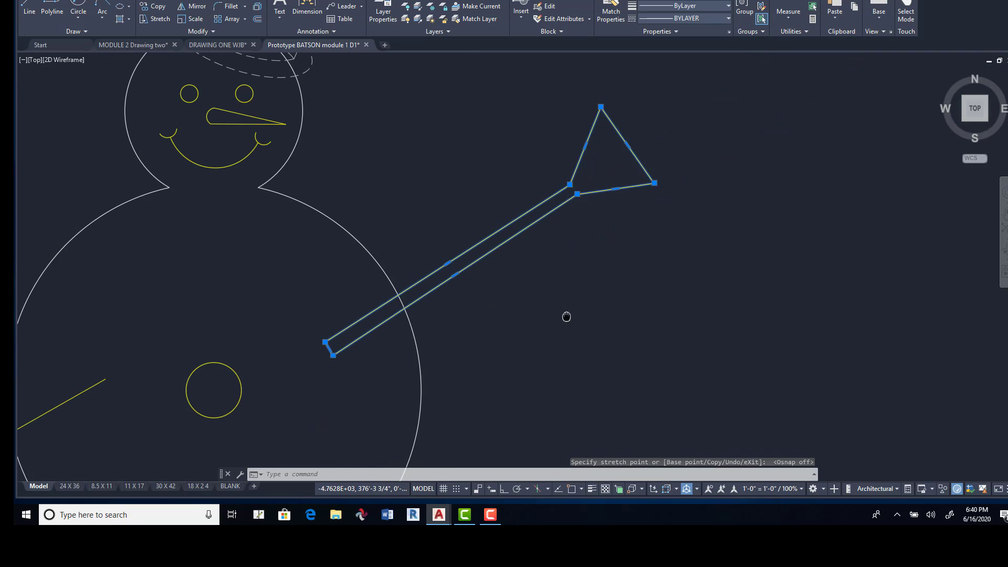
{"action": "scroll", "coordinate": [460, 311], "scroll_direction": "down", "scroll_amount": 4}
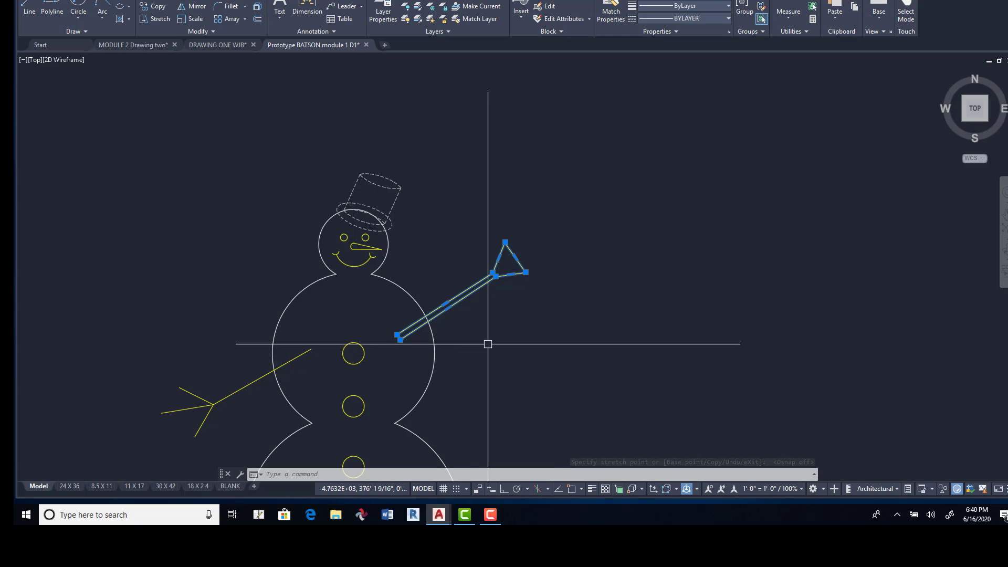
{"action": "scroll", "coordinate": [493, 331], "scroll_direction": "up", "scroll_amount": 2}
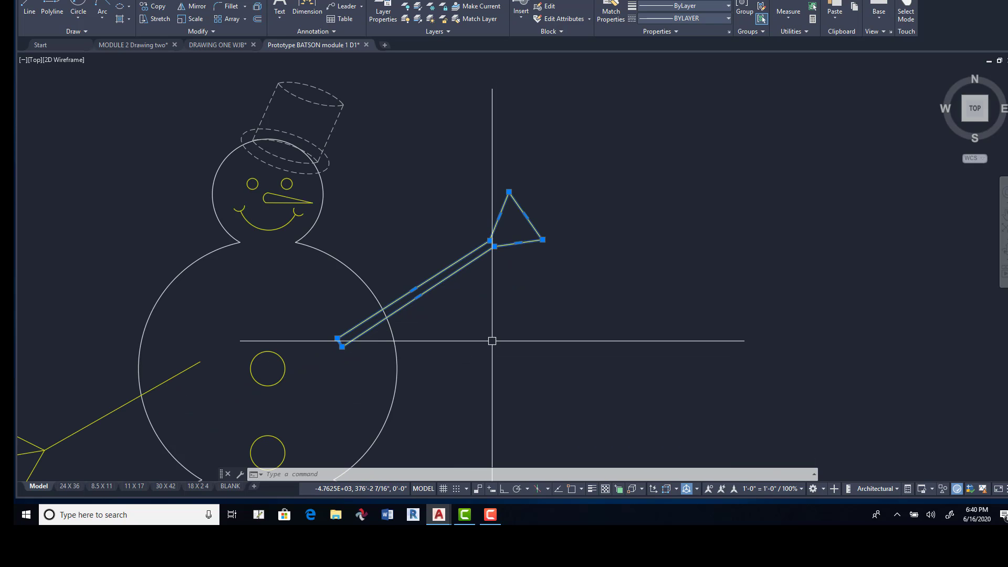
{"action": "key", "text": "F3"}
{"action": "key", "text": "Escape"}
Rotate the arm outline counterclockwise about the lower corner of its inner end so the hand points more steeply upward.
{"action": "scroll", "coordinate": [486, 355], "scroll_direction": "up", "scroll_amount": 5}
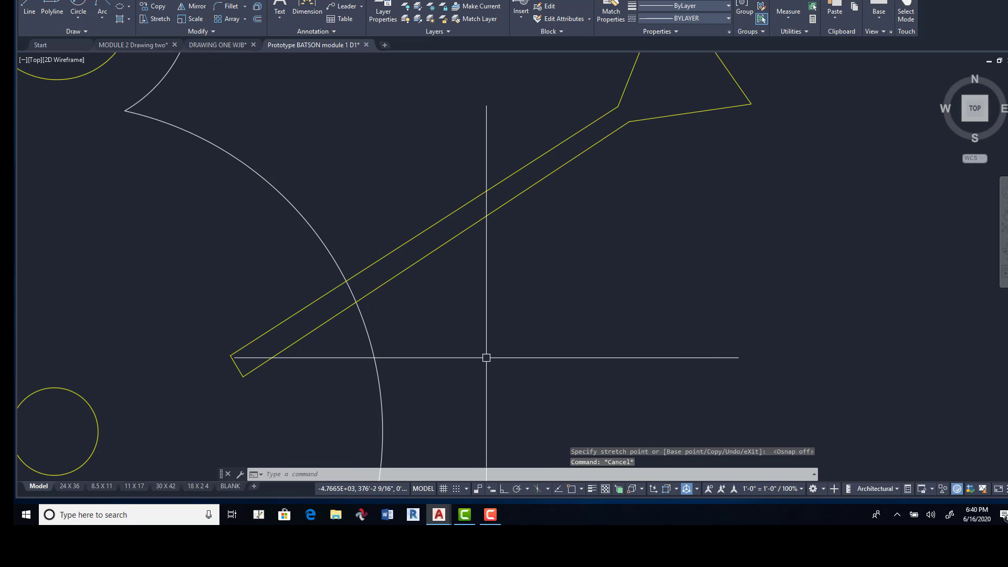
{"action": "scroll", "coordinate": [462, 315], "scroll_direction": "down", "scroll_amount": 6}
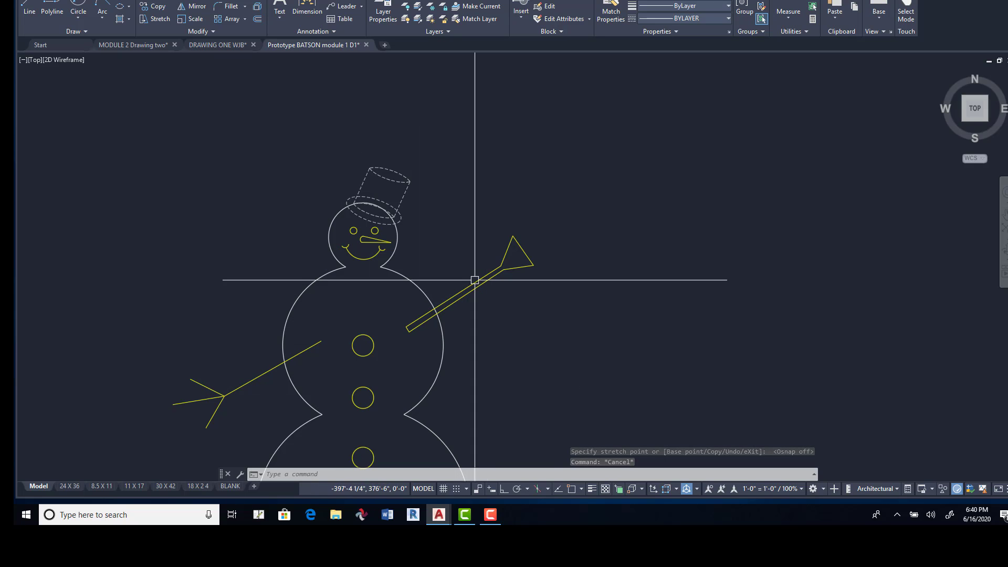
{"action": "left_click", "coordinate": [199, 2]}
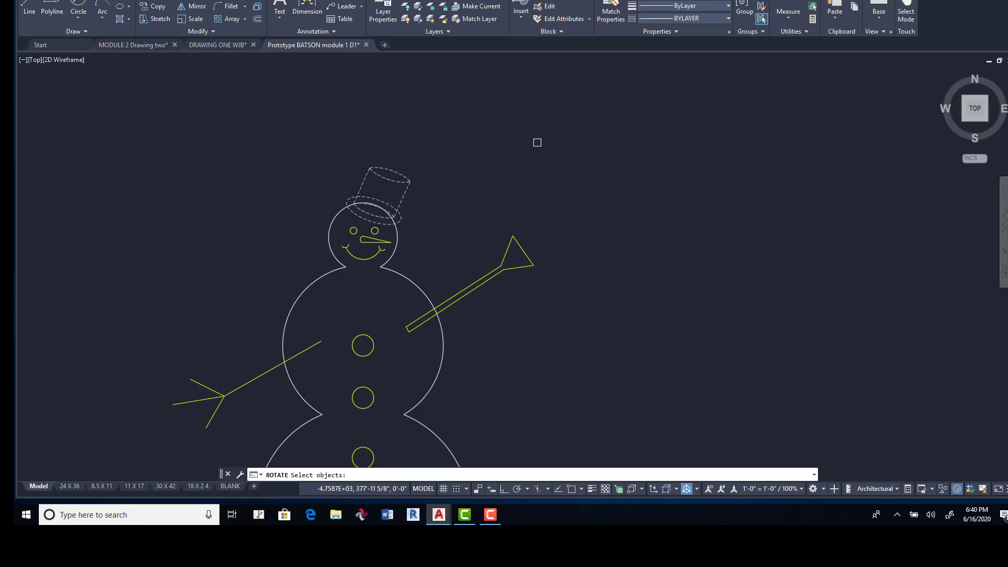
{"action": "left_click", "coordinate": [552, 226]}
{"action": "left_click", "coordinate": [490, 281]}
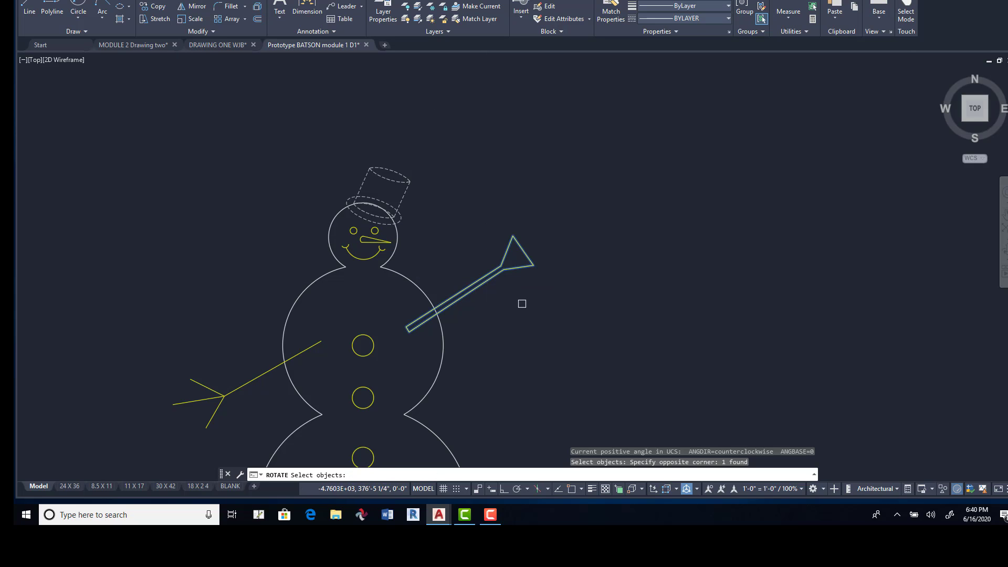
{"action": "key", "text": "Return"}
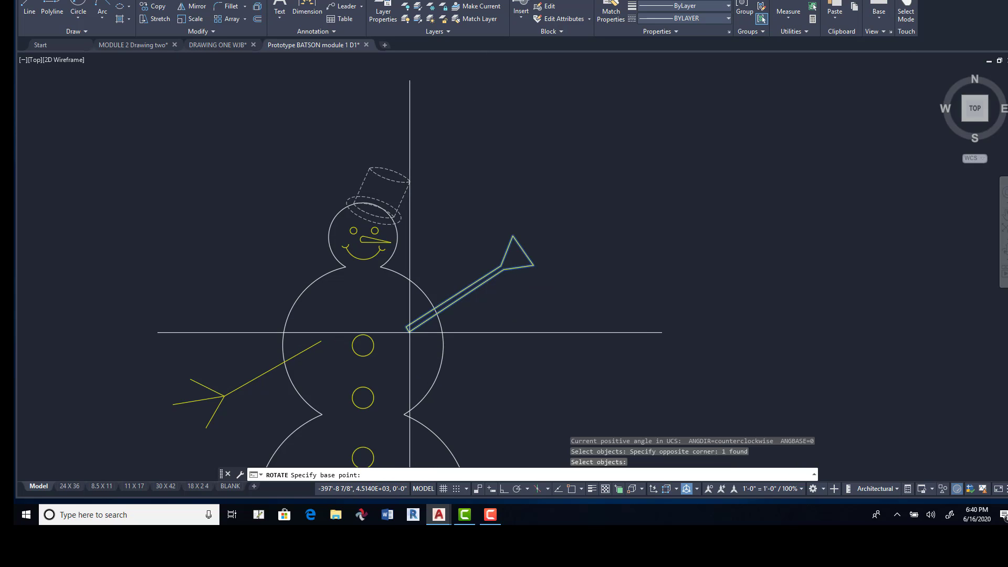
{"action": "scroll", "coordinate": [410, 333], "scroll_direction": "up", "scroll_amount": 6}
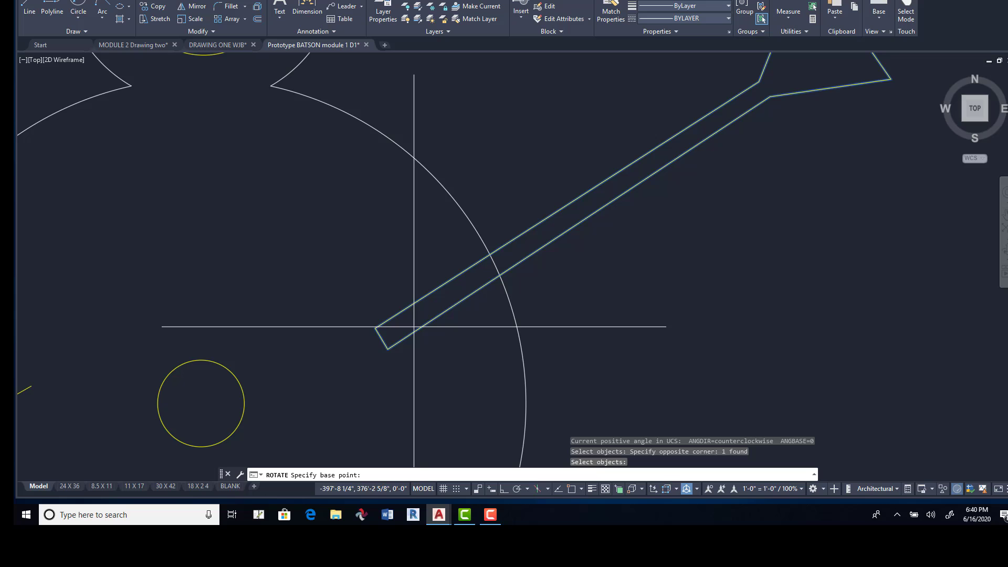
{"action": "left_click", "coordinate": [387, 349]}
{"action": "scroll", "coordinate": [608, 355], "scroll_direction": "down", "scroll_amount": 4}
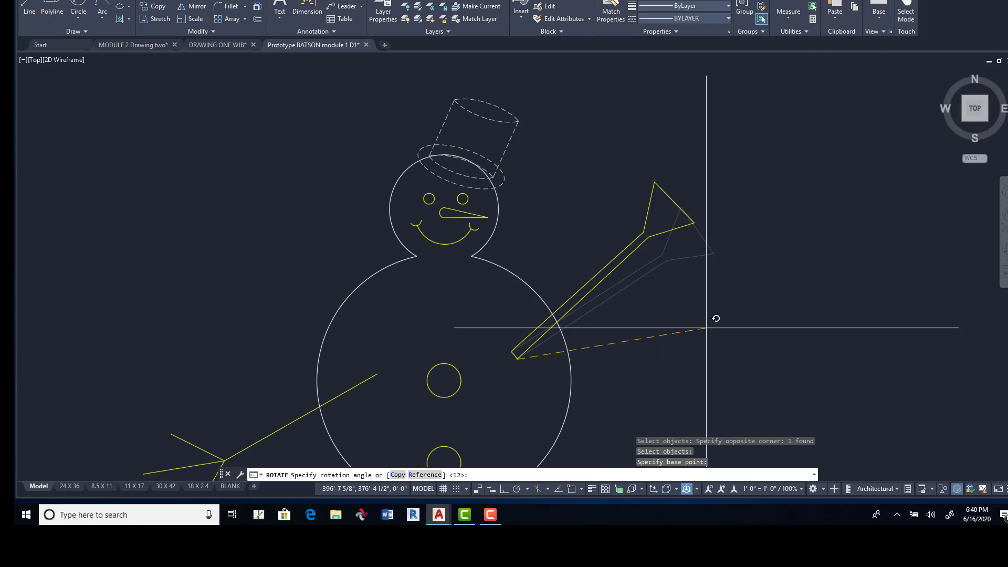
{"action": "middle_click_drag", "start_coordinate": [716, 319], "coordinate": [438, 259]}
{"action": "scroll", "coordinate": [439, 259], "scroll_direction": "down", "scroll_amount": 4}
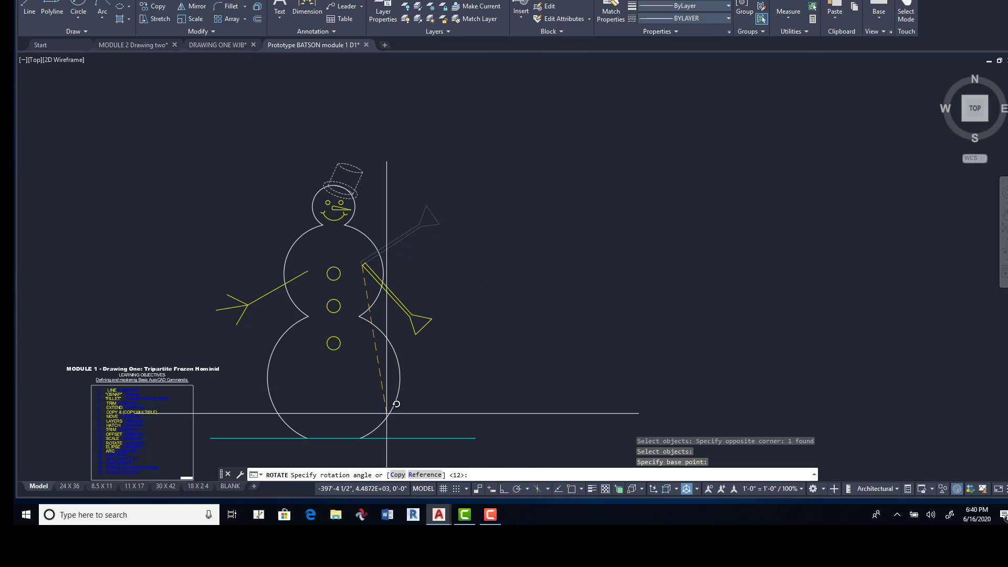
{"action": "left_click", "coordinate": [482, 219]}
{"action": "scroll", "coordinate": [427, 233], "scroll_direction": "up", "scroll_amount": 5}
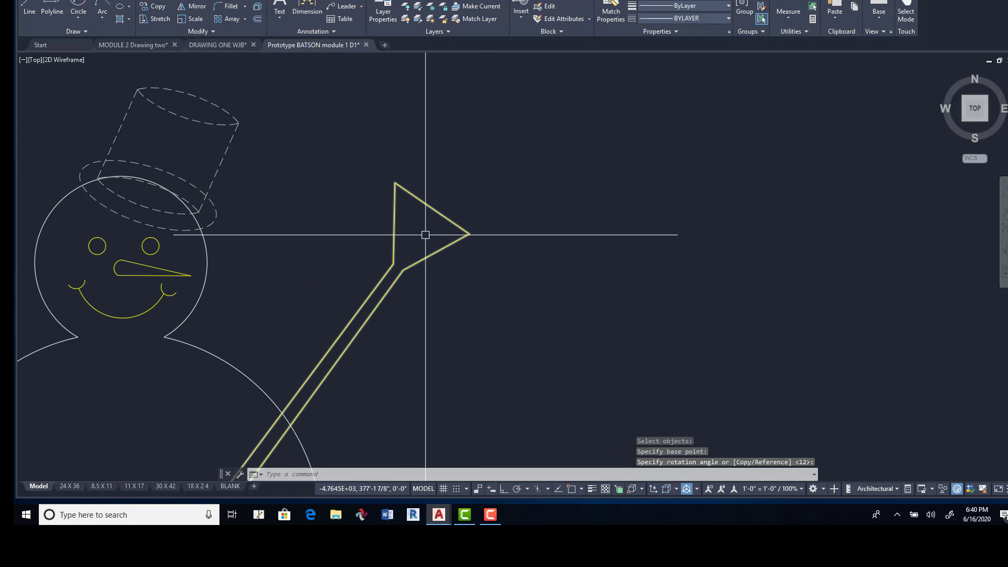
Move the rotated arm outline slightly up and outward so its inner end sits nearer the middle body's edge.
{"action": "scroll", "coordinate": [460, 260], "scroll_direction": "down", "scroll_amount": 4}
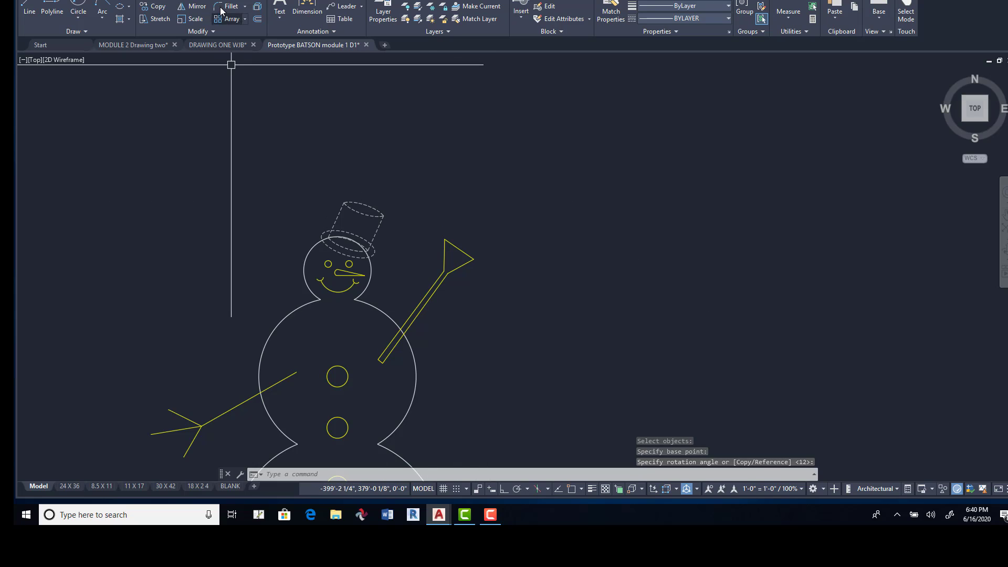
{"action": "left_click", "coordinate": [198, 8]}
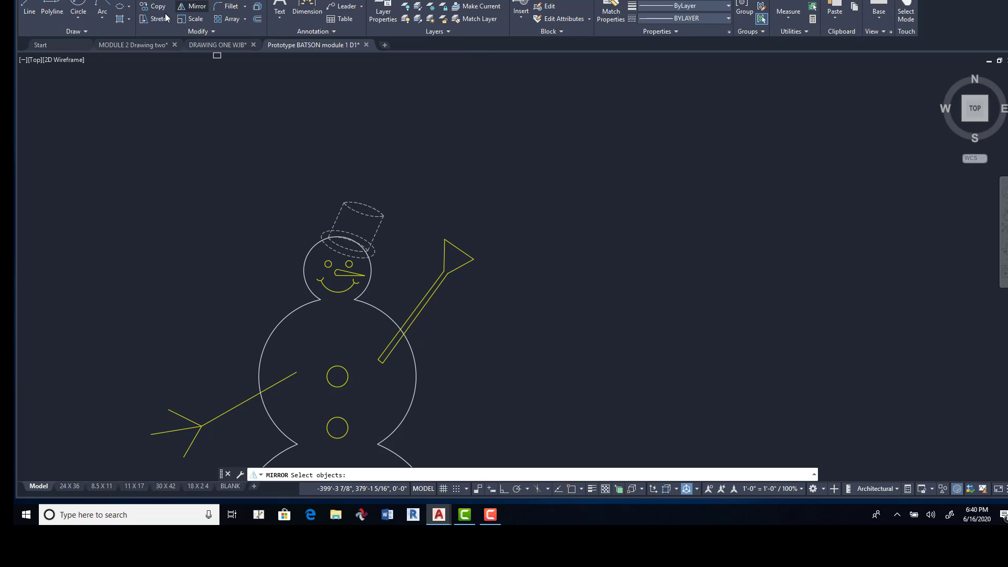
{"action": "left_click", "coordinate": [518, 168]}
{"action": "left_click", "coordinate": [450, 259]}
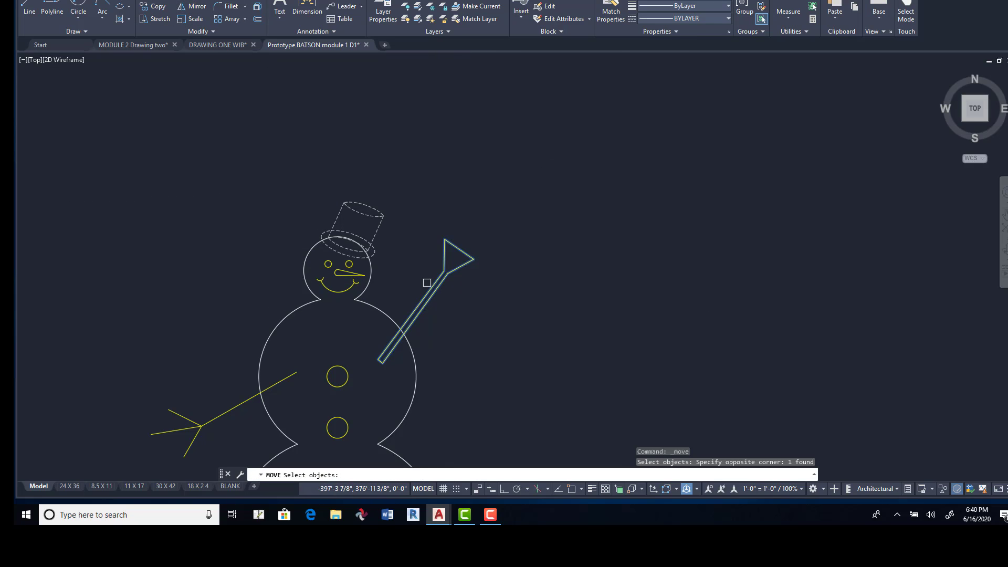
{"action": "key", "text": "Return"}
{"action": "left_click", "coordinate": [617, 286]}
{"action": "left_click", "coordinate": [626, 277]}
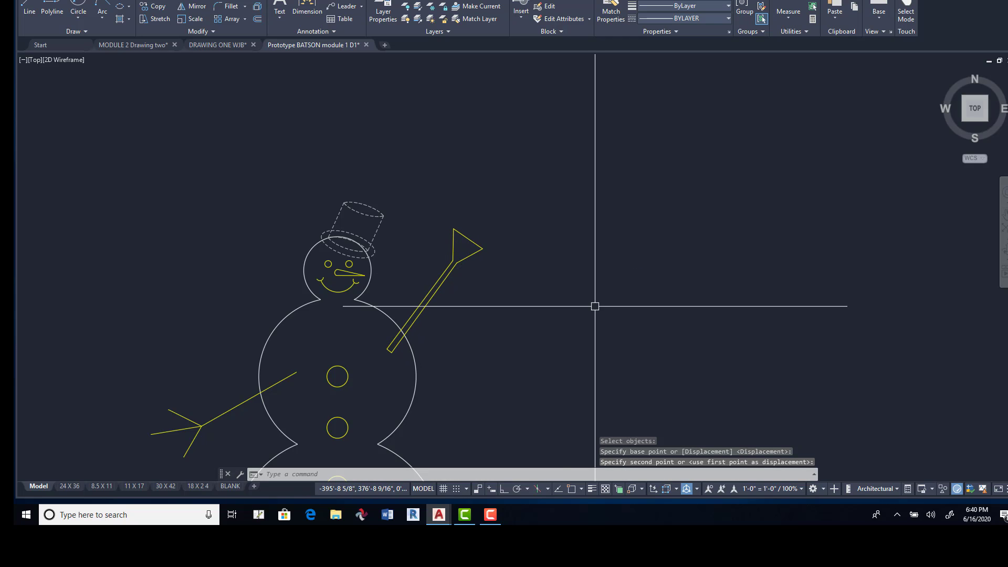
Trim the piece of the middle body circle between the arm's two edges, using the arm outline as the cutting edge.
{"action": "scroll", "coordinate": [409, 331], "scroll_direction": "up", "scroll_amount": 5}
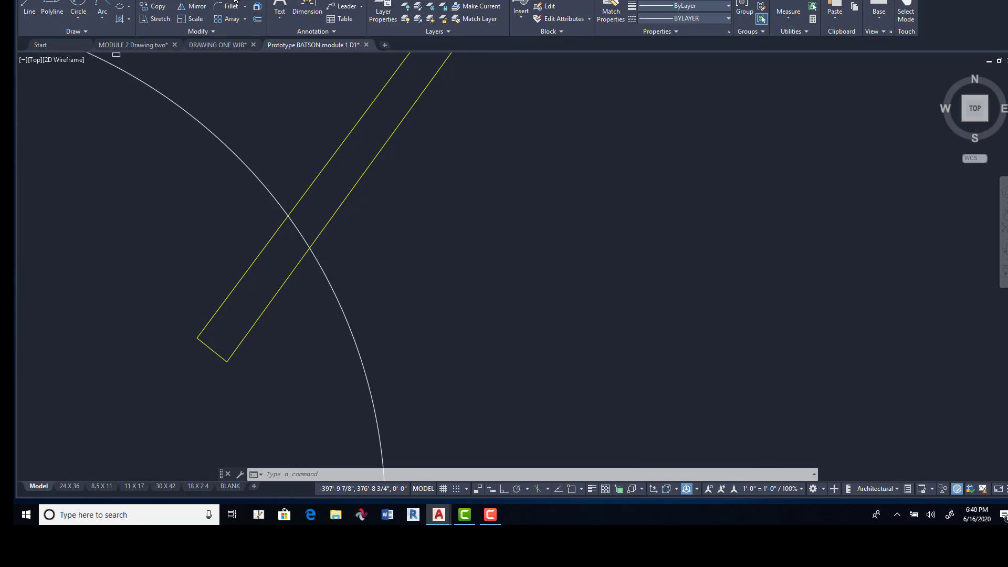
{"action": "left_click", "coordinate": [233, 3]}
{"action": "left_click", "coordinate": [307, 193]}
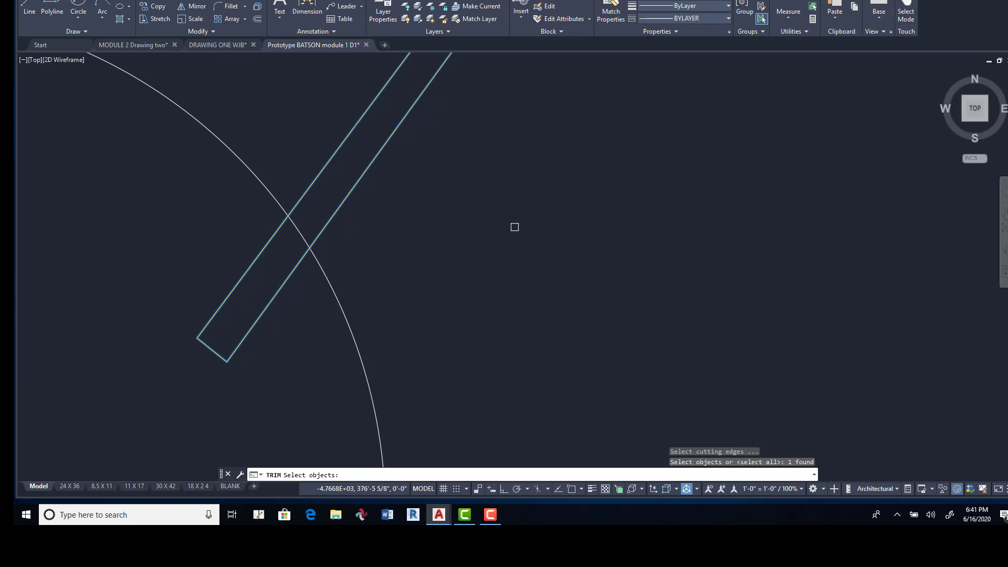
{"action": "key", "text": "Return"}
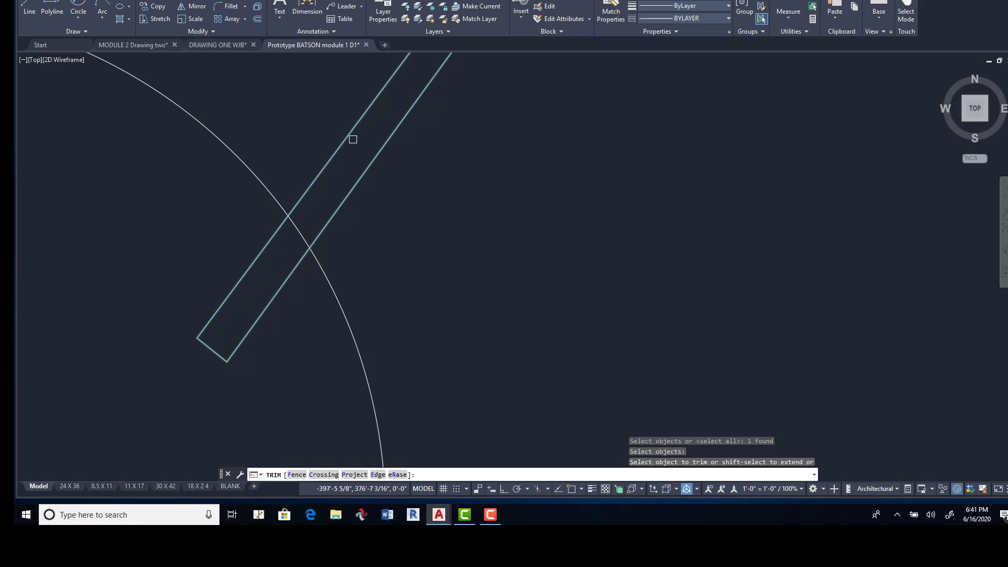
{"action": "key", "text": "Return"}
{"action": "scroll", "coordinate": [531, 173], "scroll_direction": "down", "scroll_amount": 8}
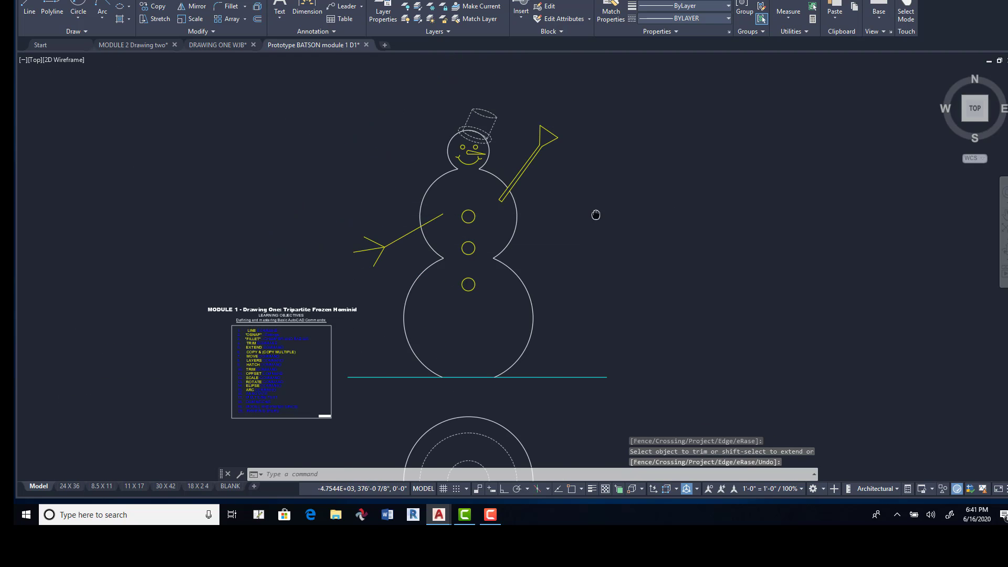
With object snap on, draw a polyline from the hand's outer corner, extending its lower edge outward and turning back up-left as the far edge.
{"action": "scroll", "coordinate": [528, 182], "scroll_direction": "up", "scroll_amount": 4}
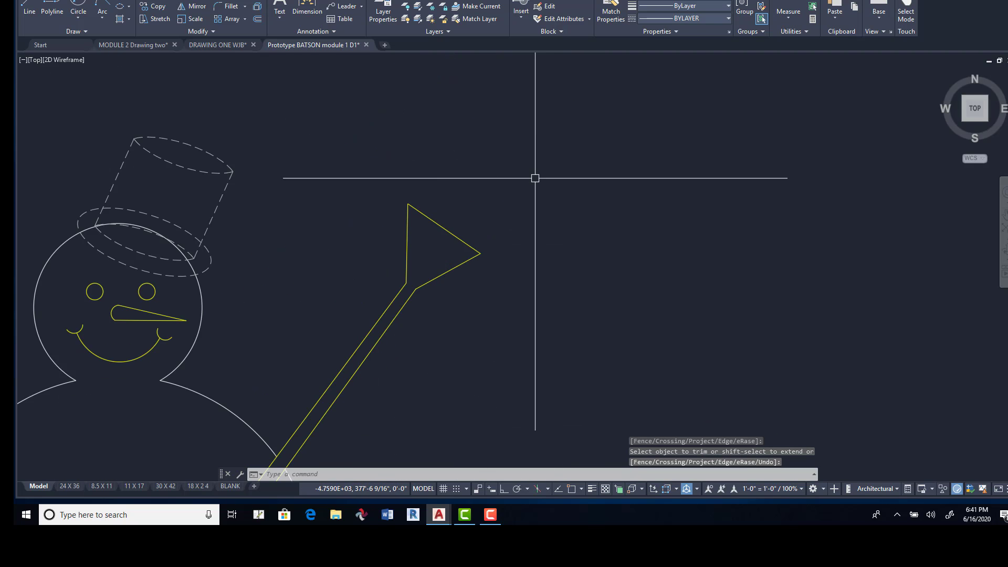
{"action": "scroll", "coordinate": [505, 247], "scroll_direction": "up", "scroll_amount": 2}
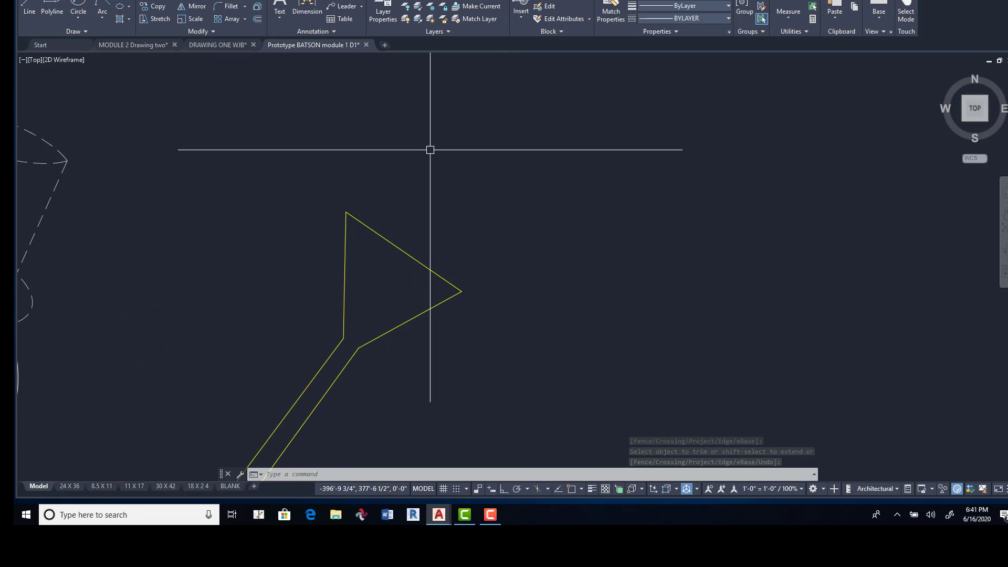
{"action": "left_click", "coordinate": [55, 13]}
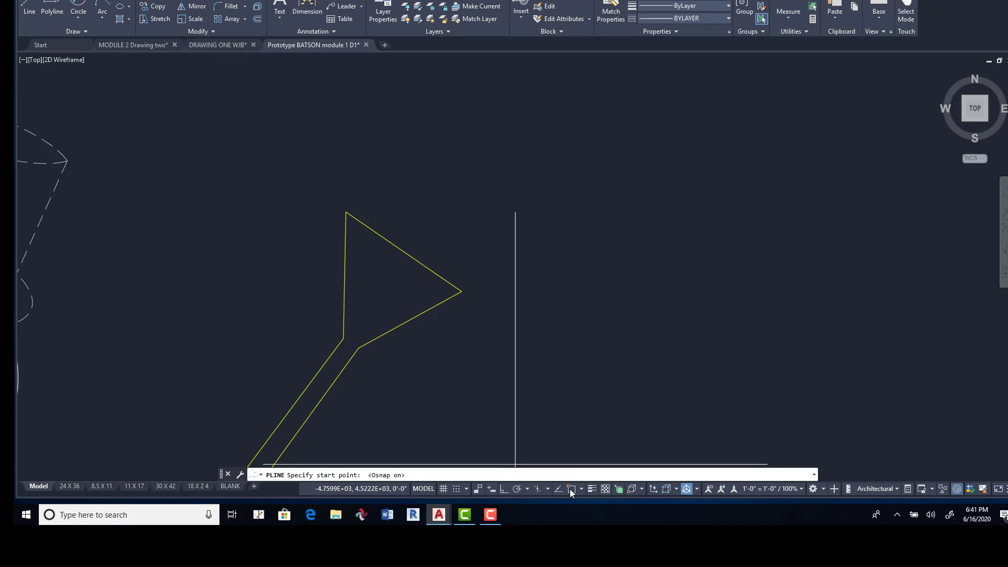
{"action": "left_click", "coordinate": [461, 291]}
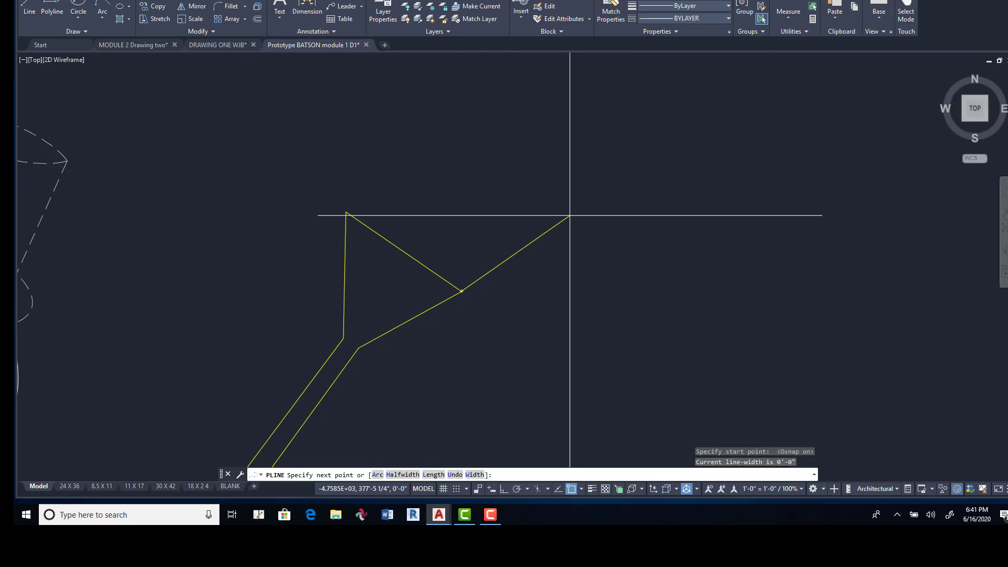
{"action": "left_click", "coordinate": [622, 201]}
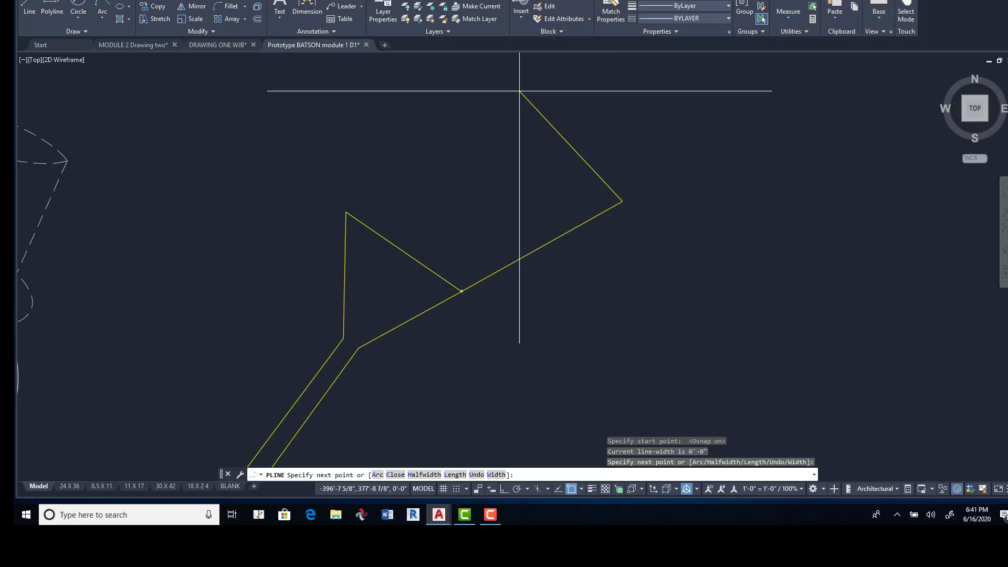
{"action": "middle_click_drag", "start_coordinate": [448, 56], "coordinate": [449, 168]}
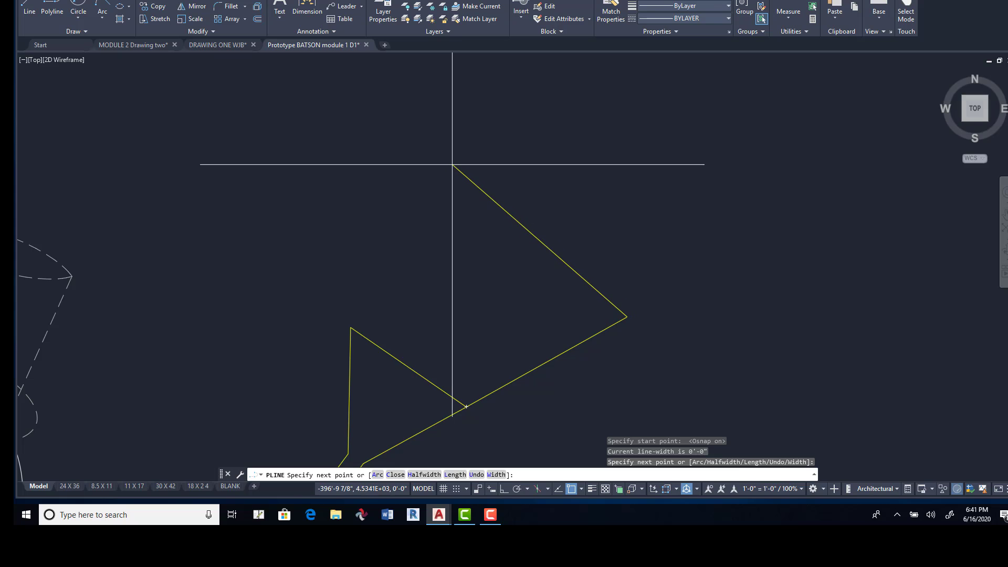
{"action": "left_click", "coordinate": [461, 163]}
{"action": "key", "text": "Return"}
{"action": "scroll", "coordinate": [474, 270], "scroll_direction": "down", "scroll_amount": 2}
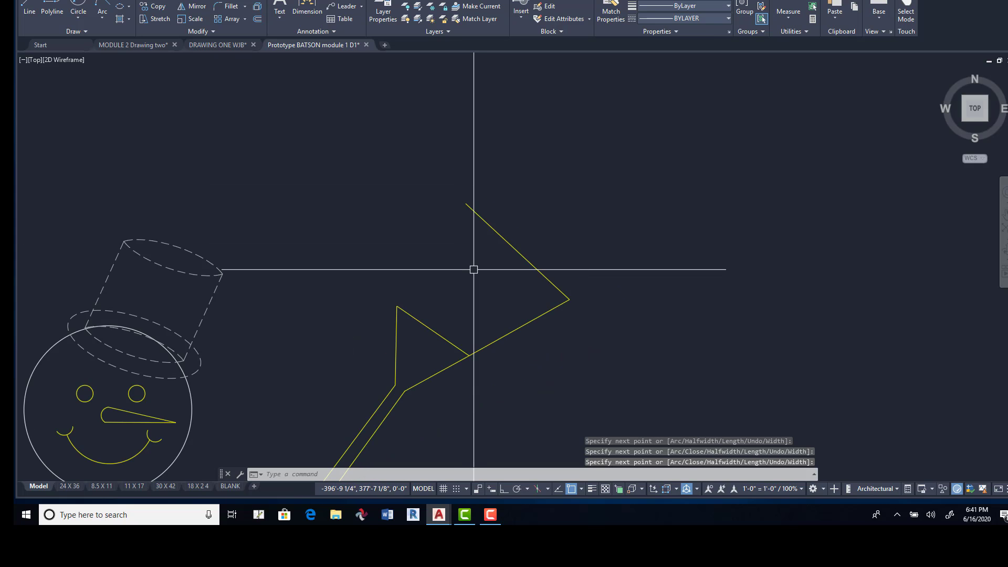
Close the broom-head outline with a polyline from the hand's upper corner to the open end of the far edge.
{"action": "key", "text": "Return"}
{"action": "left_click", "coordinate": [397, 306]}
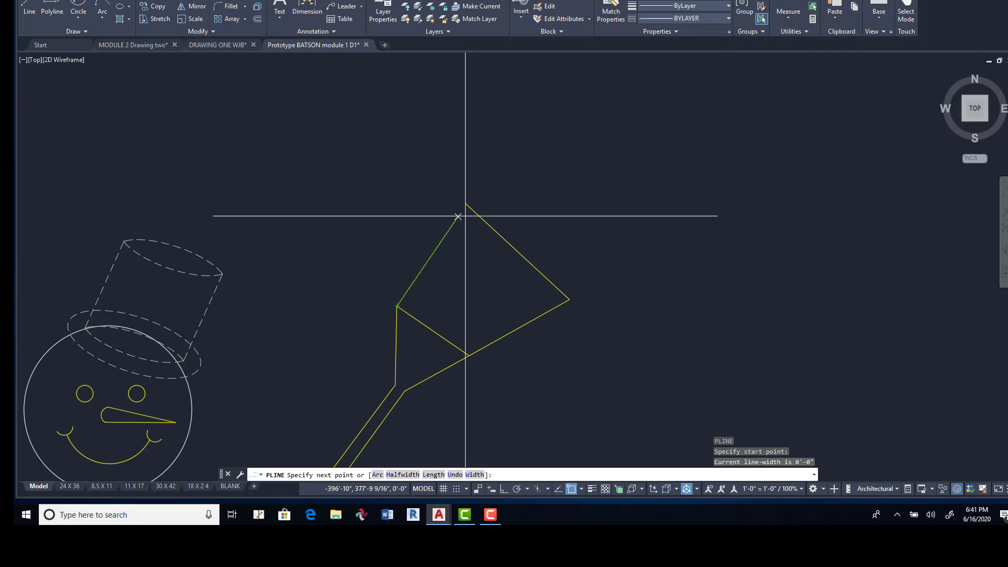
{"action": "left_click", "coordinate": [467, 204]}
{"action": "key", "text": "Return"}
{"action": "middle_click_drag", "start_coordinate": [614, 371], "coordinate": [562, 282]}
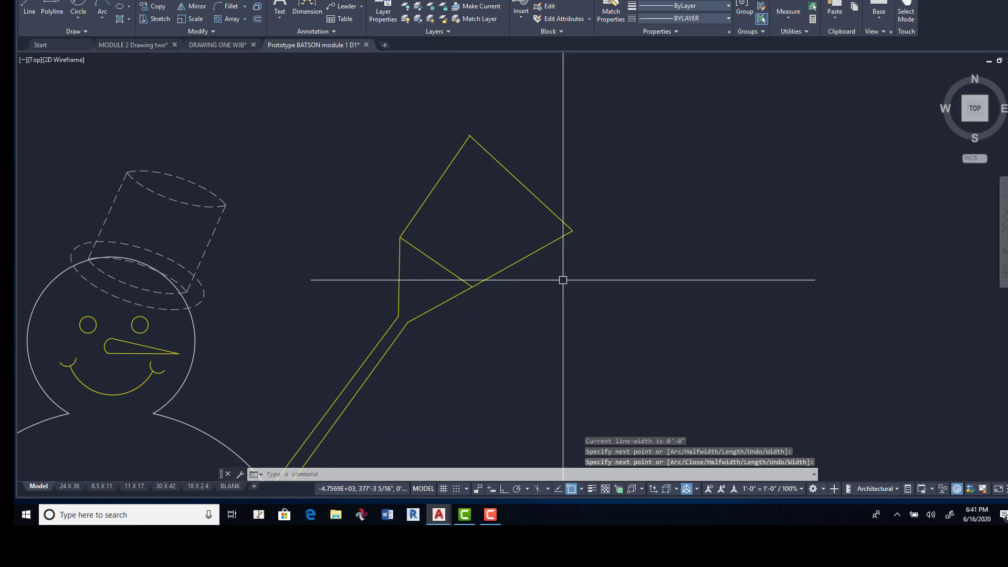
Draw a bristle line from the midpoint of the hand's outer edge to near the middle of the broom head's far edge.
{"action": "left_click", "coordinate": [30, 8]}
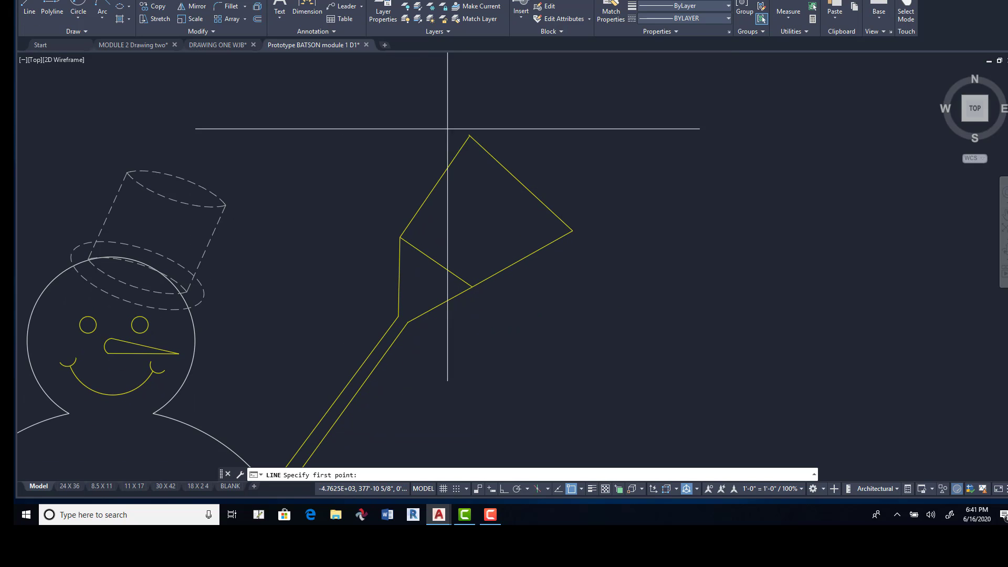
{"action": "left_click", "coordinate": [437, 262]}
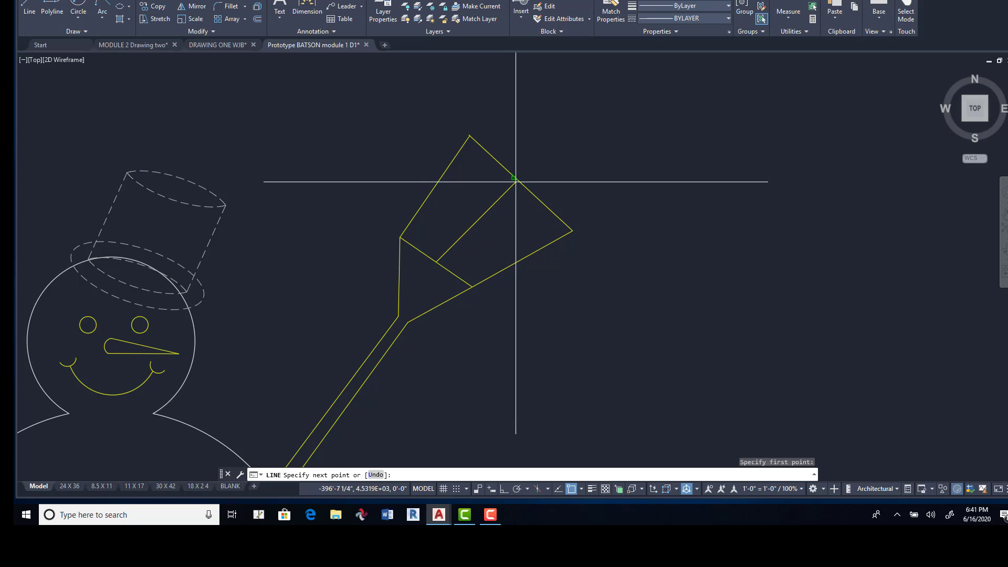
{"action": "left_click", "coordinate": [514, 178]}
{"action": "key", "text": "Return"}
{"action": "scroll", "coordinate": [499, 254], "scroll_direction": "up", "scroll_amount": 2}
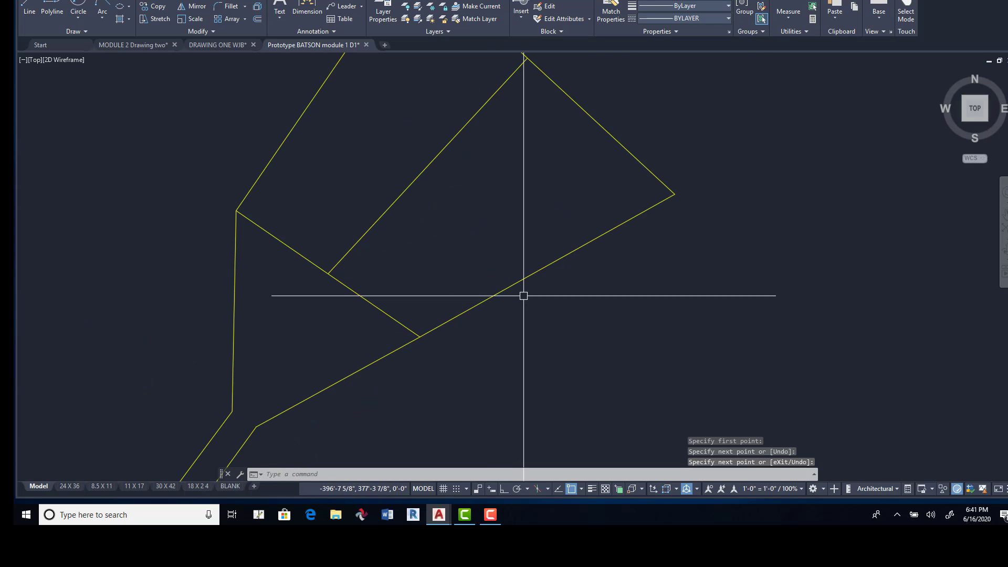
Draw a second bristle line below the first, from about halfway along the inner edge's lower half to the far edge.
{"action": "middle_click_drag", "start_coordinate": [604, 245], "coordinate": [376, 376]}
{"action": "key", "text": "Return"}
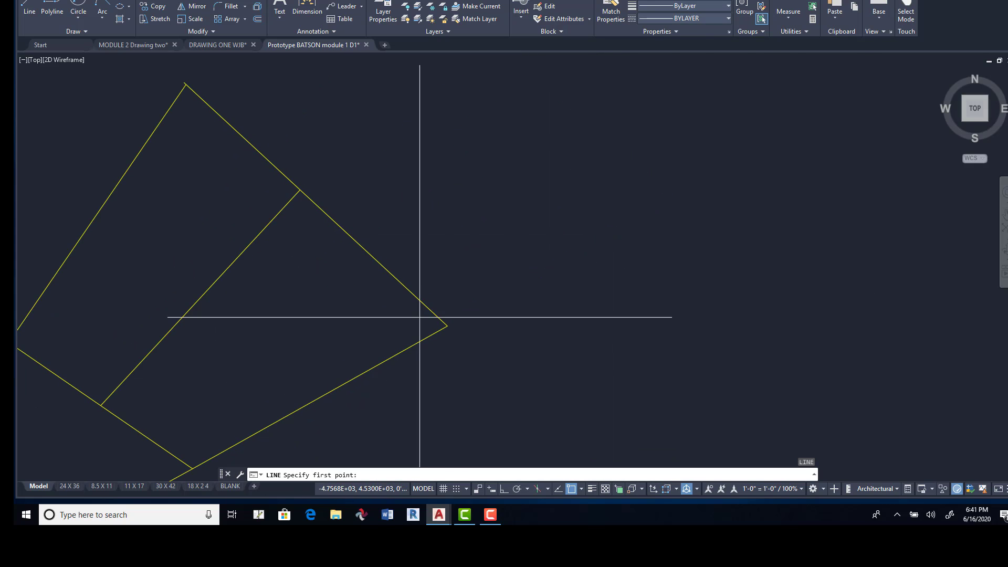
{"action": "left_click", "coordinate": [582, 489]}
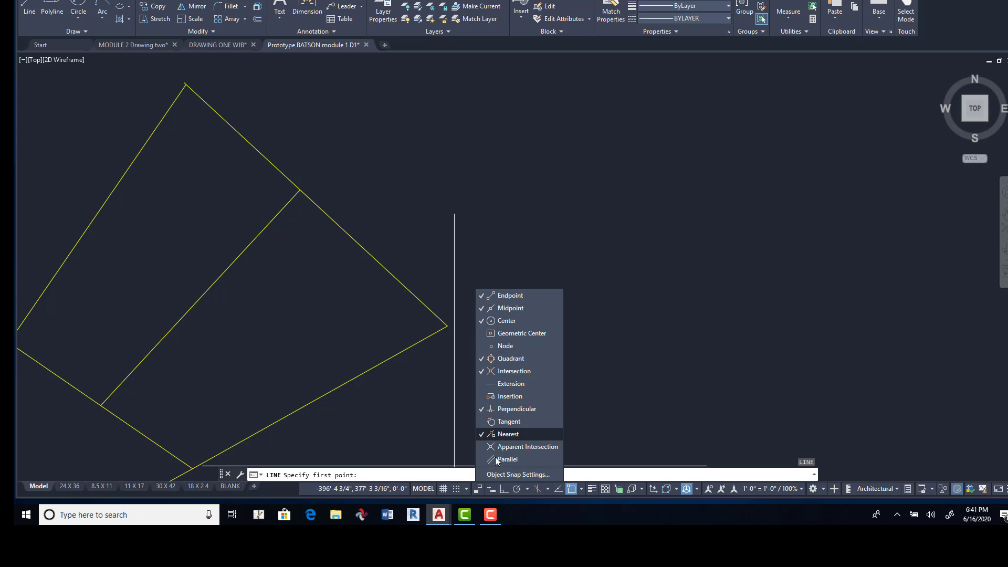
{"action": "left_click", "coordinate": [609, 416]}
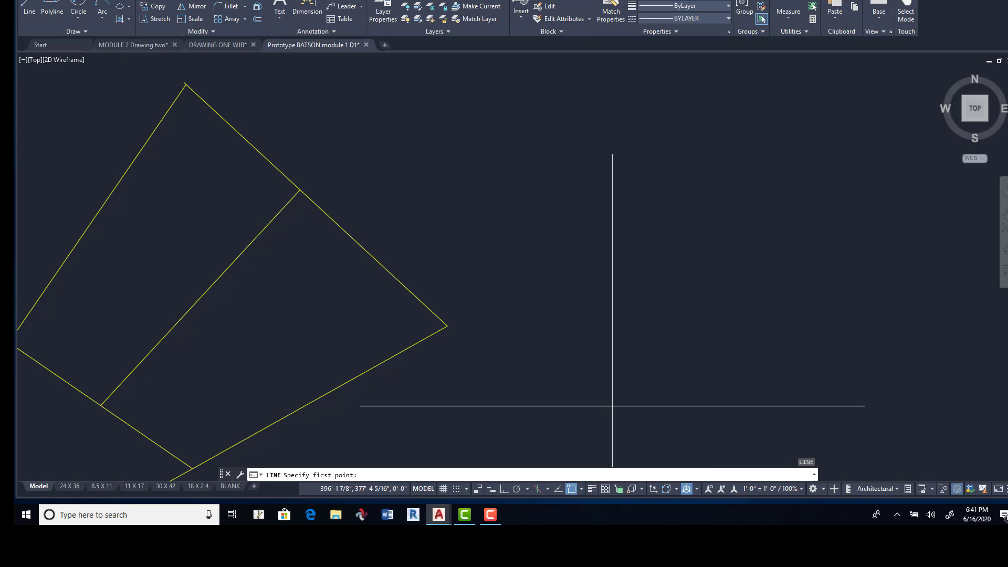
{"action": "left_click", "coordinate": [149, 439]}
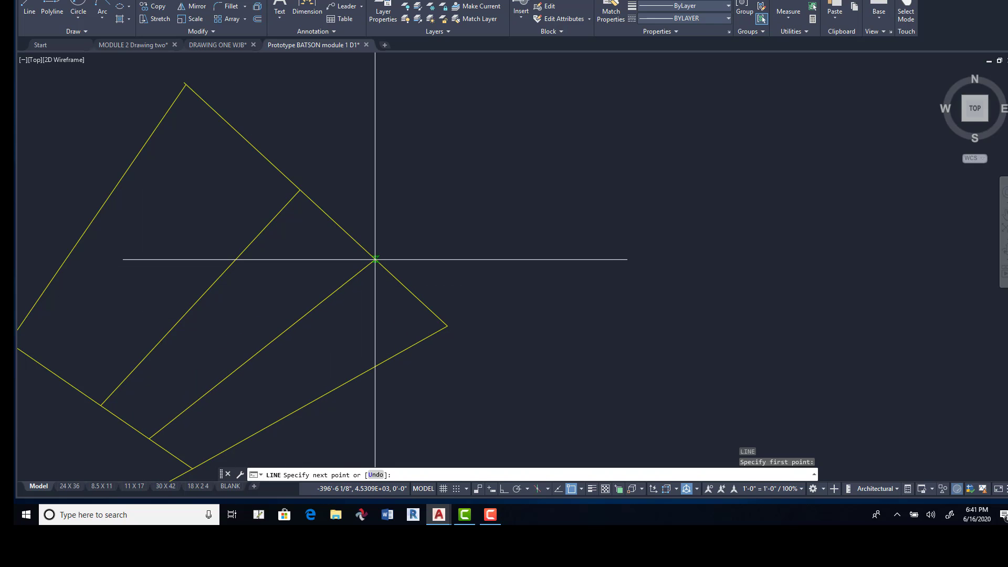
{"action": "left_click", "coordinate": [373, 257]}
{"action": "key", "text": "Return"}
Draw two more bristle lines to the far edge: one between the existing two and one between the lower bristle and the outline's lower edge.
{"action": "key", "text": "Return"}
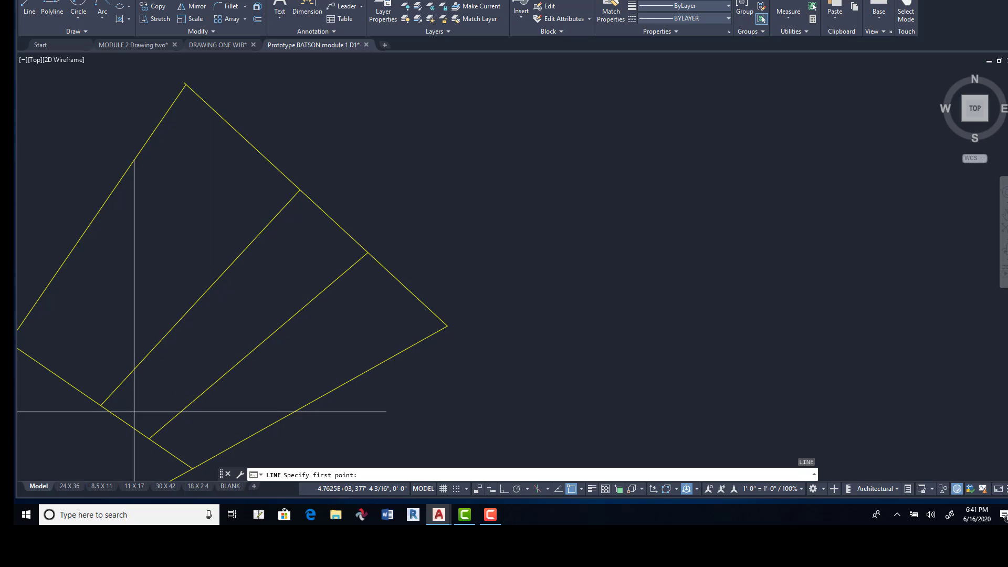
{"action": "left_click", "coordinate": [123, 421]}
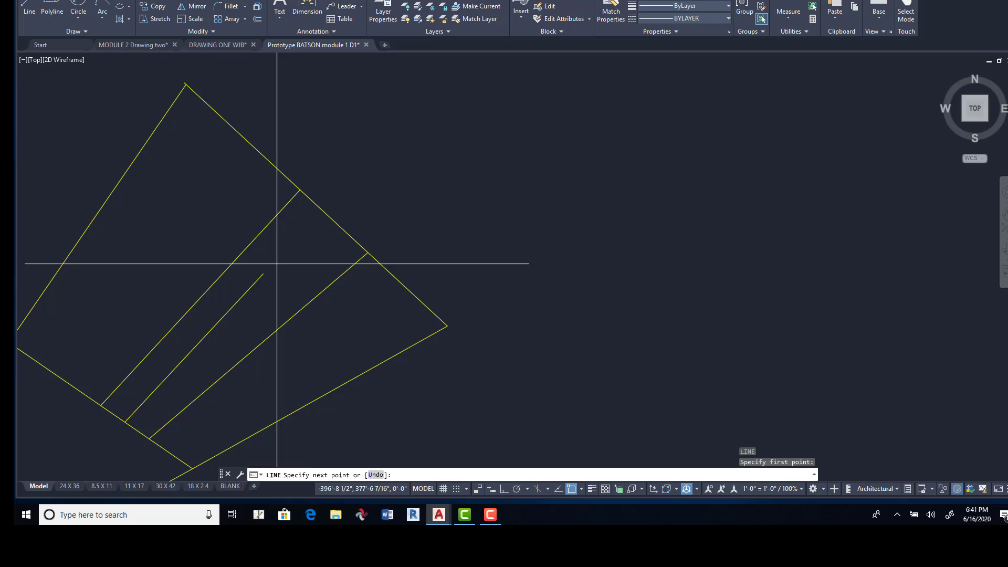
{"action": "left_click", "coordinate": [331, 217]}
{"action": "key", "text": "Return"}
{"action": "key", "text": "Return"}
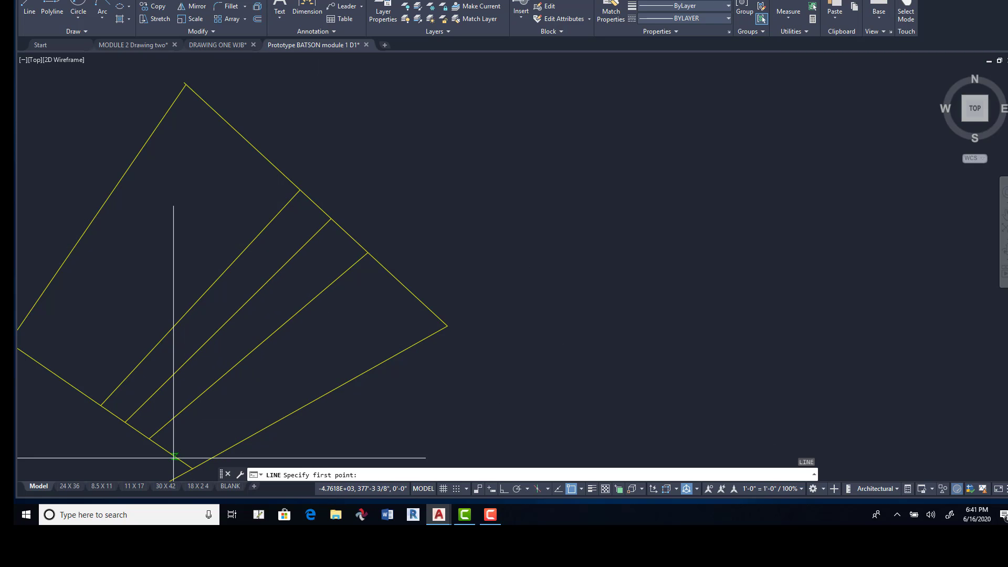
{"action": "left_click", "coordinate": [175, 455]}
{"action": "left_click", "coordinate": [408, 290]}
{"action": "key", "text": "Return"}
{"action": "key", "text": "Return"}
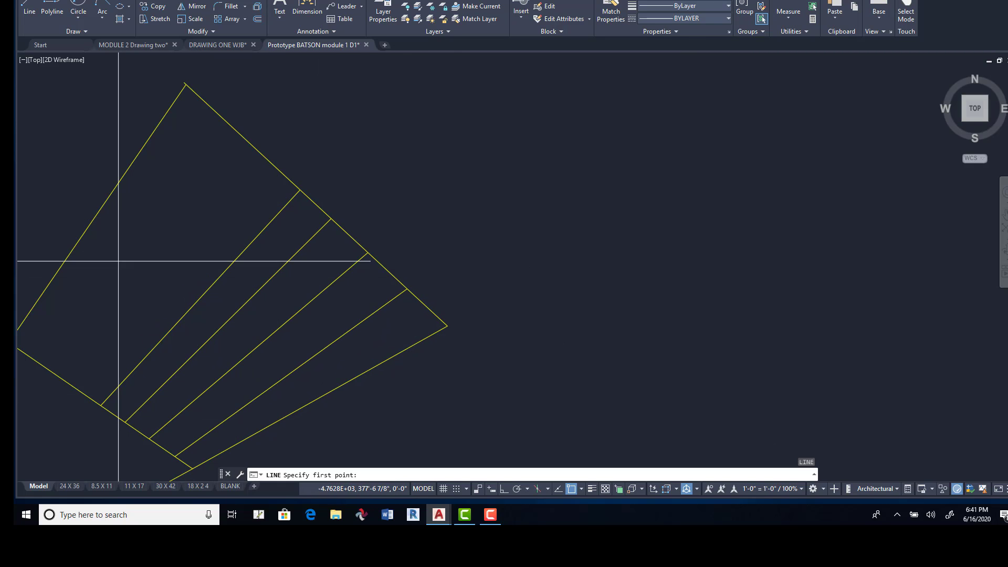
Draw the remaining three bristle lines across the broom head, from its inner edge to its outer edge.
{"action": "left_click", "coordinate": [241, 136]}
{"action": "key", "text": "Return"}
{"action": "key", "text": "Return"}
{"action": "left_click", "coordinate": [80, 390]}
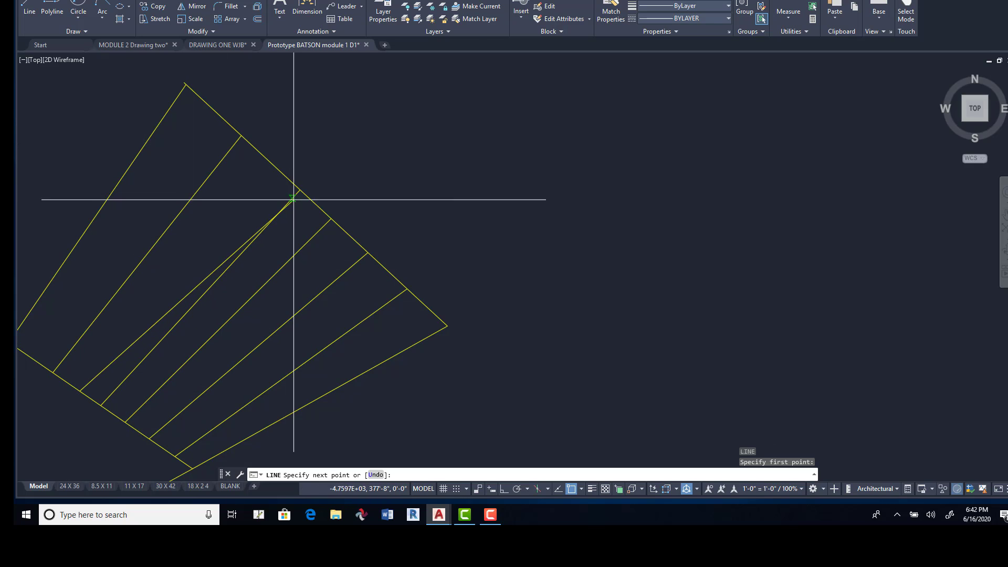
{"action": "left_click", "coordinate": [268, 161]}
{"action": "key", "text": "Return"}
{"action": "key", "text": "Return"}
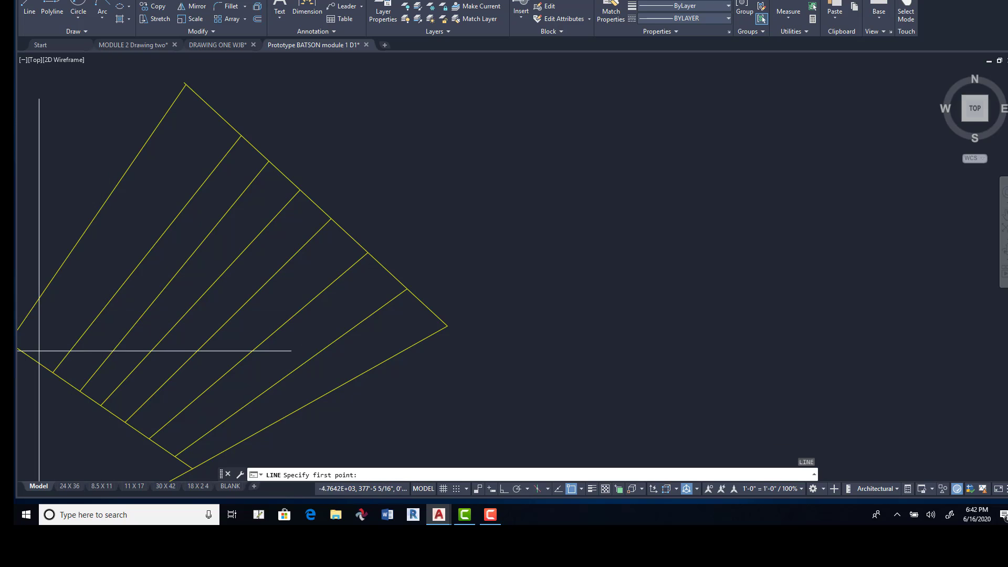
{"action": "left_click", "coordinate": [31, 358]}
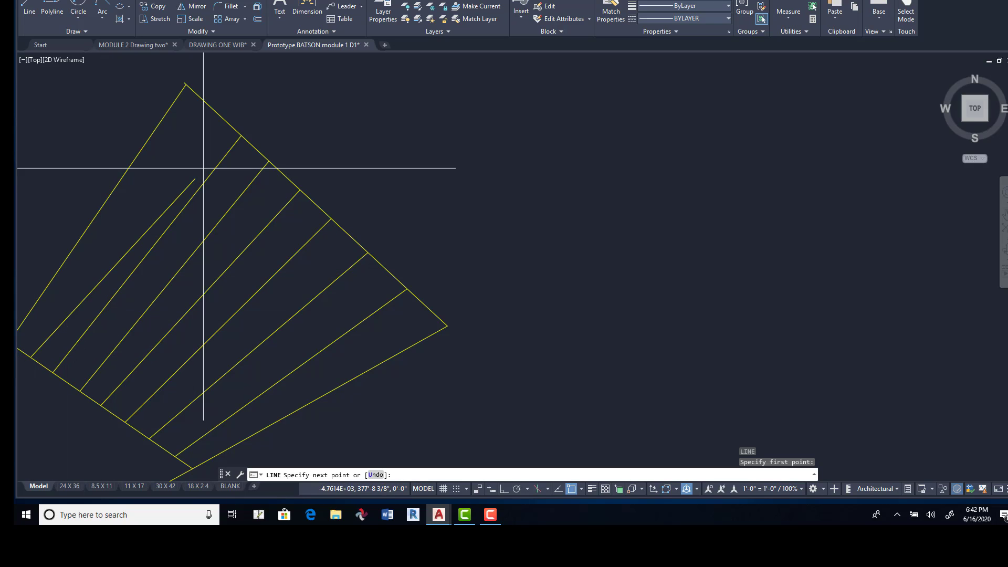
{"action": "left_click", "coordinate": [214, 109]}
{"action": "key", "text": "Return"}
Trim the overhanging end of the broom head's outer edge, using the left side line as the cutting edge.
{"action": "middle_click_drag", "start_coordinate": [462, 179], "coordinate": [540, 223]}
{"action": "scroll", "coordinate": [389, 154], "scroll_direction": "up", "scroll_amount": 6}
{"action": "scroll", "coordinate": [382, 135], "scroll_direction": "up", "scroll_amount": 4}
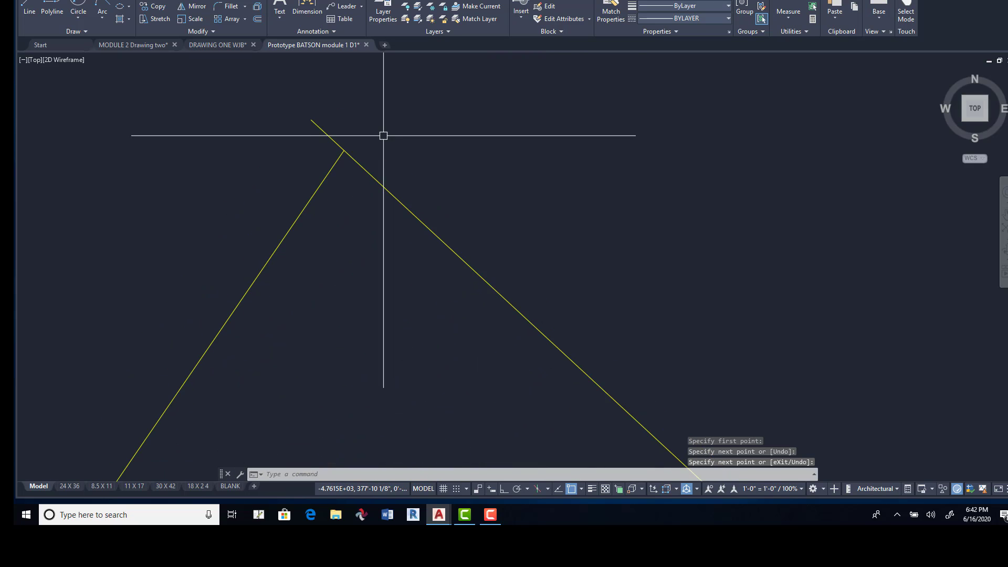
{"action": "left_click", "coordinate": [236, 3]}
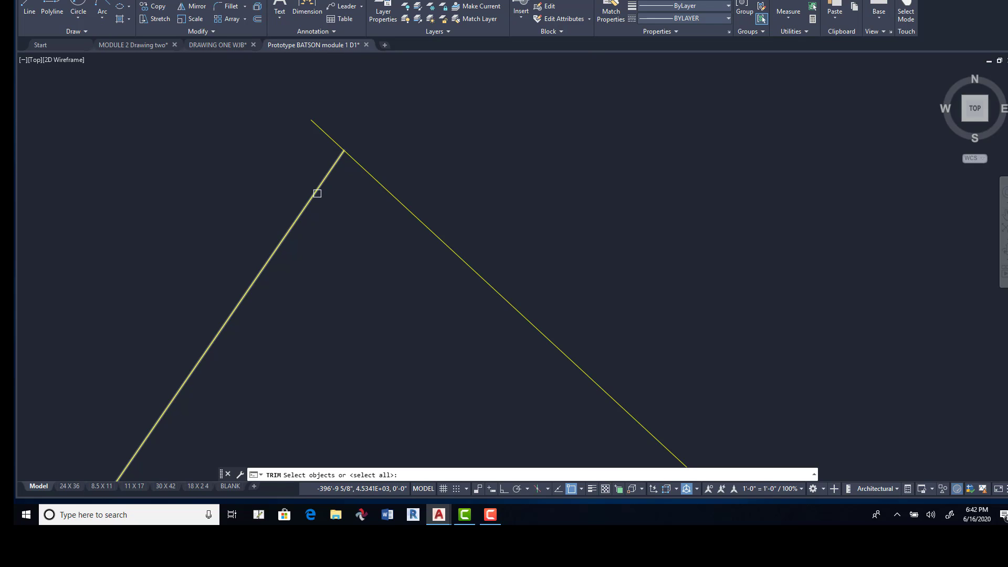
{"action": "left_click", "coordinate": [316, 194]}
{"action": "key", "text": "Return"}
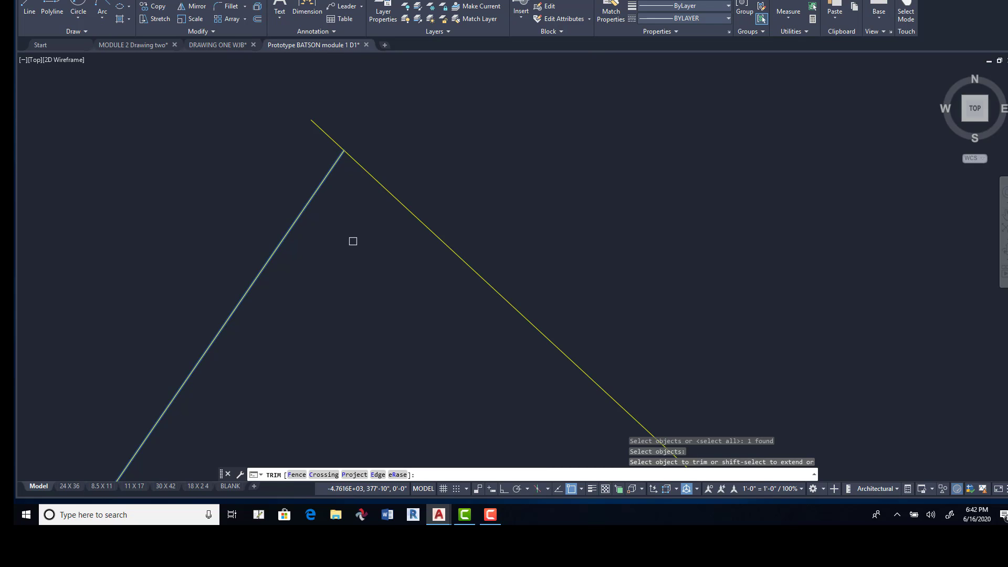
{"action": "key", "text": "Return"}
{"action": "scroll", "coordinate": [506, 293], "scroll_direction": "down", "scroll_amount": 6}
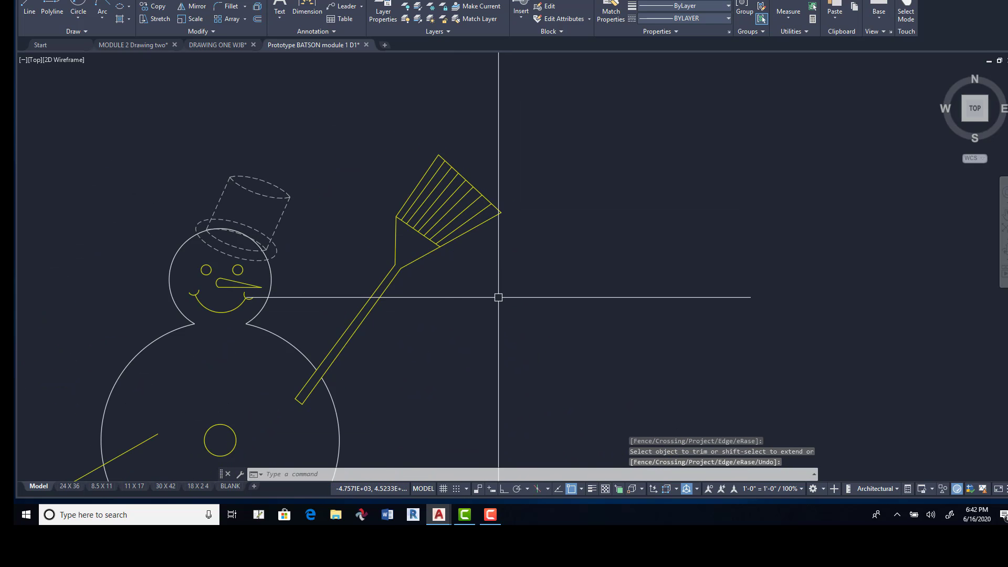
Move the snowman, its ground line and the circles below it to the right, away from the learning objectives notes.
{"action": "scroll", "coordinate": [476, 239], "scroll_direction": "down", "scroll_amount": 3}
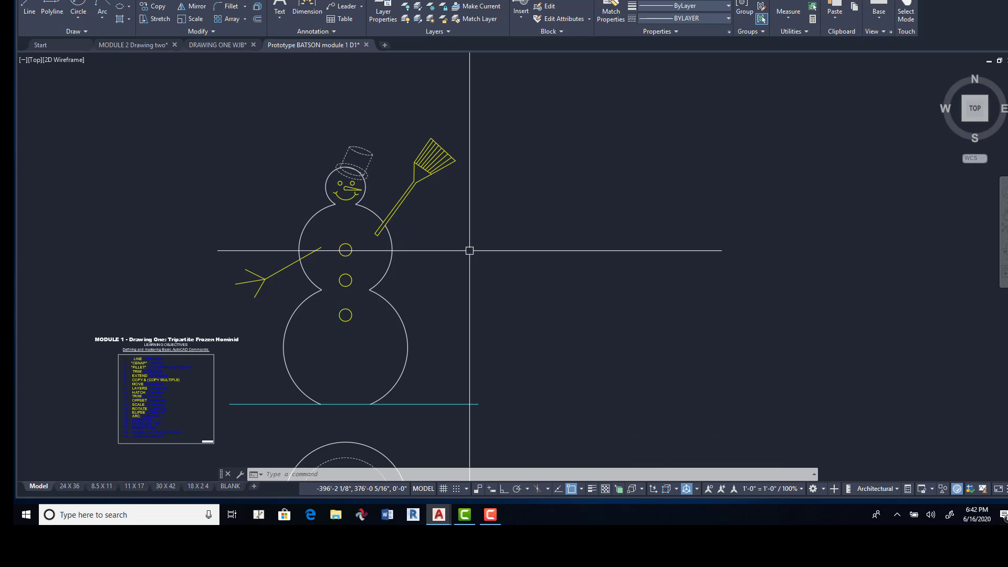
{"action": "middle_click_drag", "start_coordinate": [454, 280], "coordinate": [462, 181]}
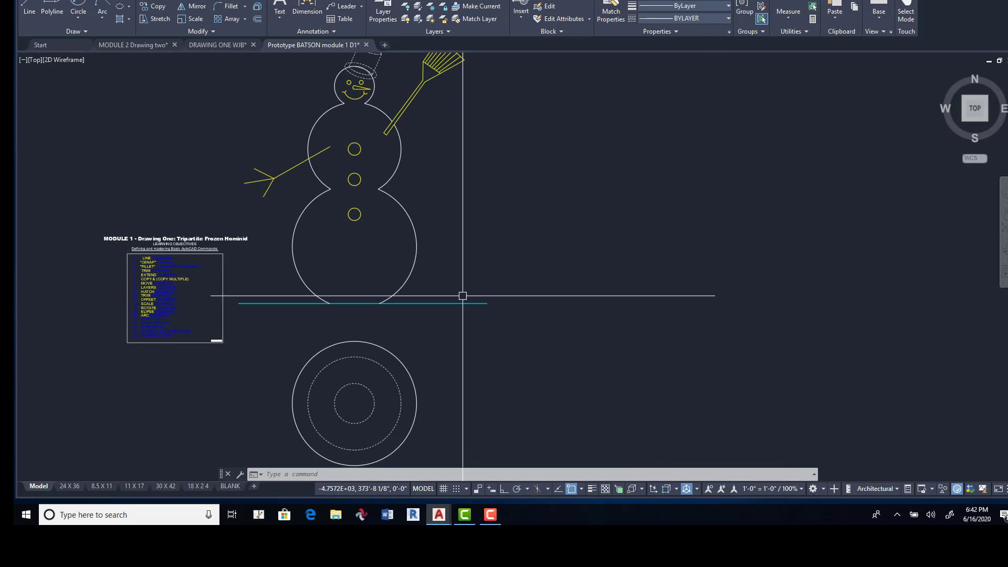
{"action": "scroll", "coordinate": [454, 254], "scroll_direction": "down", "scroll_amount": 2}
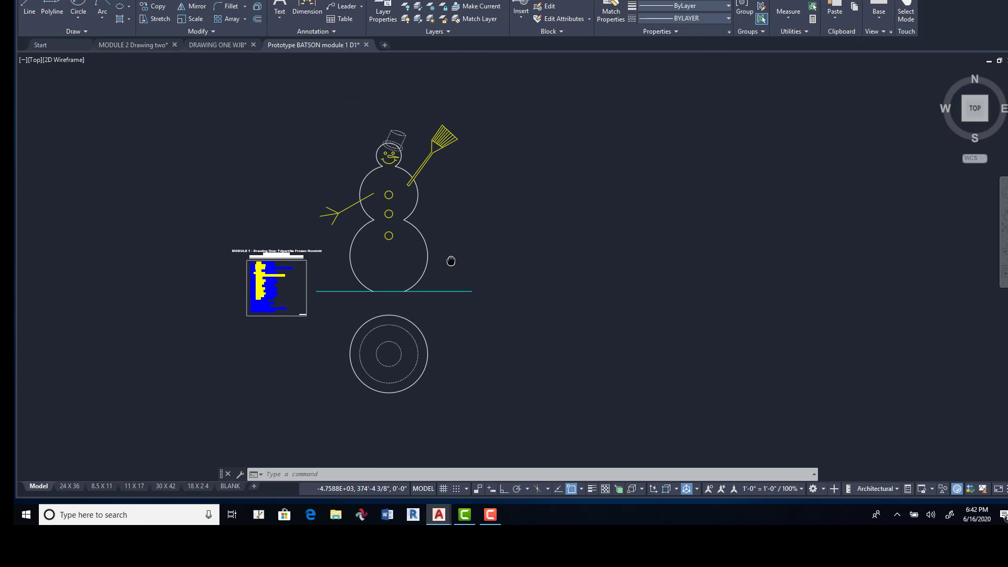
{"action": "left_click", "coordinate": [517, 89]}
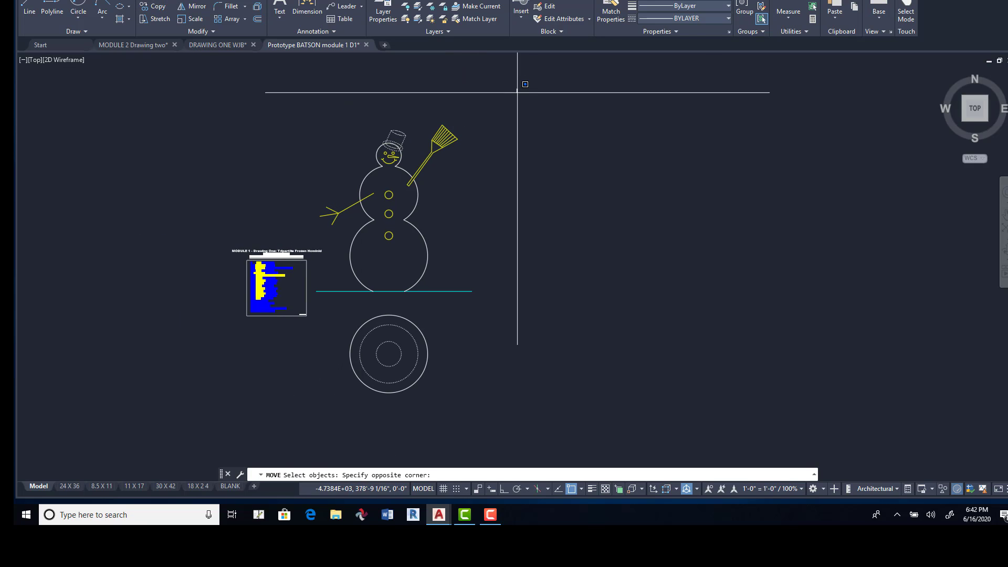
{"action": "left_click", "coordinate": [322, 420]}
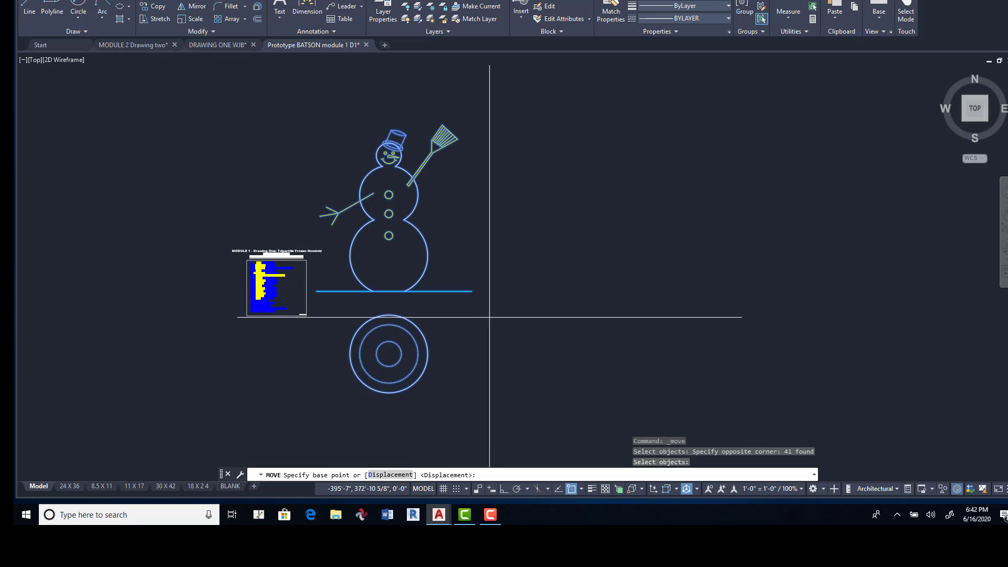
{"action": "left_click", "coordinate": [502, 308]}
{"action": "left_click", "coordinate": [608, 305]}
Make the blue dimension layer the current layer.
{"action": "key", "text": "Return"}
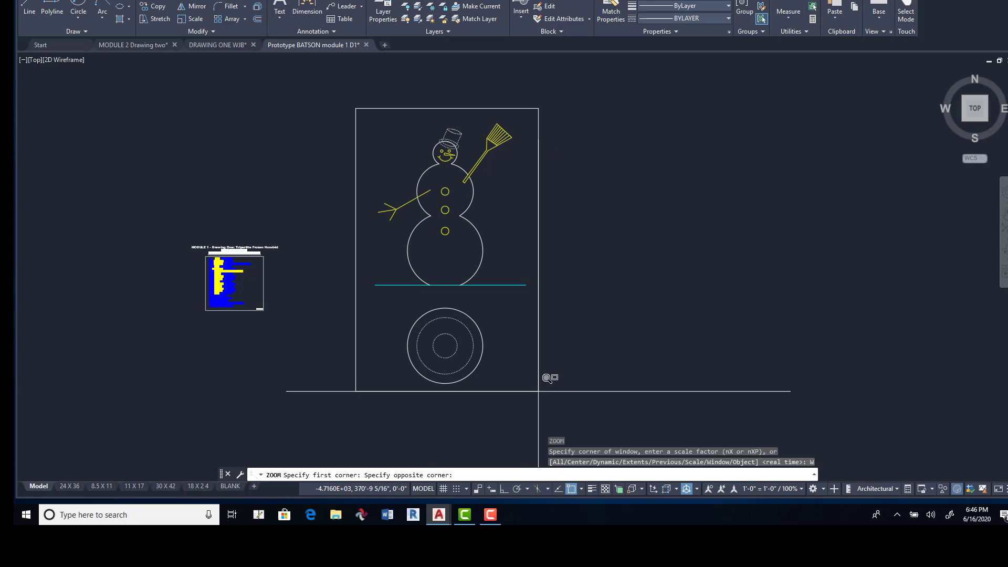
{"action": "left_click", "coordinate": [540, 387]}
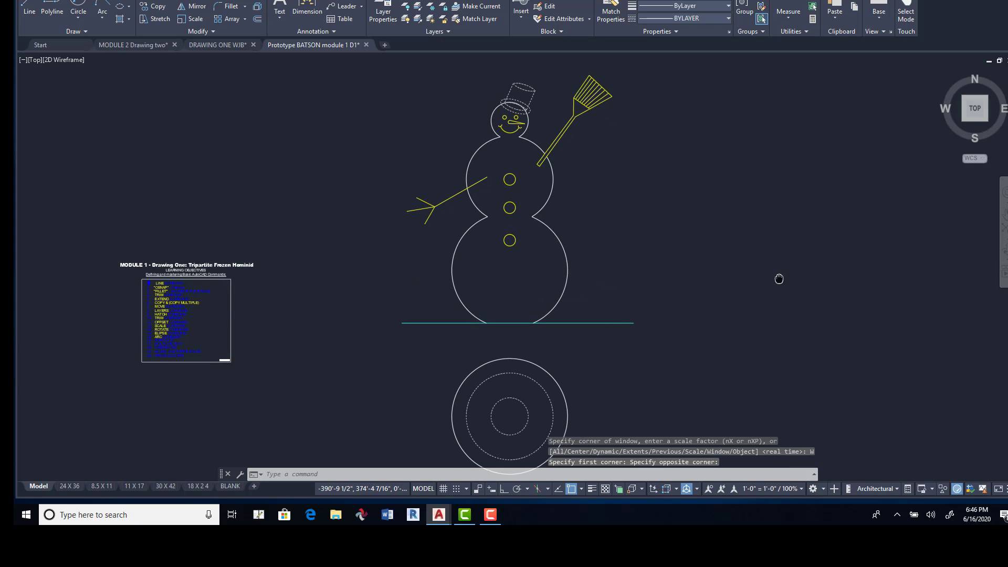
{"action": "middle_click_drag", "start_coordinate": [779, 279], "coordinate": [543, 269]}
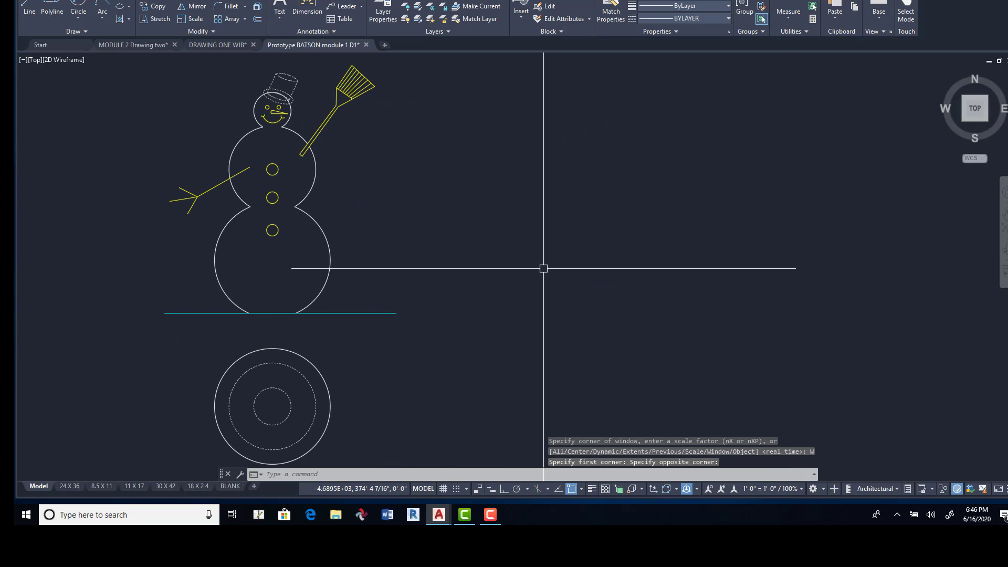
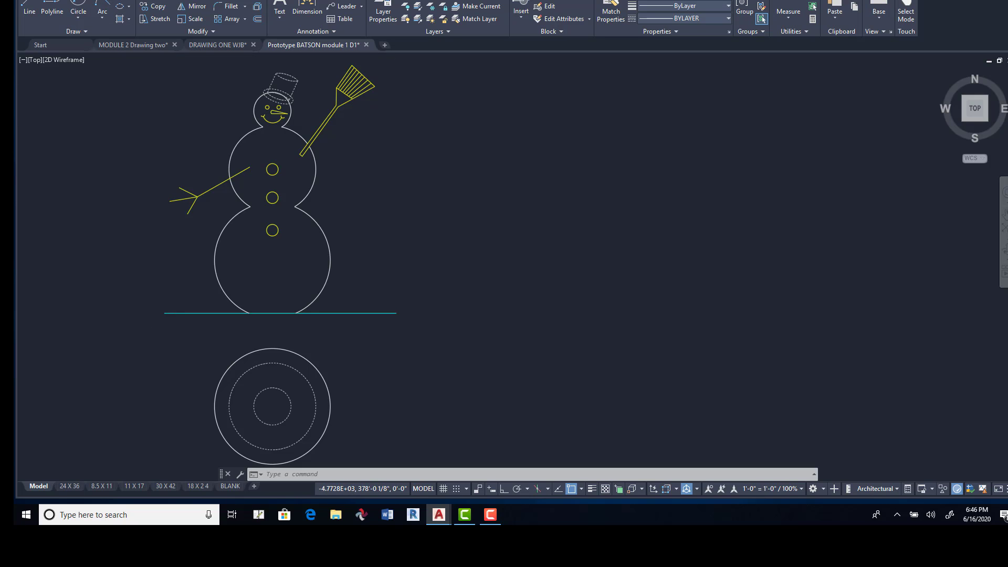
{"action": "left_click", "coordinate": [383, 9]}
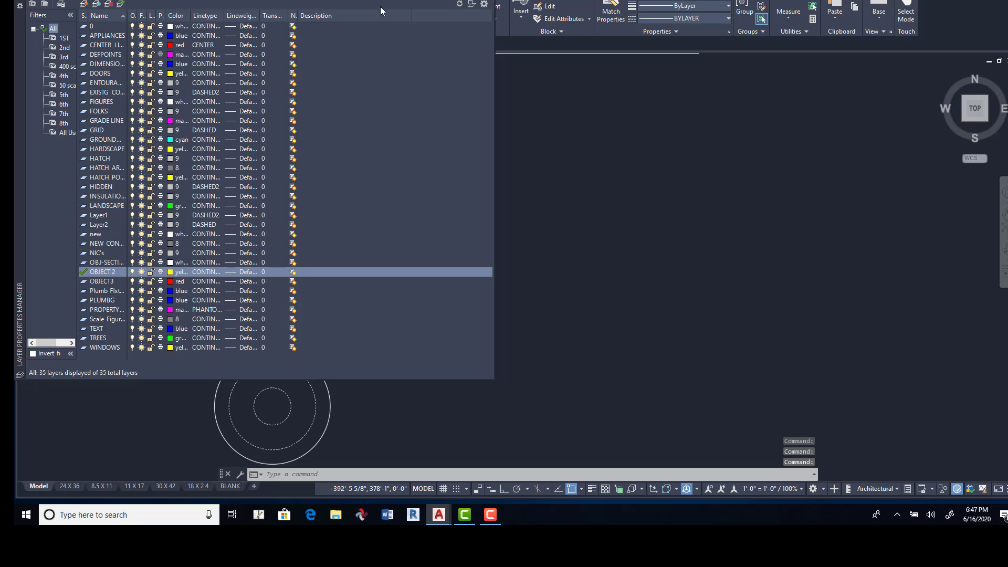
{"action": "double_click", "coordinate": [117, 65]}
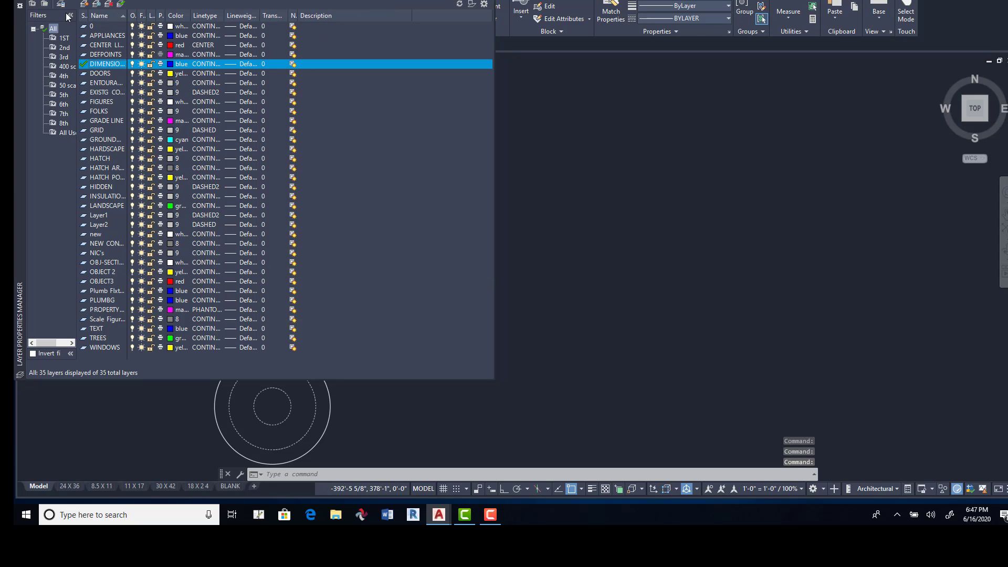
{"action": "left_click", "coordinate": [20, 1]}
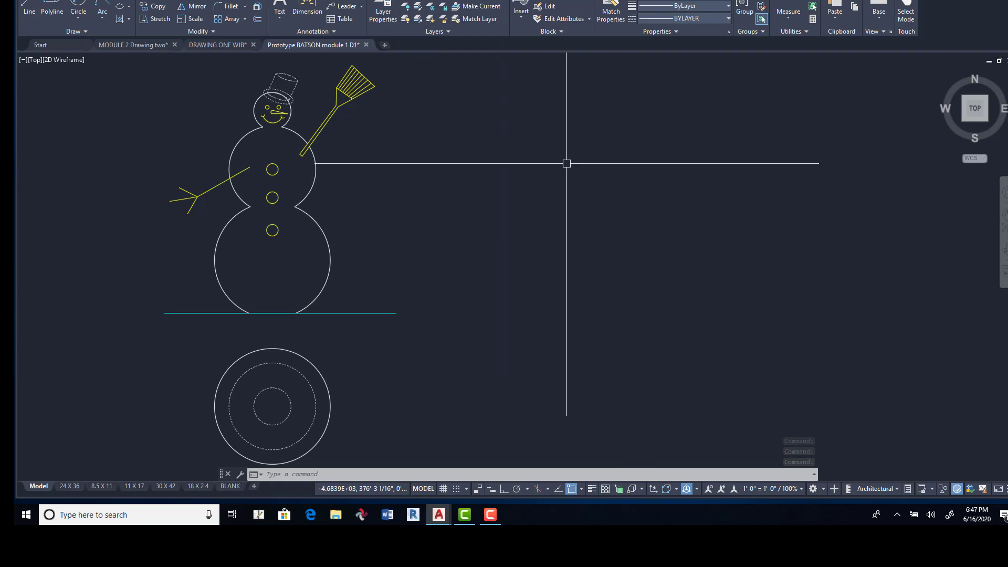
Add a vertical linear dimension between the bottom and top quadrants of the plan view's outer circle, placed to its left.
{"action": "middle_click_drag", "start_coordinate": [479, 361], "coordinate": [580, 250]}
{"action": "scroll", "coordinate": [394, 302], "scroll_direction": "up", "scroll_amount": 4}
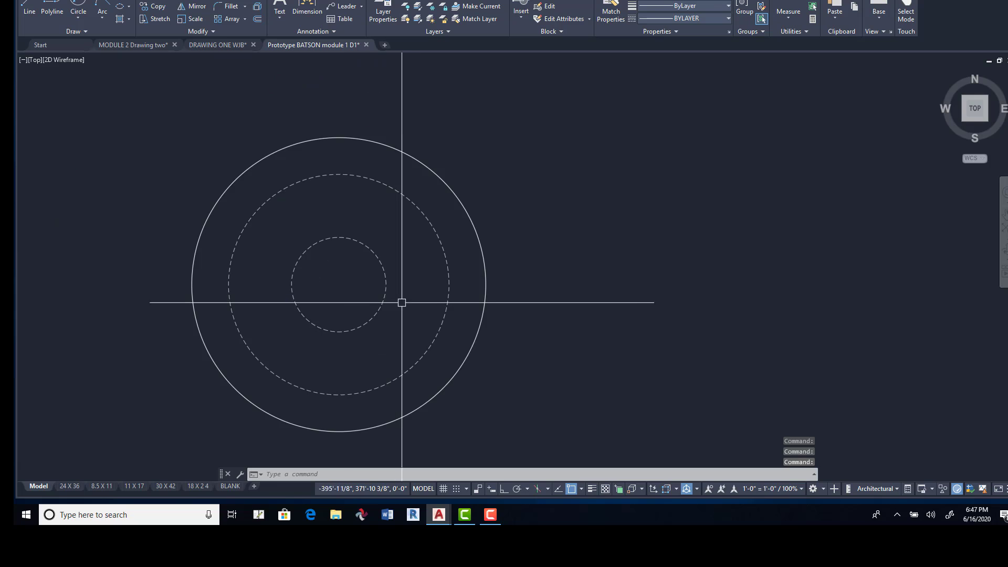
{"action": "scroll", "coordinate": [460, 291], "scroll_direction": "down", "scroll_amount": 2}
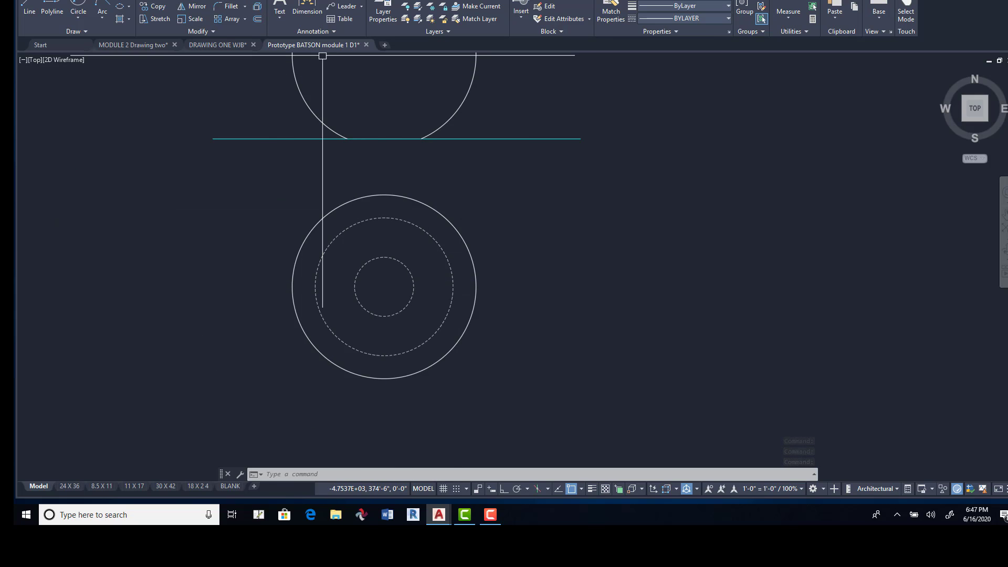
{"action": "left_click", "coordinate": [105, 0]}
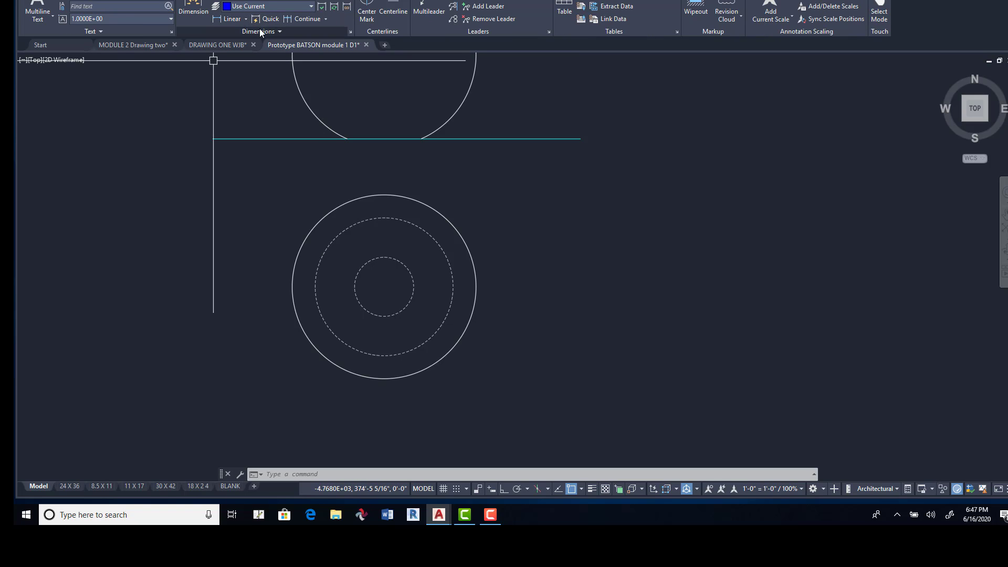
{"action": "left_click", "coordinate": [245, 20]}
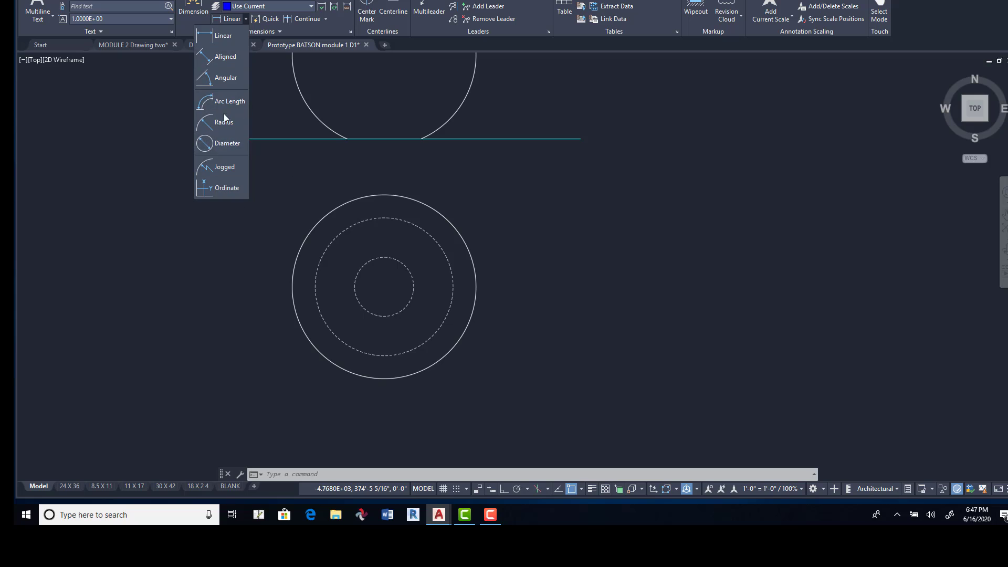
{"action": "left_click", "coordinate": [203, 243]}
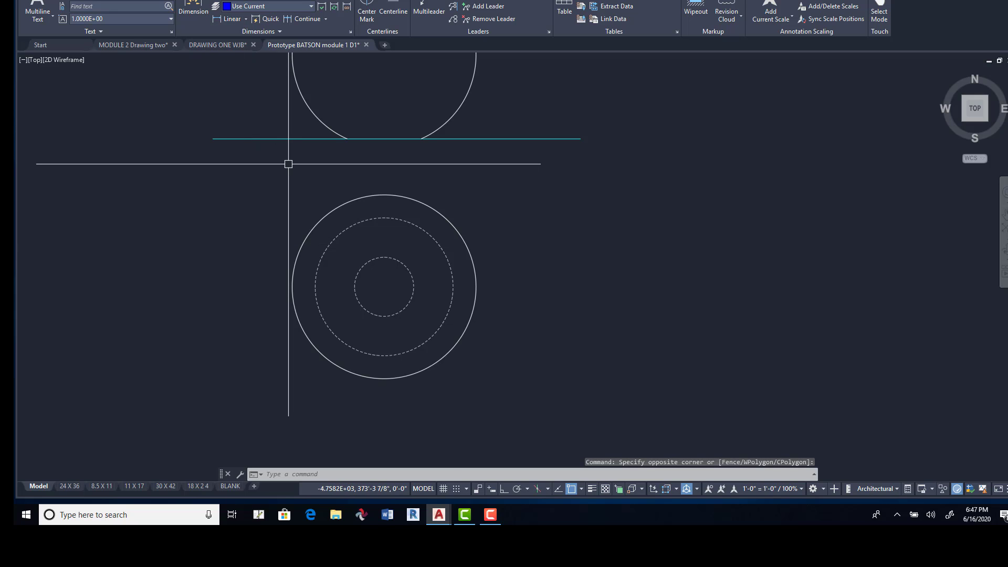
{"action": "middle_click_drag", "start_coordinate": [448, 212], "coordinate": [439, 257]}
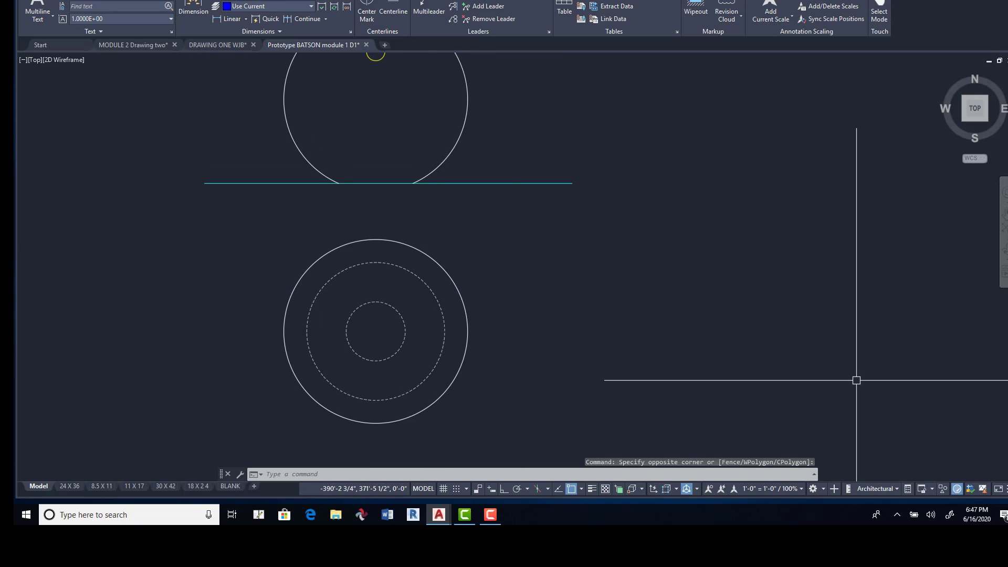
{"action": "left_click", "coordinate": [234, 21]}
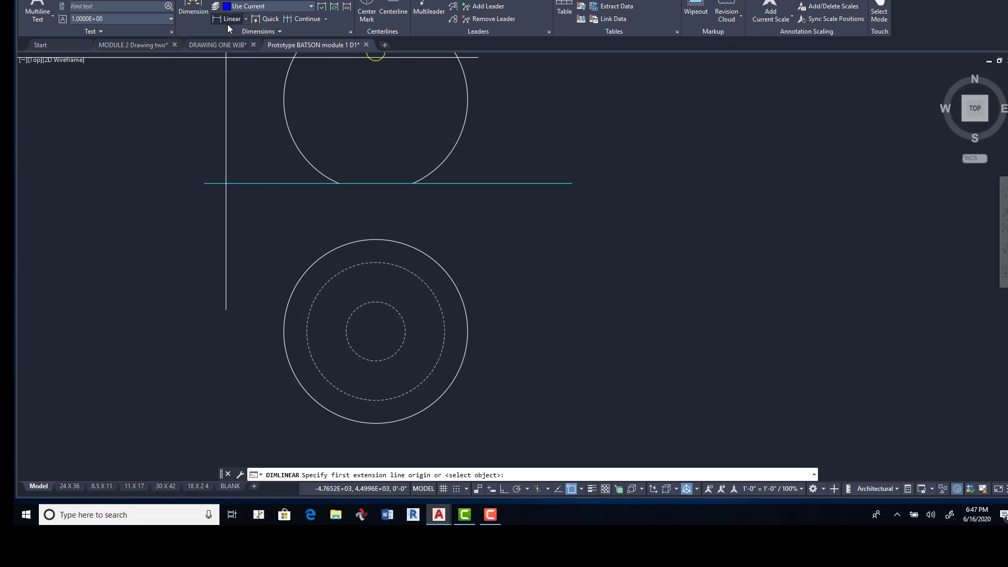
{"action": "left_click", "coordinate": [582, 489]}
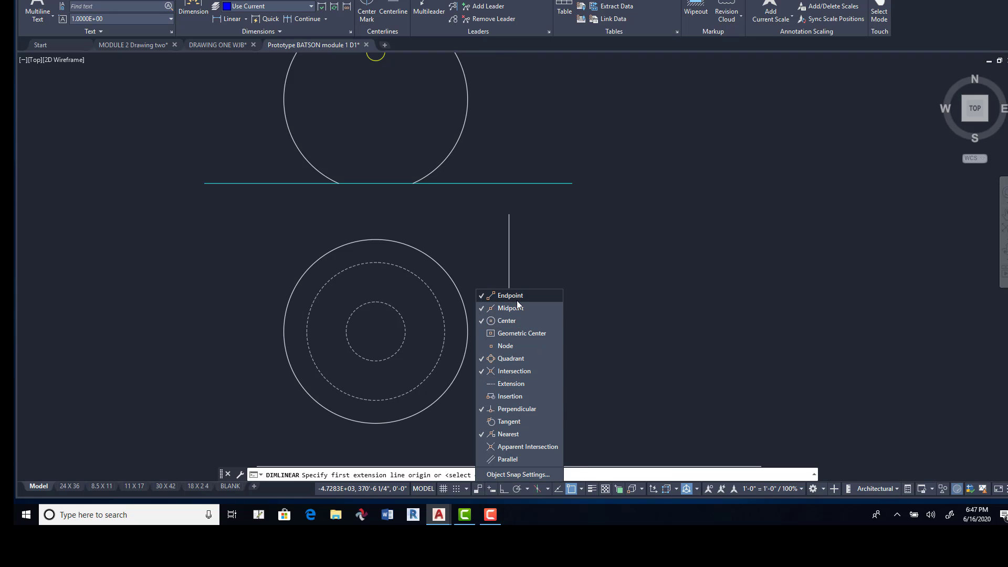
{"action": "left_click", "coordinate": [491, 362]}
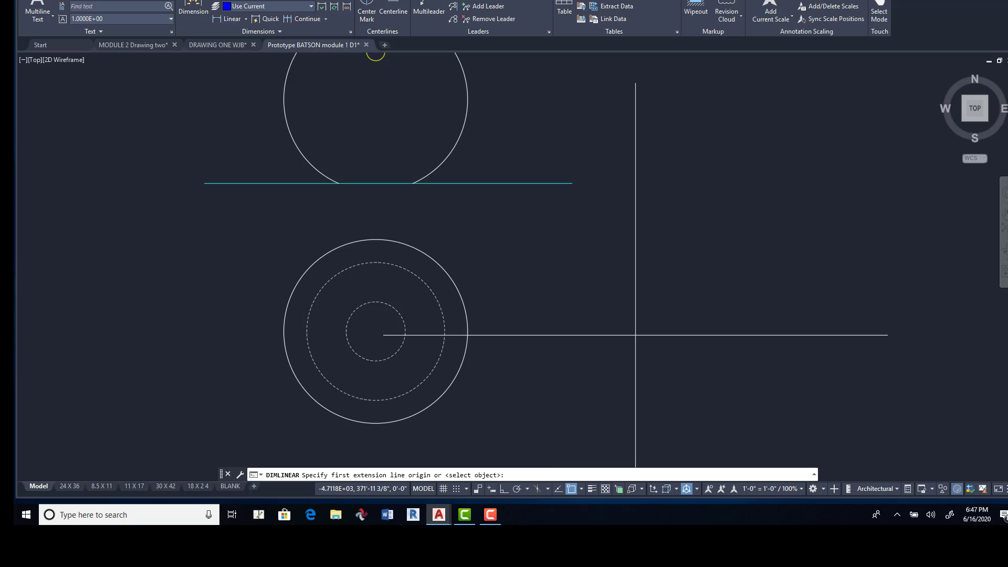
{"action": "left_click", "coordinate": [376, 423]}
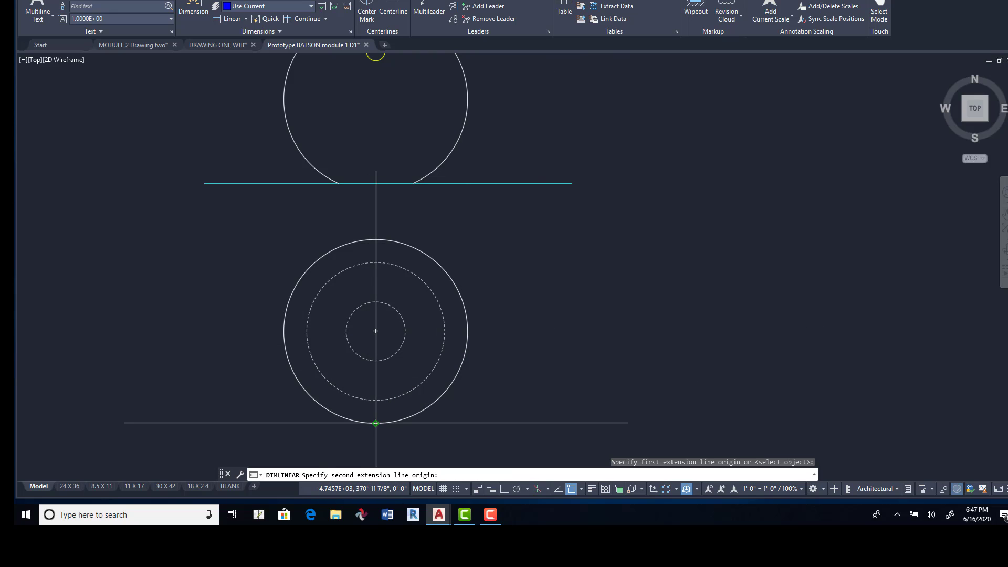
{"action": "left_click", "coordinate": [376, 239]}
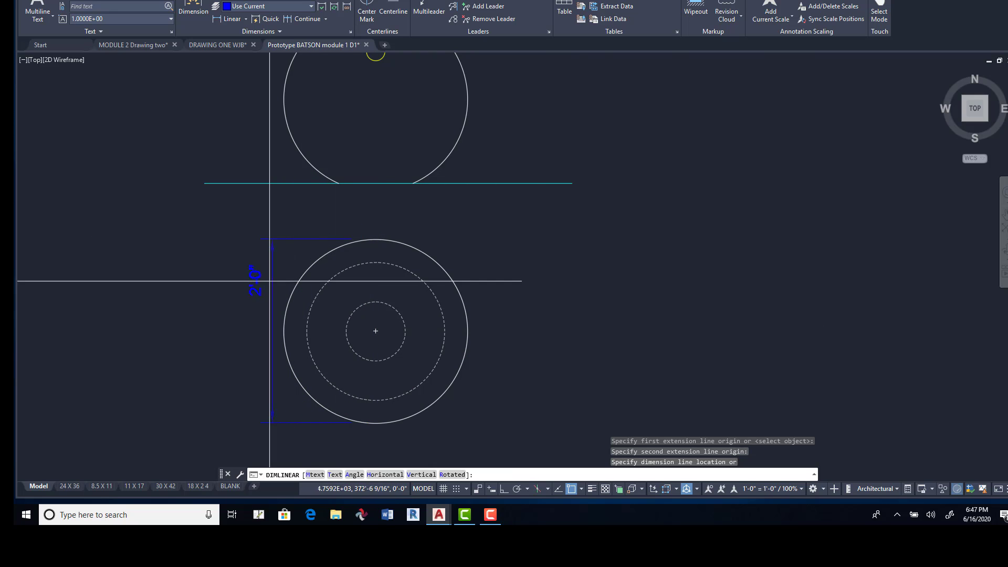
{"action": "left_click", "coordinate": [231, 336]}
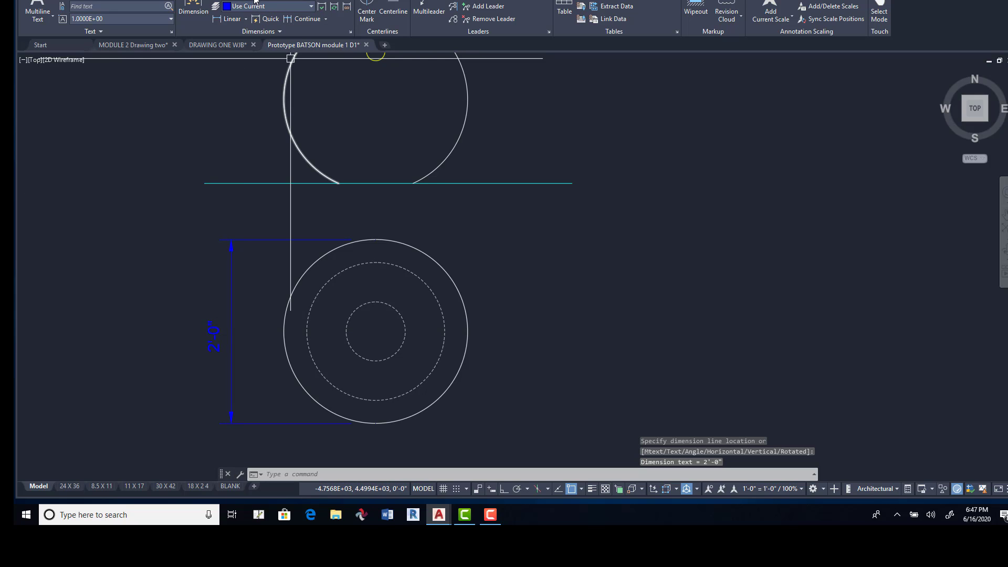
Try the ARCH 4 dimension style on a second vertical linear dimension of the plan view's outer circle, placed outside the first.
{"action": "left_click", "coordinate": [313, 2]}
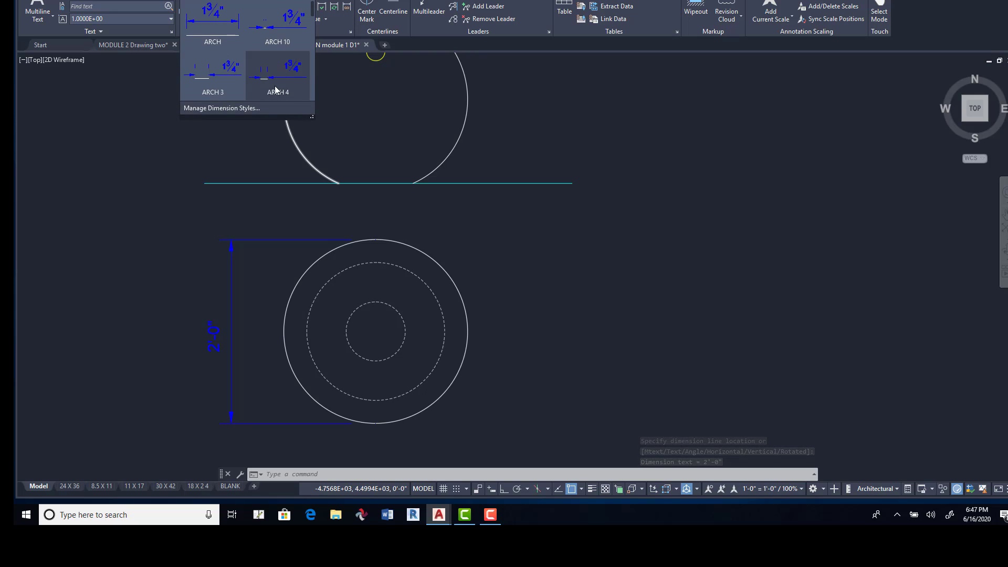
{"action": "left_click", "coordinate": [296, 66]}
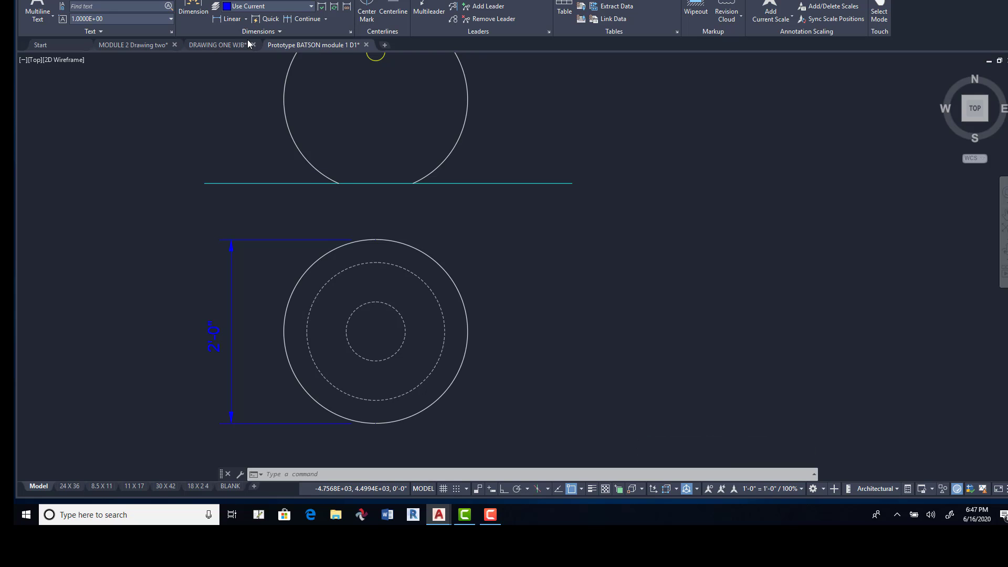
{"action": "left_click", "coordinate": [234, 19]}
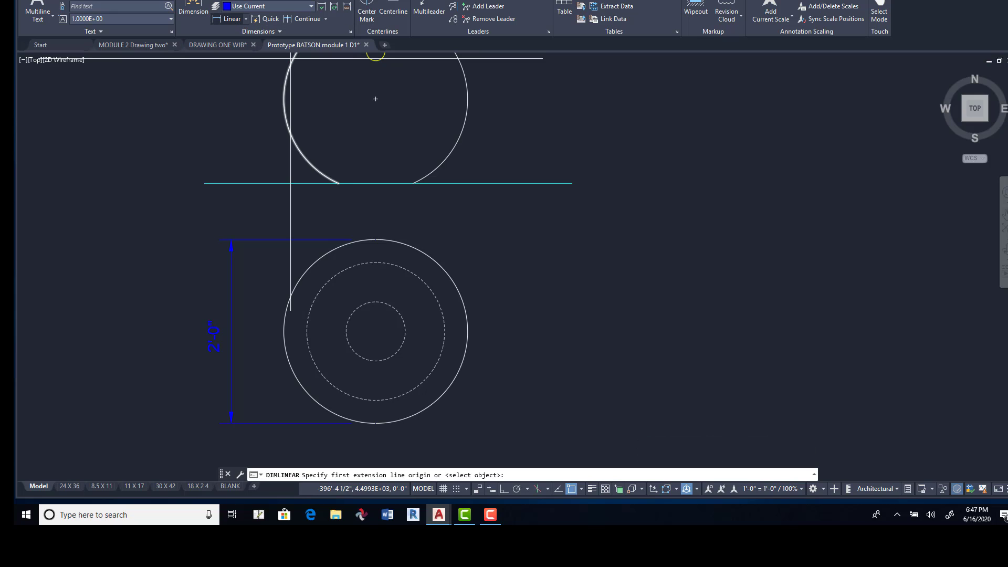
{"action": "left_click", "coordinate": [375, 423]}
{"action": "left_click", "coordinate": [376, 239]}
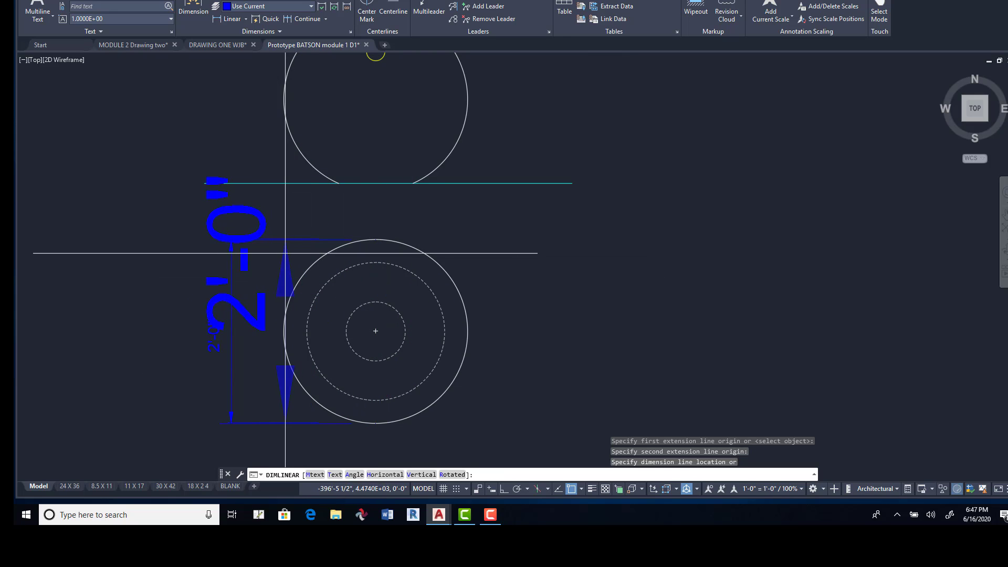
{"action": "left_click", "coordinate": [149, 313]}
{"action": "key", "text": "Return"}
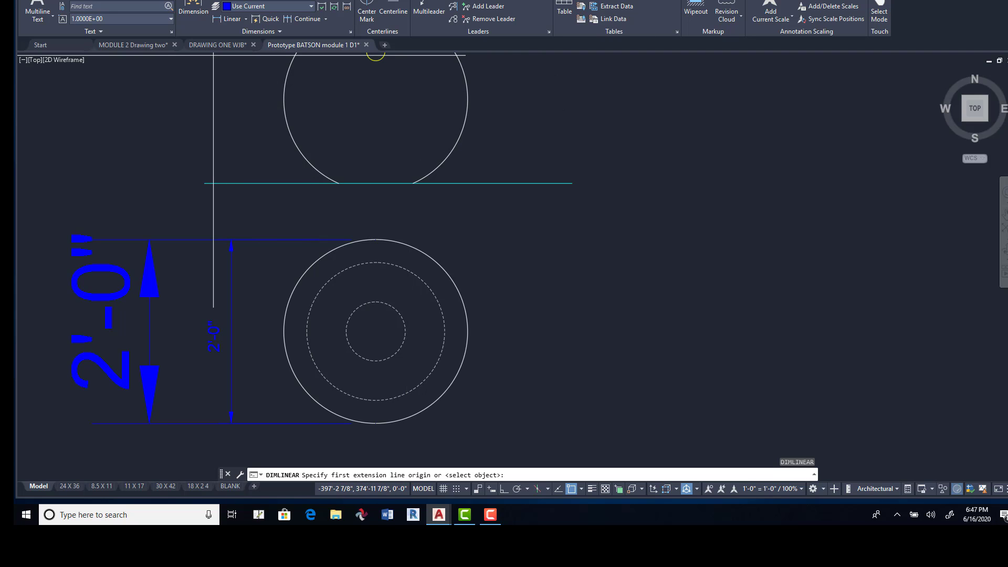
{"action": "key", "text": "Escape"}
Undo the oversized second dimension of the plan view's outer circle.
{"action": "key", "text": "ctrl+p"}
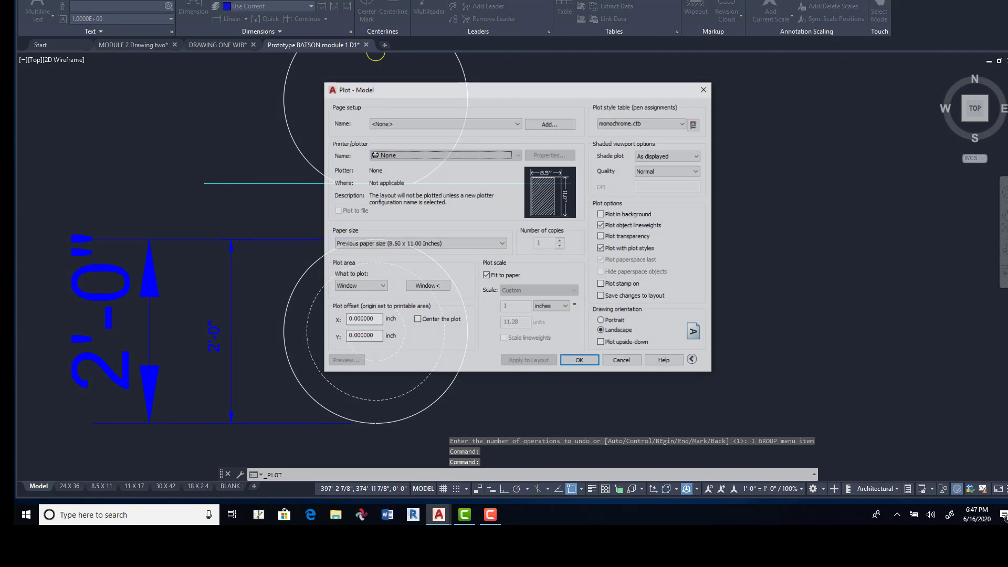
{"action": "left_click", "coordinate": [623, 362]}
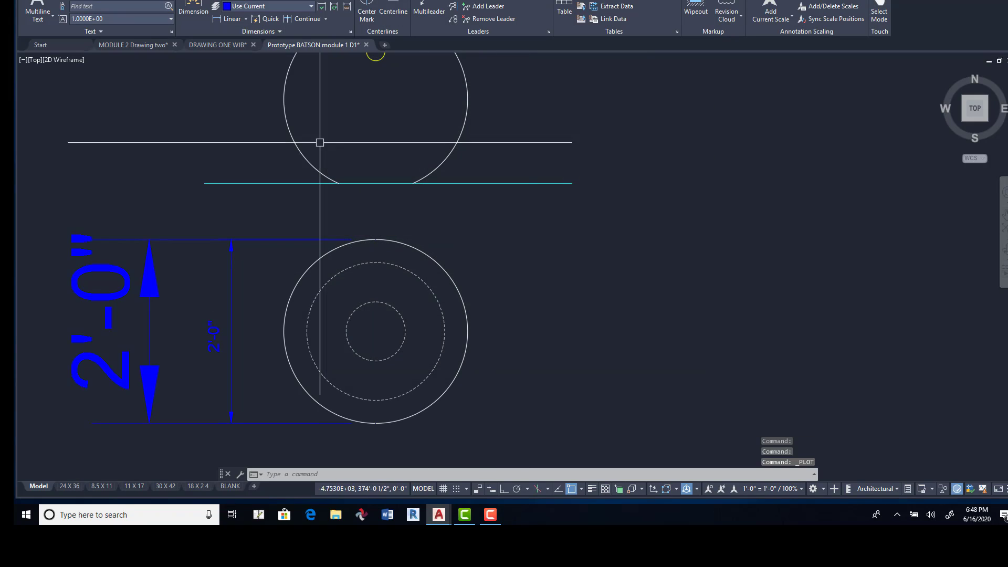
{"action": "key", "text": "ctrl+z"}
{"action": "key", "text": "ctrl+z"}
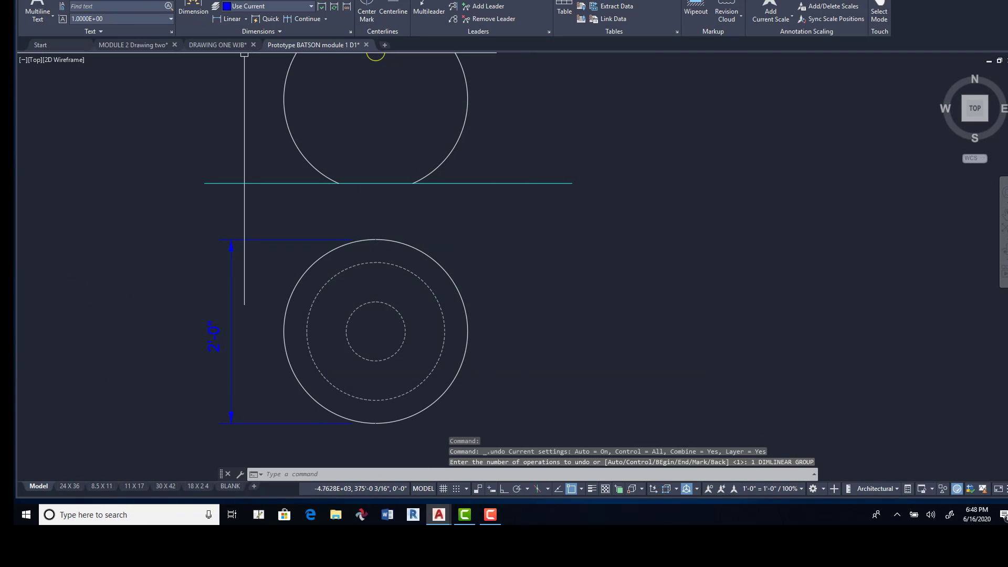
Add a vertical linear dimension from the ground line to the top of the snowman's head, in line with the plan view's dimension.
{"action": "scroll", "coordinate": [275, 332], "scroll_direction": "up", "scroll_amount": 2}
{"action": "scroll", "coordinate": [476, 270], "scroll_direction": "down", "scroll_amount": 3}
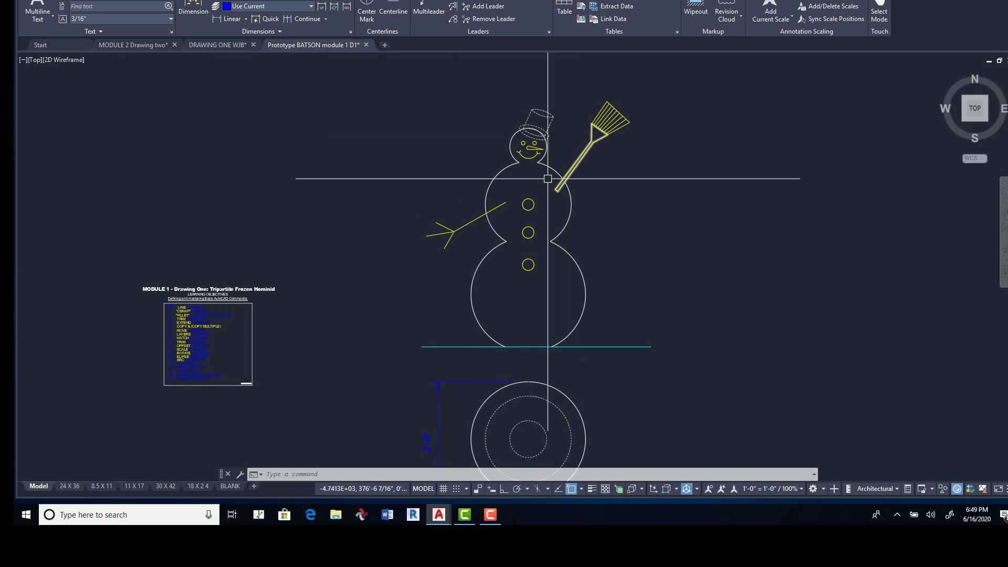
{"action": "left_click", "coordinate": [230, 19]}
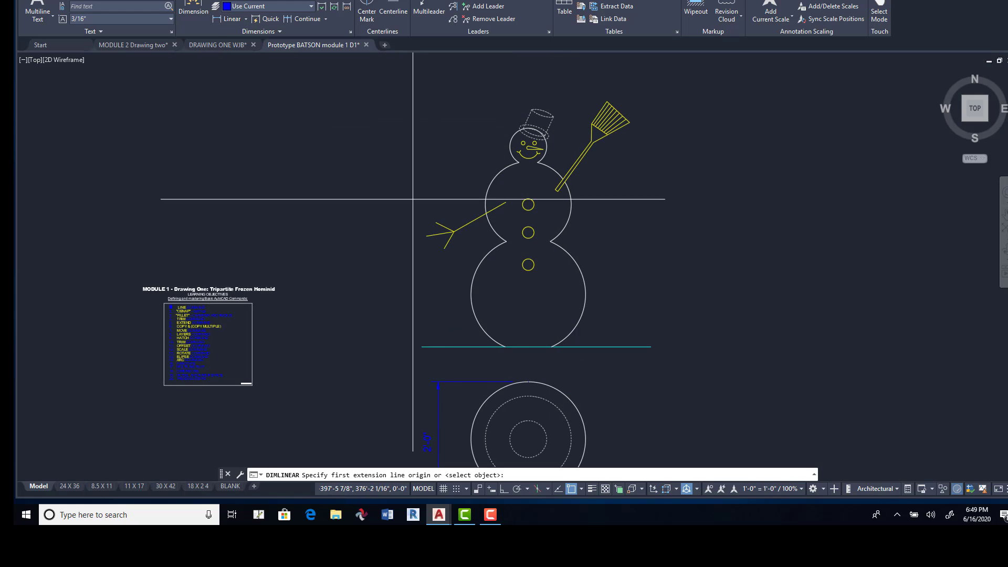
{"action": "left_click", "coordinate": [443, 344]}
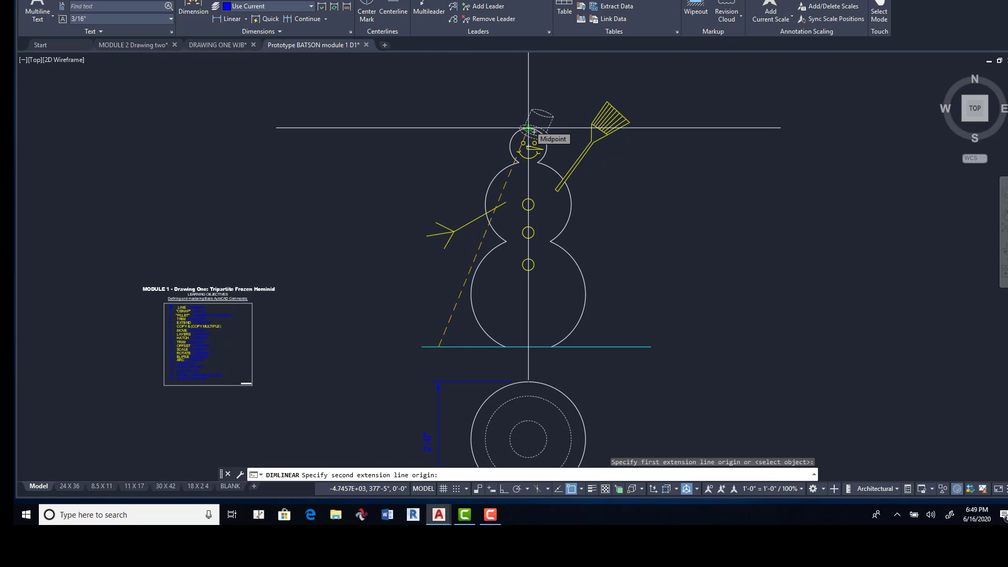
{"action": "scroll", "coordinate": [528, 128], "scroll_direction": "up", "scroll_amount": 5}
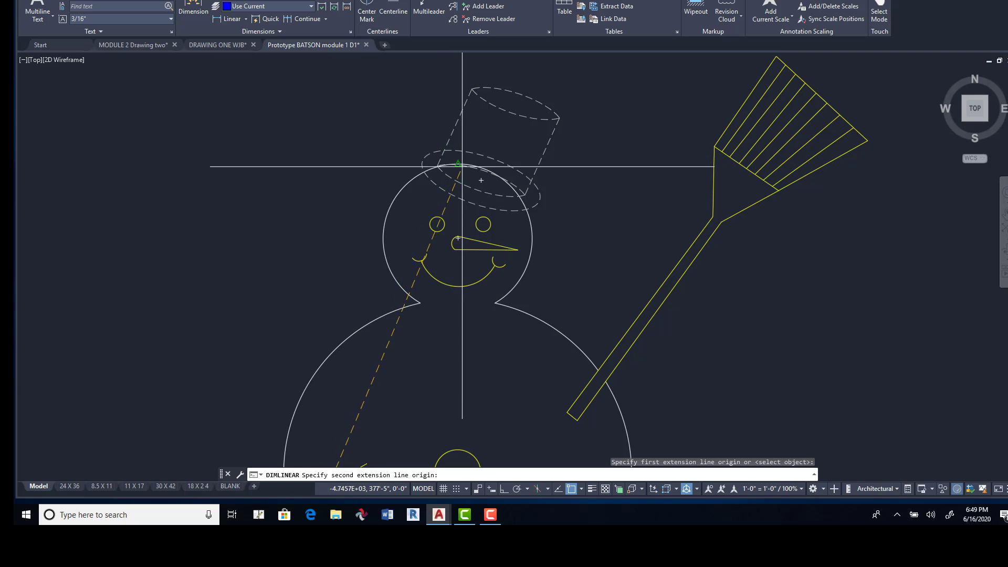
{"action": "scroll", "coordinate": [462, 167], "scroll_direction": "down", "scroll_amount": 3}
{"action": "left_click", "coordinate": [457, 164]}
{"action": "scroll", "coordinate": [266, 247], "scroll_direction": "down", "scroll_amount": 4}
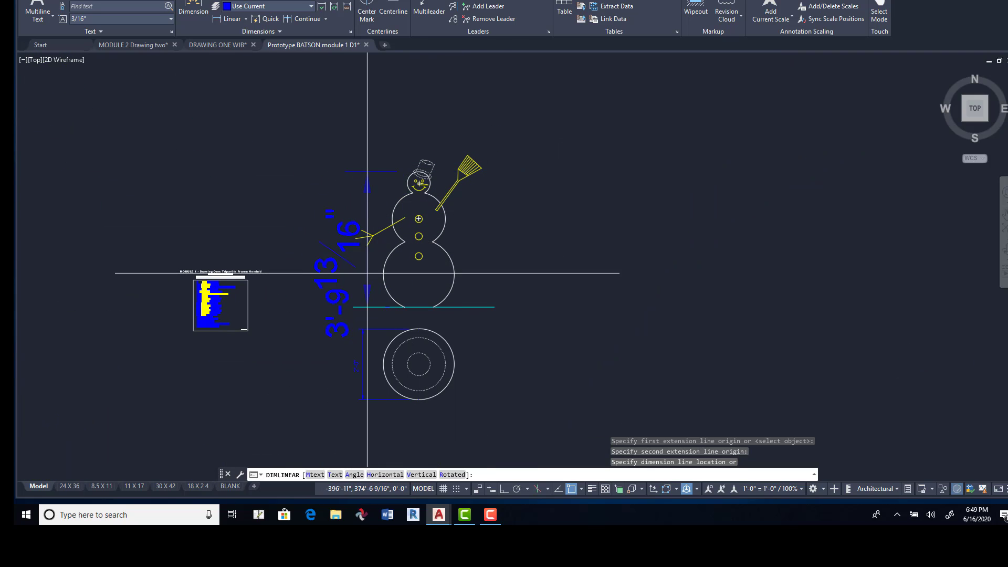
{"action": "scroll", "coordinate": [367, 264], "scroll_direction": "up", "scroll_amount": 6}
{"action": "scroll", "coordinate": [333, 214], "scroll_direction": "down", "scroll_amount": 4}
{"action": "middle_click_drag", "start_coordinate": [334, 233], "coordinate": [244, 129]}
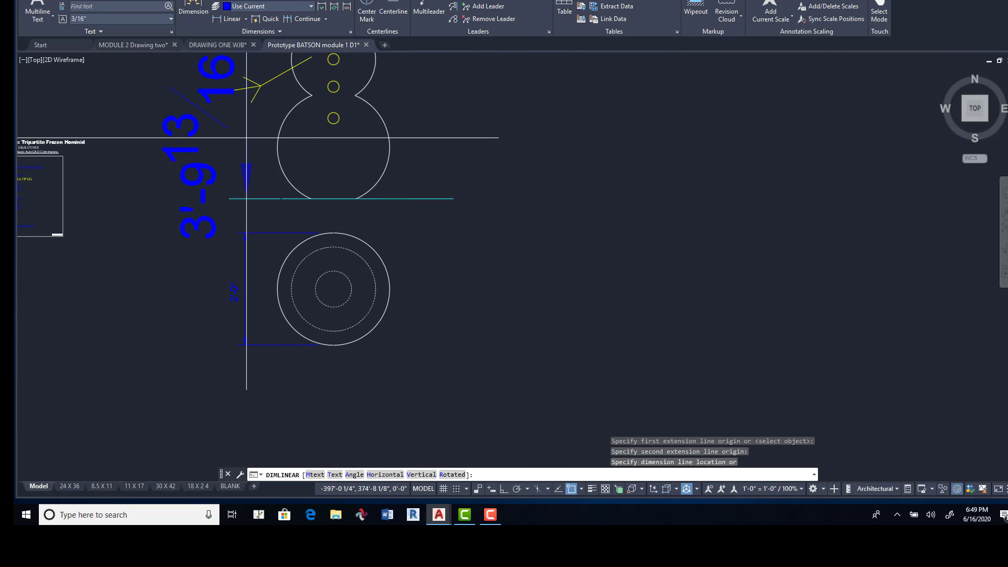
{"action": "left_click", "coordinate": [246, 137]}
{"action": "key", "text": "Return"}
{"action": "scroll", "coordinate": [565, 227], "scroll_direction": "down", "scroll_amount": 3}
{"action": "middle_click_drag", "start_coordinate": [555, 261], "coordinate": [537, 237]}
{"action": "key", "text": "Escape"}
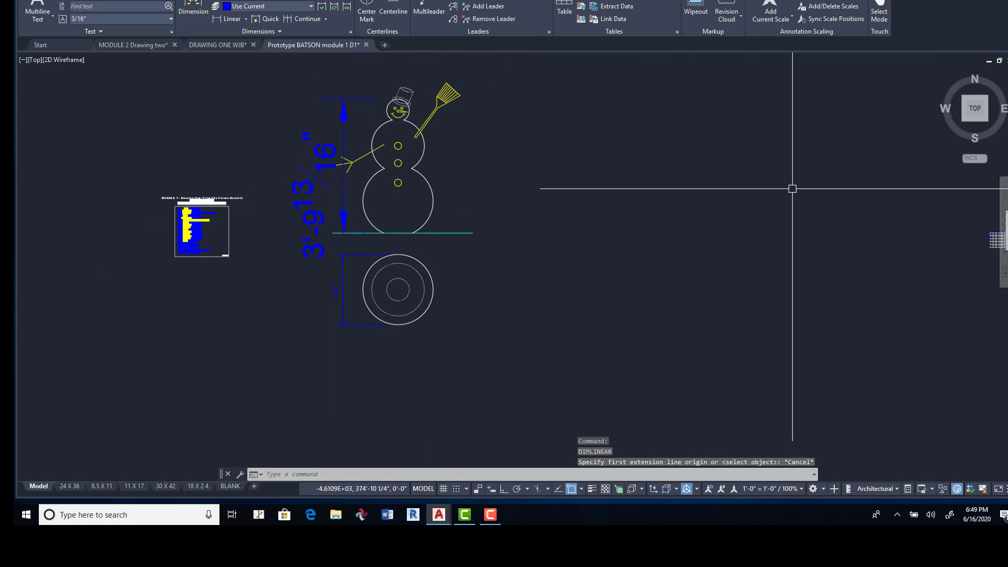
Match the properties of the snowman's height dimension to those of the plan view circle's dimension.
{"action": "type", "text": "ma"}
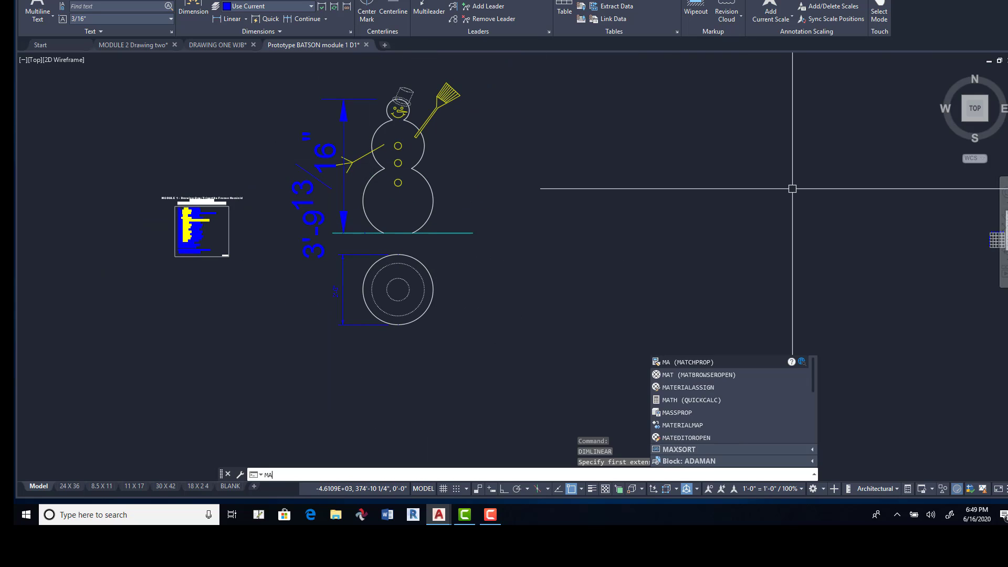
{"action": "key", "text": "Return"}
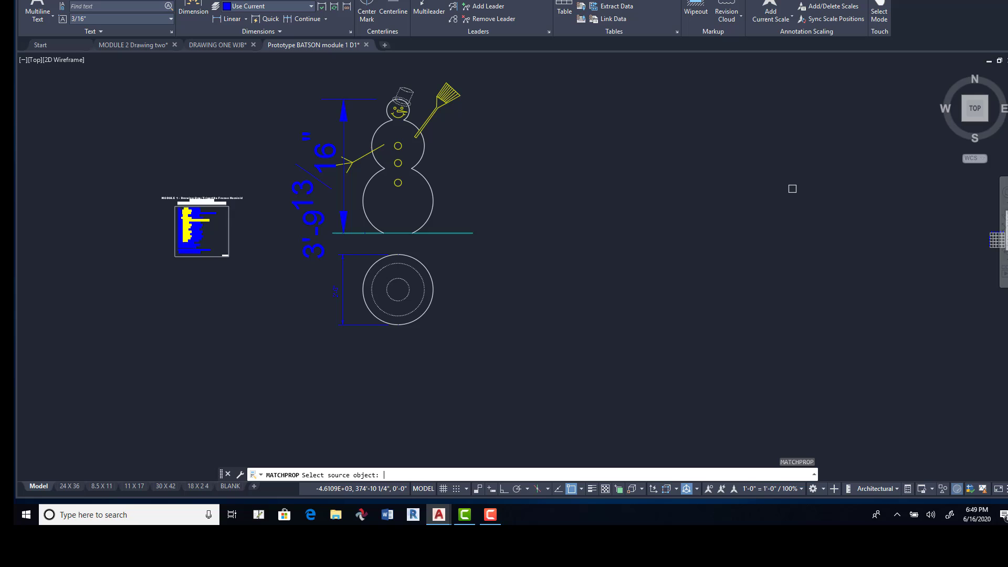
{"action": "left_click", "coordinate": [346, 274]}
{"action": "left_click", "coordinate": [345, 185]}
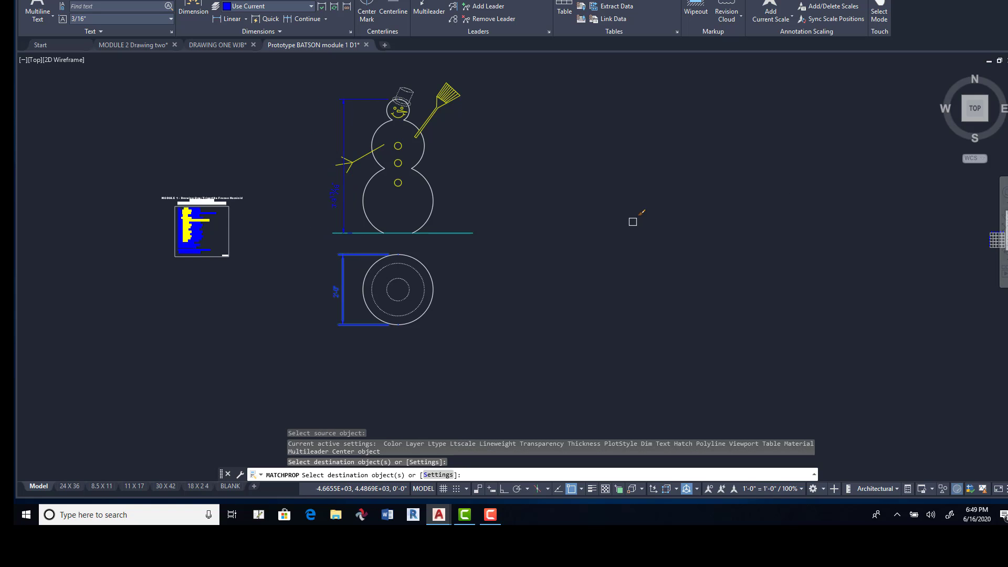
{"action": "key", "text": "Return"}
{"action": "scroll", "coordinate": [372, 171], "scroll_direction": "up", "scroll_amount": 4}
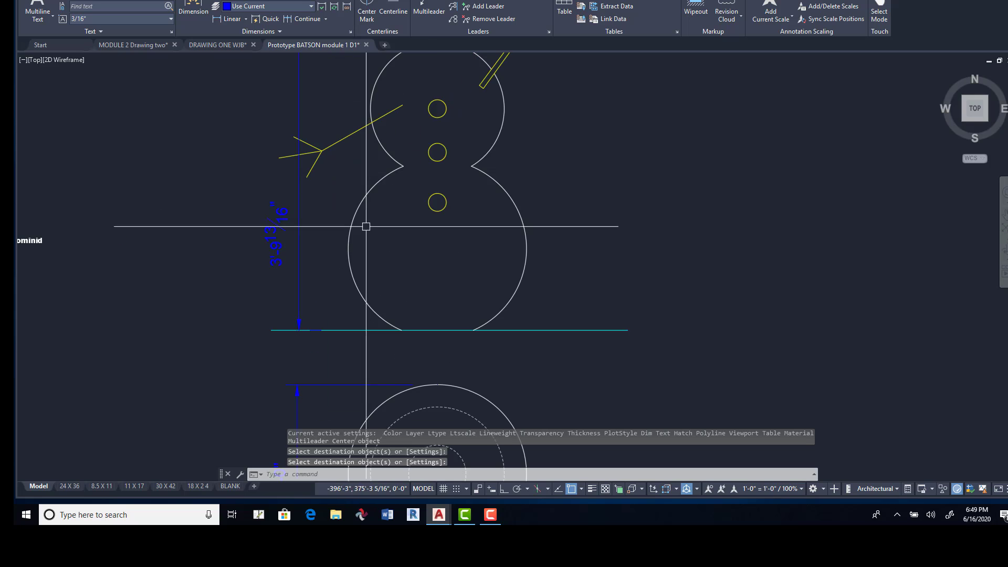
{"action": "scroll", "coordinate": [299, 342], "scroll_direction": "down", "scroll_amount": 4}
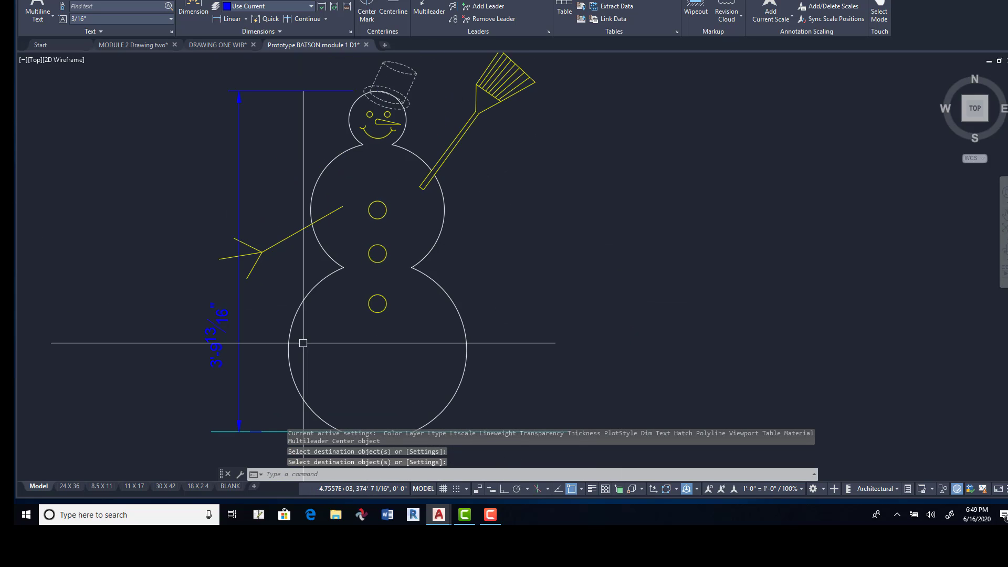
{"action": "scroll", "coordinate": [281, 352], "scroll_direction": "up", "scroll_amount": 6}
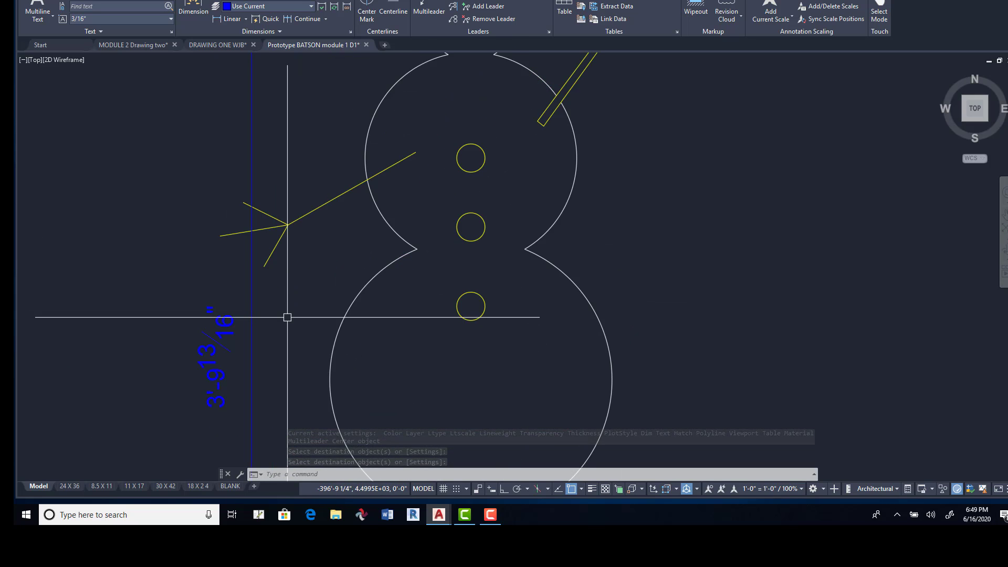
{"action": "scroll", "coordinate": [326, 206], "scroll_direction": "down", "scroll_amount": 3}
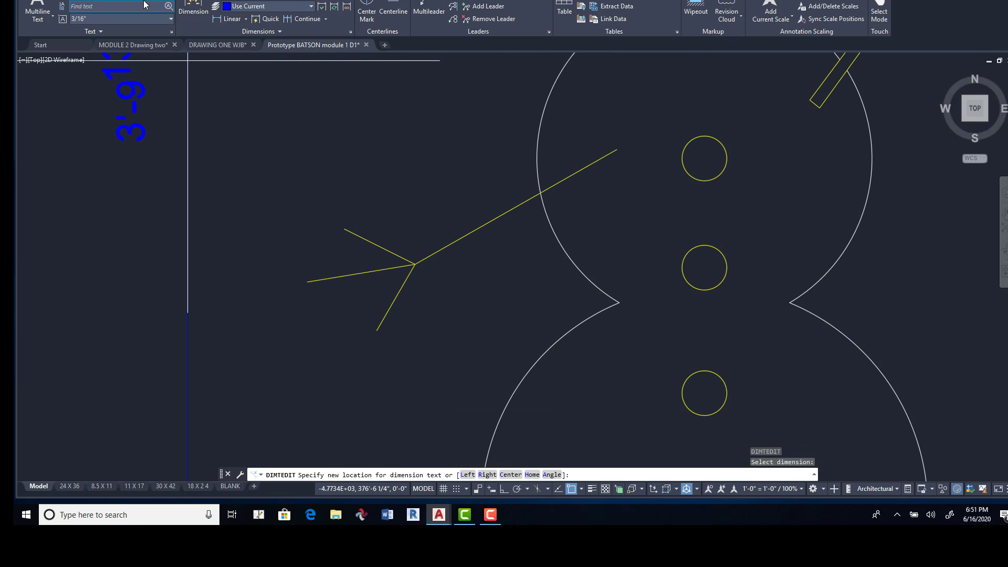
Undo the last relocation of the height dimension's text.
{"action": "key", "text": "ctrl+z"}
{"action": "scroll", "coordinate": [366, 293], "scroll_direction": "down", "scroll_amount": 4}
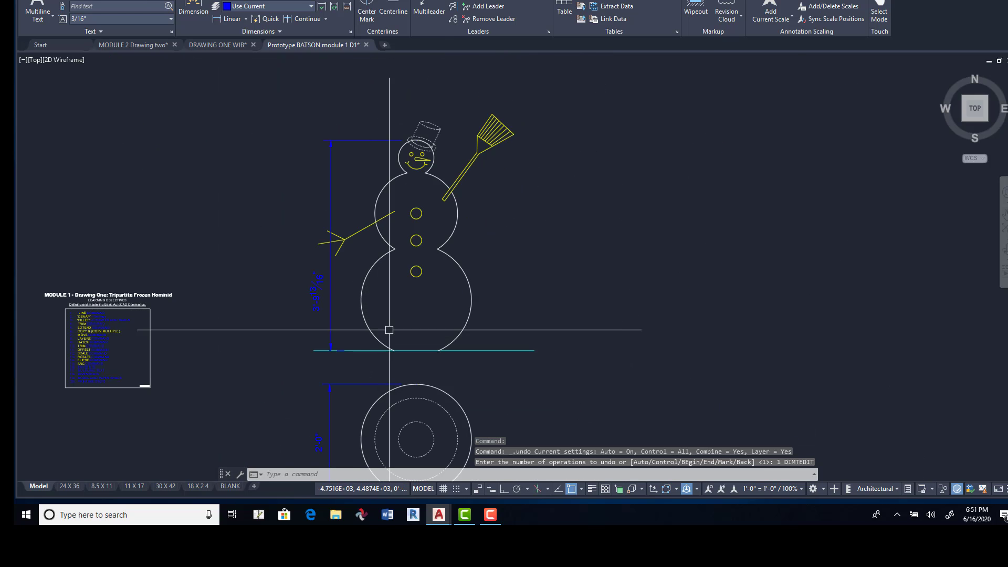
{"action": "middle_click_drag", "start_coordinate": [357, 273], "coordinate": [366, 186]}
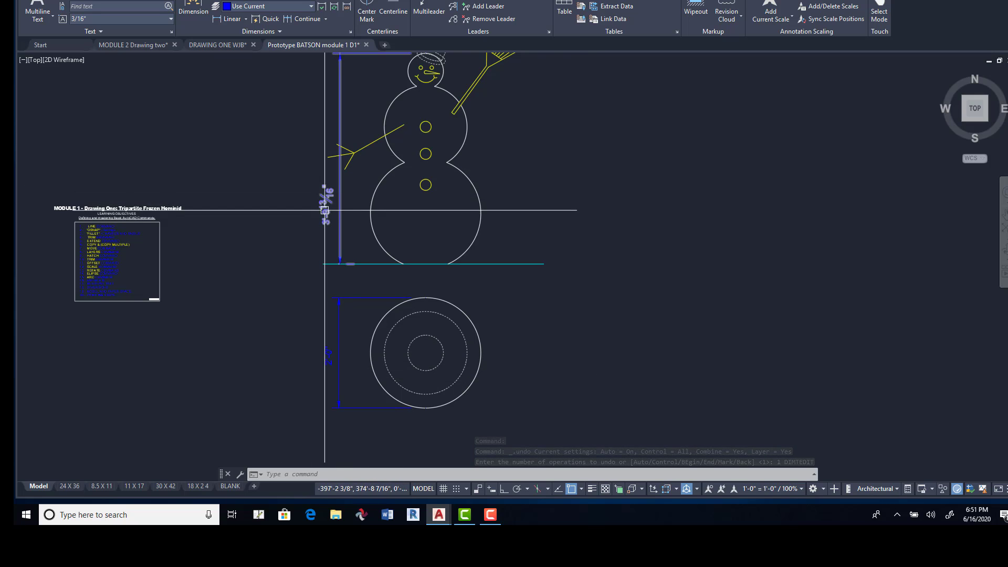
{"action": "middle_click_drag", "start_coordinate": [560, 196], "coordinate": [582, 227]}
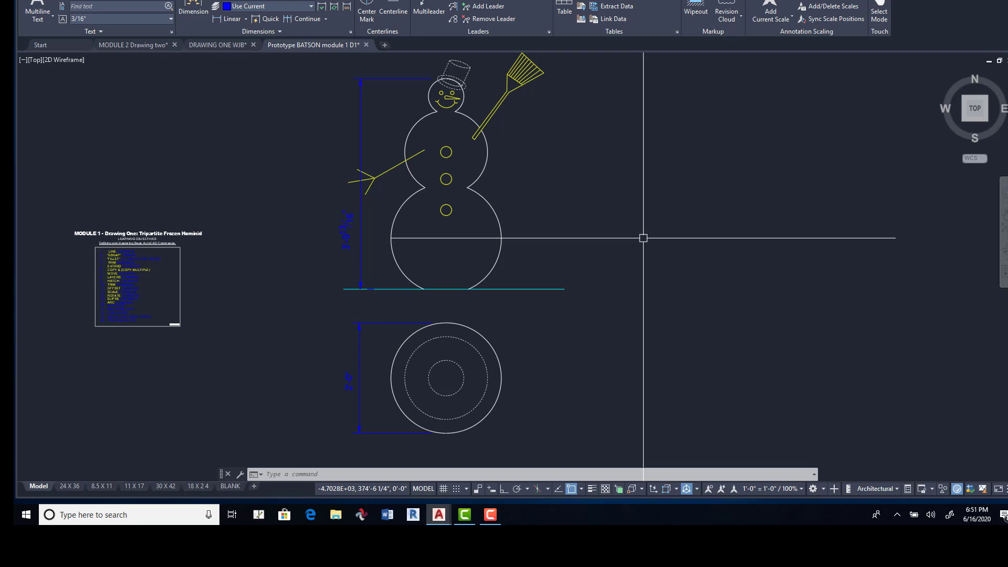
Use DIMTEDIT to move the height dimension's text slightly up beside the bottom body circle, aligning its dimension line with the plan view's dimension.
{"action": "type", "text": "DIMT"}
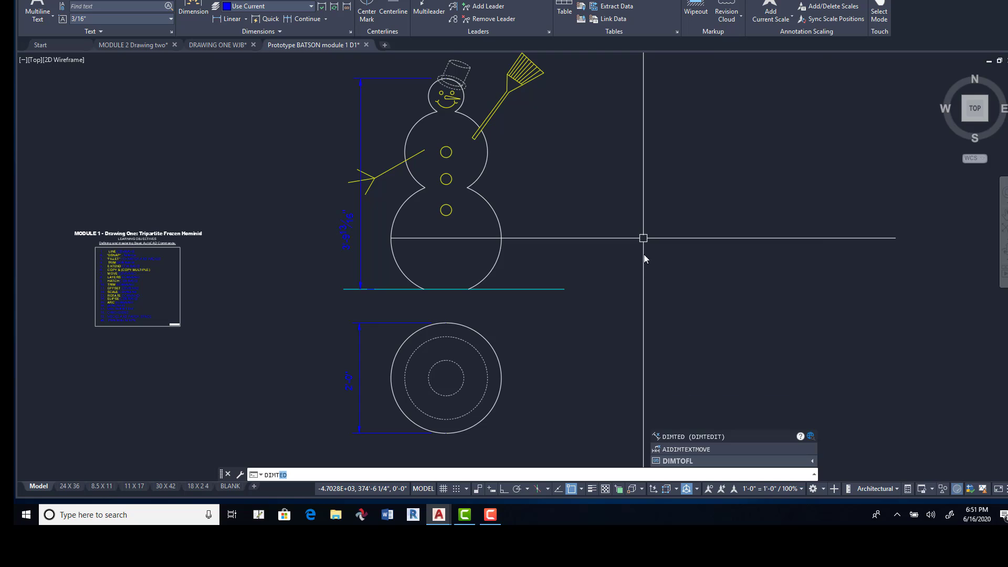
{"action": "left_click", "coordinate": [699, 437]}
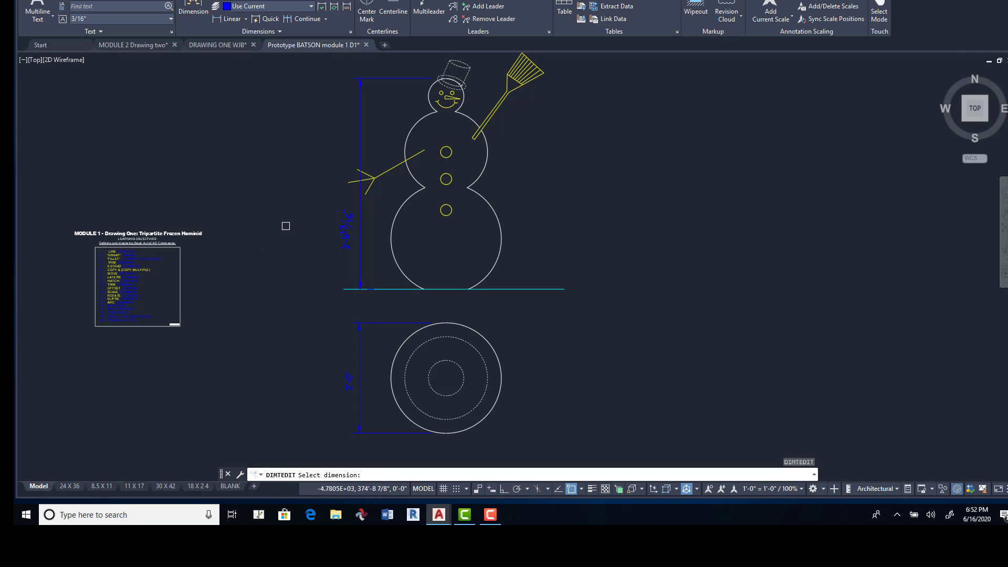
{"action": "left_click", "coordinate": [345, 231]}
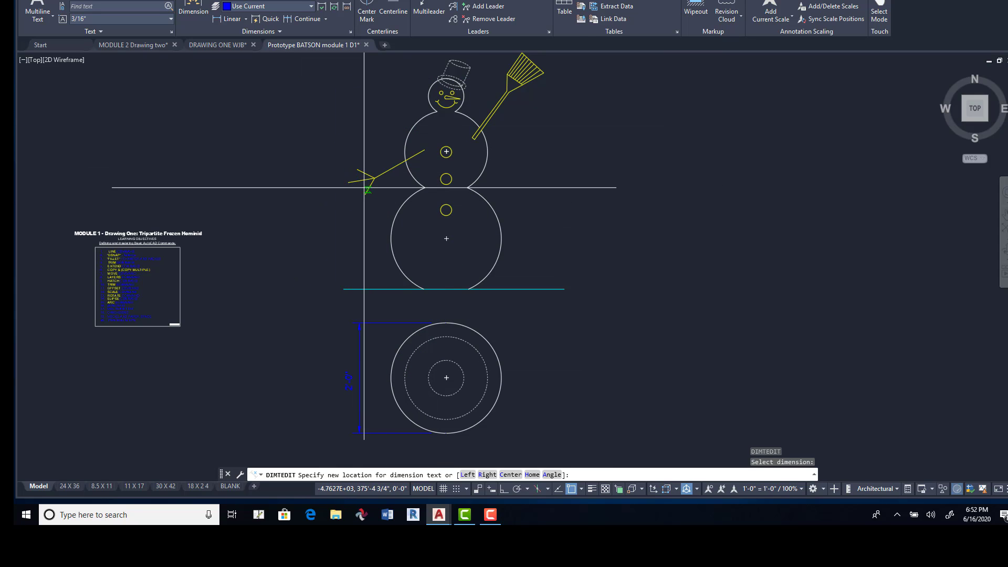
{"action": "scroll", "coordinate": [358, 191], "scroll_direction": "up", "scroll_amount": 3}
{"action": "scroll", "coordinate": [361, 198], "scroll_direction": "up", "scroll_amount": 2}
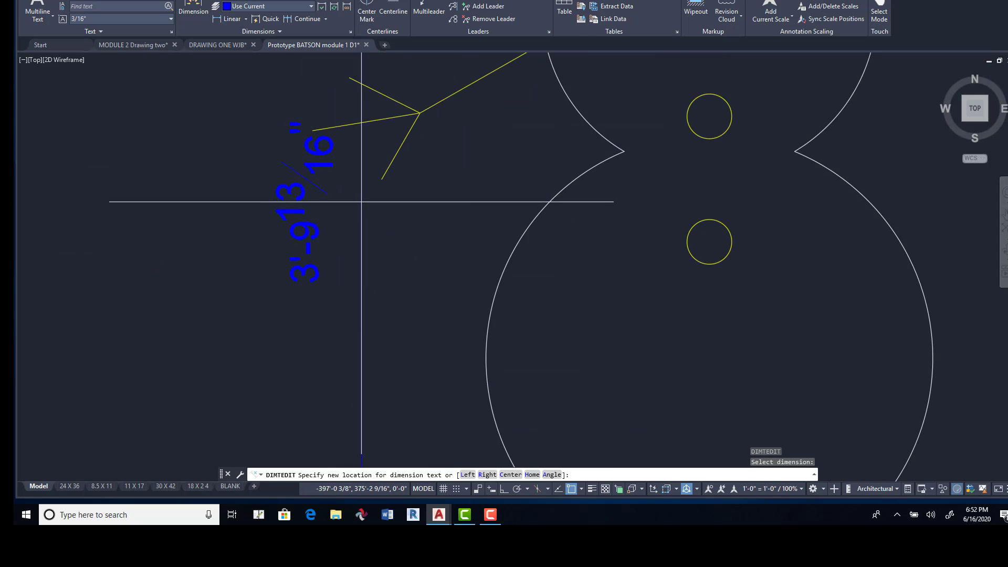
{"action": "scroll", "coordinate": [360, 198], "scroll_direction": "down", "scroll_amount": 2}
{"action": "middle_click_drag", "start_coordinate": [367, 212], "coordinate": [373, 98]}
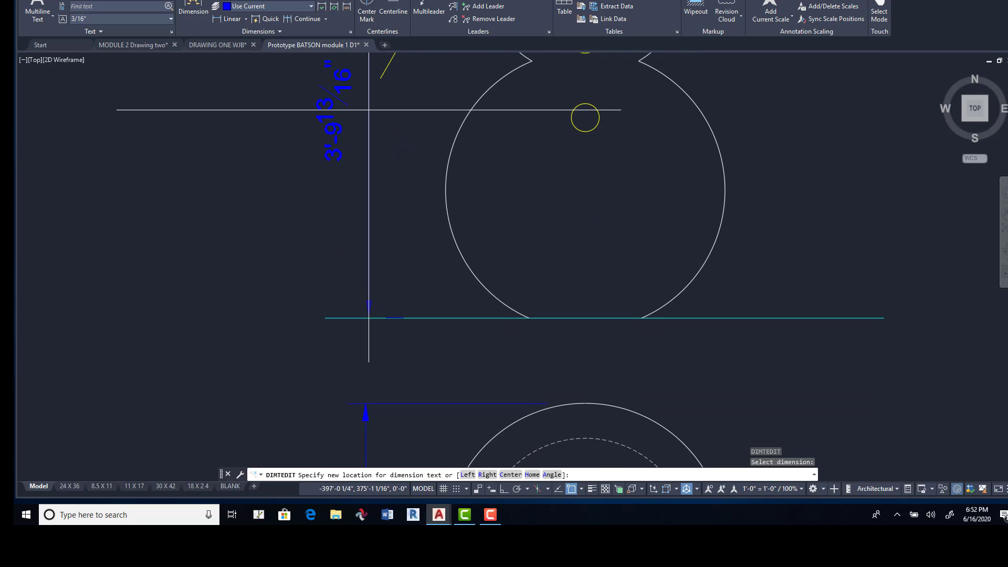
{"action": "left_click", "coordinate": [365, 110]}
{"action": "scroll", "coordinate": [366, 242], "scroll_direction": "down", "scroll_amount": 4}
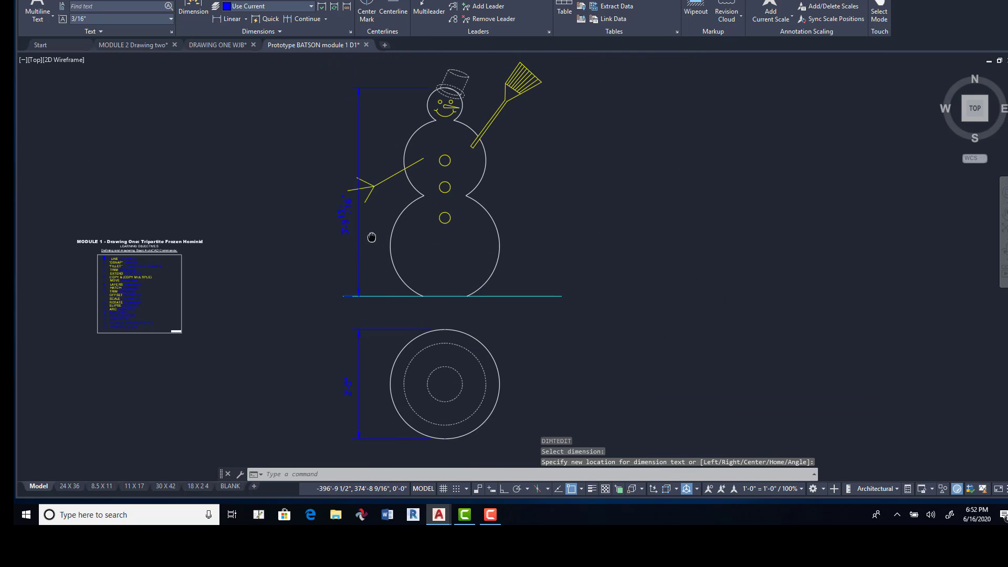
Turn object snap off and move the height dimension's text up to mid-height beside the hand, keeping both dimension lines aligned.
{"action": "key", "text": "Return"}
{"action": "left_click", "coordinate": [356, 227]}
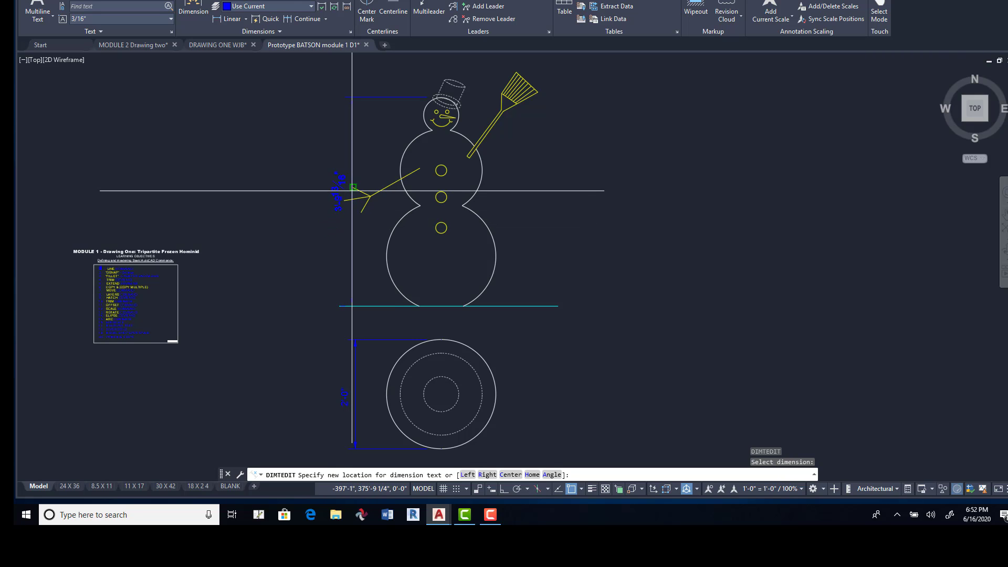
{"action": "key", "text": "F3"}
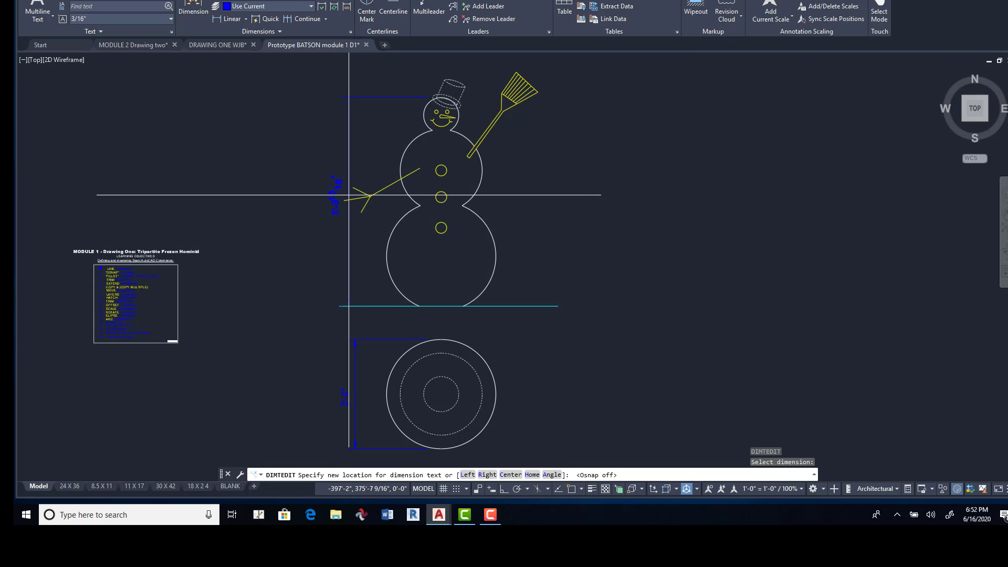
{"action": "left_click", "coordinate": [355, 194]}
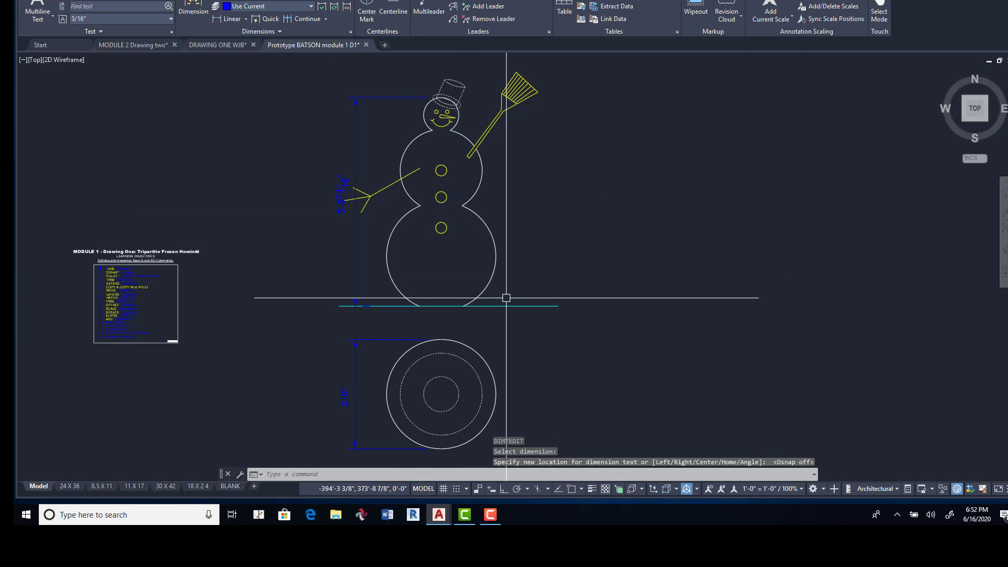
{"action": "scroll", "coordinate": [405, 215], "scroll_direction": "up", "scroll_amount": 4}
{"action": "scroll", "coordinate": [405, 214], "scroll_direction": "down", "scroll_amount": 4}
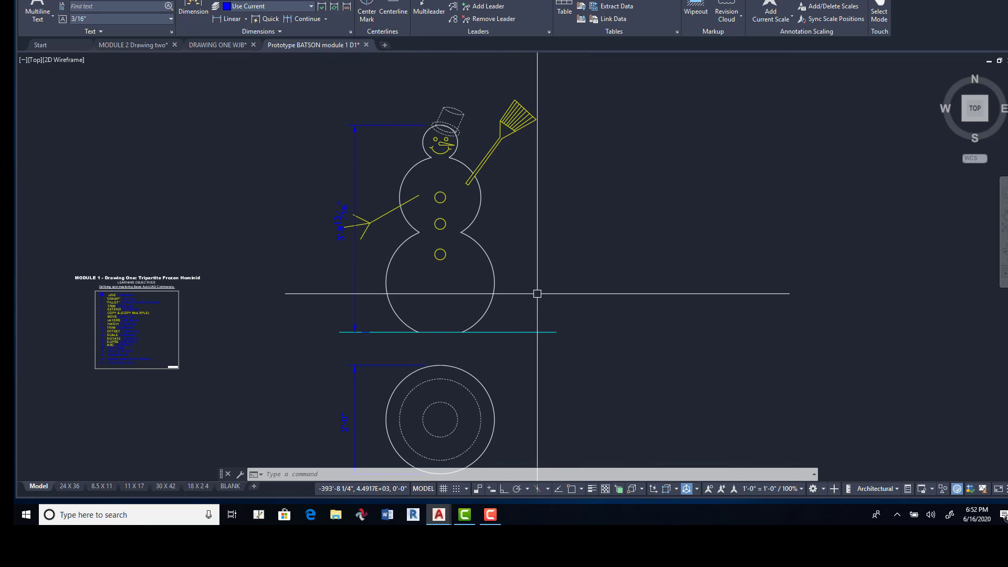
{"action": "scroll", "coordinate": [349, 229], "scroll_direction": "up", "scroll_amount": 4}
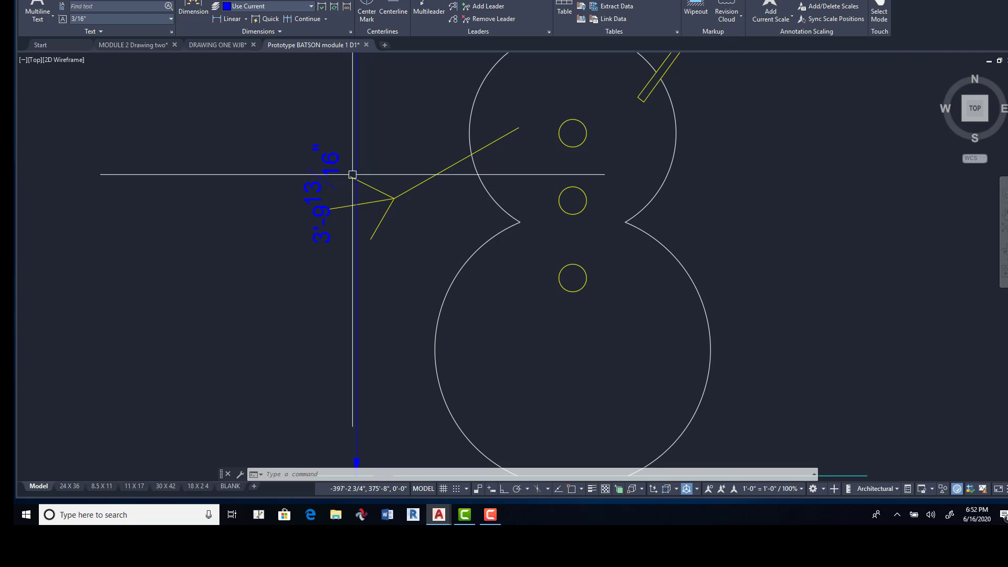
{"action": "scroll", "coordinate": [467, 236], "scroll_direction": "down", "scroll_amount": 2}
{"action": "middle_click_drag", "start_coordinate": [467, 235], "coordinate": [462, 197]}
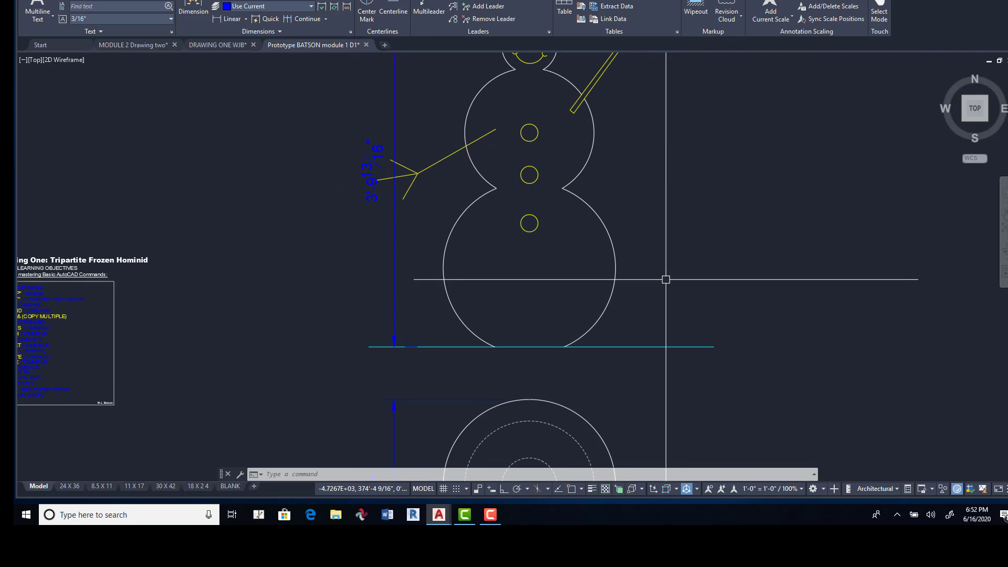
{"action": "type", "text": "TEXTEDIT"}
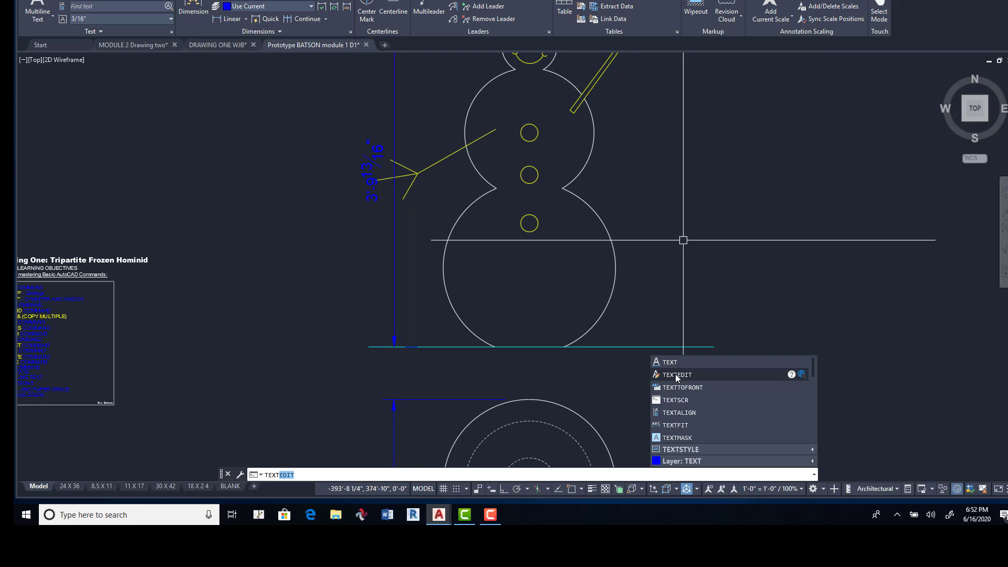
{"action": "left_click", "coordinate": [675, 374]}
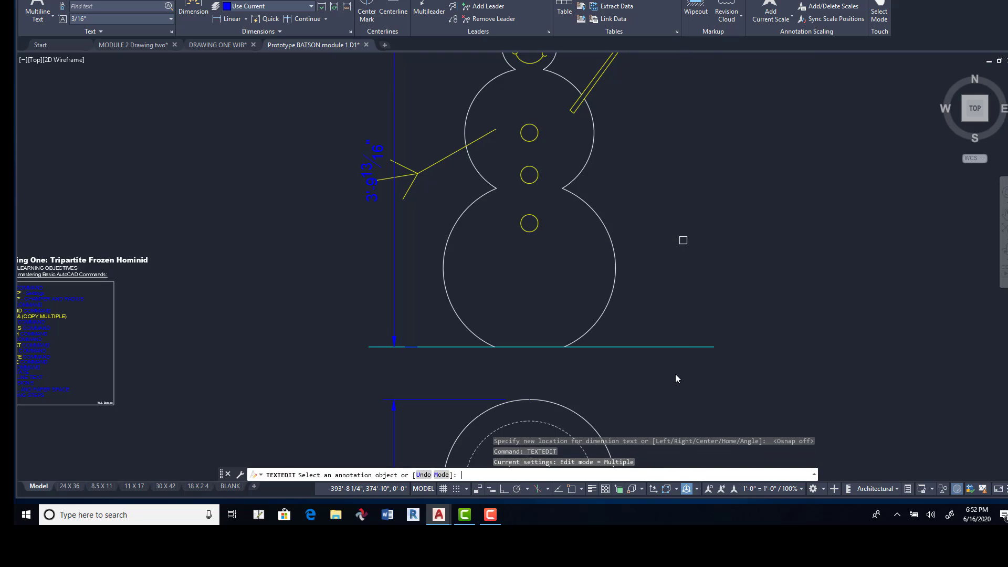
{"action": "left_click", "coordinate": [371, 189]}
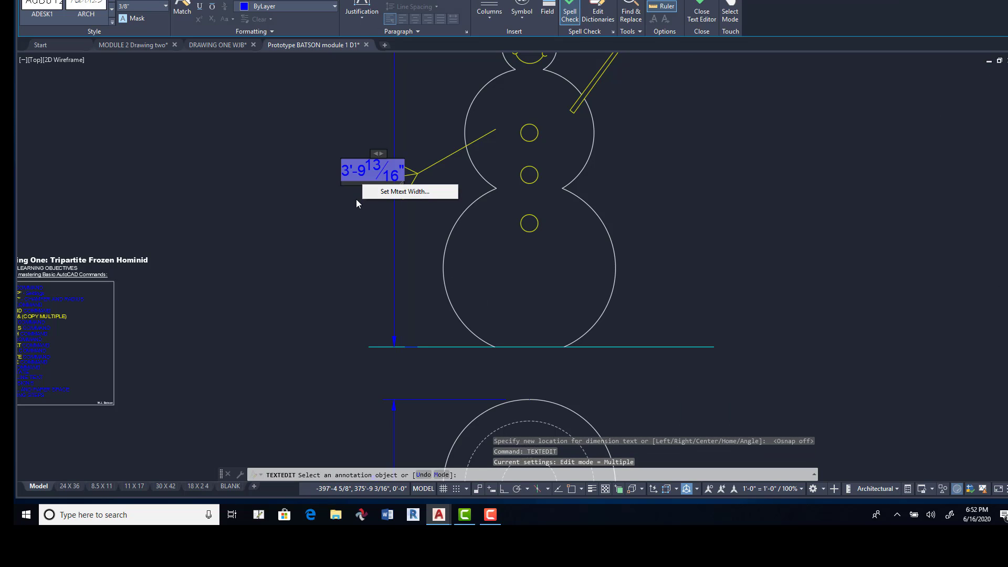
{"action": "left_click", "coordinate": [407, 169]}
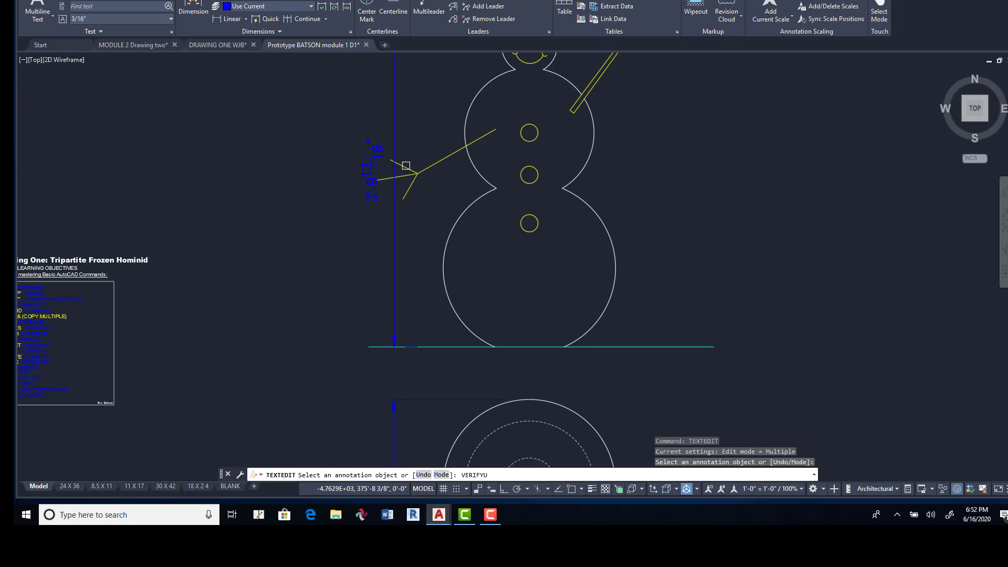
{"action": "key", "text": "Return"}
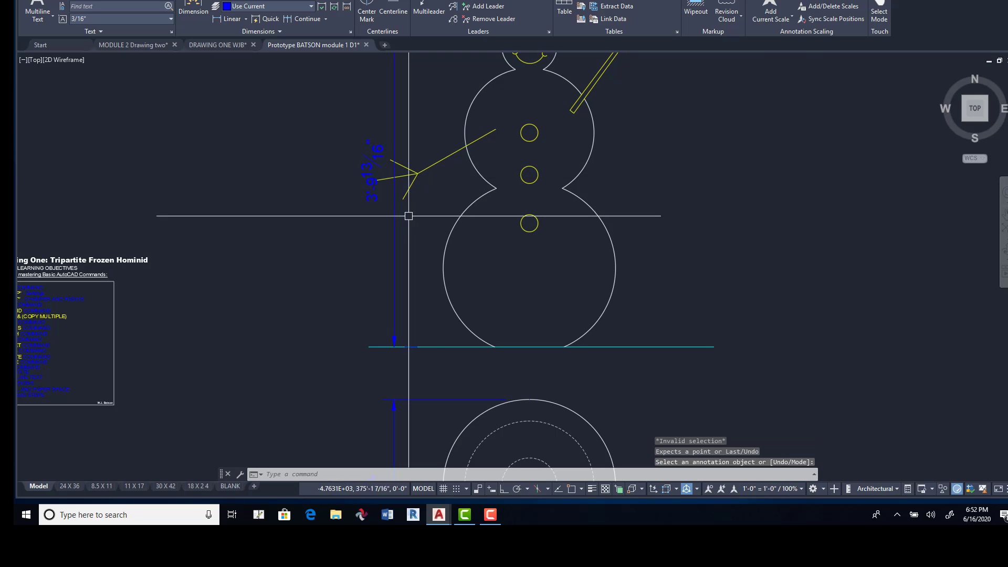
Replace the snowman height dimension's text with "VERIFY HEIGHT IN THE FIELD" using TEXTEDIT.
{"action": "key", "text": "Return"}
{"action": "double_click", "coordinate": [372, 171]}
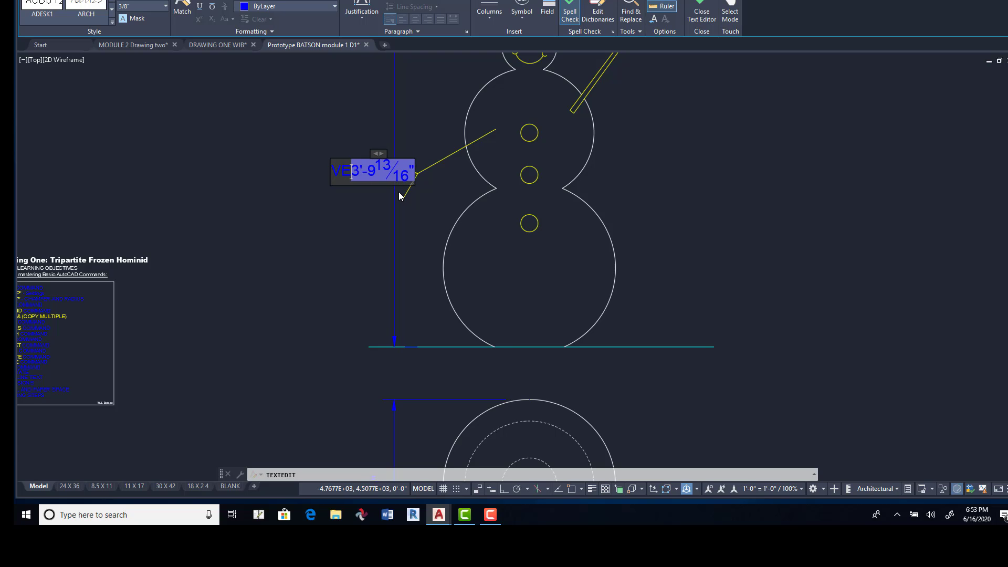
{"action": "type", "text": "VERIFY"}
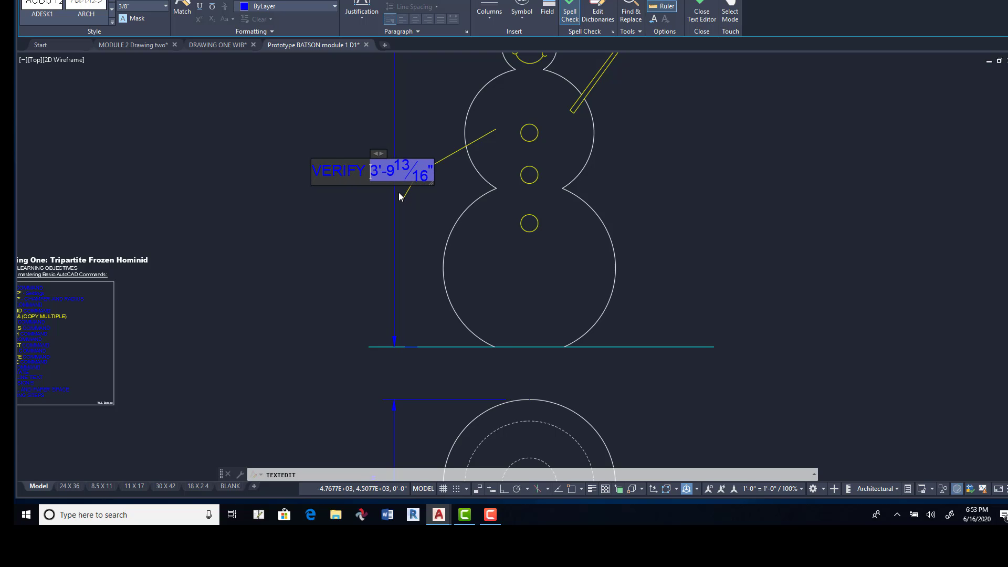
{"action": "type", "text": " HEI"}
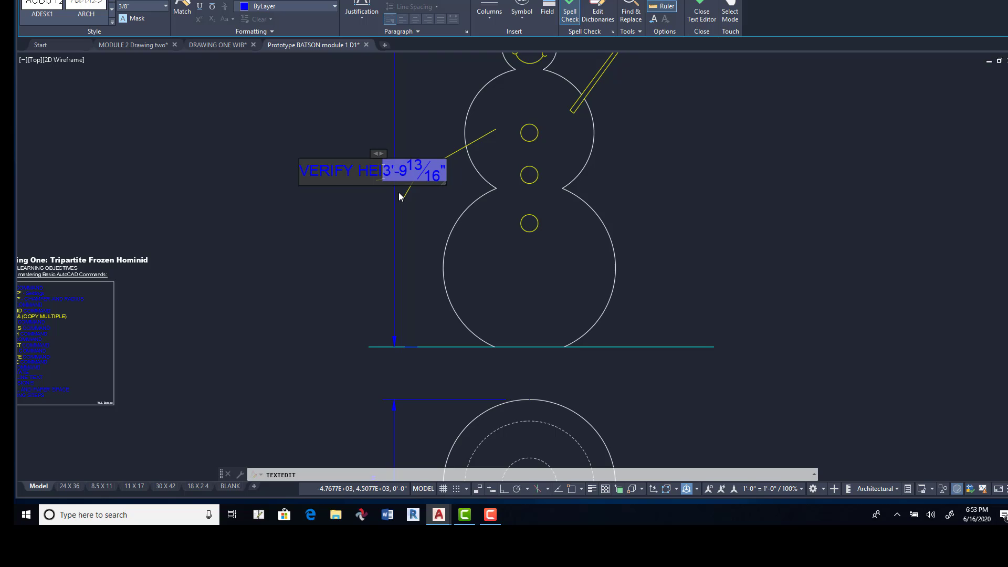
{"action": "type", "text": "GHT "}
{"action": "type", "text": "IN THE FI"}
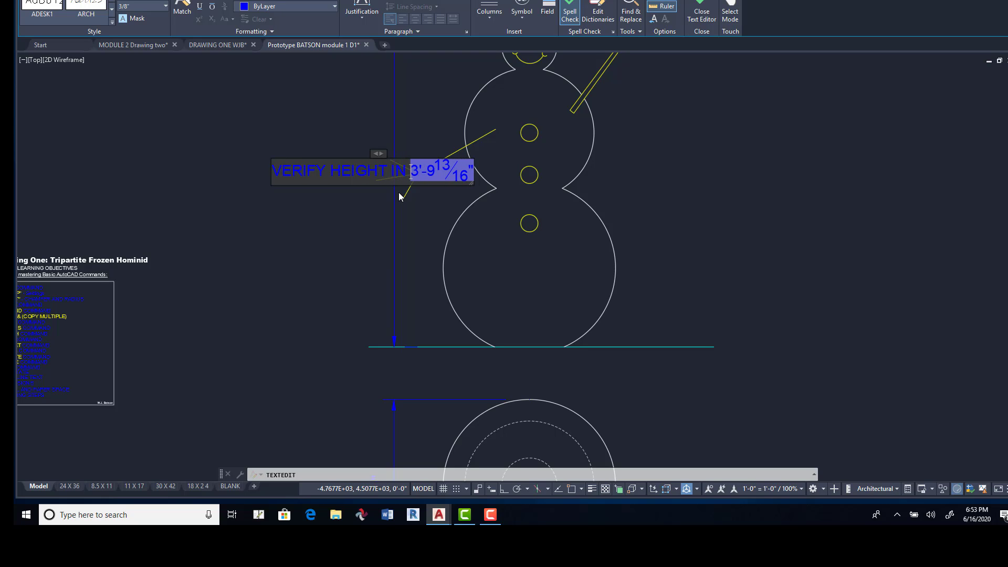
{"action": "type", "text": "ELD"}
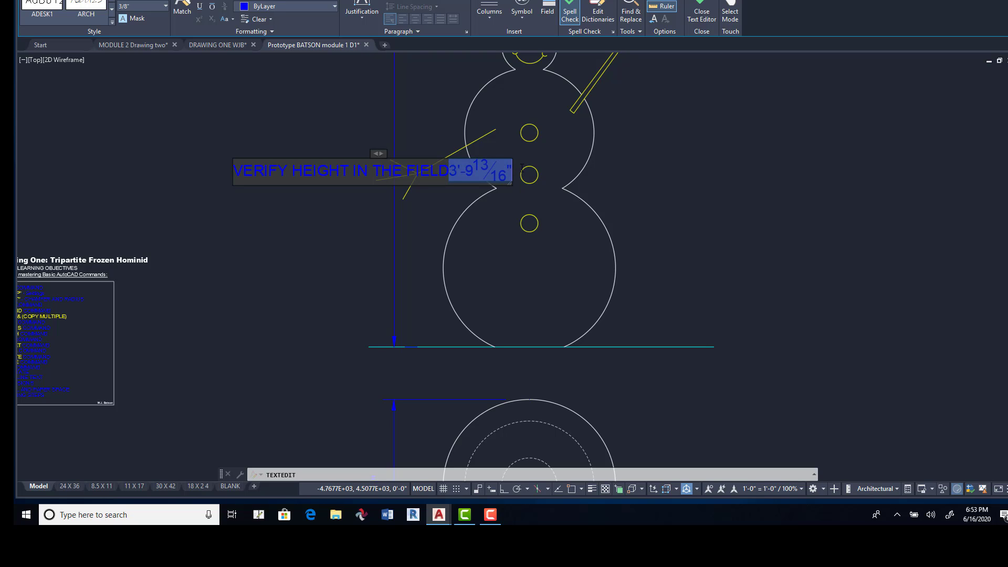
{"action": "key", "text": "Delete"}
{"action": "left_click", "coordinate": [351, 239]}
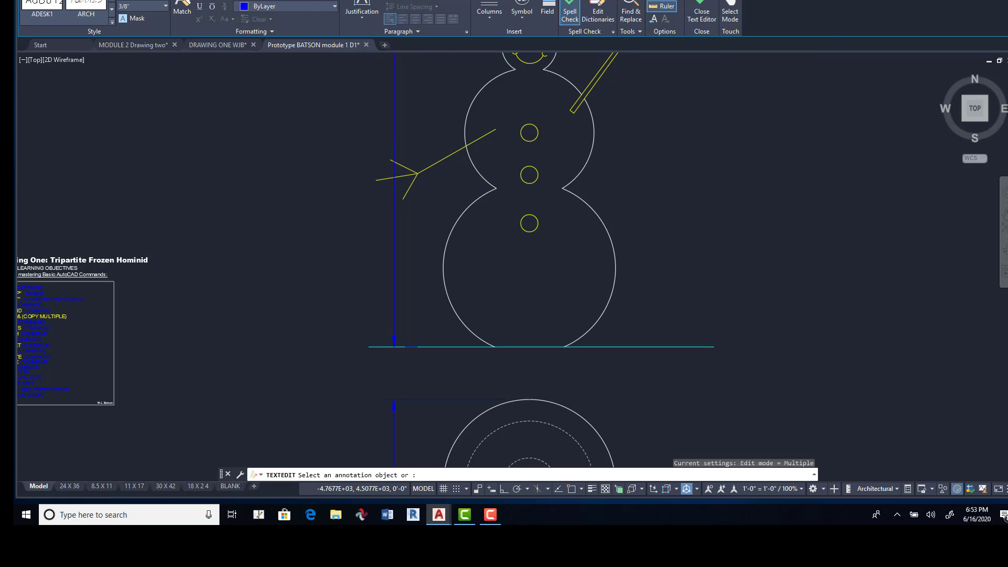
{"action": "scroll", "coordinate": [332, 234], "scroll_direction": "down", "scroll_amount": 4}
{"action": "scroll", "coordinate": [418, 192], "scroll_direction": "up", "scroll_amount": 4}
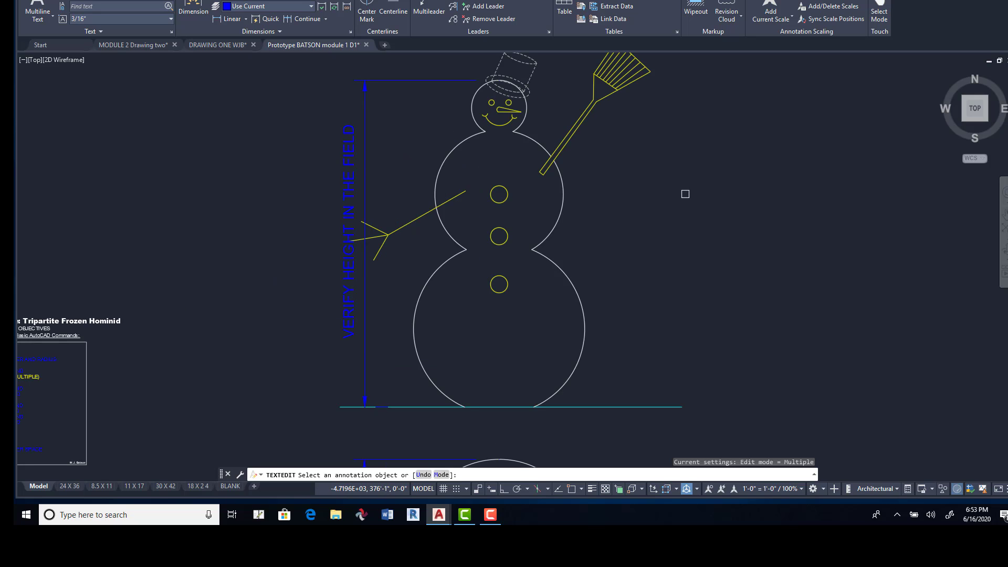
{"action": "key", "text": "Escape"}
Use DIMTEDIT to shift the height dimension's text slightly upward, keeping its dimension line nearly in the same place beside the snowman.
{"action": "type", "text": "D"}
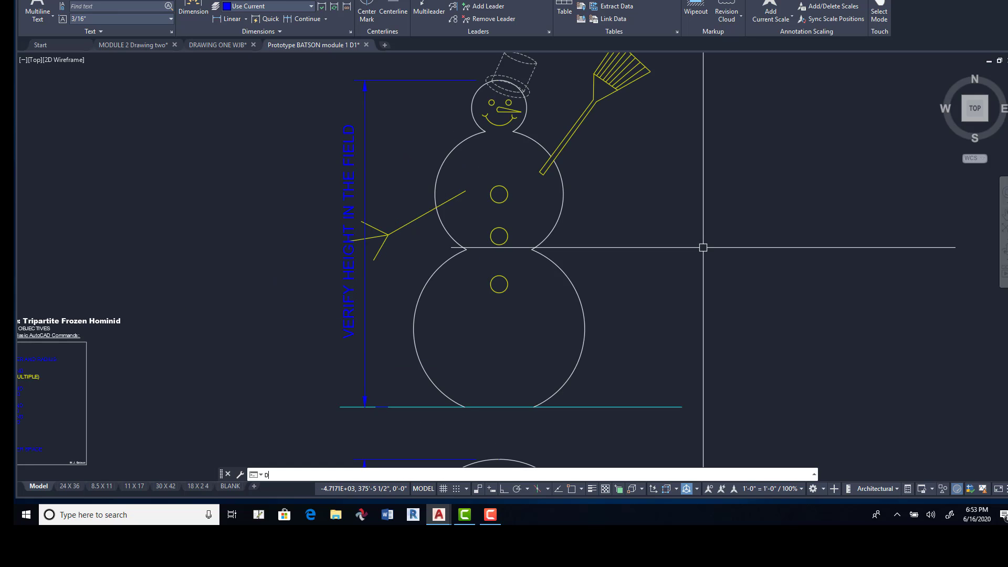
{"action": "type", "text": "IMTED"}
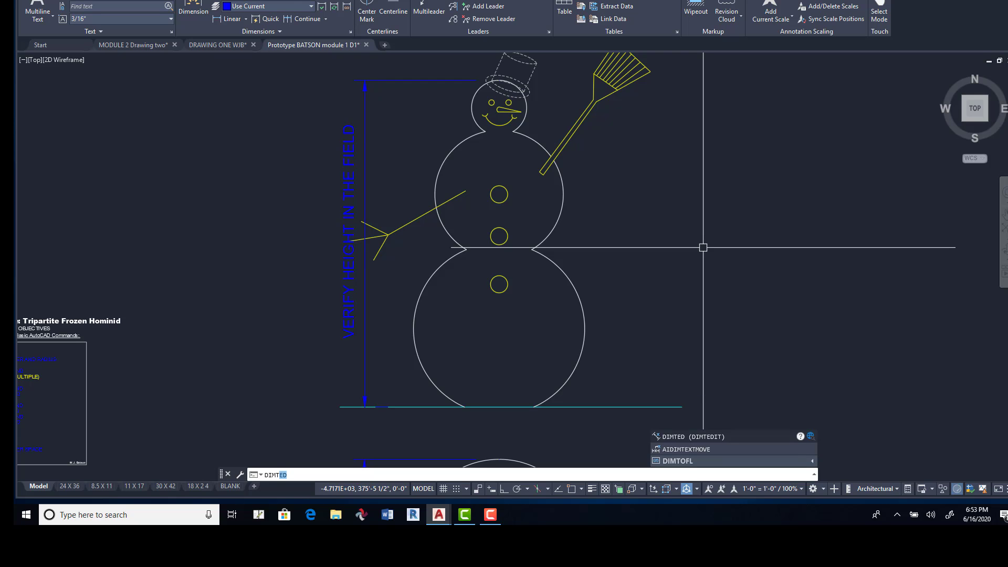
{"action": "left_click", "coordinate": [703, 436]}
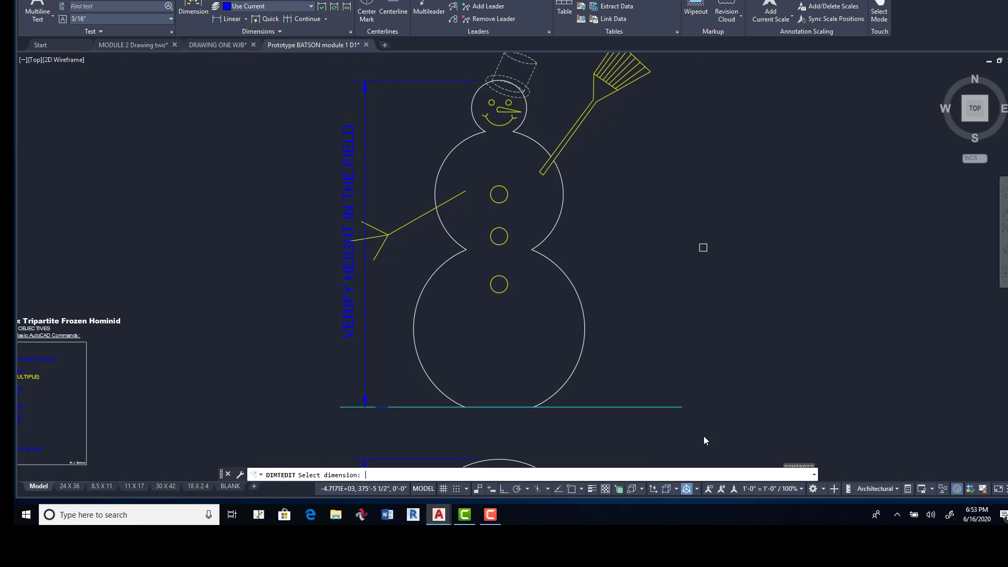
{"action": "left_click", "coordinate": [347, 228]}
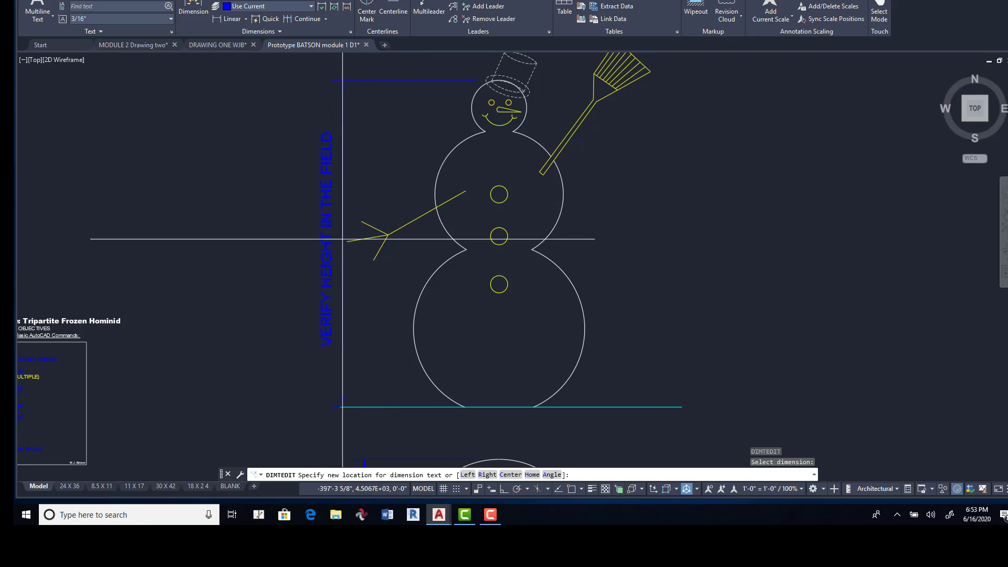
{"action": "left_click", "coordinate": [364, 221]}
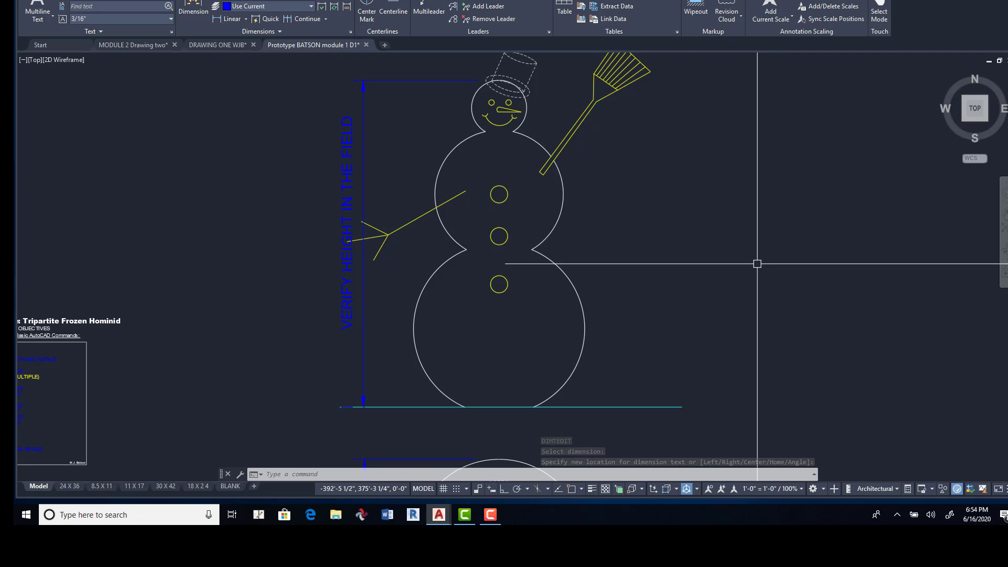
Move the plan view circles and their dimension straight down with ortho on, widening the gap below the snowman's ground line.
{"action": "scroll", "coordinate": [690, 281], "scroll_direction": "down", "scroll_amount": 2}
{"action": "mouse_move", "coordinate": [702, 315]}
{"action": "middle_mouse_down"}
{"action": "mouse_move", "coordinate": [612, 172]}
{"action": "mouse_move", "coordinate": [567, 254]}
{"action": "mouse_move", "coordinate": [603, 252]}
{"action": "mouse_move", "coordinate": [607, 265]}
{"action": "mouse_move", "coordinate": [623, 266]}
{"action": "mouse_move", "coordinate": [598, 214]}
{"action": "middle_mouse_up"}
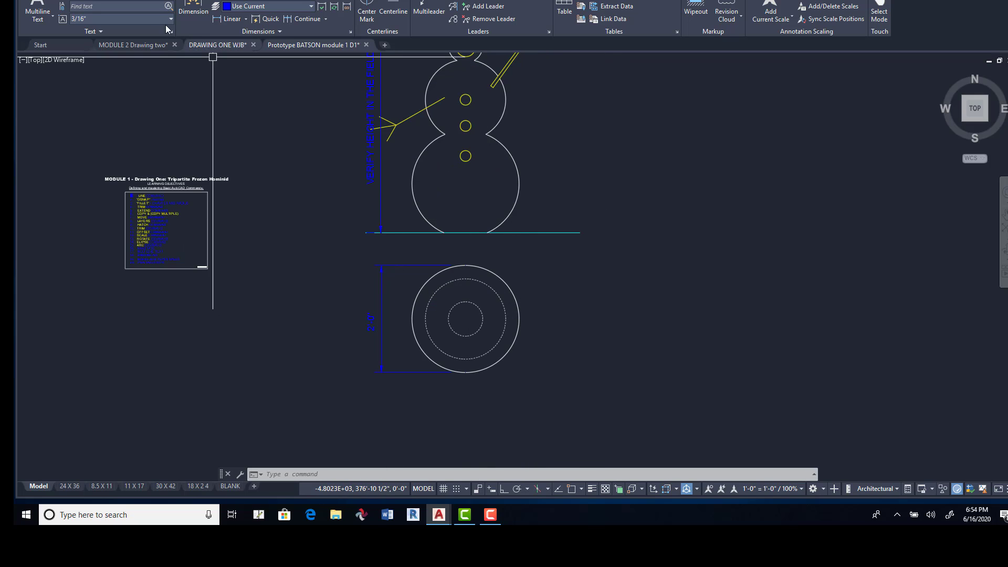
{"action": "left_click", "coordinate": [33, 0]}
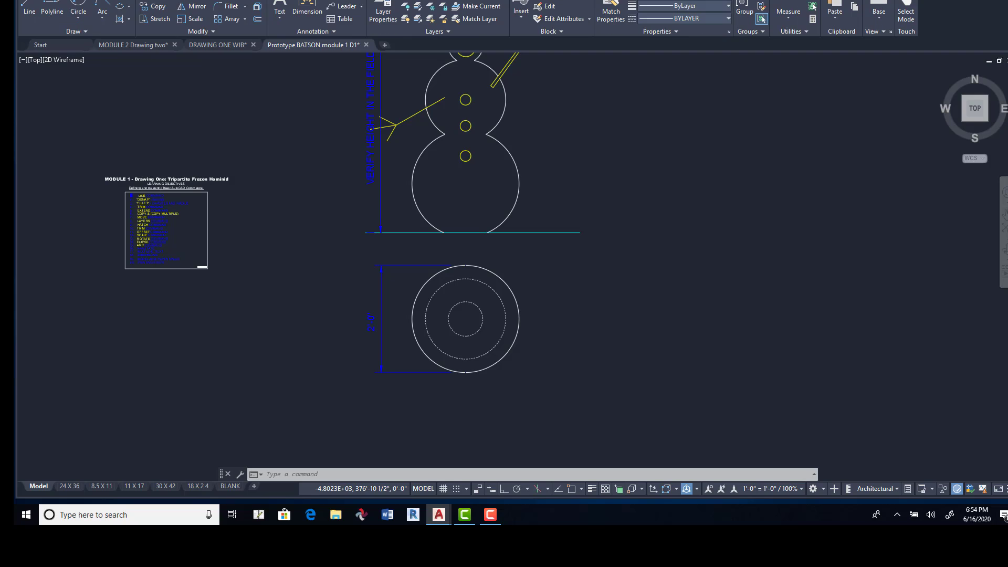
{"action": "left_click", "coordinate": [159, 0]}
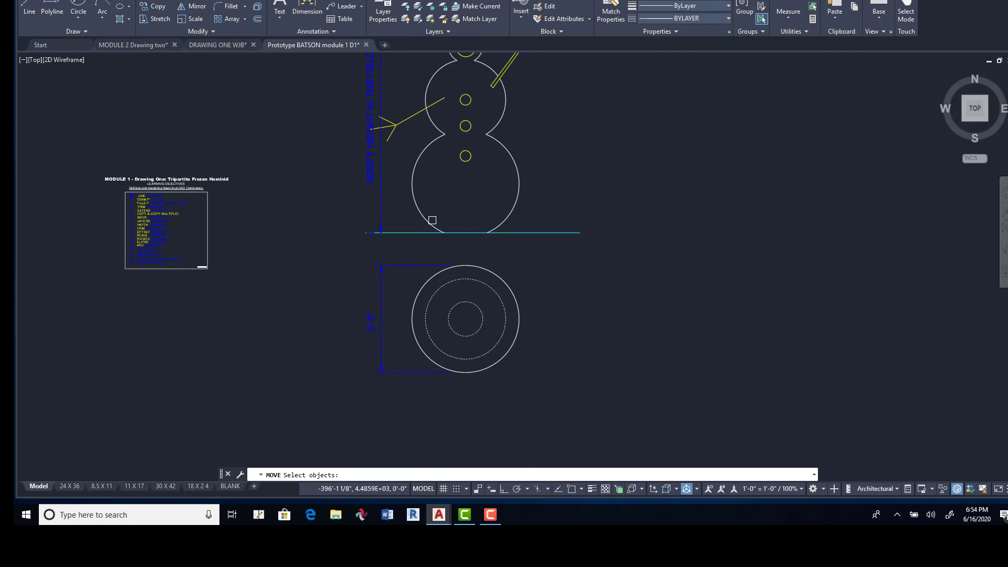
{"action": "left_click", "coordinate": [529, 259]}
{"action": "left_click", "coordinate": [373, 371]}
{"action": "key", "text": "Return"}
{"action": "left_click", "coordinate": [732, 239]}
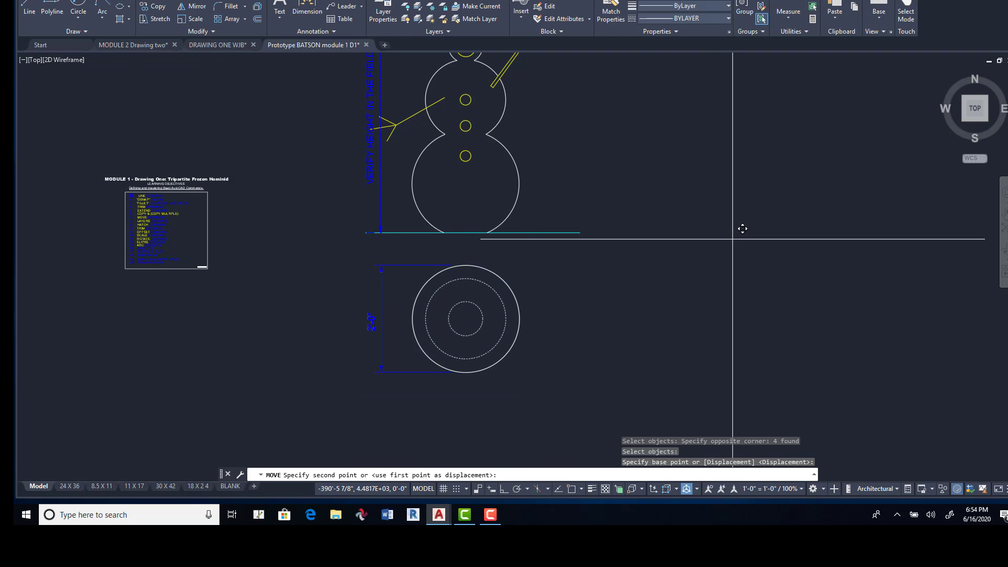
{"action": "key", "text": "F8"}
{"action": "left_click", "coordinate": [749, 266]}
{"action": "key", "text": "Return"}
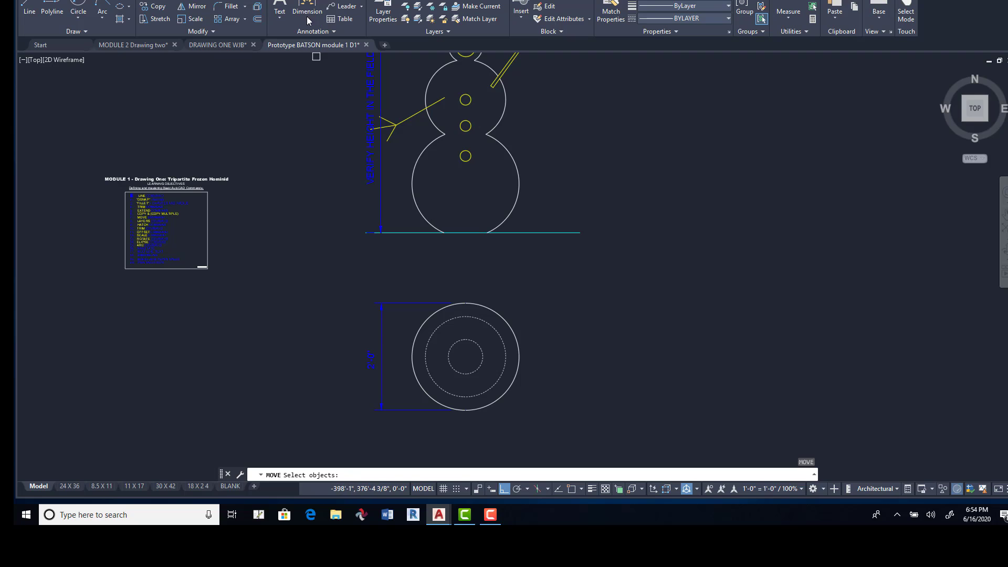
Add the underlined multiline text "FRONT ELEVATION" just below the ground line, between the snowman and the plan view.
{"action": "left_click", "coordinate": [278, 17]}
{"action": "left_click", "coordinate": [251, 44]}
{"action": "left_click", "coordinate": [377, 250]}
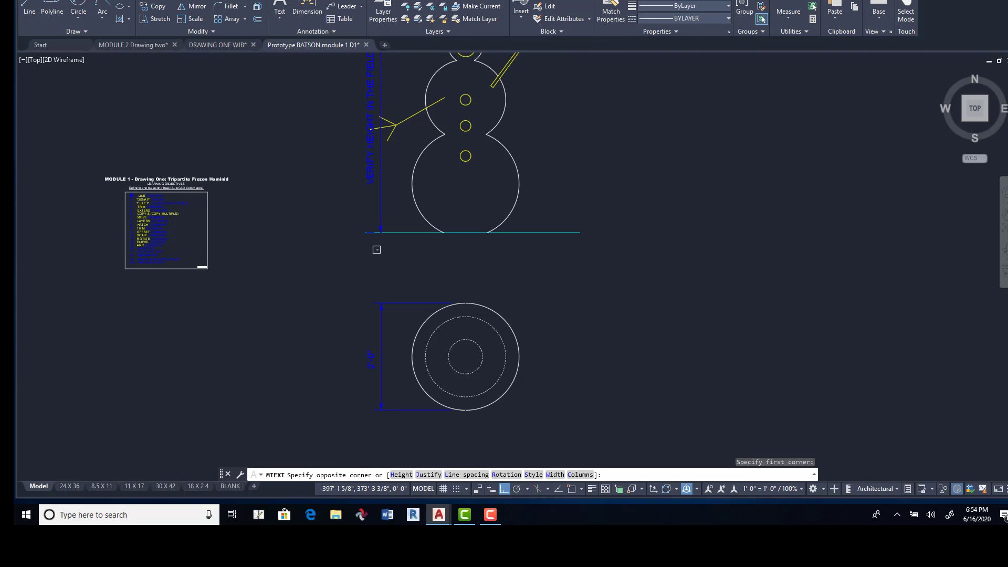
{"action": "left_click", "coordinate": [602, 275]}
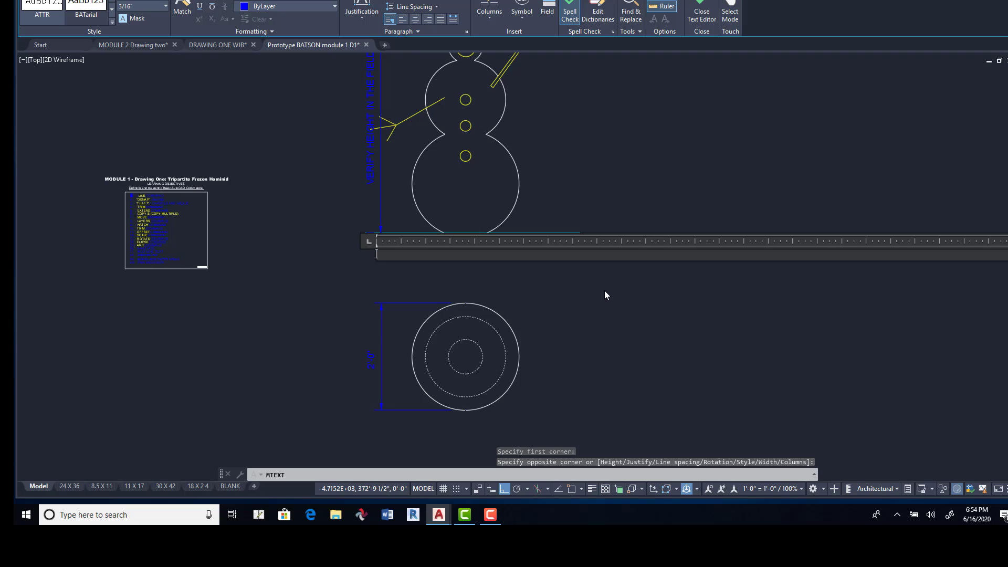
{"action": "type", "text": "FRONT"}
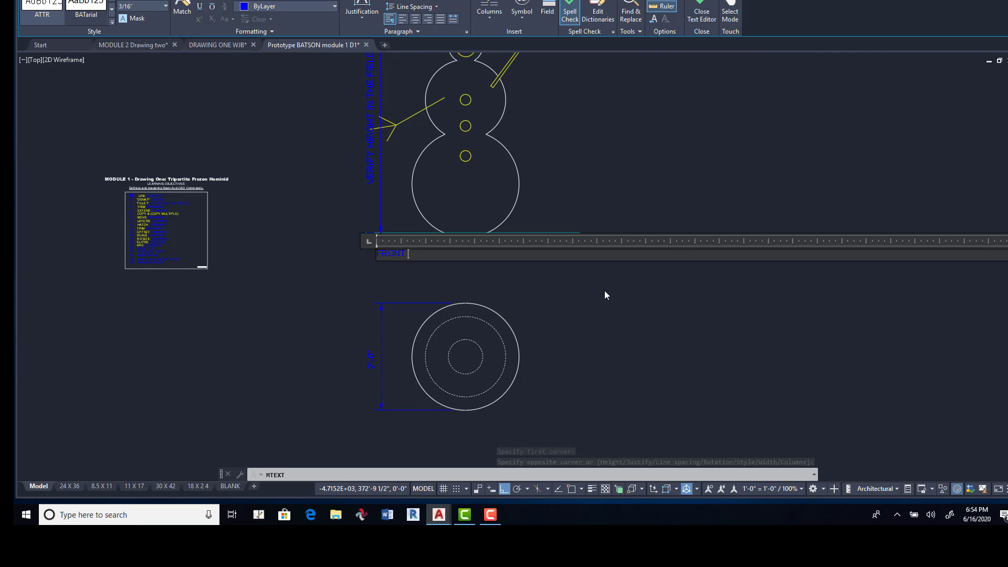
{"action": "type", "text": " ELEVATION"}
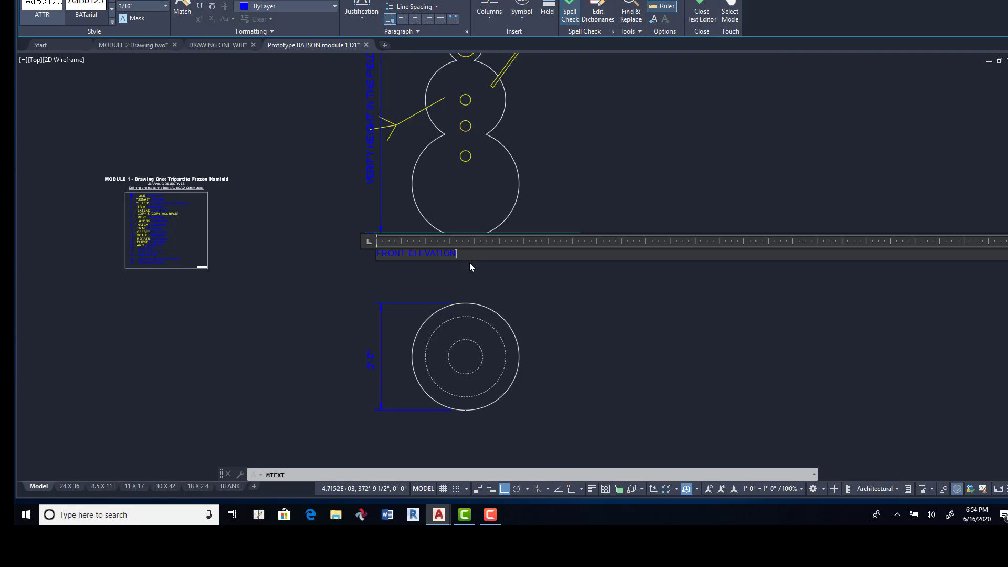
{"action": "left_click_drag", "start_coordinate": [458, 253], "coordinate": [298, 246]}
{"action": "left_click", "coordinate": [199, 6]}
{"action": "left_click", "coordinate": [536, 275]}
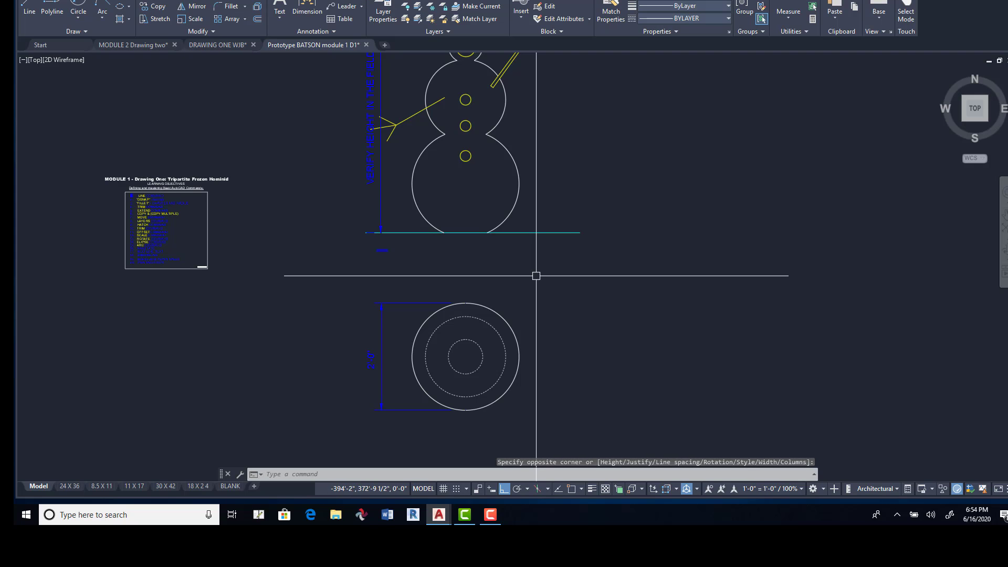
Scale the "FRONT ELEVATION" title by a factor of 5 from its lower-left end.
{"action": "scroll", "coordinate": [458, 251], "scroll_direction": "up", "scroll_amount": 2}
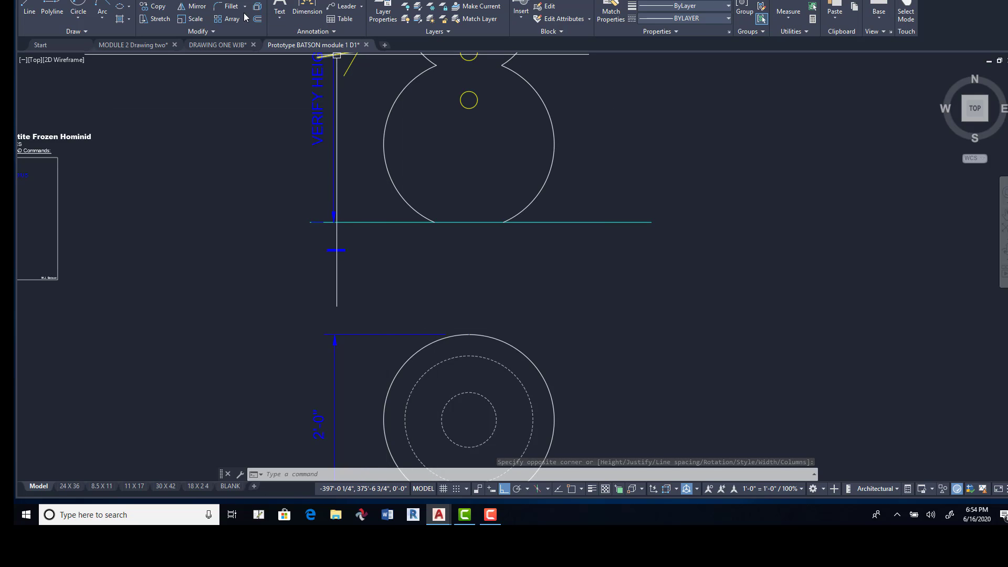
{"action": "left_click", "coordinate": [189, 24]}
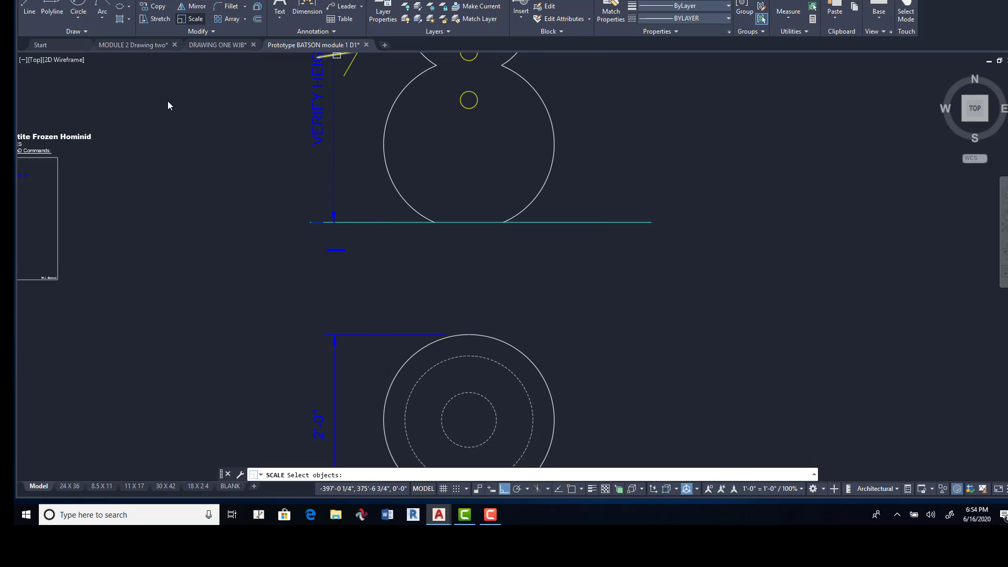
{"action": "left_click", "coordinate": [339, 247]}
{"action": "key", "text": "Return"}
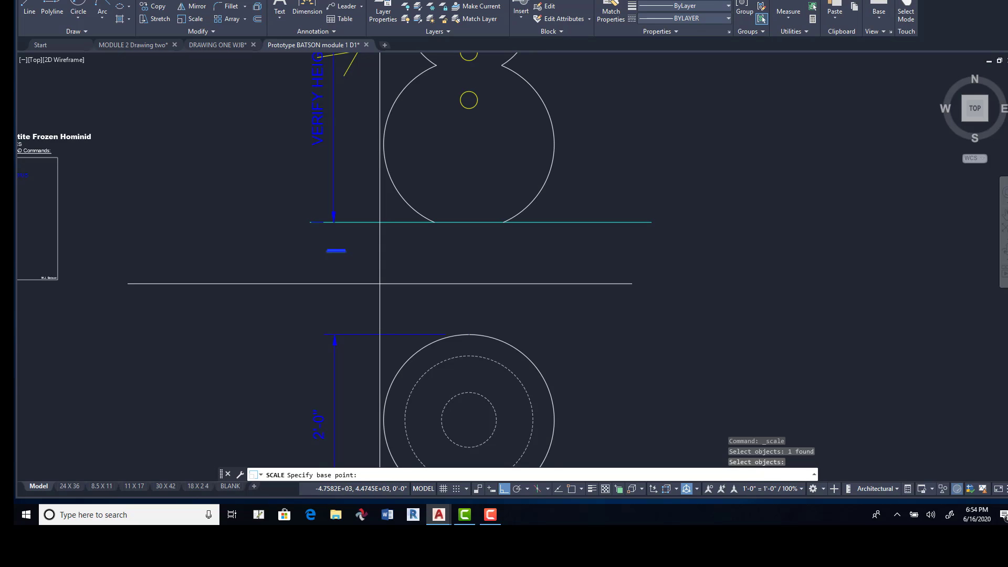
{"action": "left_click", "coordinate": [326, 252]}
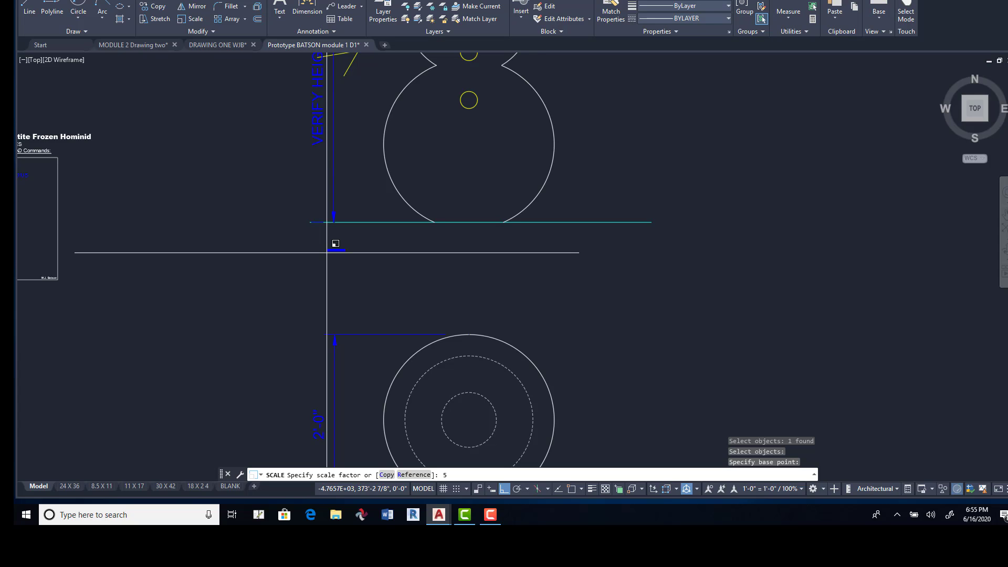
{"action": "type", "text": "5"}
{"action": "key", "text": "Return"}
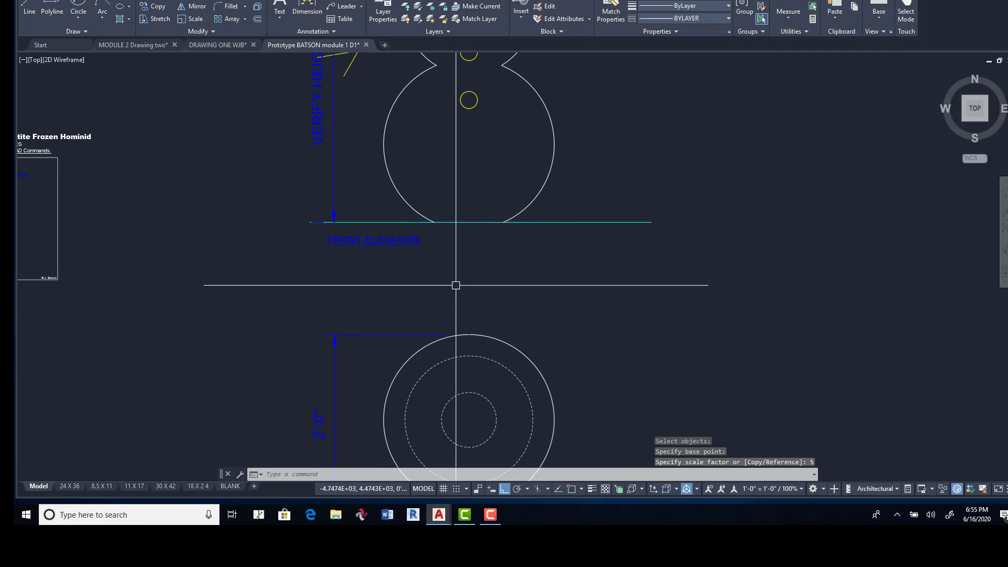
{"action": "key", "text": "Return"}
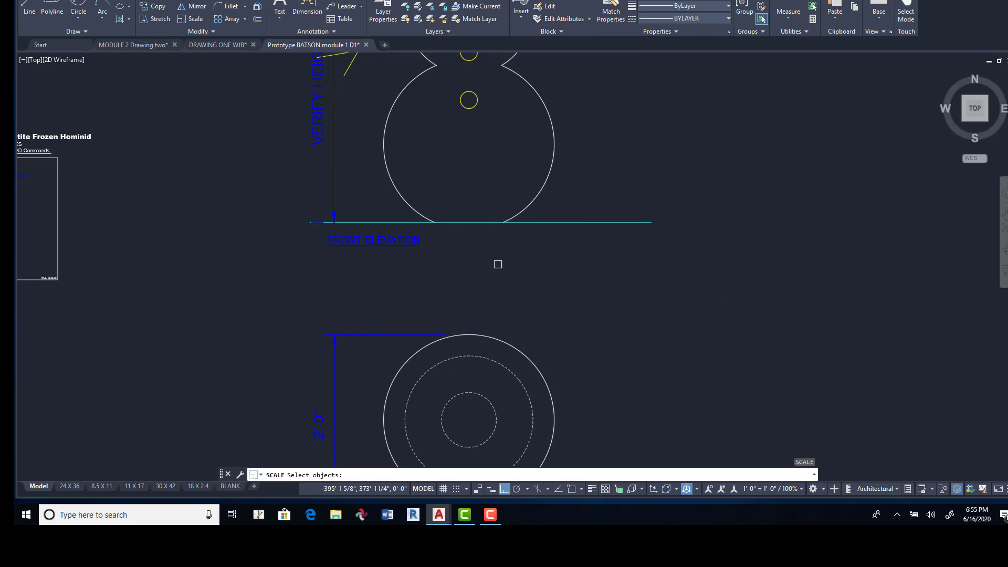
Enlarge the "FRONT ELEVATION" title by a scale factor of 1.5 from its upper-left end.
{"action": "left_click", "coordinate": [392, 237]}
{"action": "key", "text": "Return"}
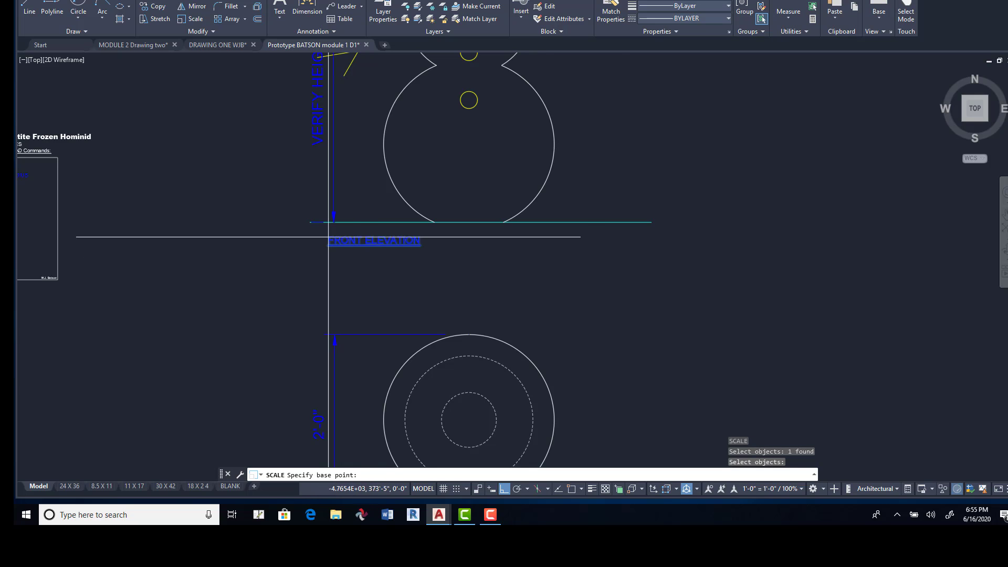
{"action": "left_click", "coordinate": [331, 224]}
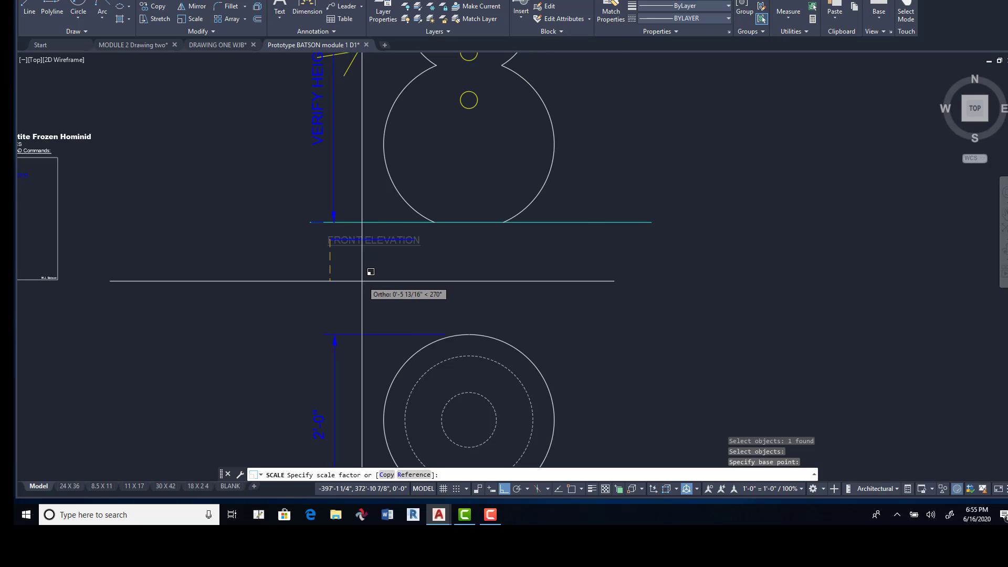
{"action": "key", "text": "Return"}
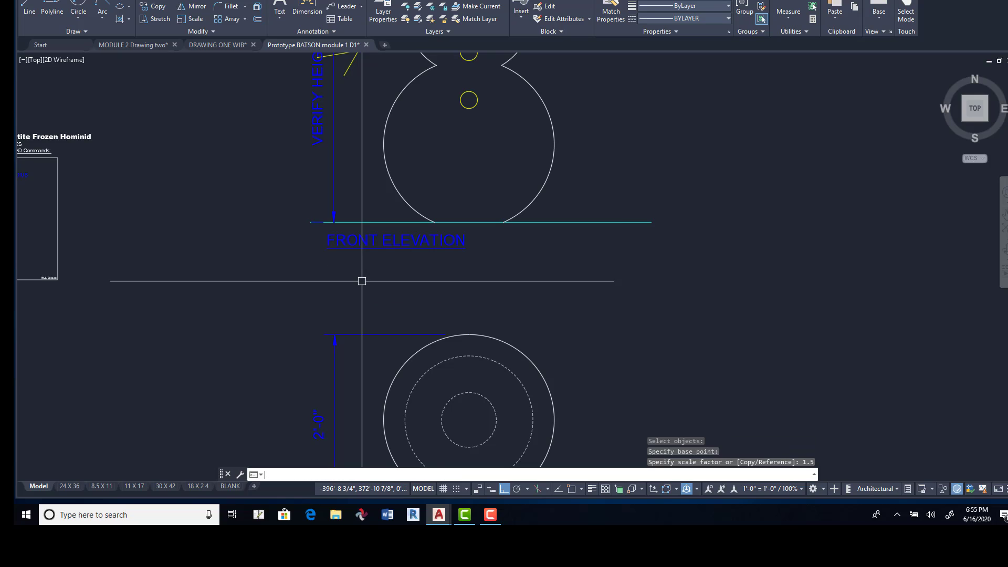
Move the "FRONT ELEVATION" title down and to the right with ortho off, centring it beneath the snowman just above the plan view.
{"action": "left_click", "coordinate": [152, 1]}
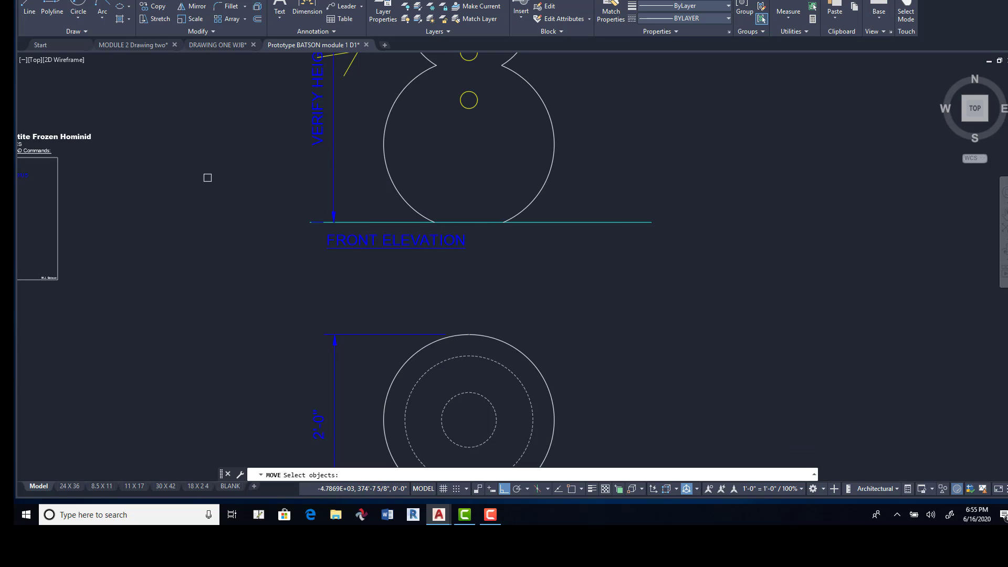
{"action": "left_click", "coordinate": [495, 236]}
{"action": "left_click", "coordinate": [383, 273]}
{"action": "key", "text": "Return"}
{"action": "left_click", "coordinate": [377, 291]}
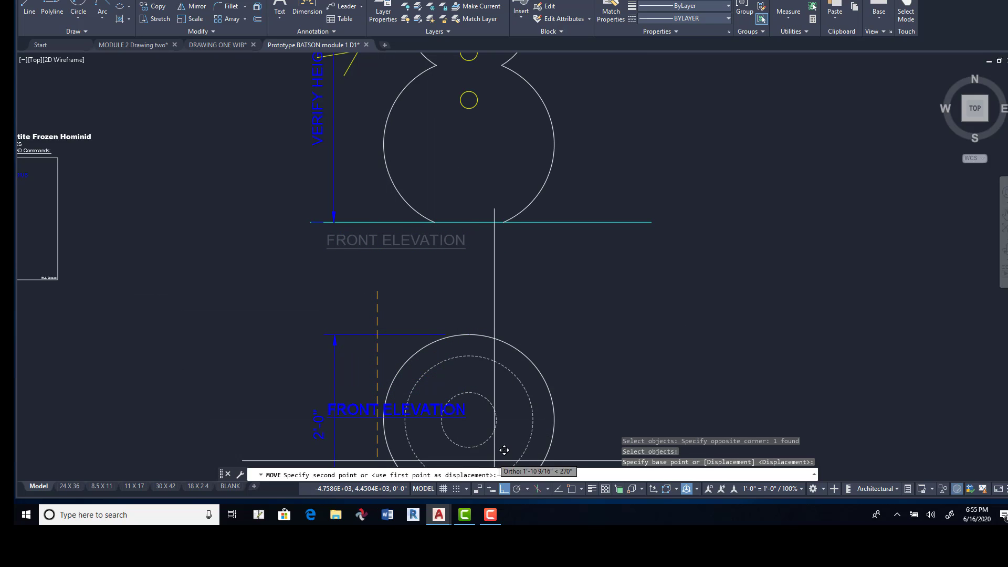
{"action": "key", "text": "F8"}
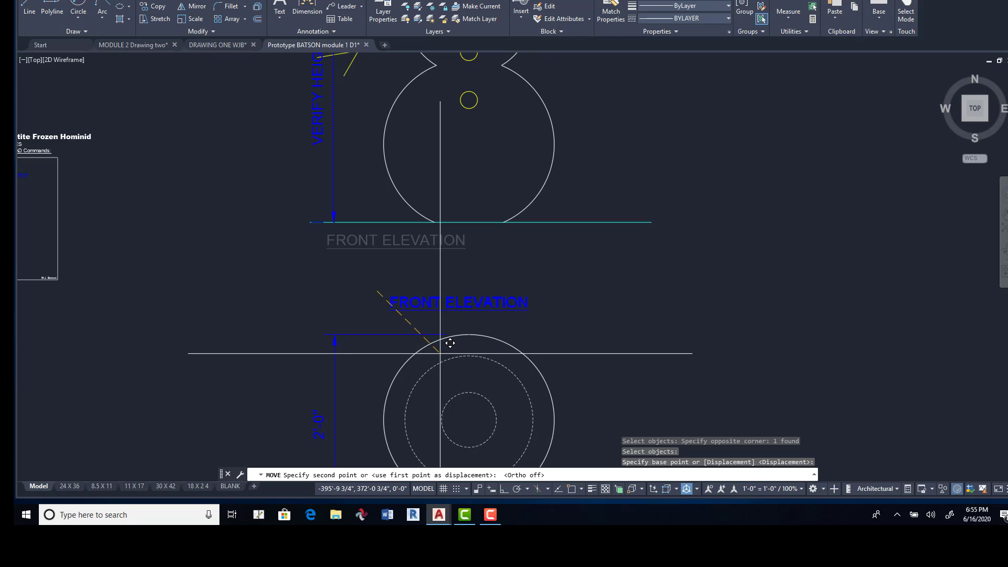
{"action": "left_click", "coordinate": [449, 343]}
Start a multileader for the plan view and choose BATSON as the current multileader style.
{"action": "scroll", "coordinate": [689, 329], "scroll_direction": "down", "scroll_amount": 6}
{"action": "scroll", "coordinate": [499, 272], "scroll_direction": "up", "scroll_amount": 4}
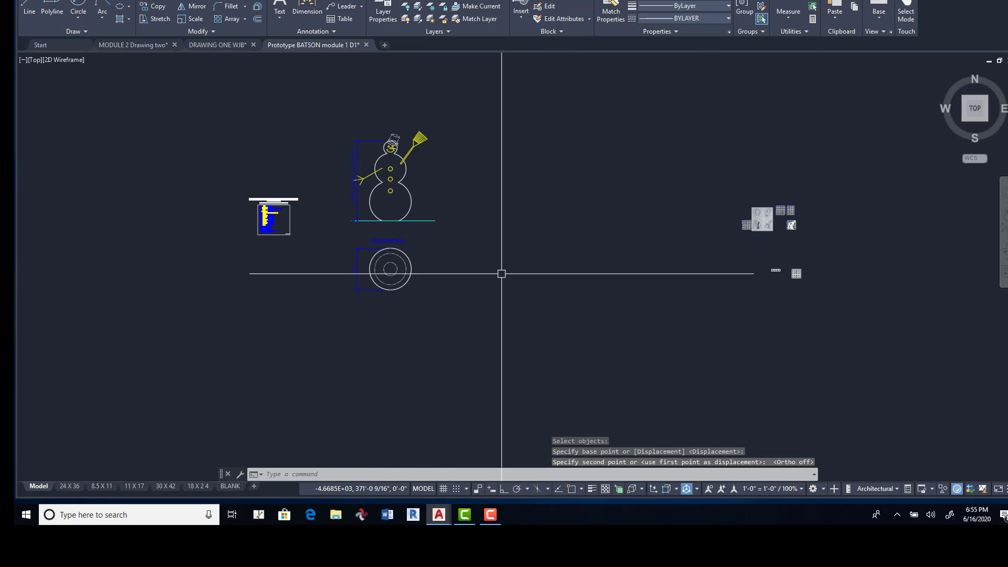
{"action": "middle_click_drag", "start_coordinate": [364, 232], "coordinate": [431, 298]}
{"action": "middle_click_drag", "start_coordinate": [431, 252], "coordinate": [429, 215]}
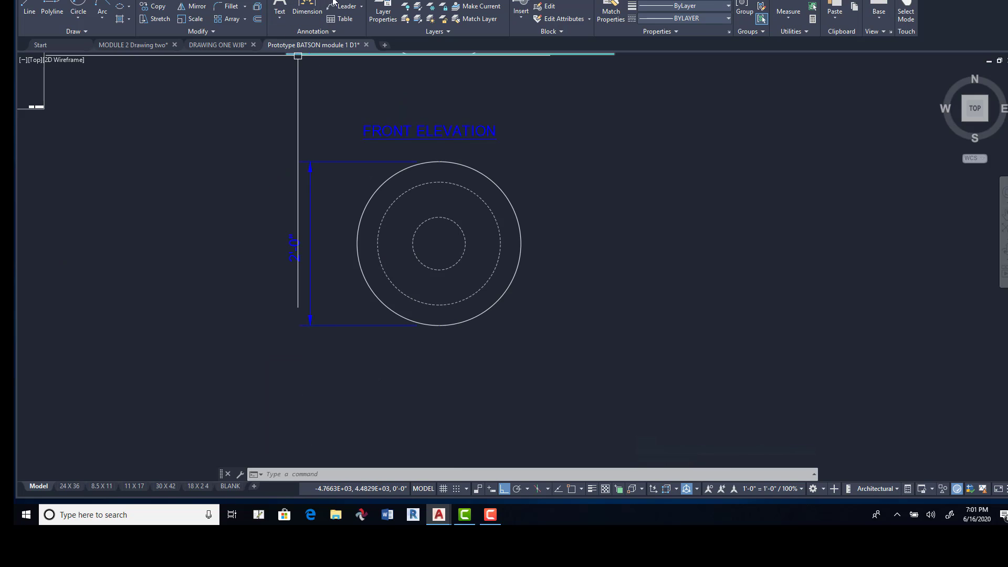
{"action": "left_click", "coordinate": [361, 7]}
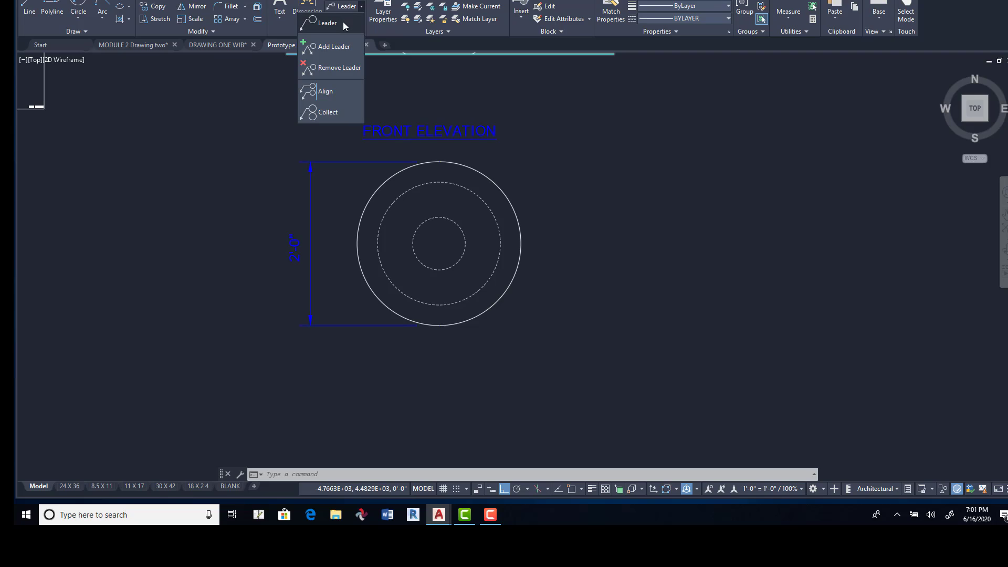
{"action": "left_click", "coordinate": [344, 23]}
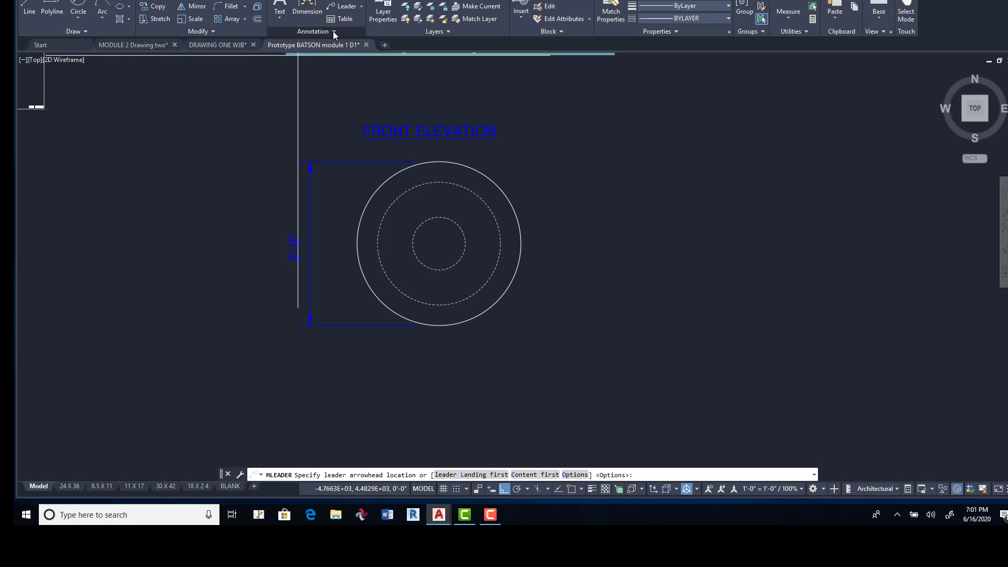
{"action": "left_click", "coordinate": [333, 32]}
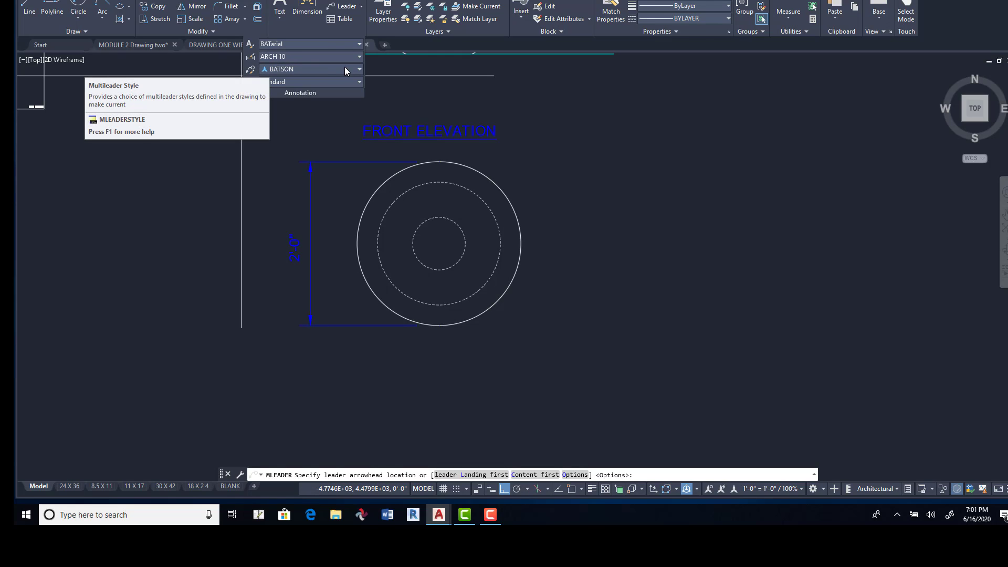
{"action": "left_click", "coordinate": [360, 70]}
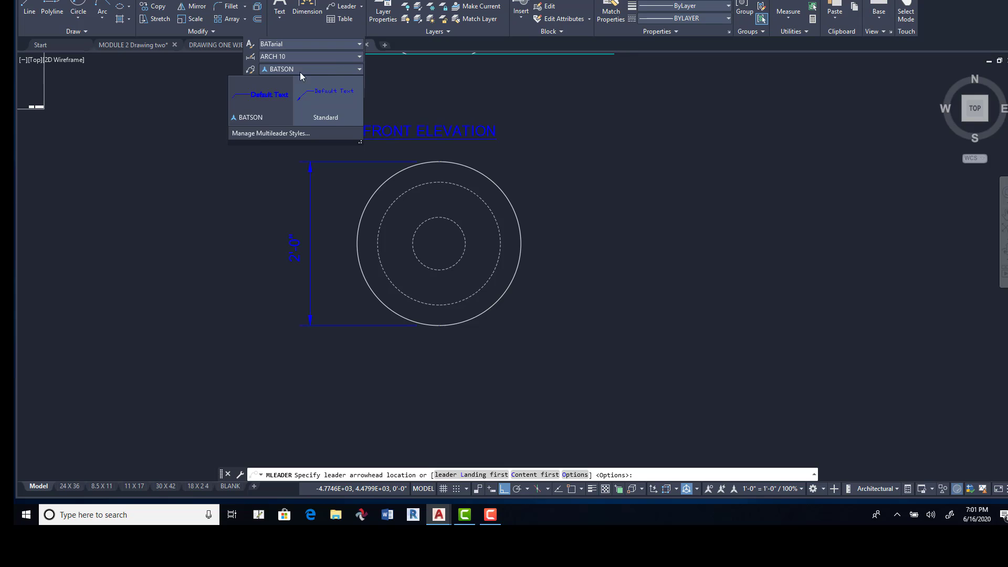
{"action": "left_click", "coordinate": [257, 99]}
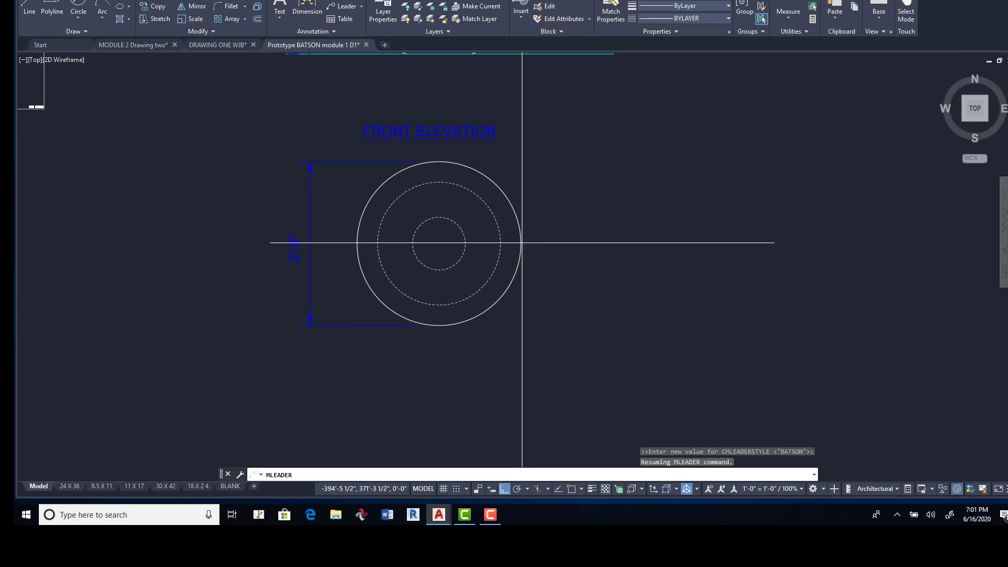
Place a horizontal leader pointing at the right edge of the plan view's outer circle, with the text "LOCATE PROJECT".
{"action": "left_click", "coordinate": [520, 242]}
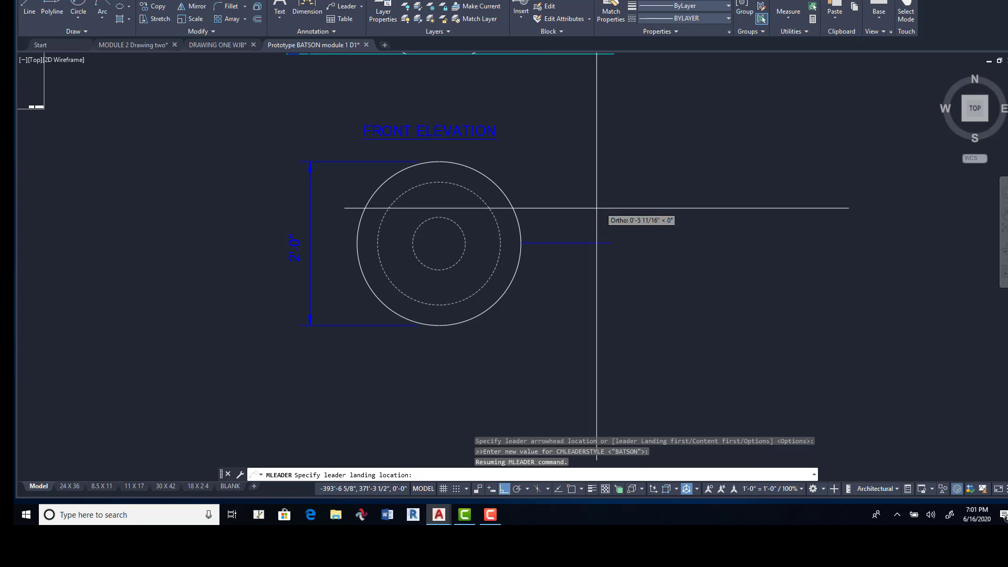
{"action": "left_click", "coordinate": [592, 243]}
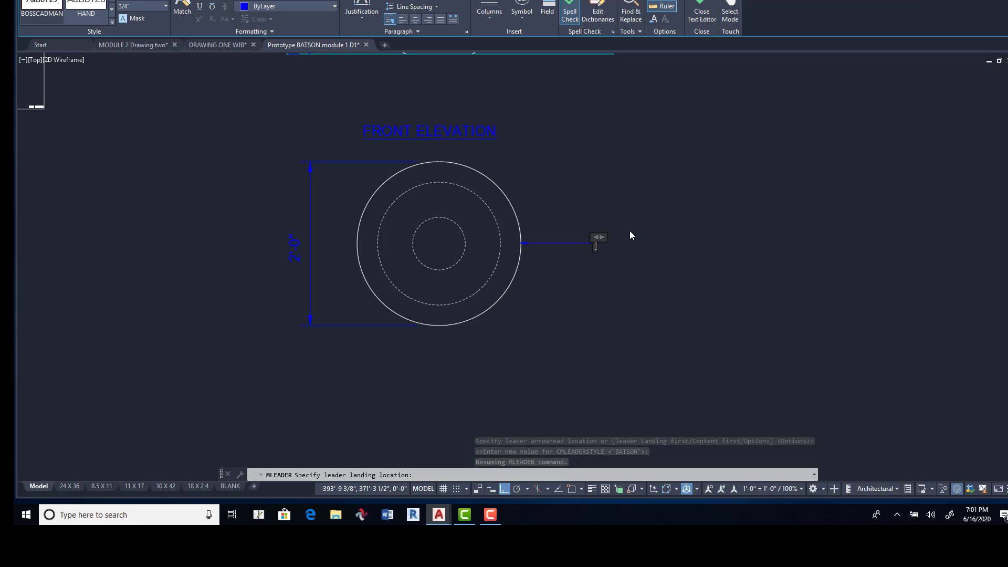
{"action": "type", "text": "LOCATE PROJECT"}
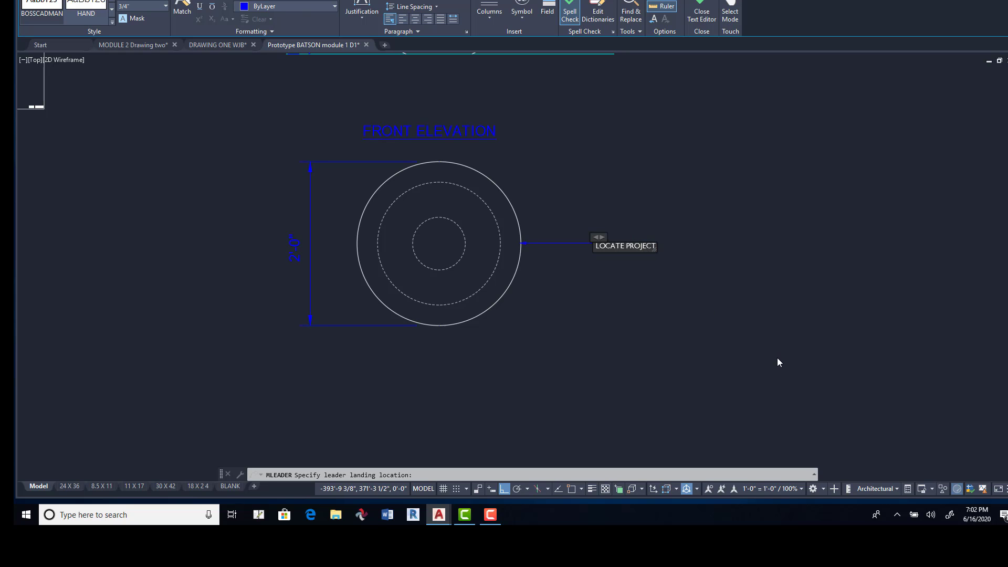
{"action": "left_click", "coordinate": [777, 358]}
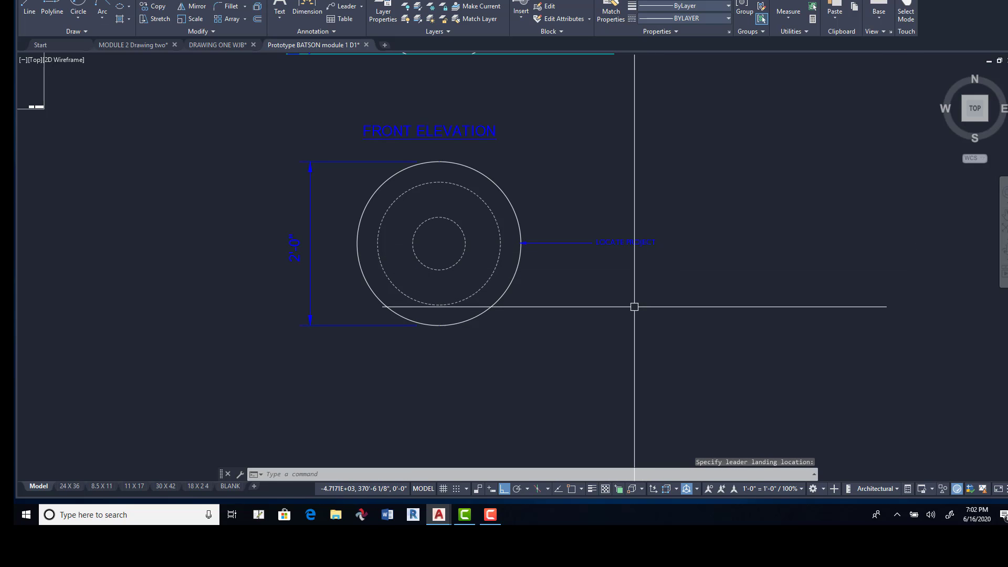
Add a multileader with placeholder text, angled up and right from the right edge of the snowman's middle body with ortho off.
{"action": "scroll", "coordinate": [638, 241], "scroll_direction": "up", "scroll_amount": 4}
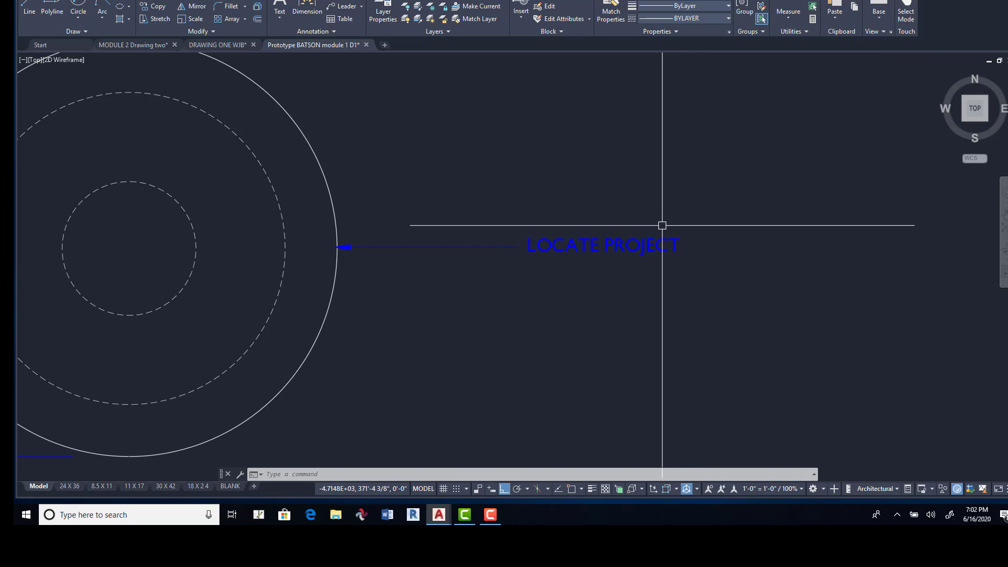
{"action": "scroll", "coordinate": [580, 322], "scroll_direction": "down", "scroll_amount": 5}
{"action": "scroll", "coordinate": [581, 231], "scroll_direction": "down", "scroll_amount": 2}
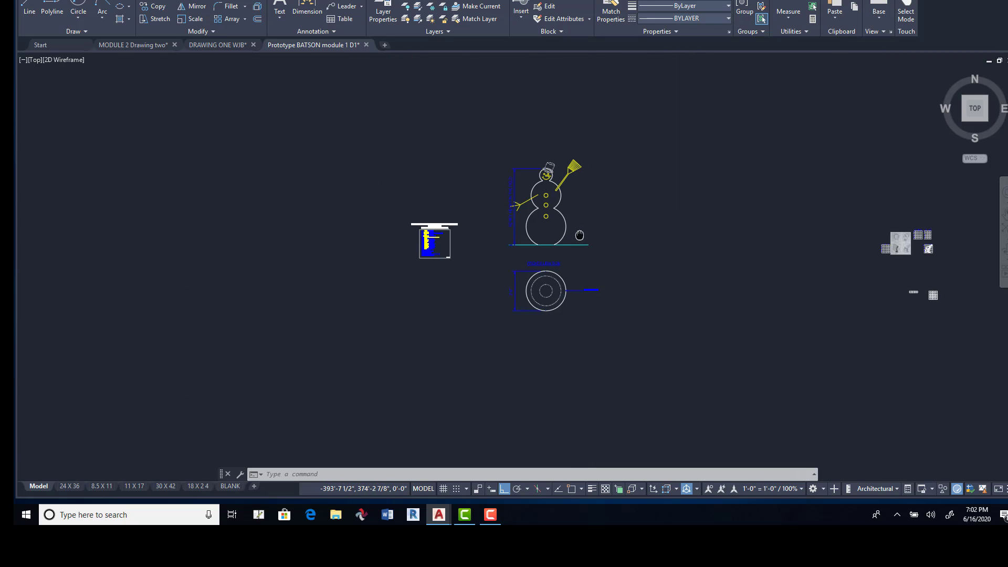
{"action": "scroll", "coordinate": [565, 261], "scroll_direction": "up", "scroll_amount": 5}
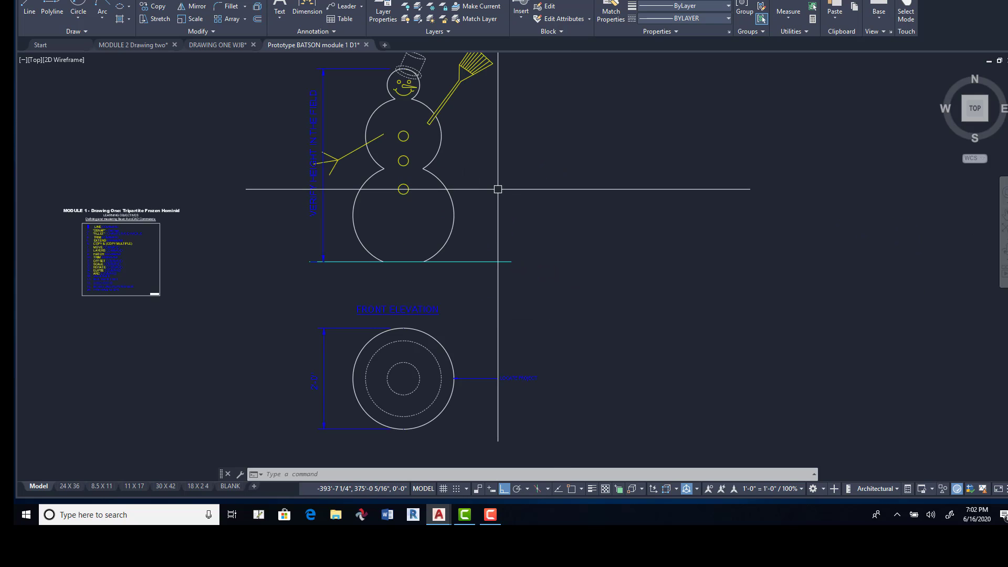
{"action": "middle_click_drag", "start_coordinate": [497, 188], "coordinate": [496, 204]}
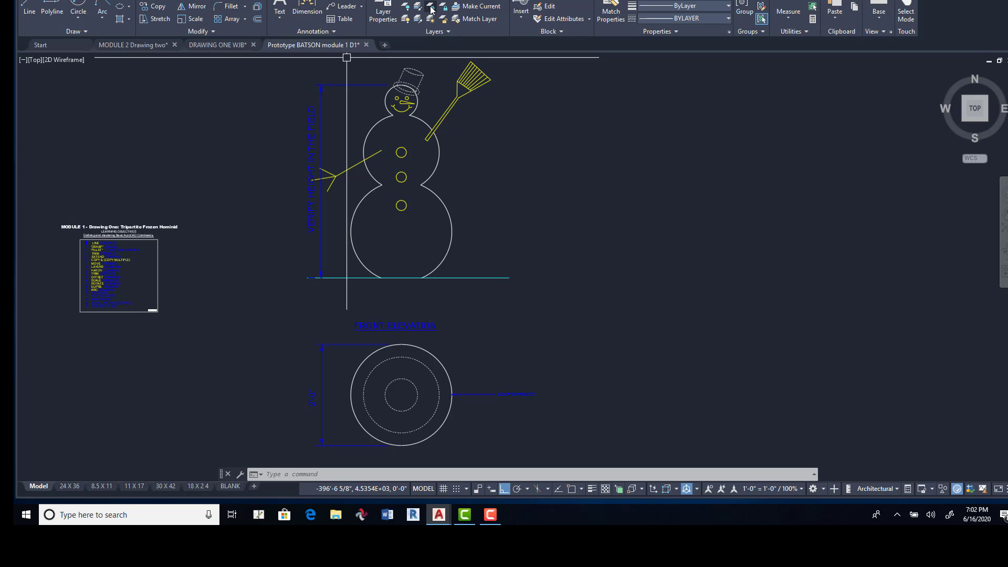
{"action": "left_click", "coordinate": [94, 0]}
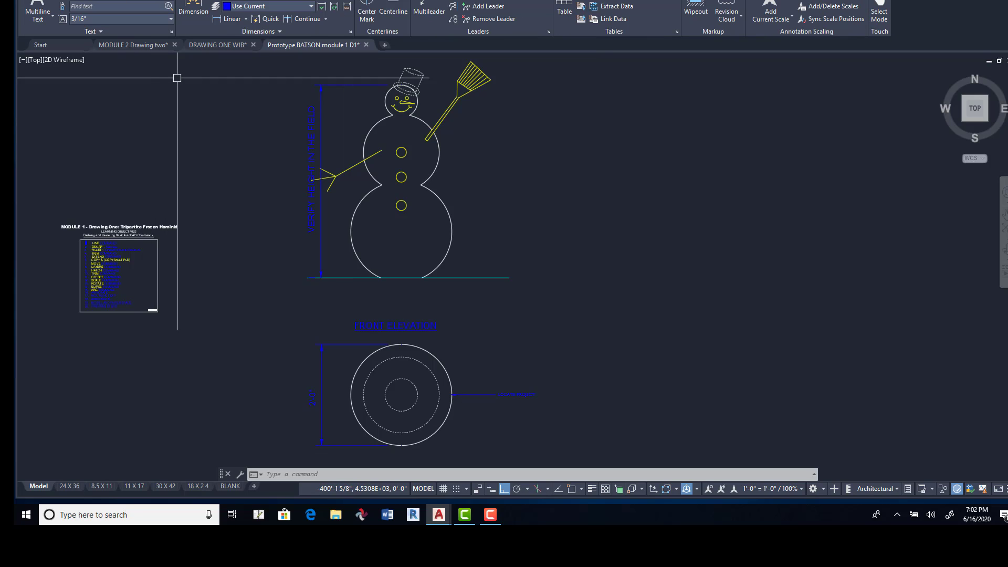
{"action": "left_click", "coordinate": [427, 5]}
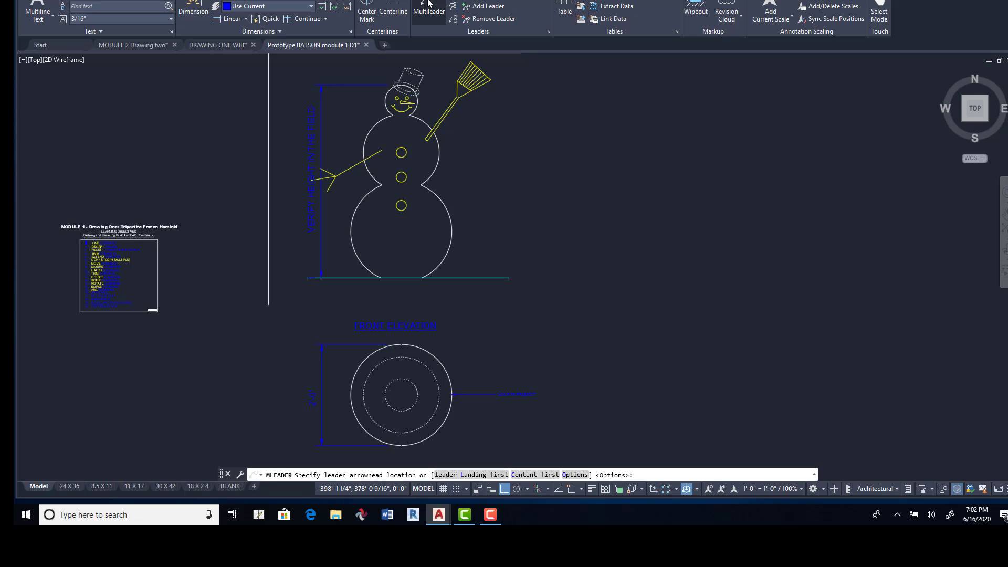
{"action": "left_click", "coordinate": [438, 169]}
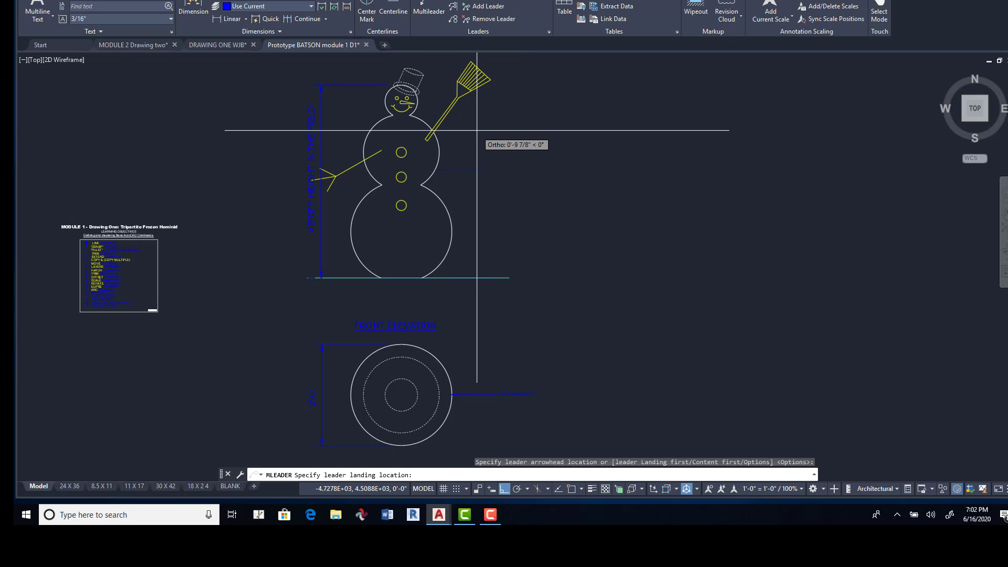
{"action": "key", "text": "F8"}
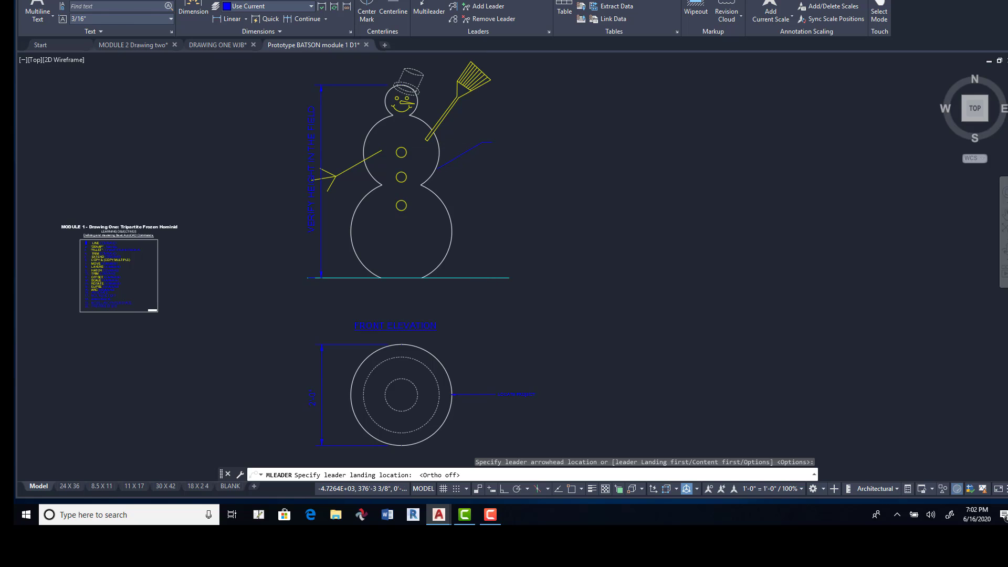
{"action": "left_click", "coordinate": [492, 142]}
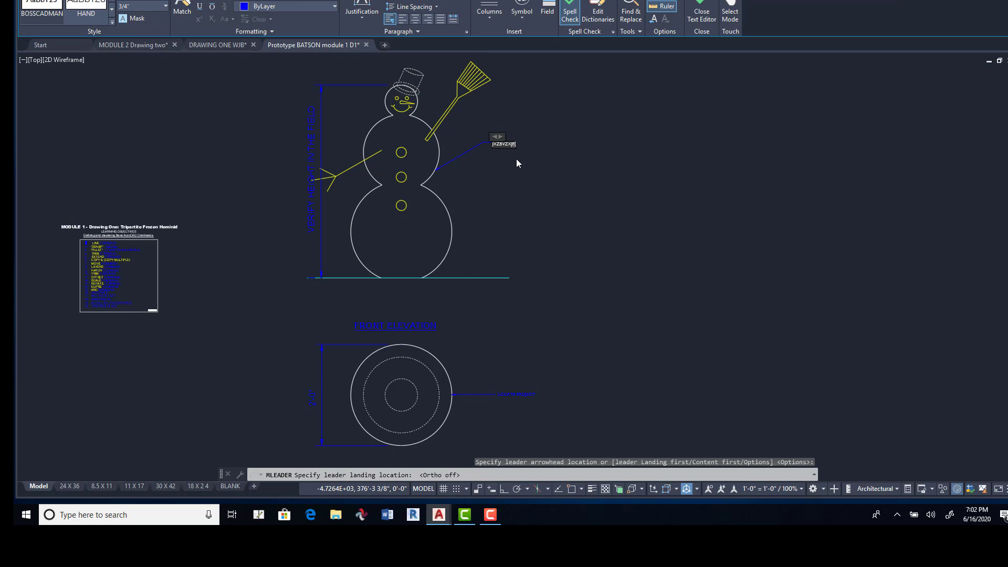
{"action": "left_click", "coordinate": [545, 163]}
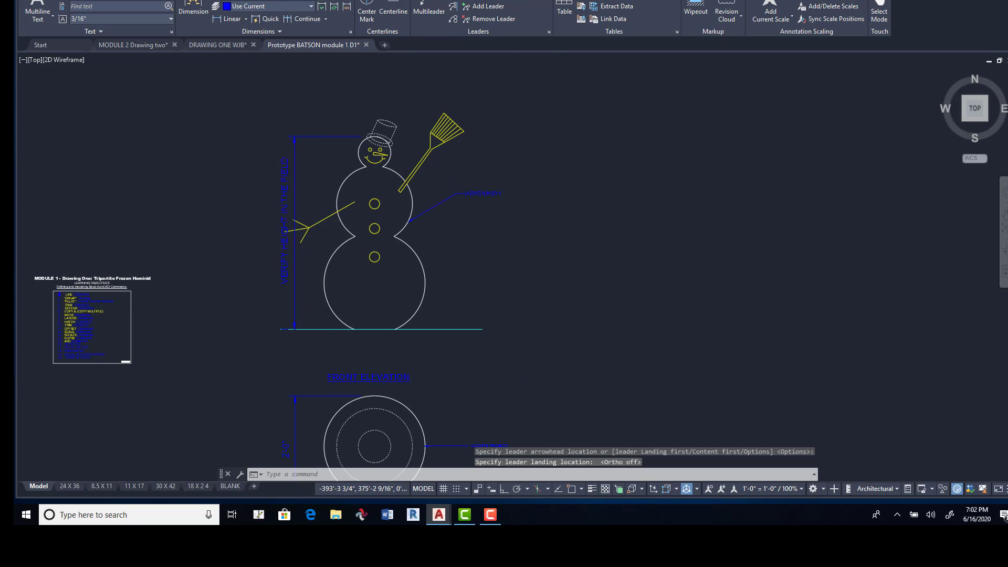
Add a second, textless multileader from the upper right edge of the middle body, ending at the first leader's landing with object snap on.
{"action": "scroll", "coordinate": [509, 118], "scroll_direction": "up", "scroll_amount": 4}
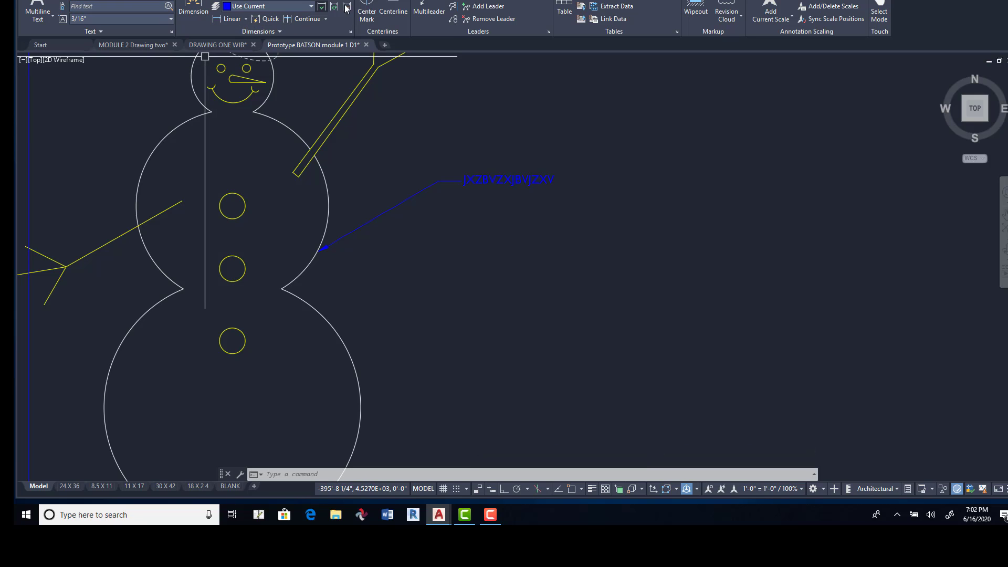
{"action": "left_click", "coordinate": [427, 7]}
{"action": "left_click", "coordinate": [289, 129]}
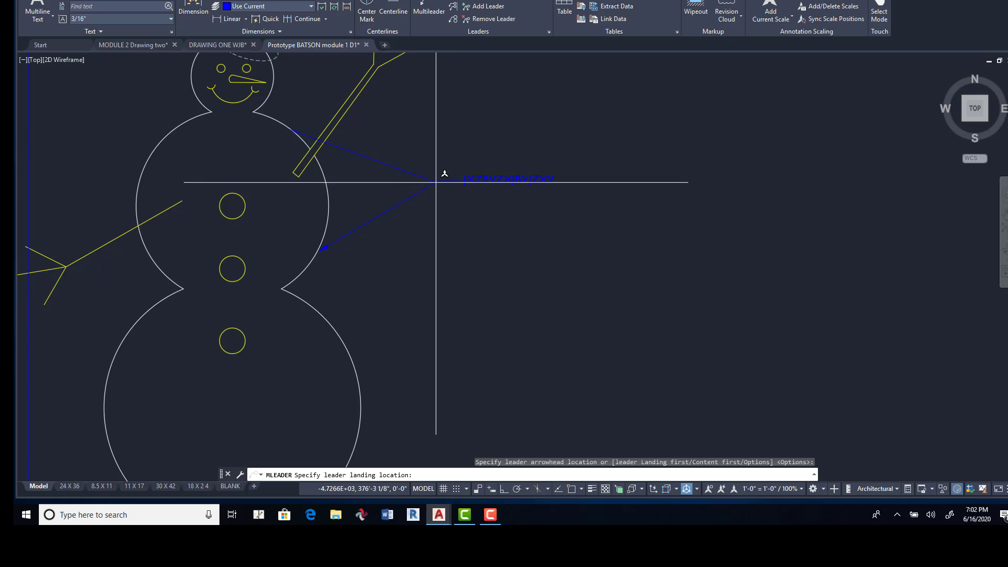
{"action": "key", "text": "F8"}
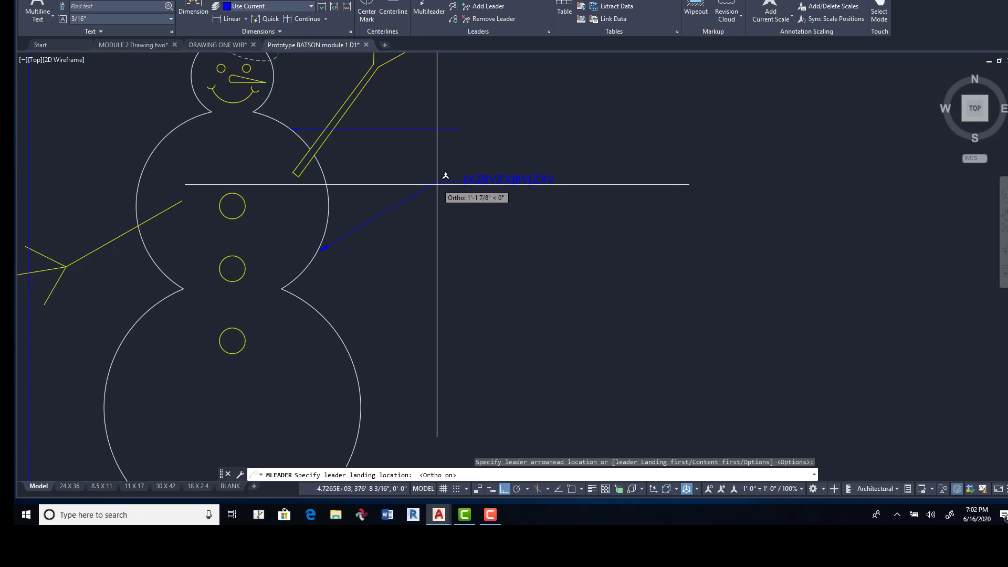
{"action": "key", "text": "F8"}
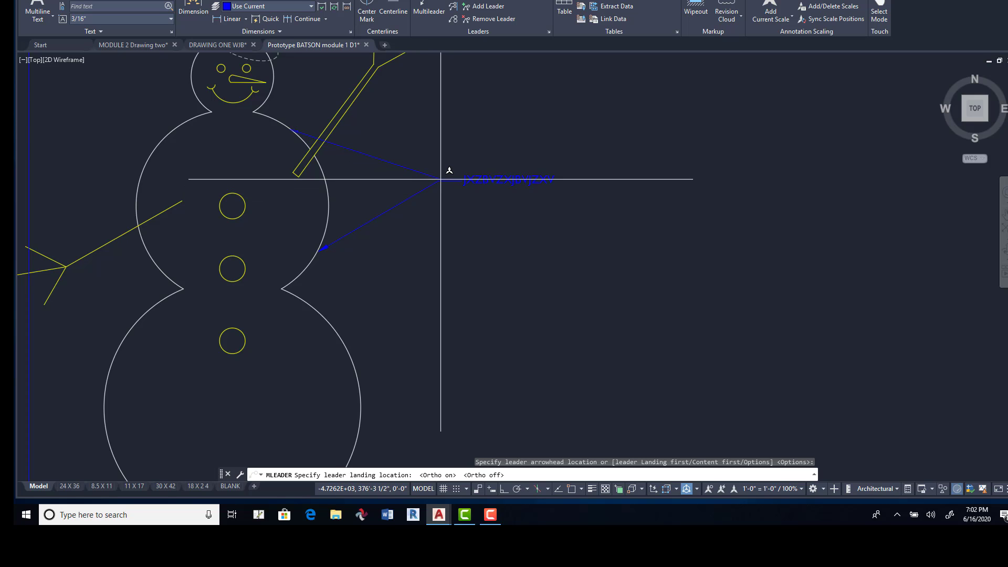
{"action": "key", "text": "F3"}
{"action": "left_click", "coordinate": [439, 180]}
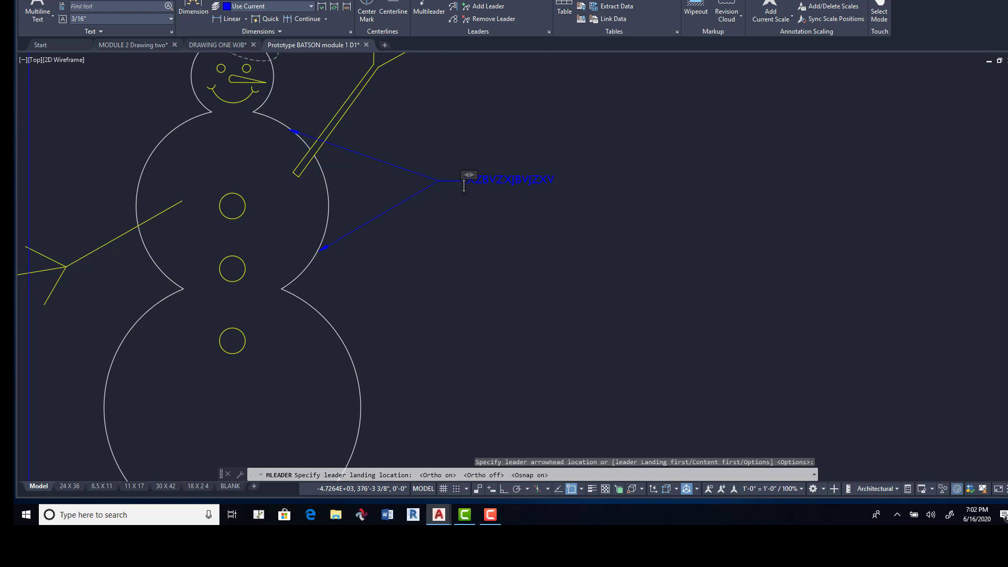
{"action": "right_click", "coordinate": [514, 135]}
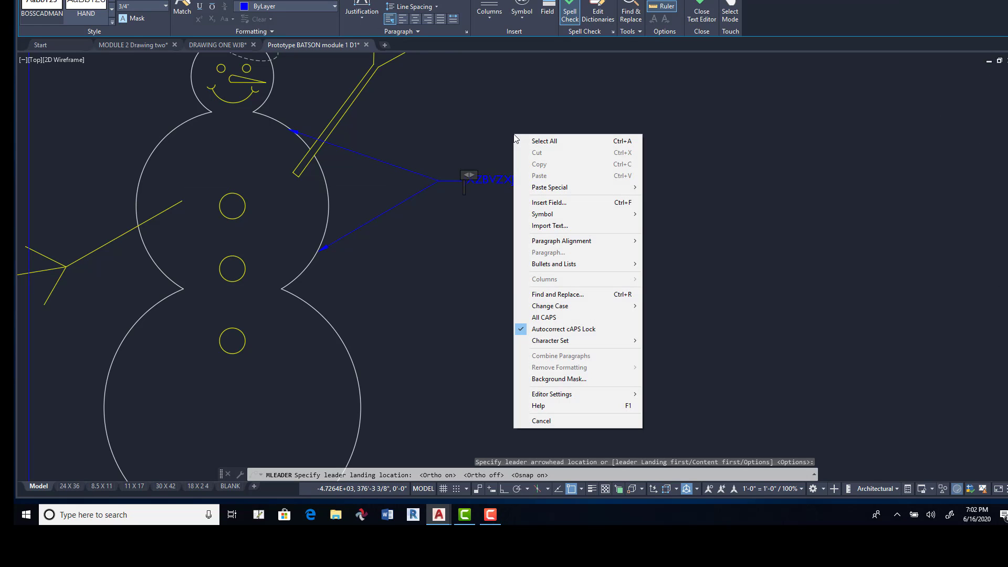
{"action": "left_click", "coordinate": [550, 106]}
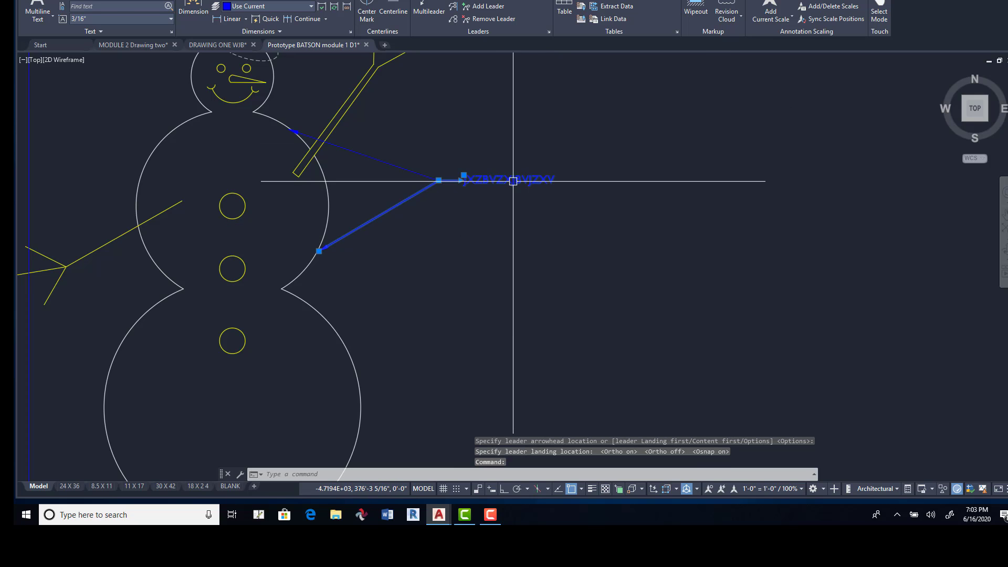
Insert "SDBSDBSD" into the placeholder text of the middle body's multileader and finish the text edit.
{"action": "left_click", "coordinate": [513, 180]}
{"action": "double_click", "coordinate": [513, 180]}
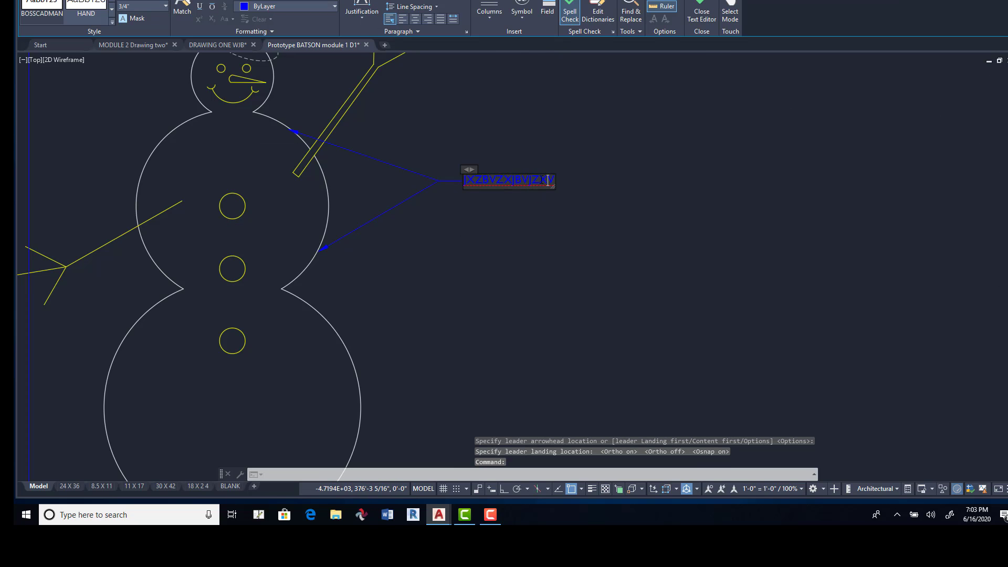
{"action": "left_click_drag", "start_coordinate": [543, 179], "coordinate": [522, 180]}
{"action": "type", "text": "SDBSDBSD"}
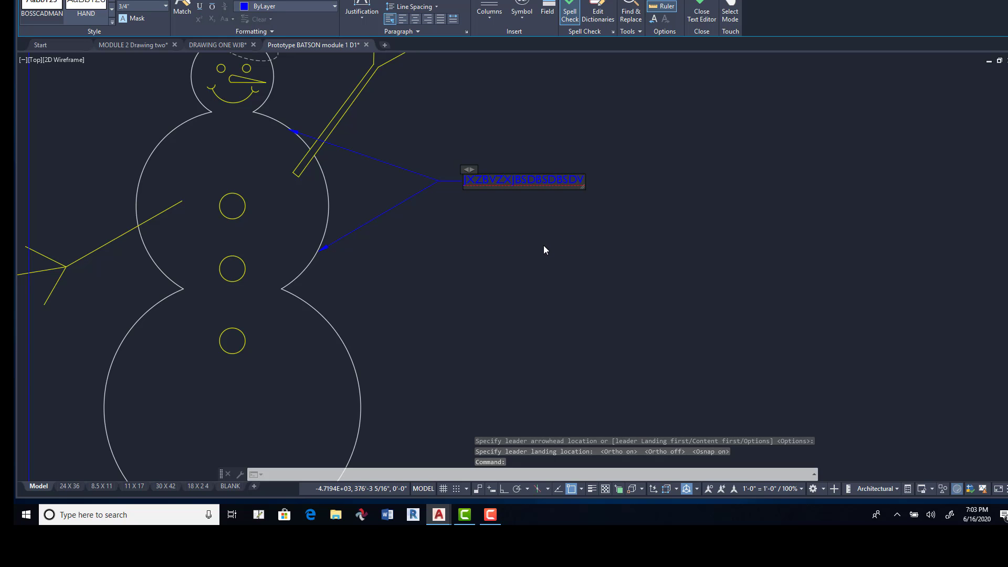
{"action": "middle_click_drag", "start_coordinate": [478, 297], "coordinate": [633, 263]}
{"action": "scroll", "coordinate": [676, 270], "scroll_direction": "down", "scroll_amount": 2}
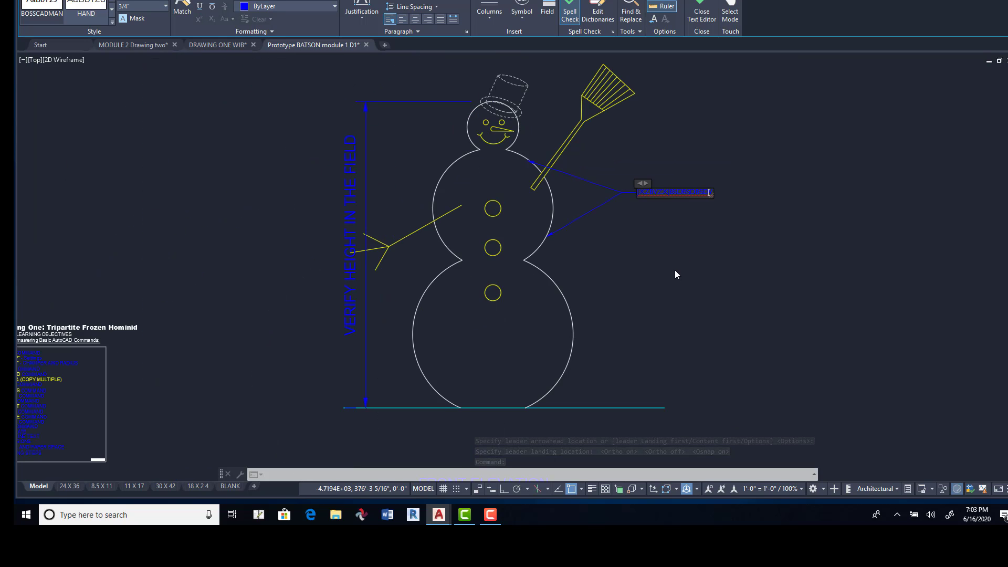
{"action": "mouse_move", "coordinate": [653, 301]}
{"action": "middle_mouse_down"}
{"action": "mouse_move", "coordinate": [553, 207]}
{"action": "mouse_move", "coordinate": [525, 237]}
{"action": "middle_mouse_up"}
{"action": "scroll", "coordinate": [614, 265], "scroll_direction": "down", "scroll_amount": 2}
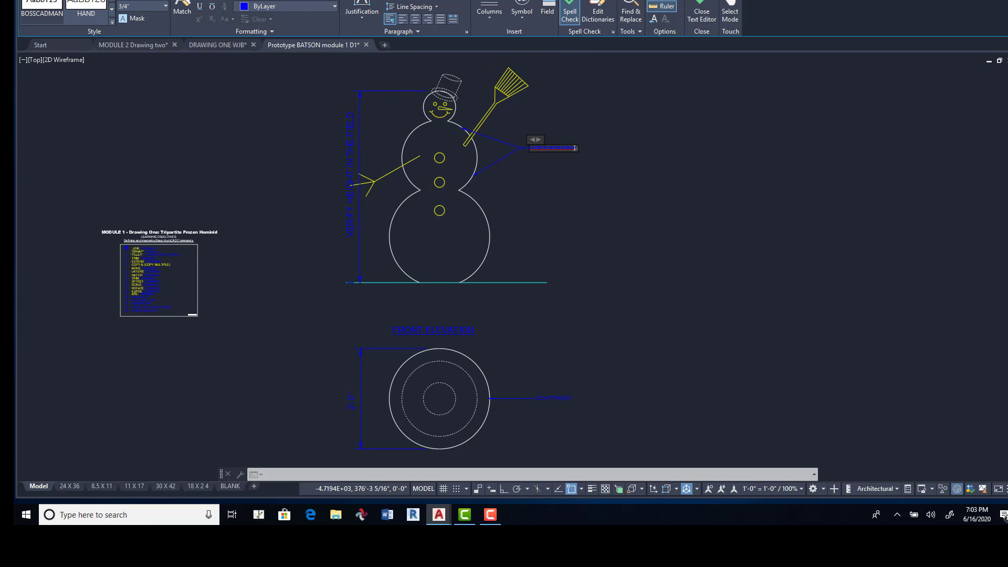
{"action": "key", "text": "Escape"}
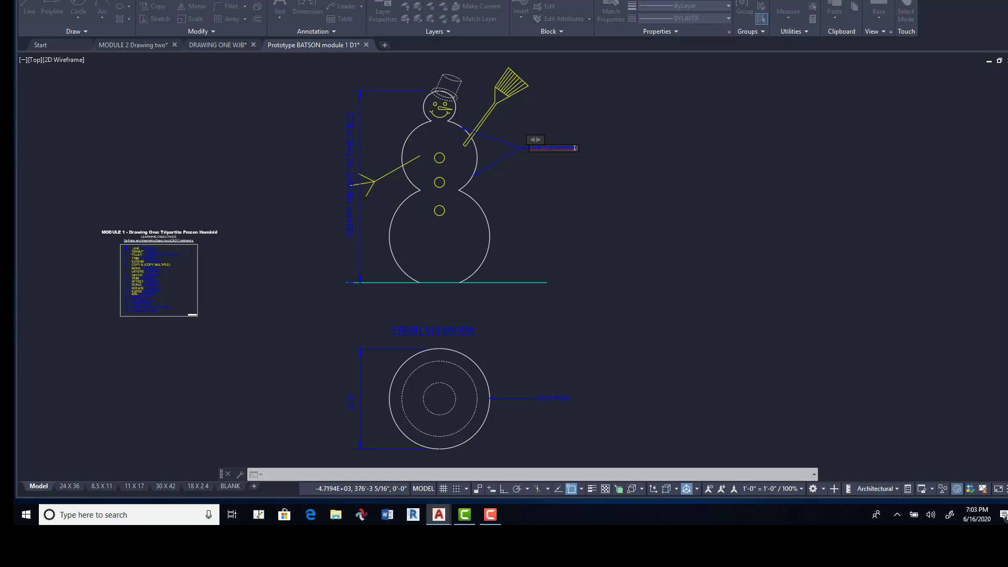
{"action": "right_click", "coordinate": [700, 190]}
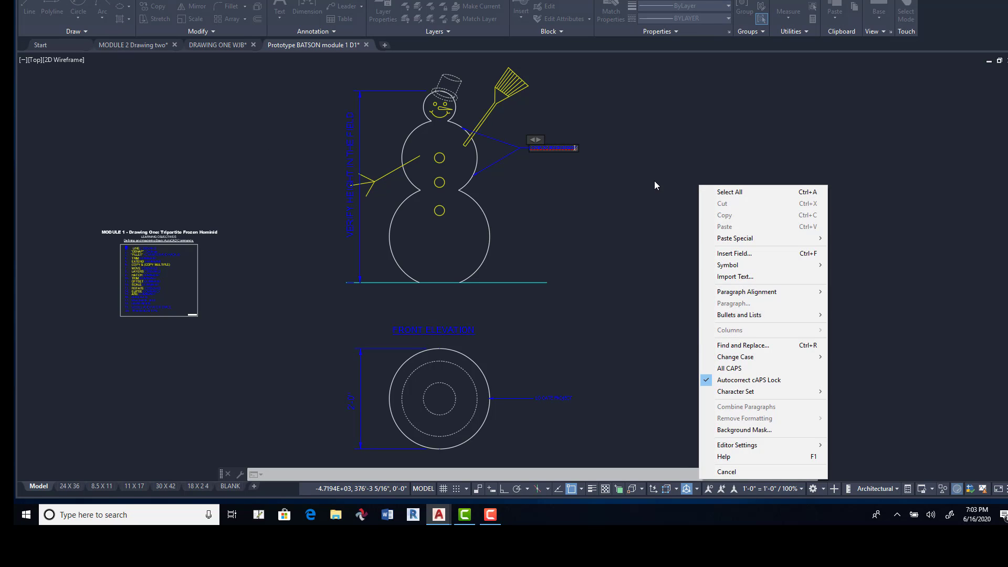
{"action": "key", "text": "Escape"}
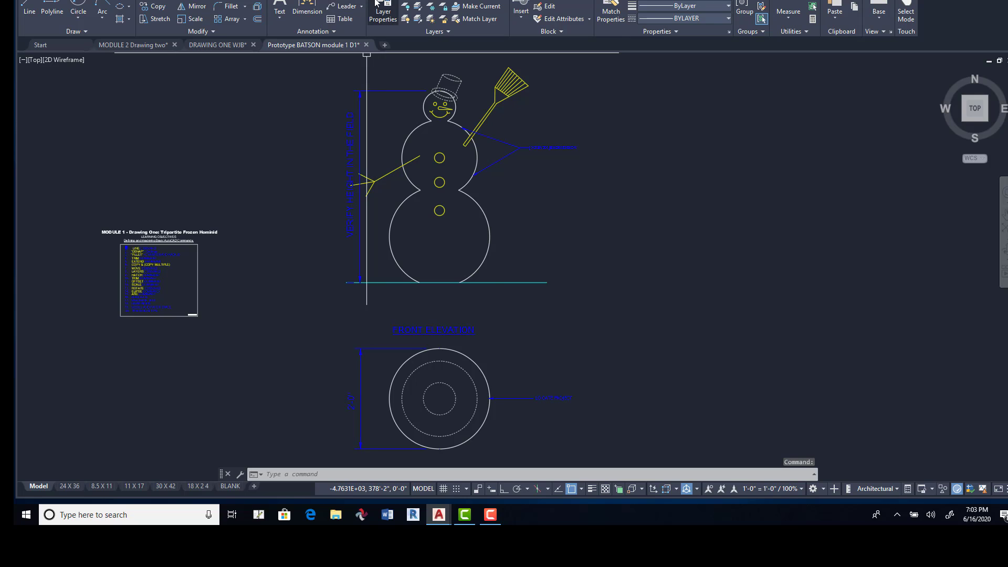
Make the red center line layer with the CENTER linetype the current layer.
{"action": "left_click", "coordinate": [383, 13]}
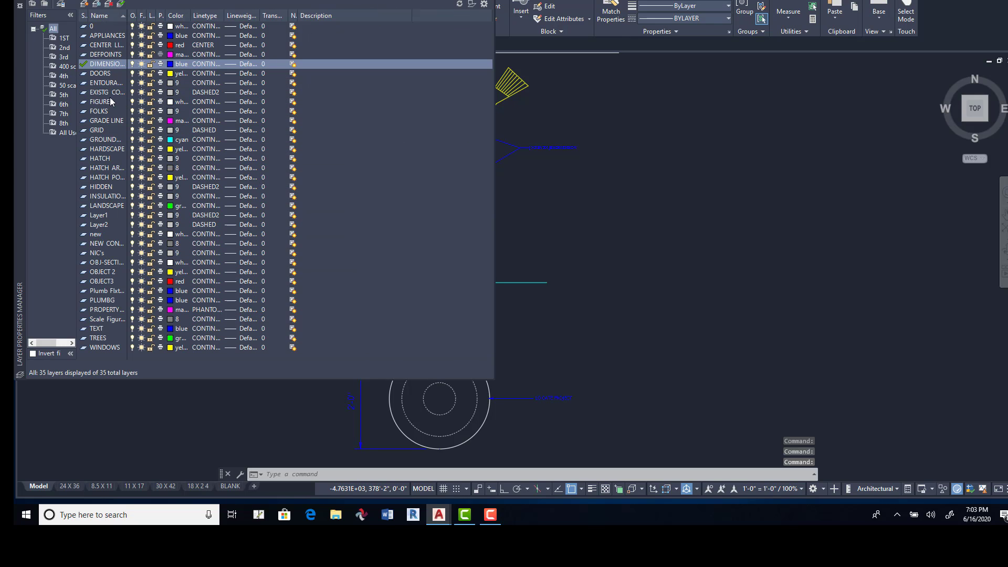
{"action": "left_click", "coordinate": [106, 45]}
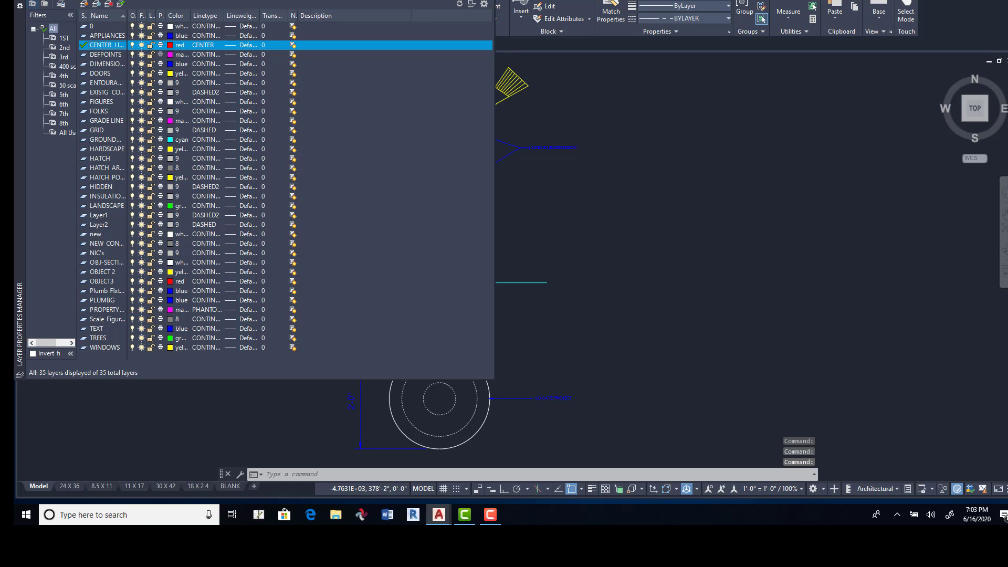
{"action": "left_click", "coordinate": [19, 6]}
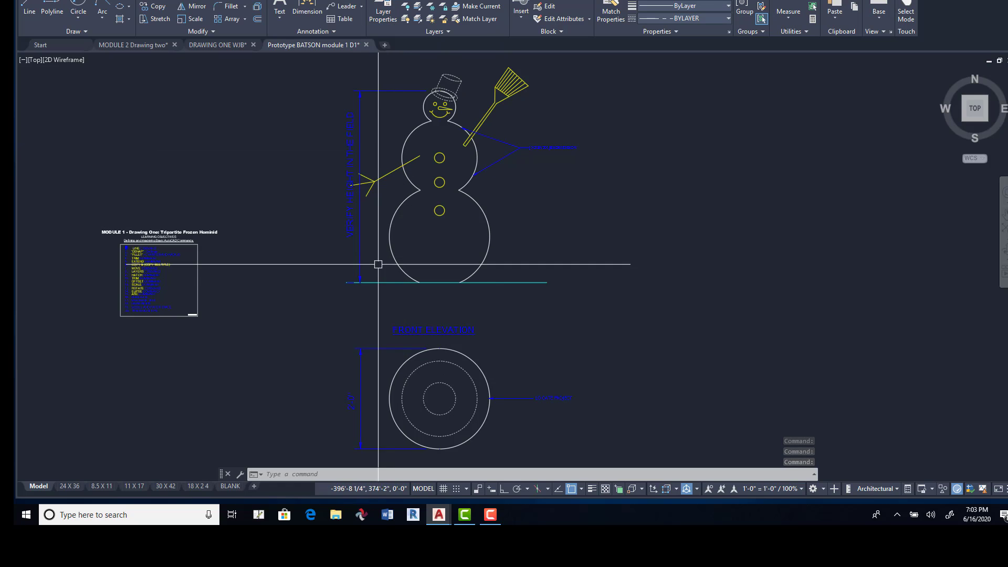
With ortho on, draw a vertical centerline about 8' long from the bottom of the plan view's outer circle to above the snowman's hat.
{"action": "left_click", "coordinate": [26, 8]}
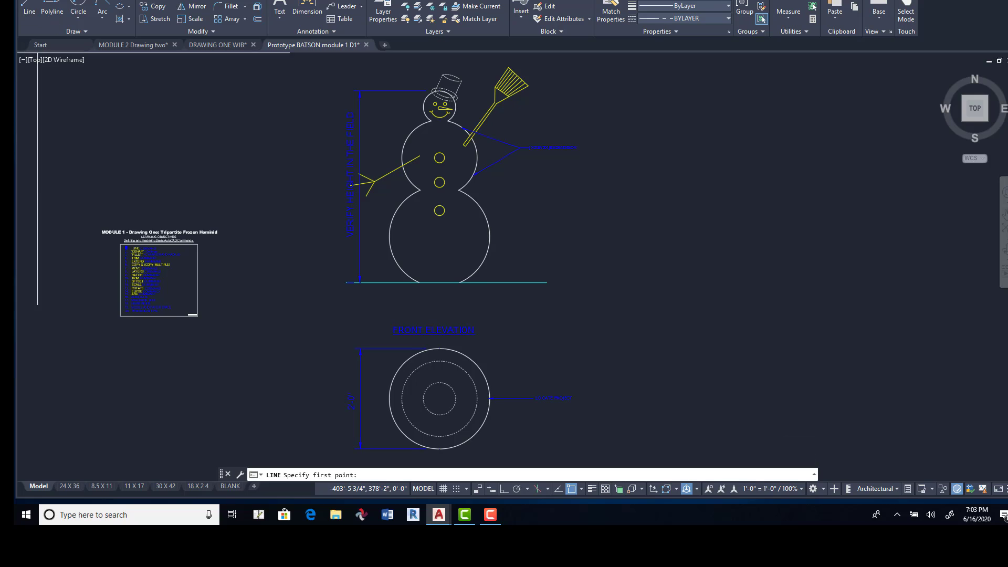
{"action": "left_click", "coordinate": [440, 448]}
{"action": "middle_click_drag", "start_coordinate": [513, 164], "coordinate": [471, 193]}
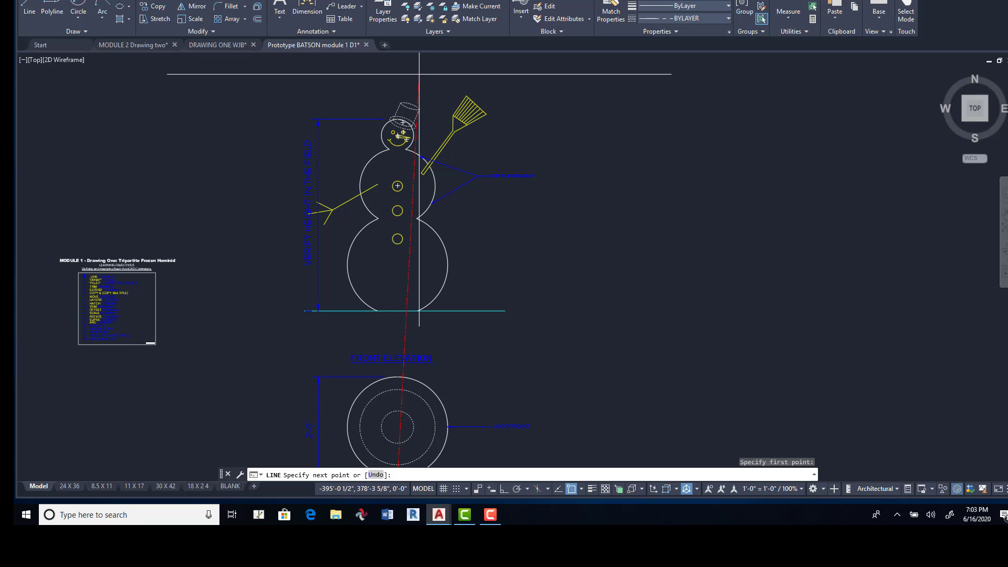
{"action": "key", "text": "F8"}
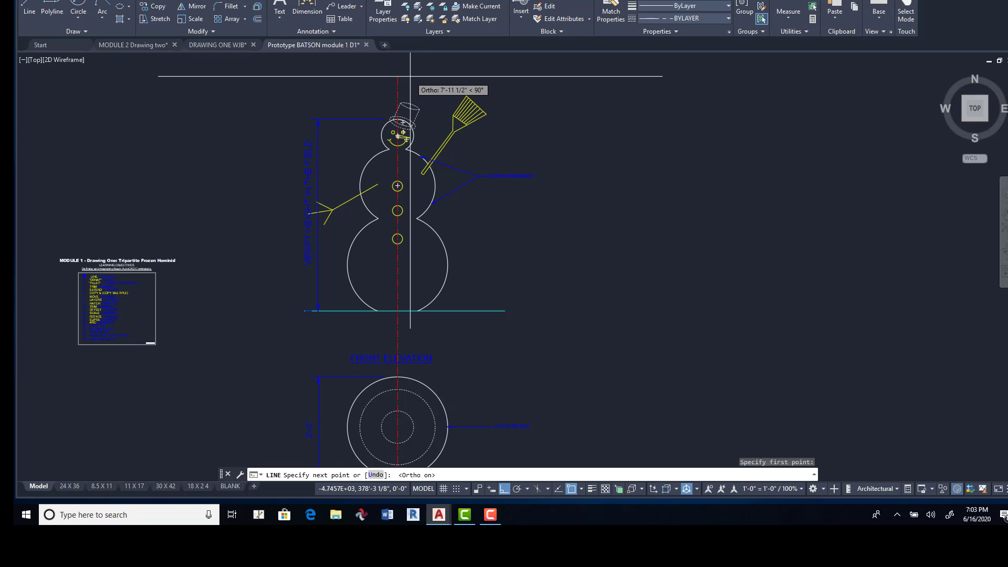
{"action": "key", "text": "Return"}
{"action": "middle_click_drag", "start_coordinate": [612, 279], "coordinate": [594, 216]}
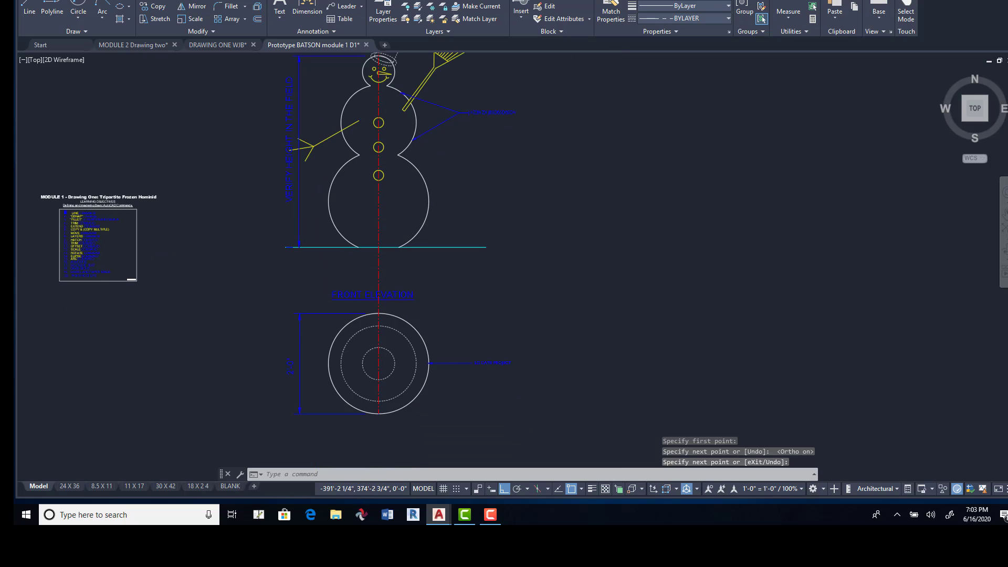
Move the centerline slightly straight down so its lower end extends past the plan view's outer circle.
{"action": "scroll", "coordinate": [376, 420], "scroll_direction": "up", "scroll_amount": 5}
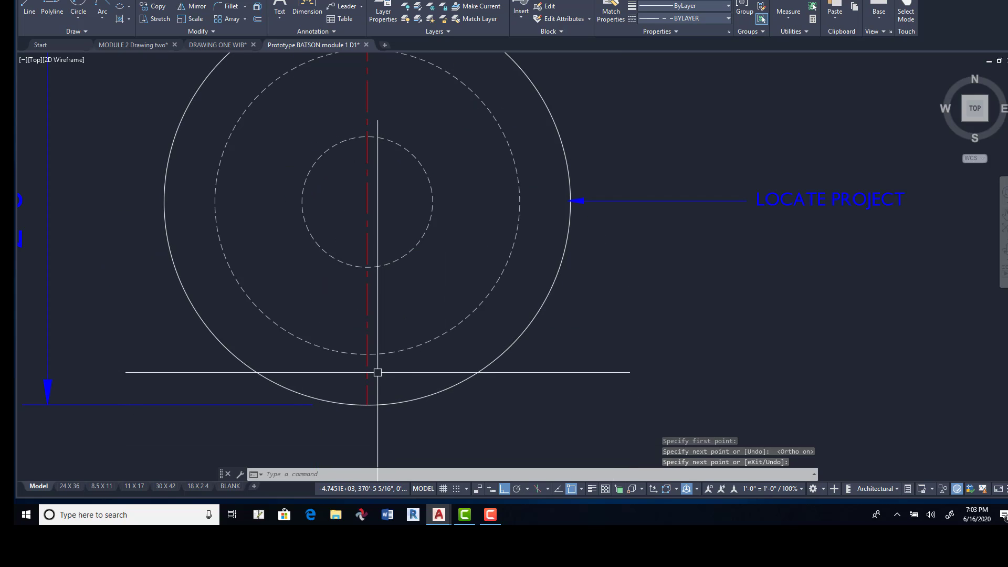
{"action": "scroll", "coordinate": [378, 389], "scroll_direction": "down", "scroll_amount": 3}
{"action": "scroll", "coordinate": [388, 362], "scroll_direction": "down", "scroll_amount": 5}
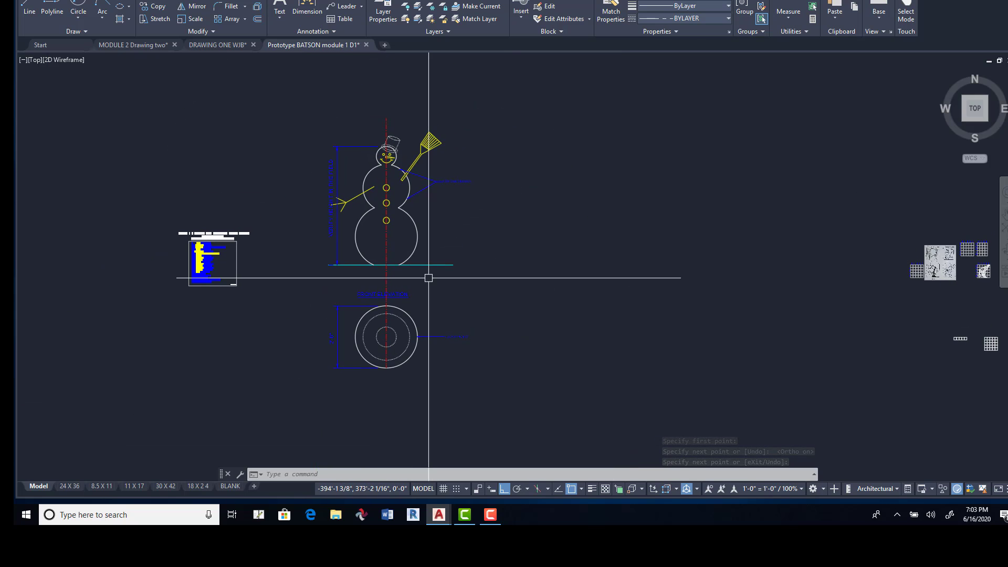
{"action": "type", "text": "m"}
{"action": "key", "text": "Return"}
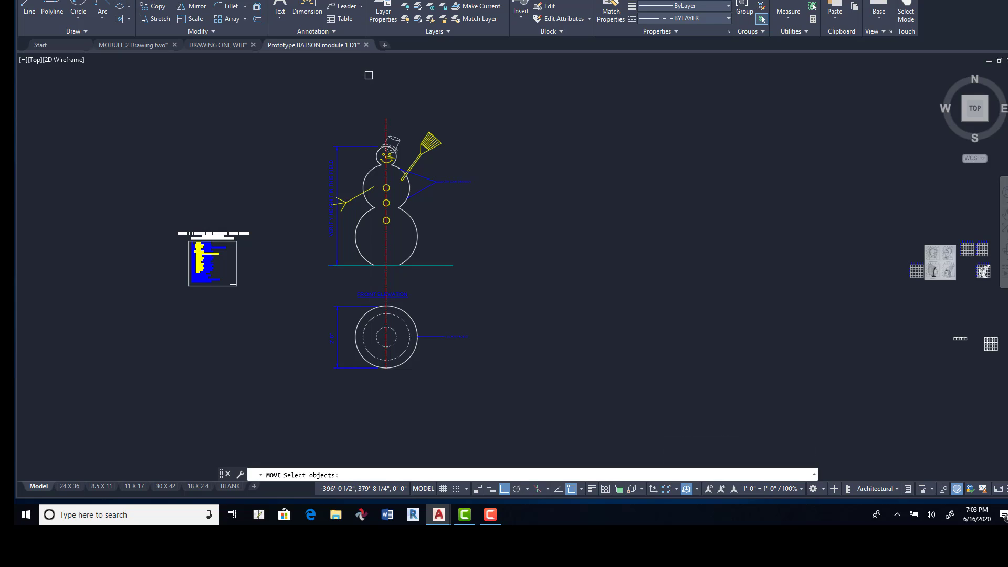
{"action": "left_click", "coordinate": [384, 113]}
{"action": "key", "text": "Return"}
{"action": "left_click", "coordinate": [664, 176]}
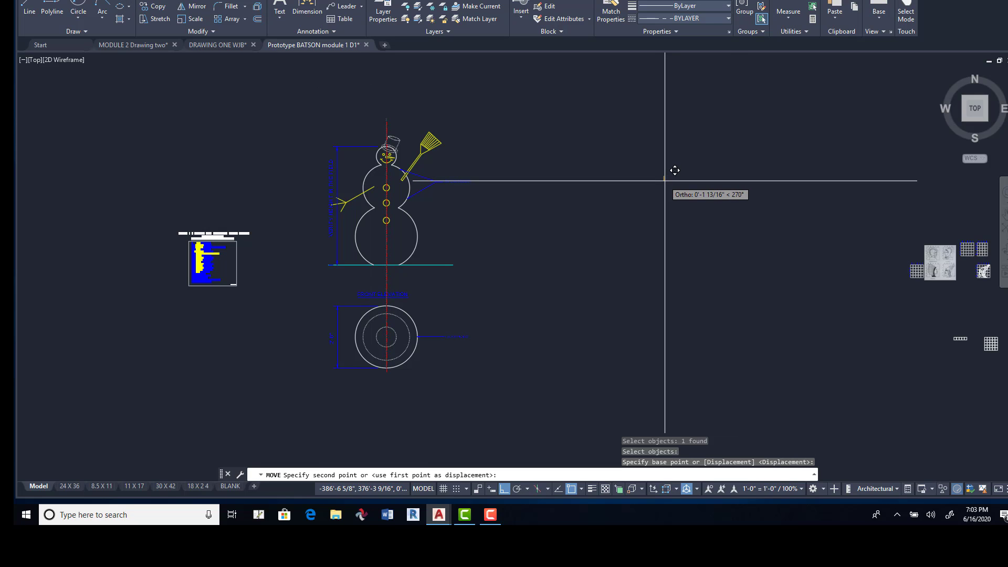
{"action": "left_click", "coordinate": [664, 183]}
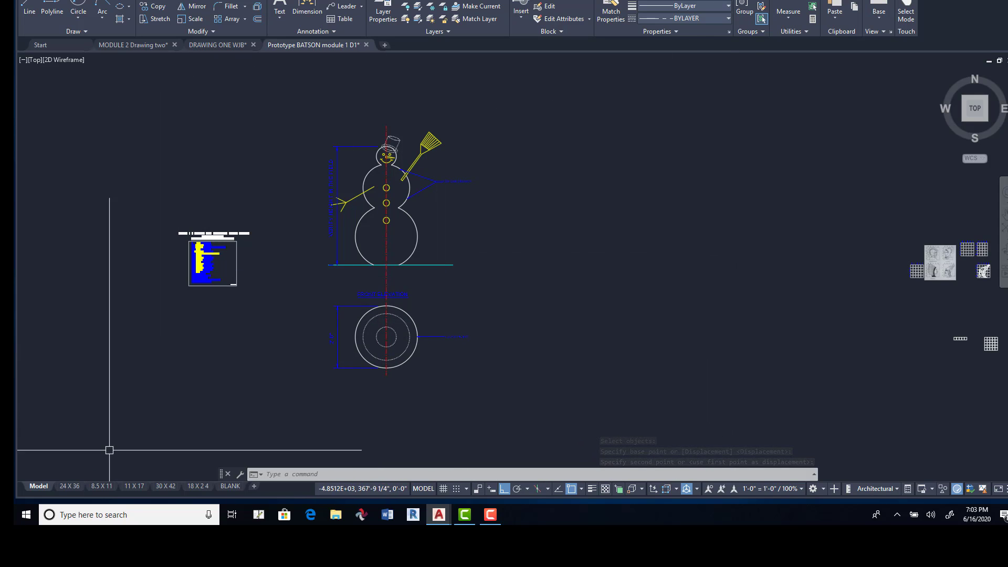
Open the 8.5 X 11 layout in paper space and examine the portrait sheet's title block fields.
{"action": "left_click", "coordinate": [101, 486]}
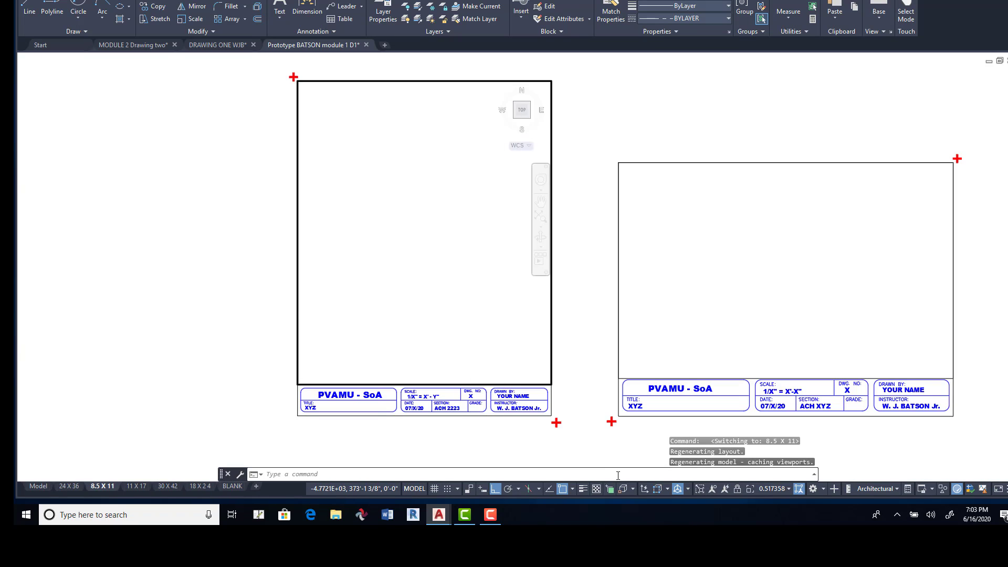
{"action": "left_click", "coordinate": [415, 489]}
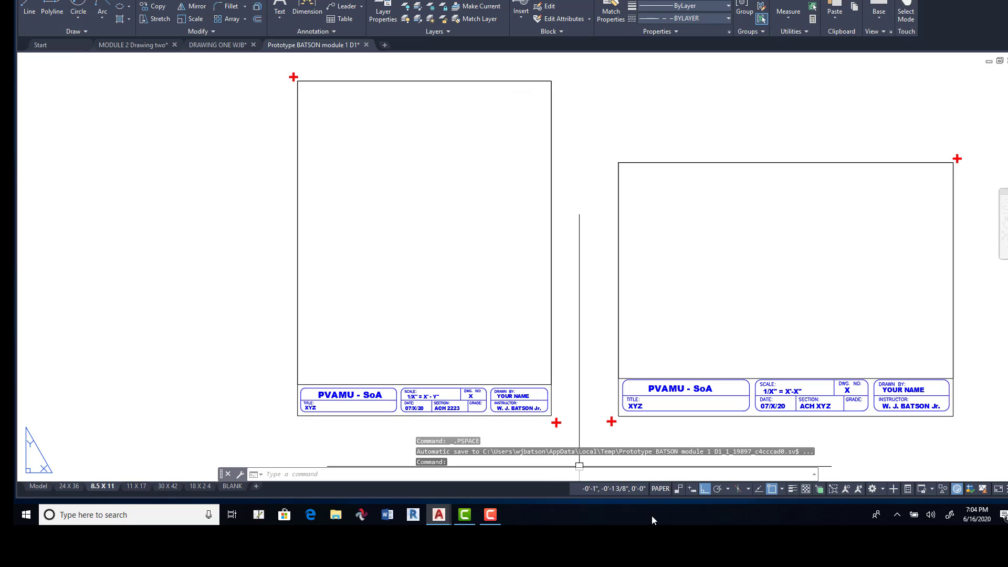
{"action": "middle_click_drag", "start_coordinate": [653, 263], "coordinate": [569, 199]}
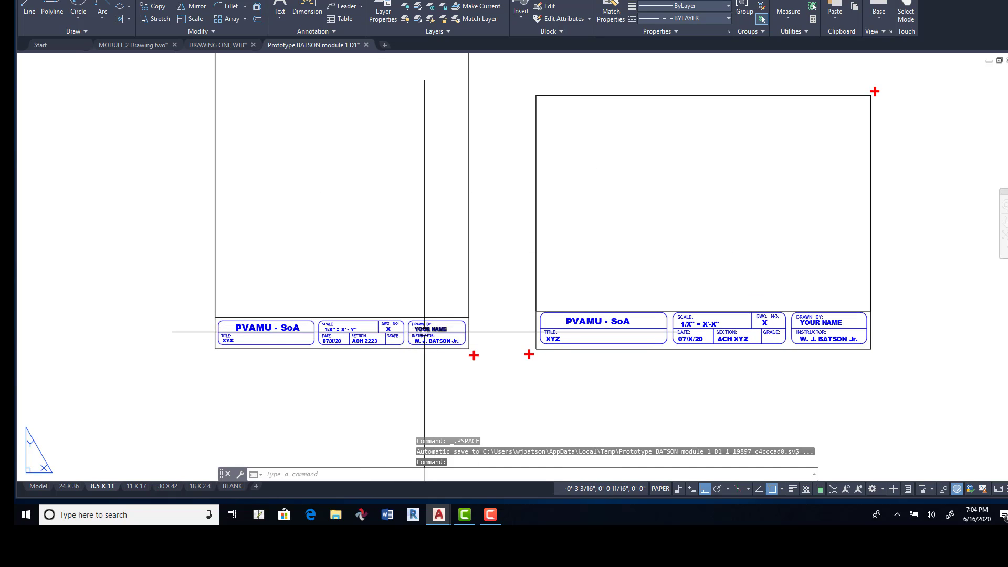
{"action": "scroll", "coordinate": [227, 336], "scroll_direction": "up", "scroll_amount": 4}
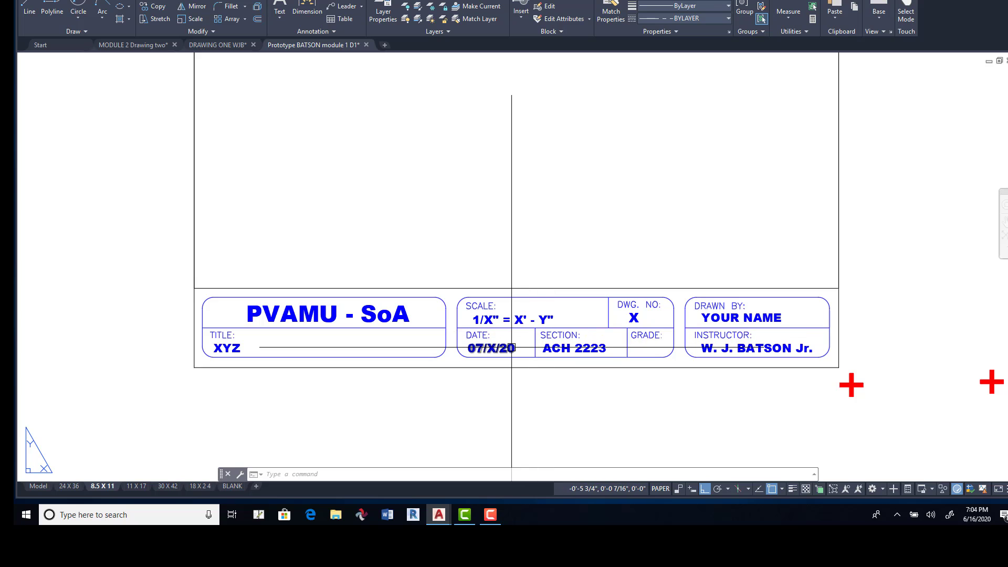
{"action": "scroll", "coordinate": [683, 277], "scroll_direction": "down", "scroll_amount": 4}
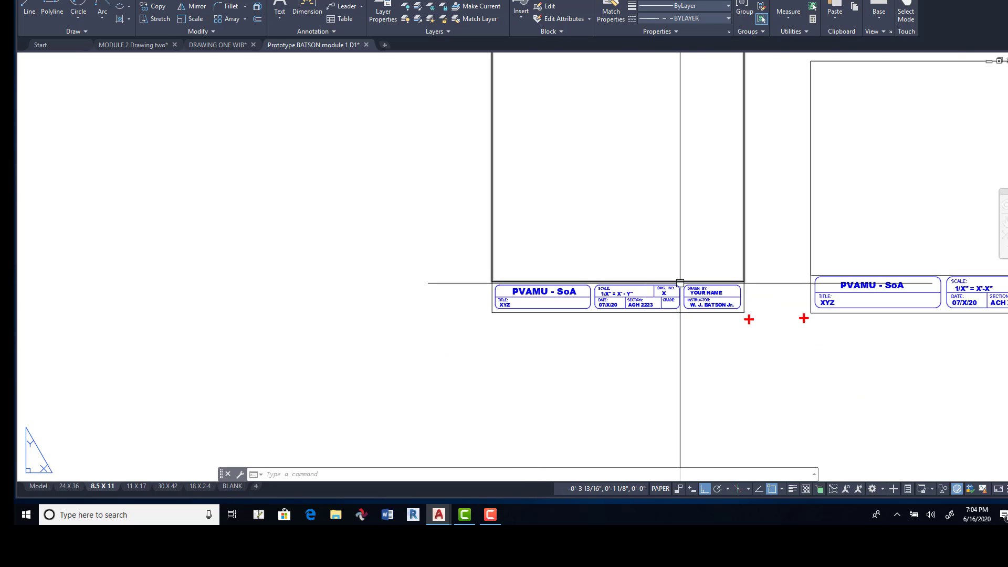
{"action": "middle_click_drag", "start_coordinate": [716, 274], "coordinate": [406, 378]}
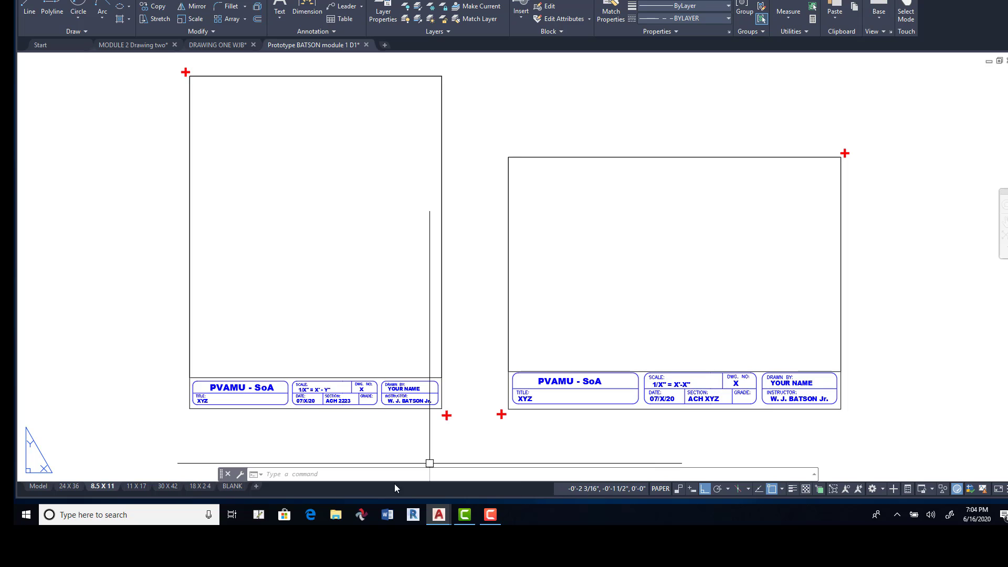
Enter model space within the layout and alternate the active viewport between the landscape and portrait sheets.
{"action": "left_click", "coordinate": [659, 488]}
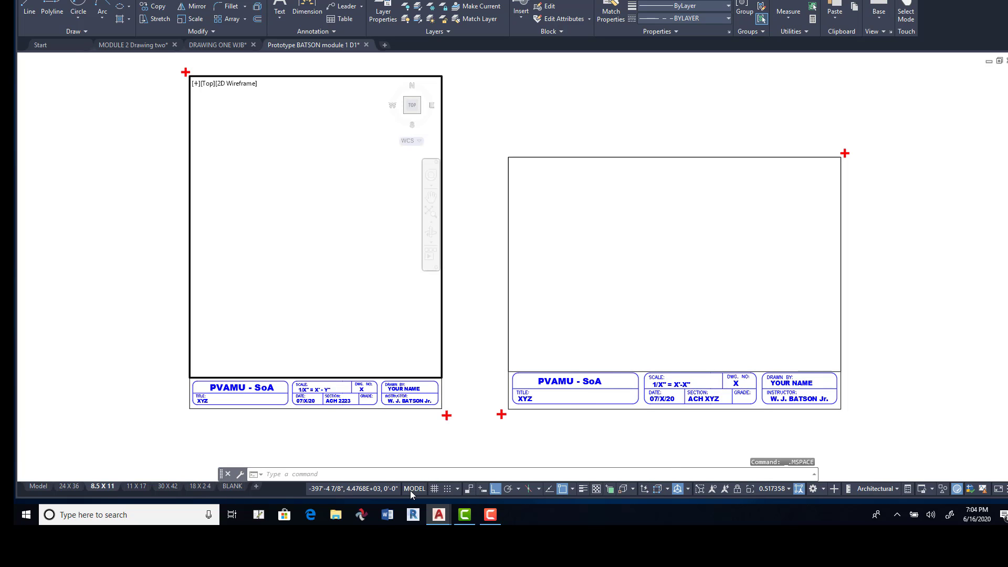
{"action": "left_click", "coordinate": [696, 289]}
{"action": "left_click", "coordinate": [317, 216]}
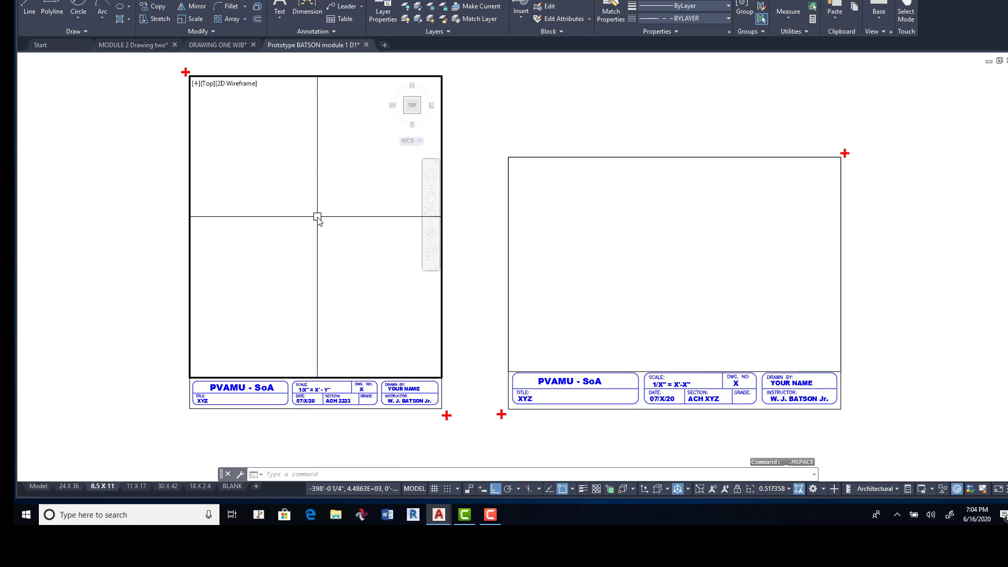
{"action": "left_click", "coordinate": [655, 243]}
{"action": "left_click", "coordinate": [330, 218]}
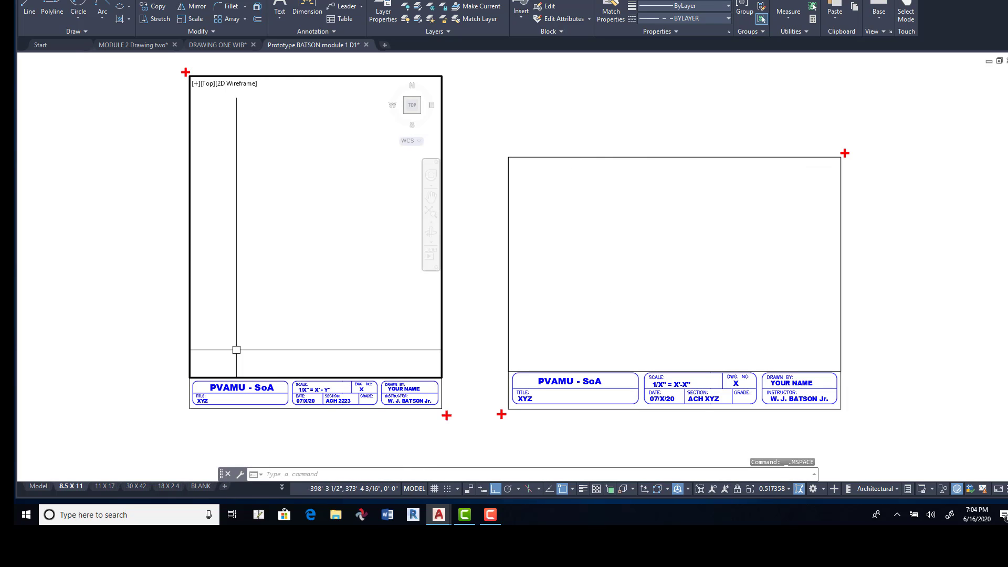
Check the drawing in model space, return to the 8.5 X 11 layout, and activate the portrait sheet's viewport.
{"action": "left_click", "coordinate": [37, 485]}
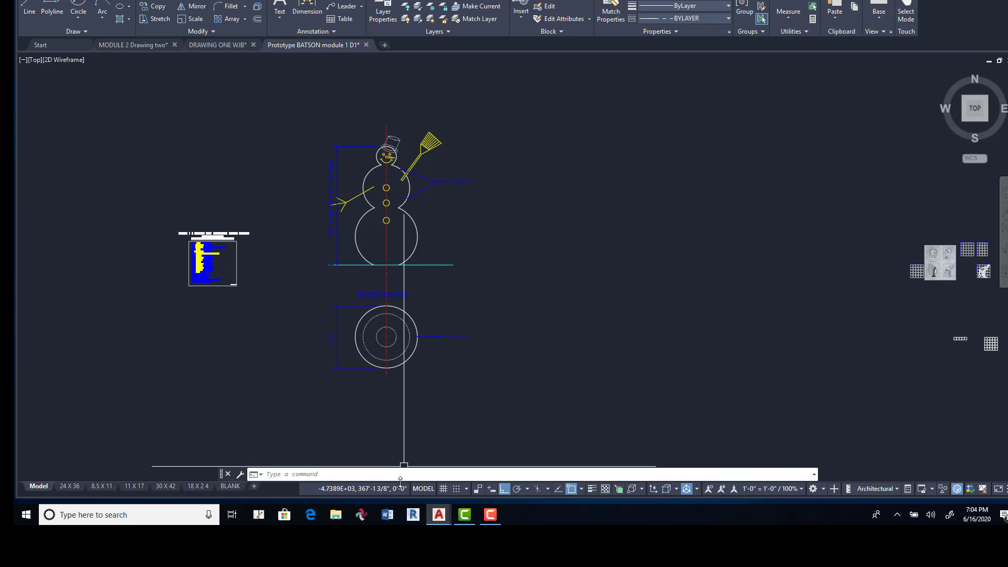
{"action": "left_click", "coordinate": [101, 486]}
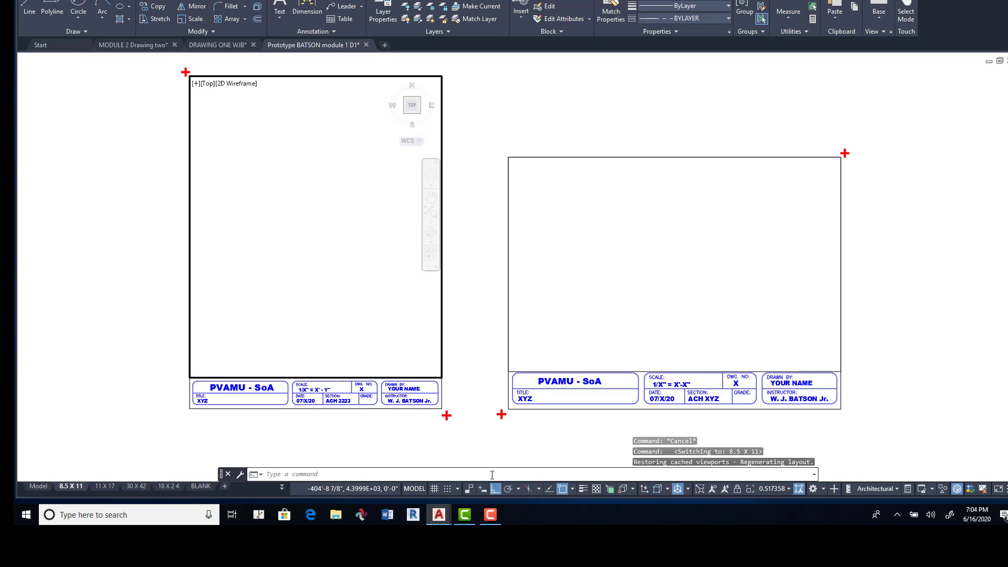
{"action": "left_click", "coordinate": [415, 489]}
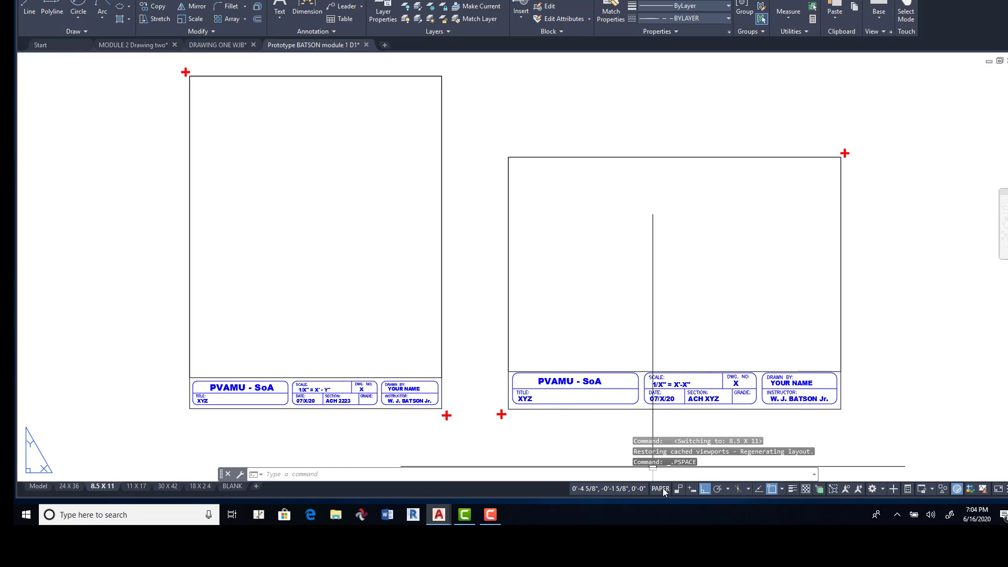
{"action": "left_click", "coordinate": [666, 493]}
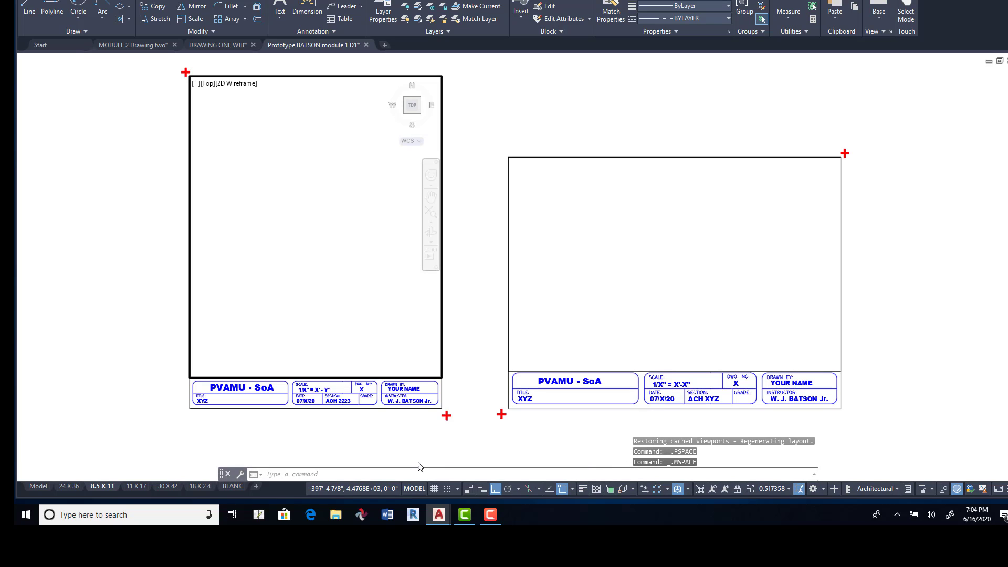
{"action": "left_click", "coordinate": [554, 330]}
{"action": "left_click", "coordinate": [378, 256]}
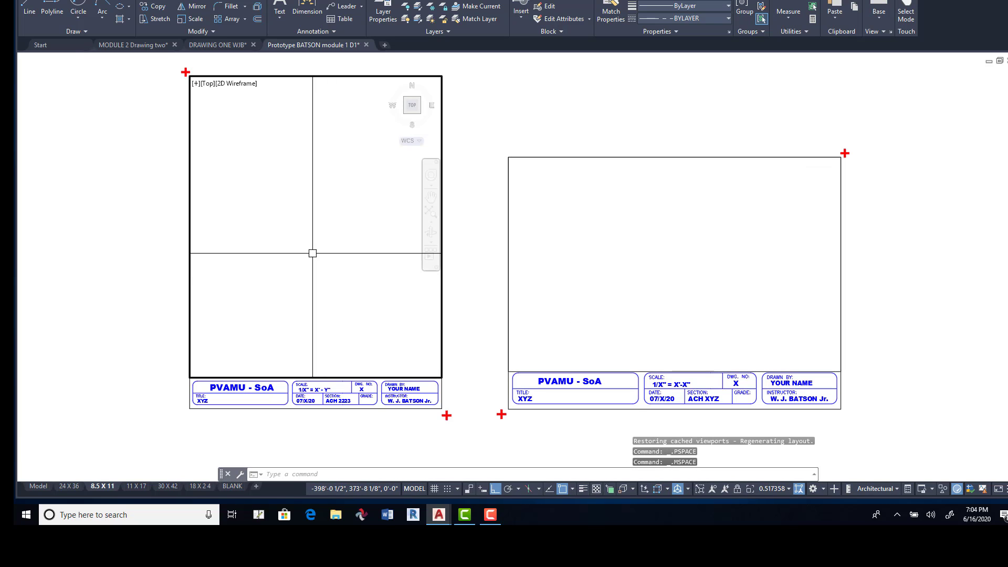
Fit the snowman elevation and its plan view, with their annotations, inside the portrait sheet's viewport.
{"action": "scroll", "coordinate": [313, 253], "scroll_direction": "down", "scroll_amount": 5}
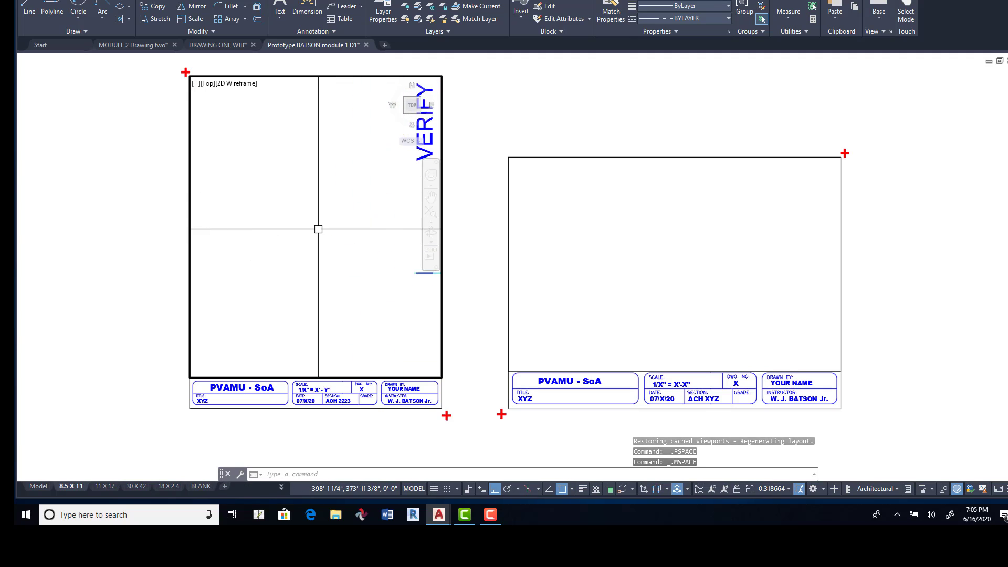
{"action": "scroll", "coordinate": [319, 228], "scroll_direction": "down", "scroll_amount": 7}
{"action": "scroll", "coordinate": [340, 219], "scroll_direction": "up", "scroll_amount": 5}
{"action": "mouse_move", "coordinate": [387, 220]}
{"action": "middle_mouse_down"}
{"action": "mouse_move", "coordinate": [254, 279]}
{"action": "mouse_move", "coordinate": [315, 232]}
{"action": "mouse_move", "coordinate": [326, 209]}
{"action": "middle_mouse_up"}
{"action": "scroll", "coordinate": [254, 279], "scroll_direction": "down", "scroll_amount": 5}
{"action": "scroll", "coordinate": [278, 270], "scroll_direction": "up", "scroll_amount": 6}
{"action": "scroll", "coordinate": [286, 279], "scroll_direction": "down", "scroll_amount": 3}
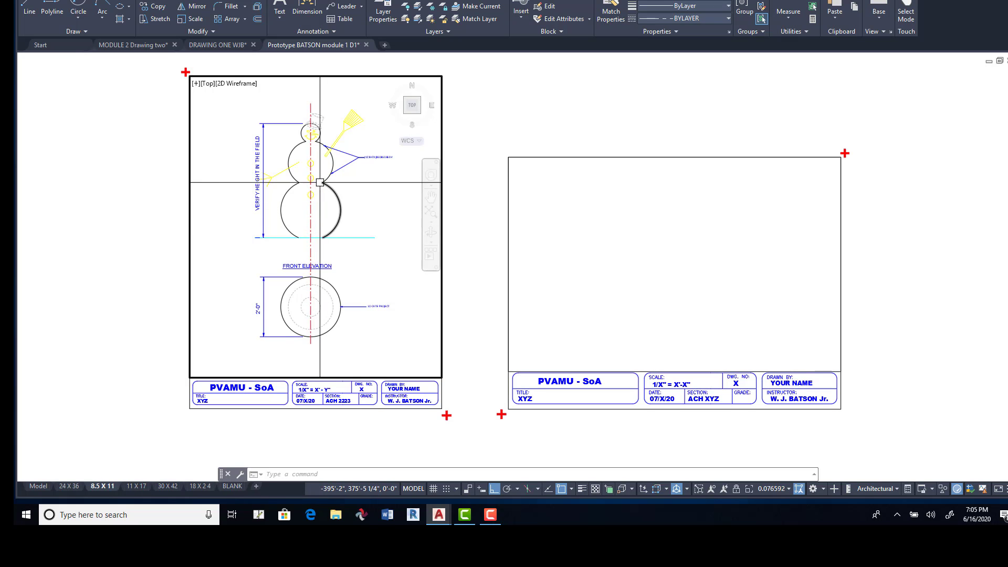
Examine the snowman elevation and plan view at different magnifications inside the portrait sheet's viewport.
{"action": "scroll", "coordinate": [320, 183], "scroll_direction": "up", "scroll_amount": 5}
{"action": "scroll", "coordinate": [320, 182], "scroll_direction": "down", "scroll_amount": 2}
{"action": "scroll", "coordinate": [299, 180], "scroll_direction": "down", "scroll_amount": 1}
{"action": "middle_click_drag", "start_coordinate": [299, 180], "coordinate": [305, 191]}
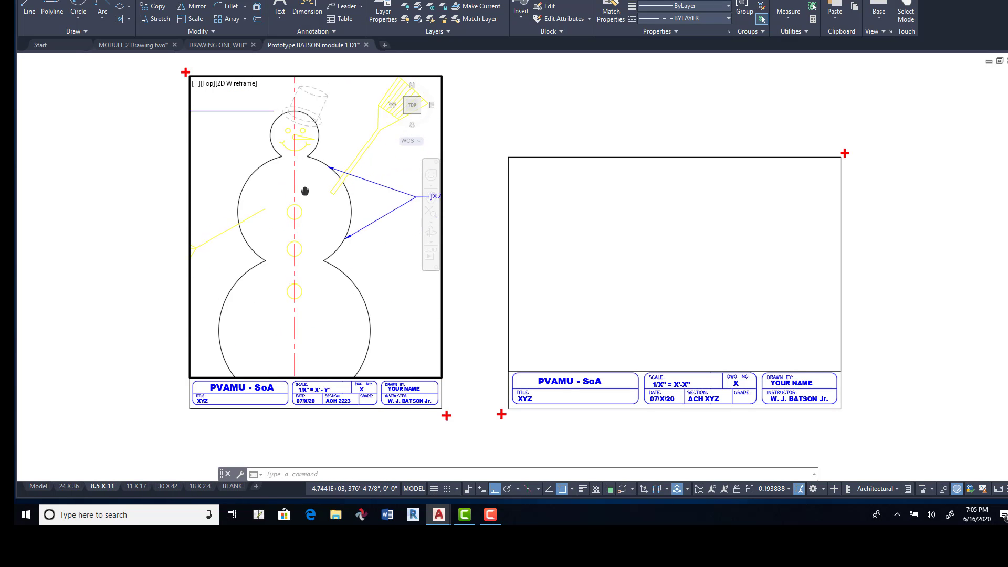
{"action": "scroll", "coordinate": [305, 191], "scroll_direction": "down", "scroll_amount": 4}
{"action": "middle_click_drag", "start_coordinate": [311, 239], "coordinate": [313, 221]}
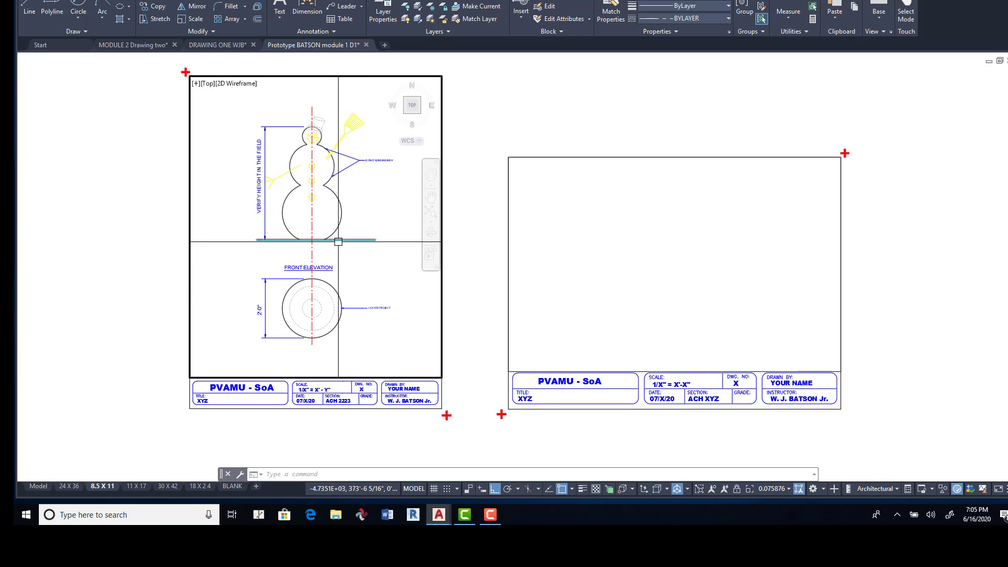
{"action": "scroll", "coordinate": [339, 239], "scroll_direction": "up", "scroll_amount": 3}
{"action": "scroll", "coordinate": [338, 242], "scroll_direction": "down", "scroll_amount": 3}
{"action": "scroll", "coordinate": [338, 241], "scroll_direction": "up", "scroll_amount": 2}
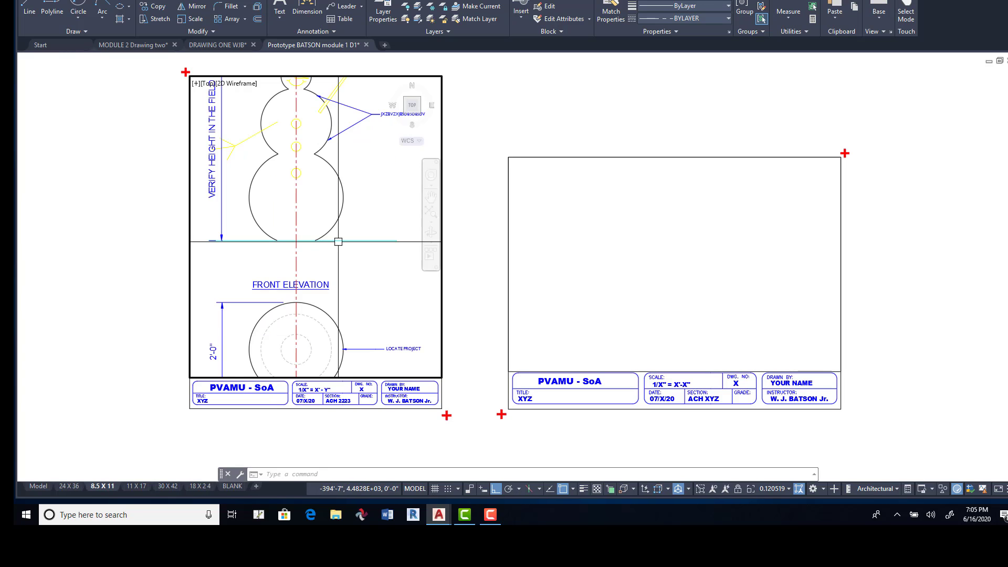
{"action": "scroll", "coordinate": [338, 242], "scroll_direction": "down", "scroll_amount": 2}
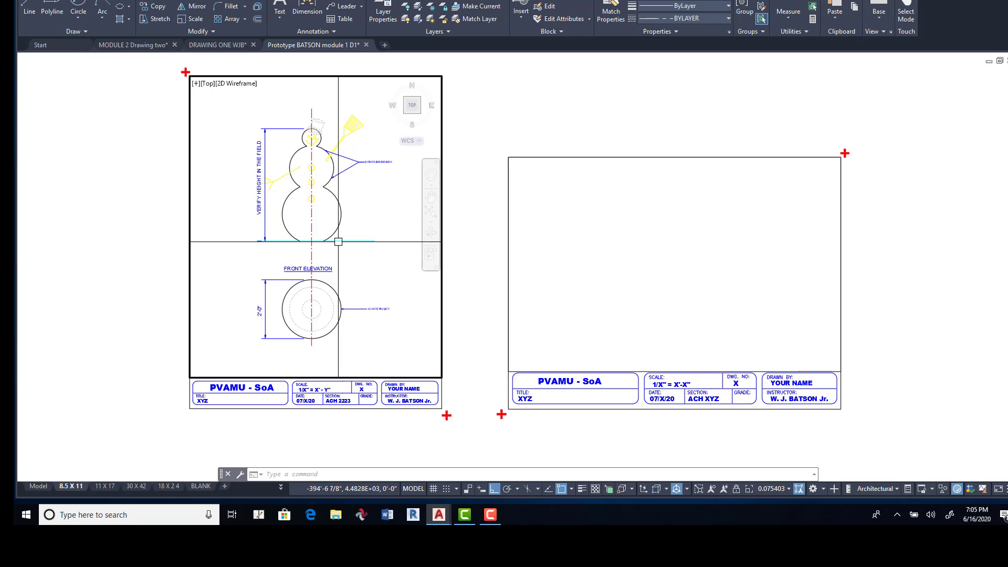
Zoom the portrait viewport to a window around both snowman views, shift them off the right edge, and return to paper space.
{"action": "type", "text": "z"}
{"action": "key", "text": "Return"}
{"action": "type", "text": "W"}
{"action": "key", "text": "Return"}
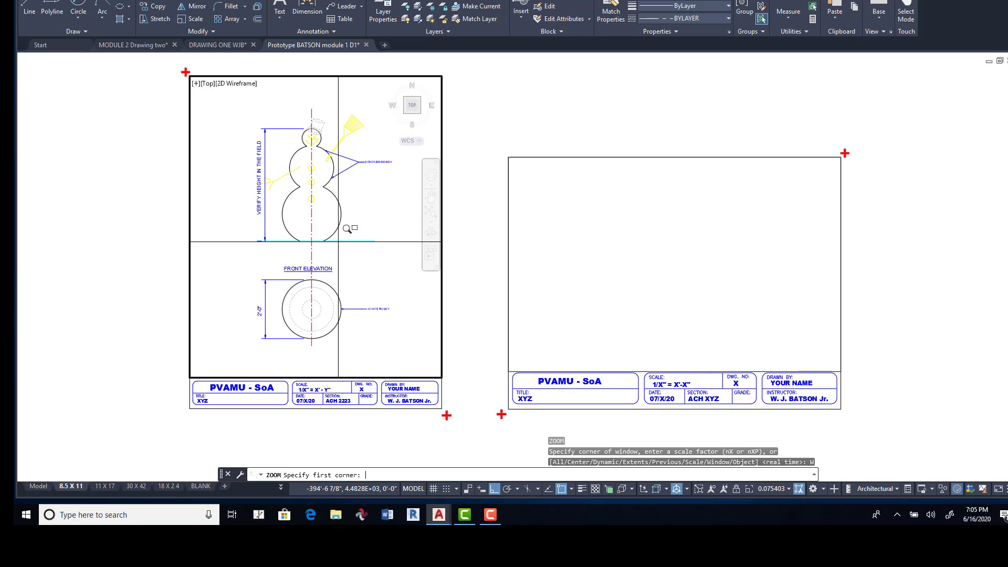
{"action": "left_click", "coordinate": [242, 96]}
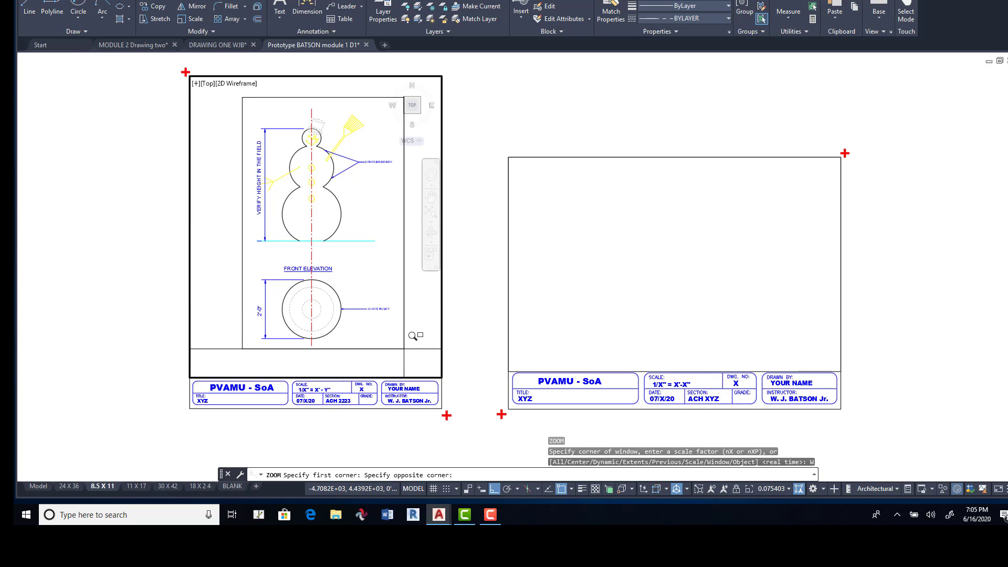
{"action": "left_click", "coordinate": [403, 346]}
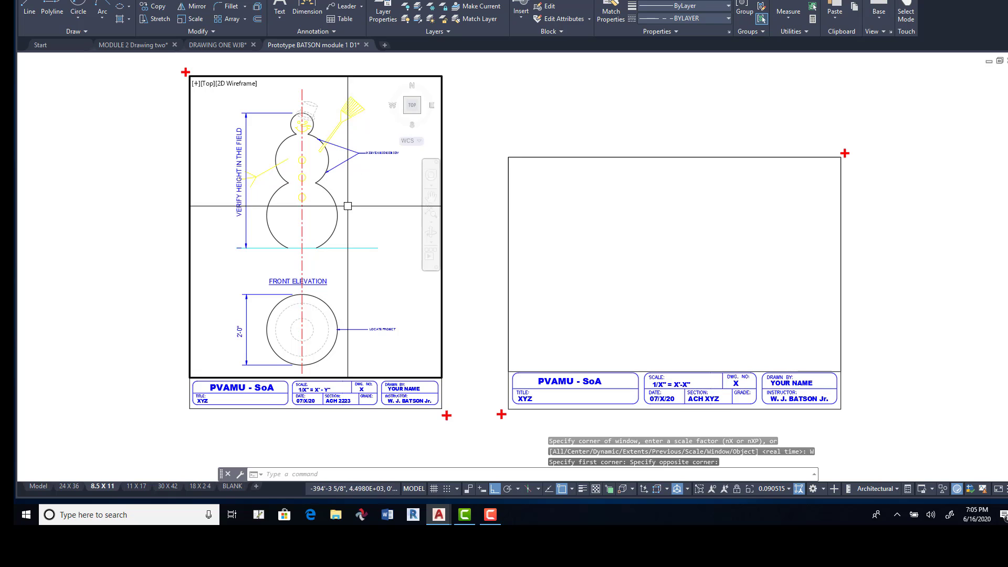
{"action": "middle_click_drag", "start_coordinate": [354, 222], "coordinate": [336, 223]}
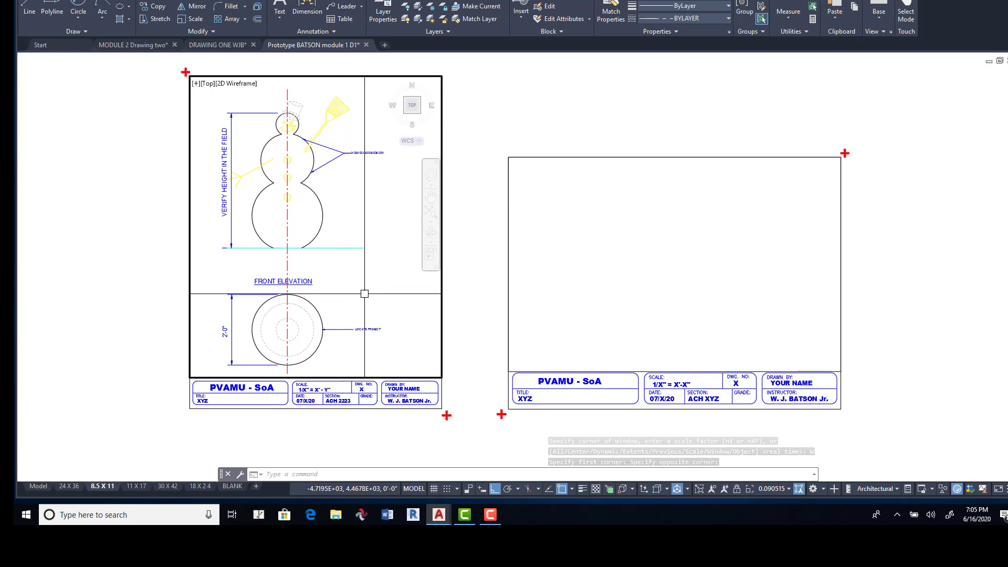
{"action": "left_click", "coordinate": [415, 489]}
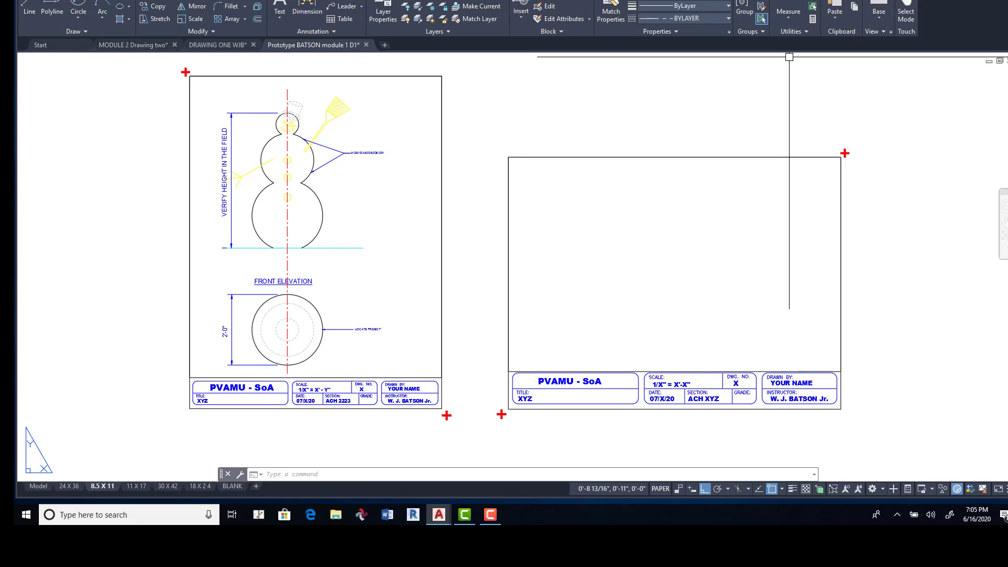
Start plotting the 8.5 X 11 layout as a single sheet and load the previous plot's page setup.
{"action": "left_click", "coordinate": [27, 1]}
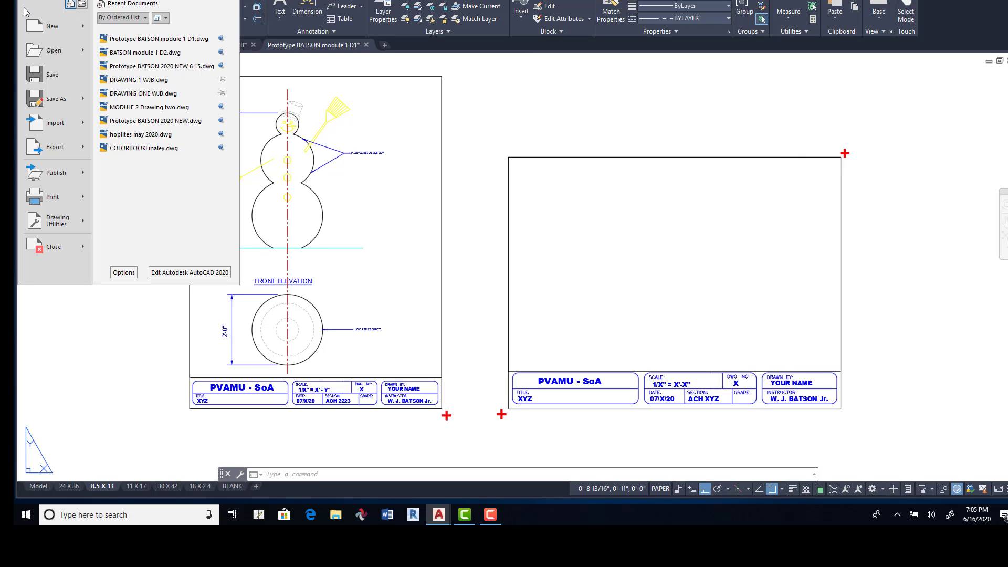
{"action": "left_click", "coordinate": [50, 203]}
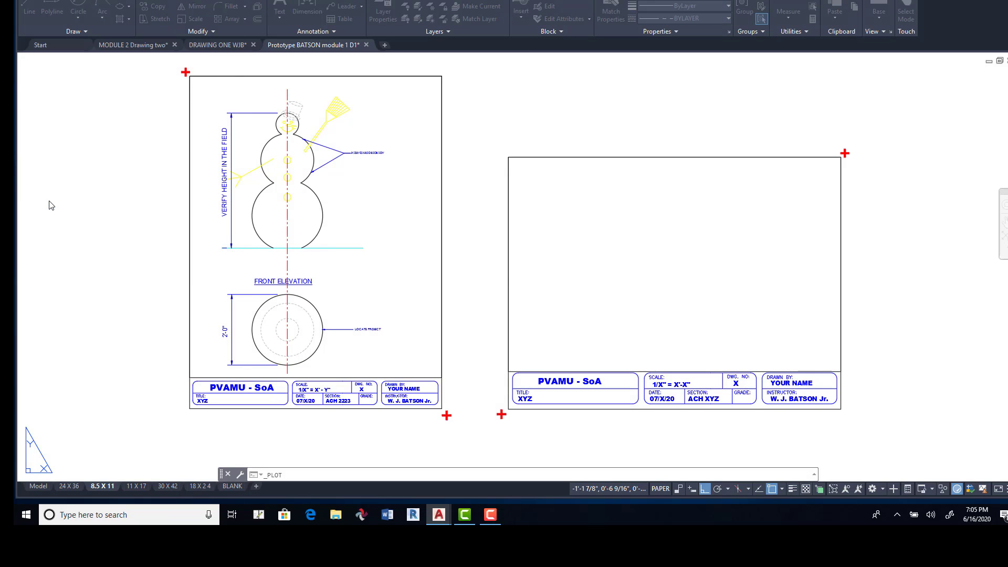
{"action": "left_click", "coordinate": [597, 264]}
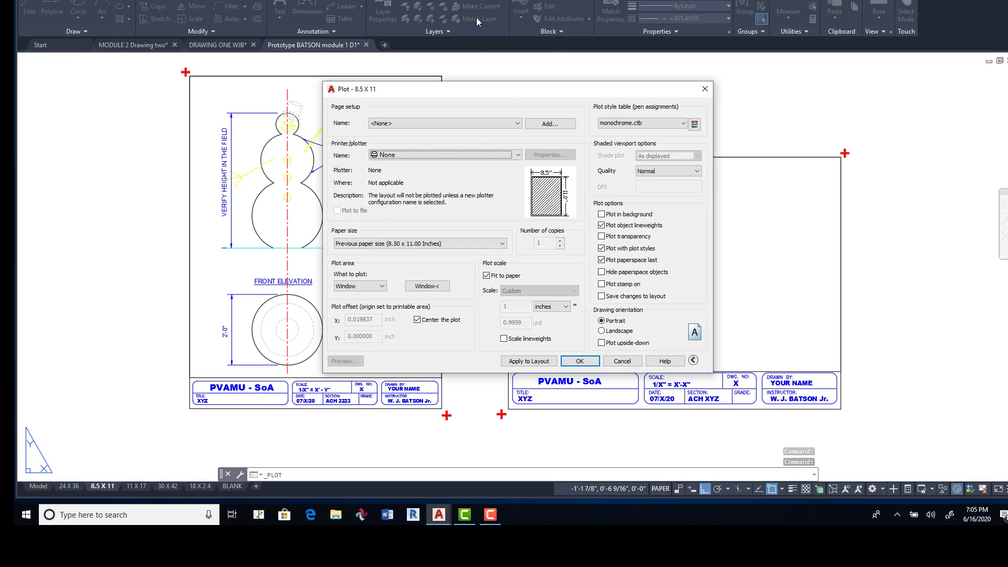
{"action": "left_click", "coordinate": [512, 123]}
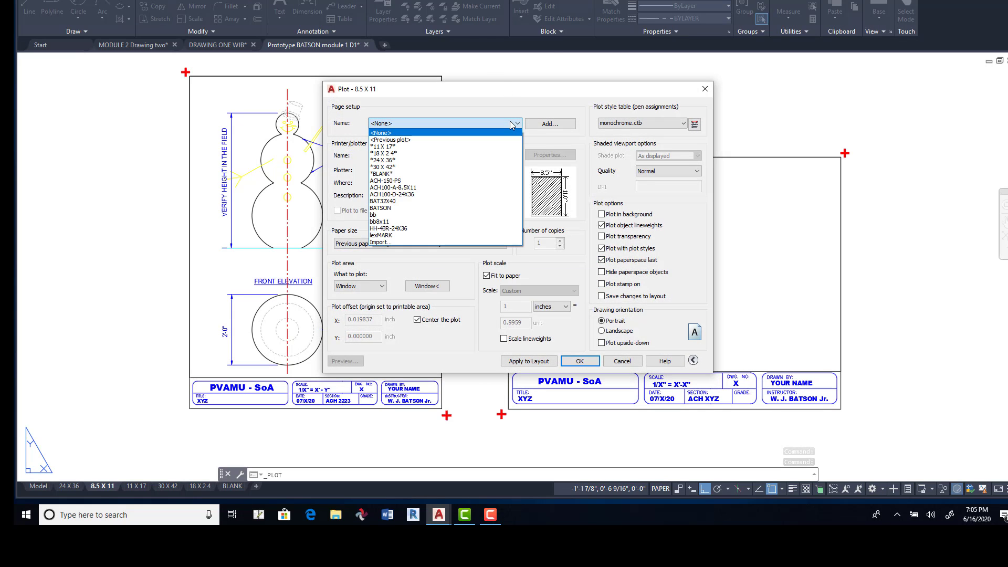
{"action": "left_click", "coordinate": [409, 140]}
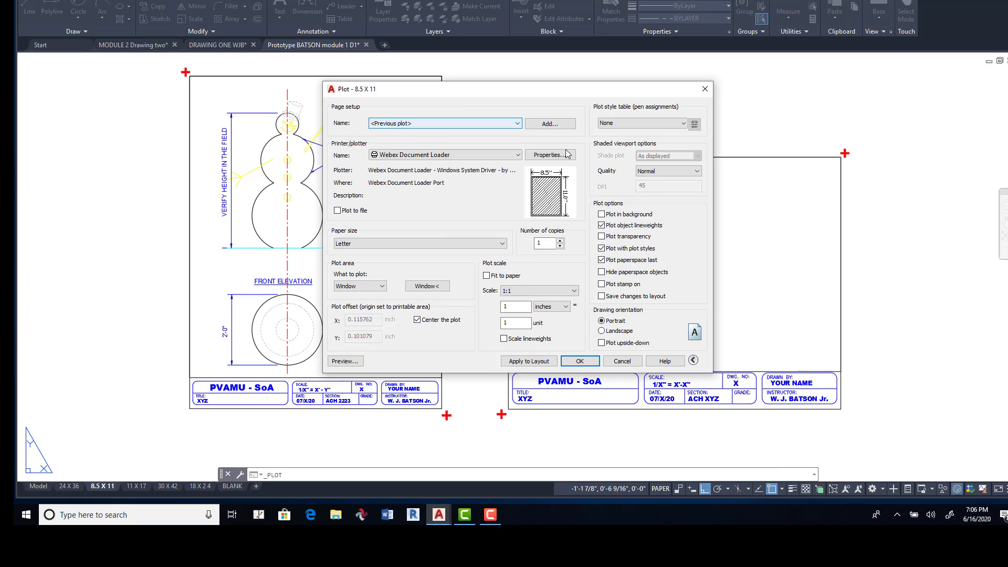
{"action": "left_click", "coordinate": [563, 126]}
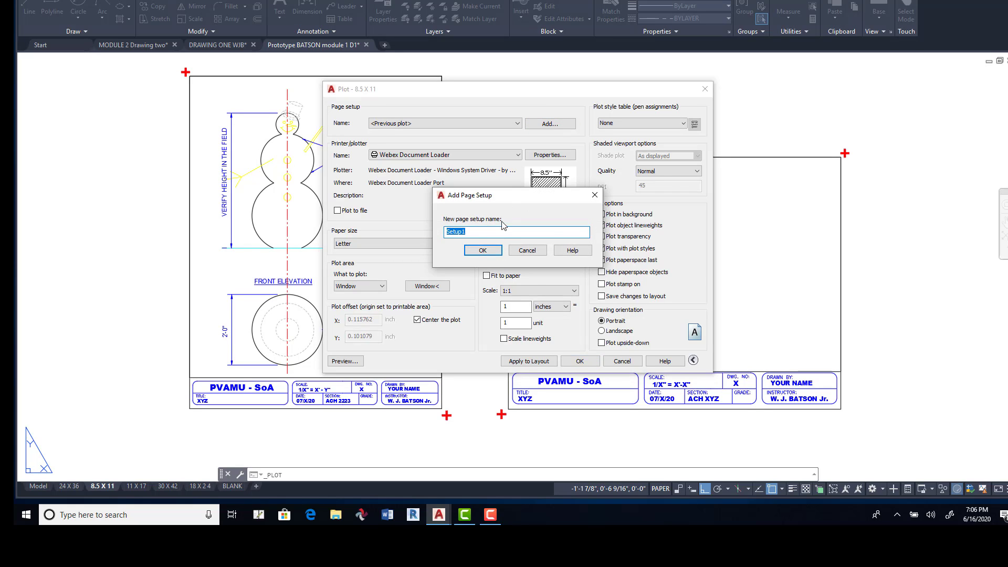
{"action": "left_click", "coordinate": [527, 251]}
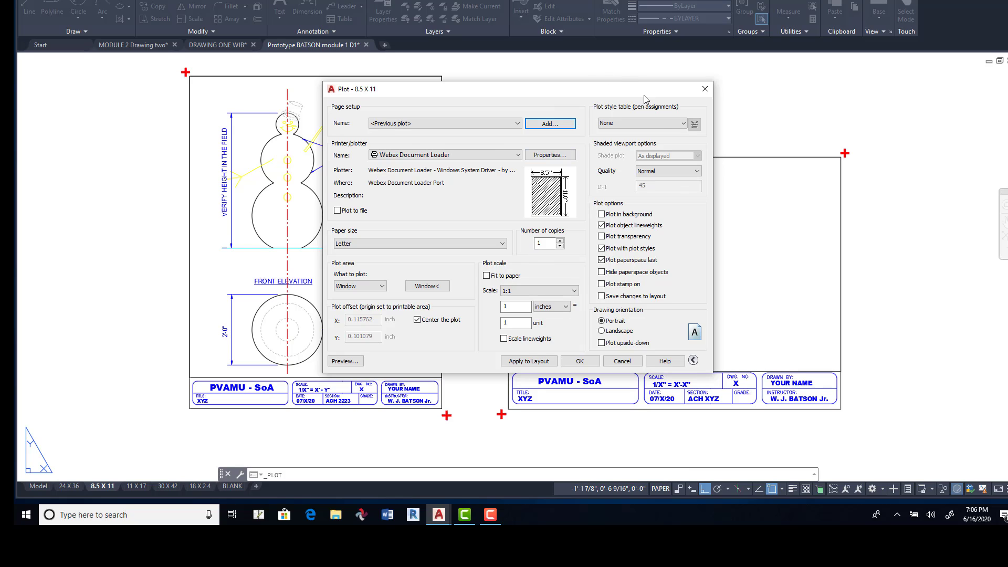
Assign the monochrome.ctb plot style table, open it for editing, and set Color 7's lineweight to 0.4500 mm.
{"action": "left_click", "coordinate": [684, 124]}
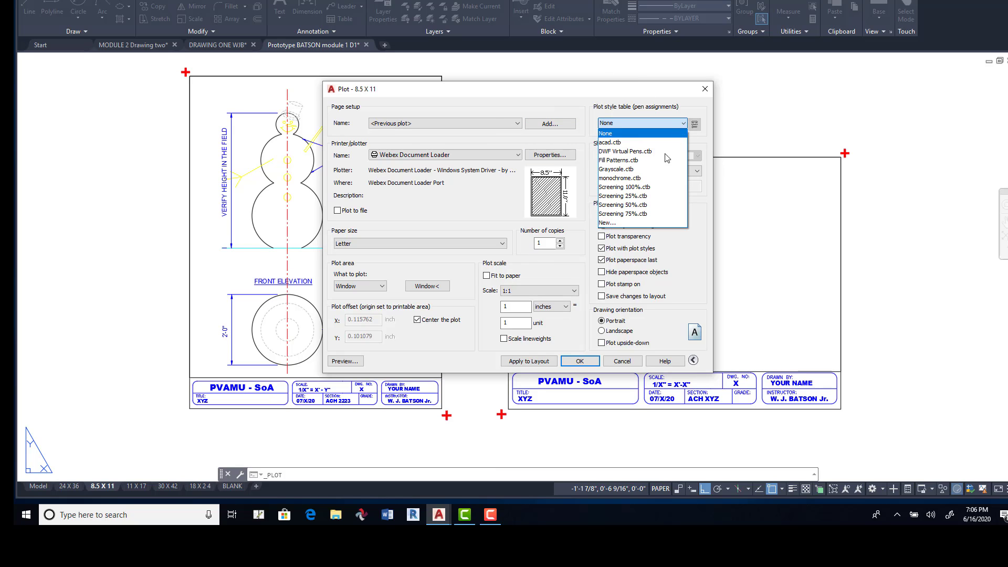
{"action": "left_click", "coordinate": [655, 178]}
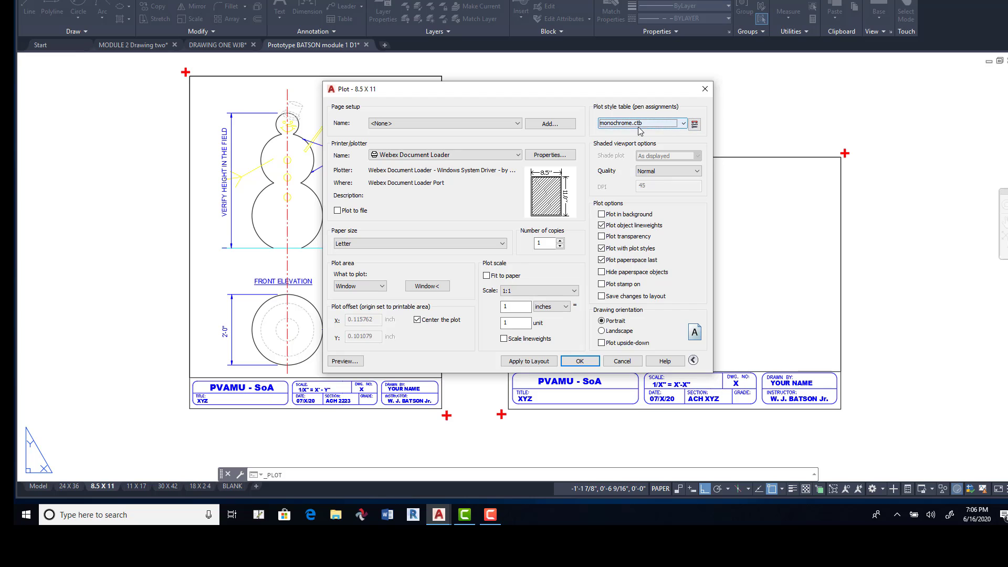
{"action": "left_click", "coordinate": [695, 125]}
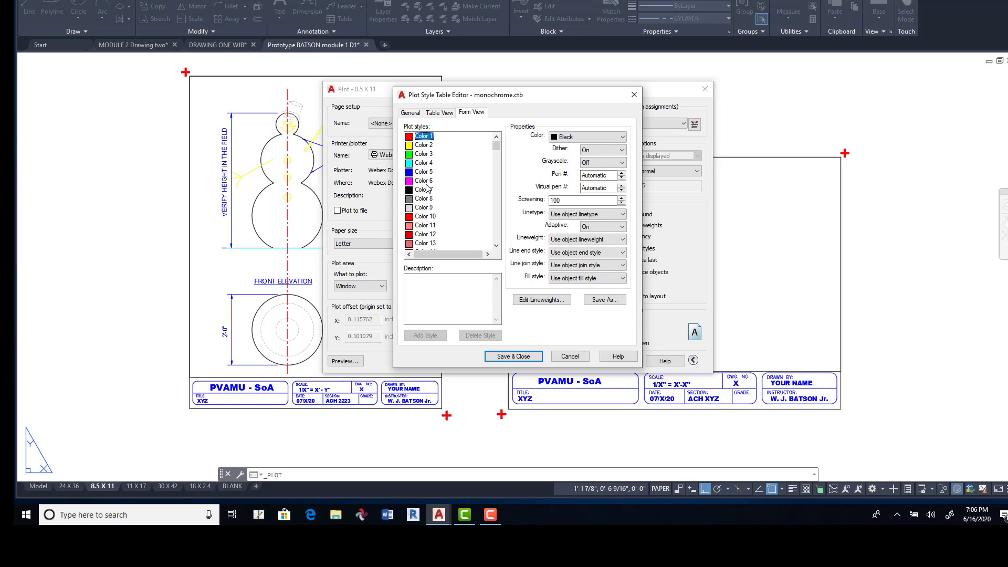
{"action": "left_click", "coordinate": [613, 241]}
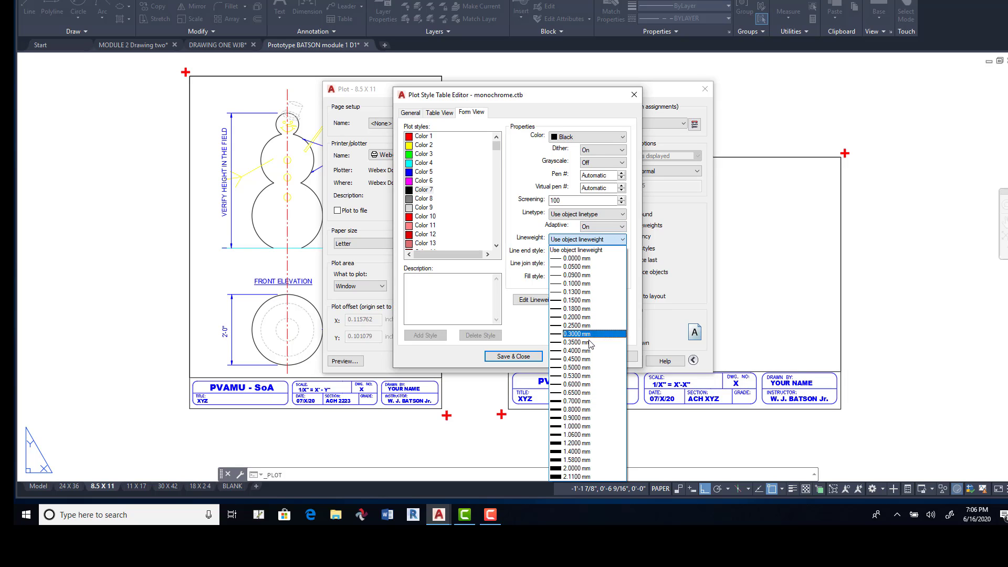
{"action": "left_click", "coordinate": [589, 360]}
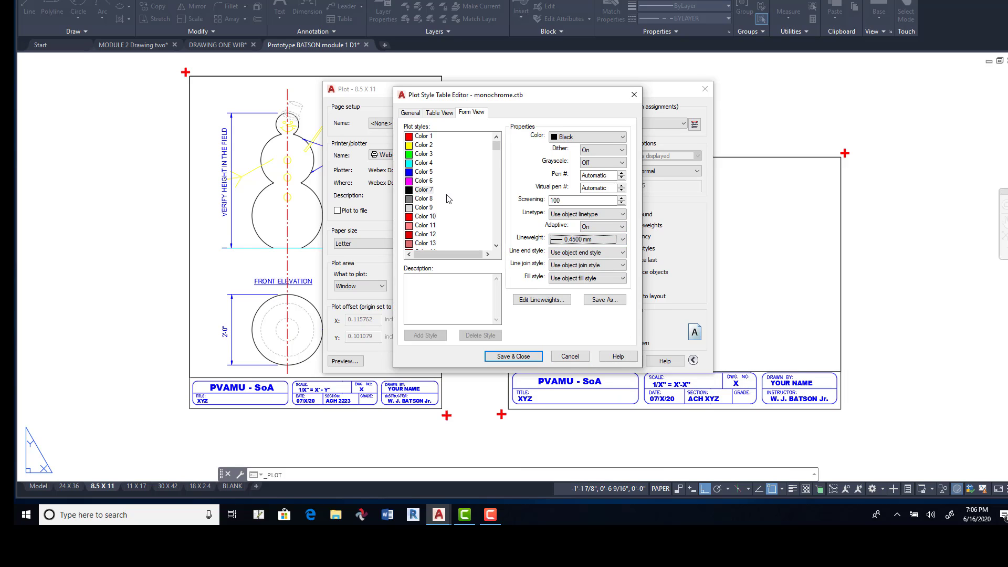
Give Color 1 the thinnest listed lineweight, redefine that lineweight as 0.0100 mm, and check it on Color 1.
{"action": "left_click", "coordinate": [423, 136]}
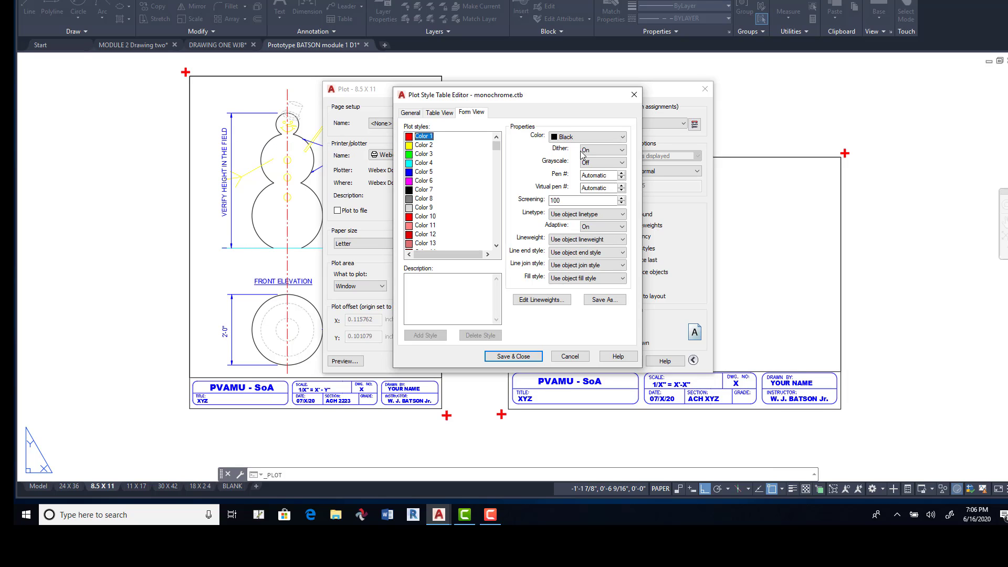
{"action": "left_click", "coordinate": [623, 241]}
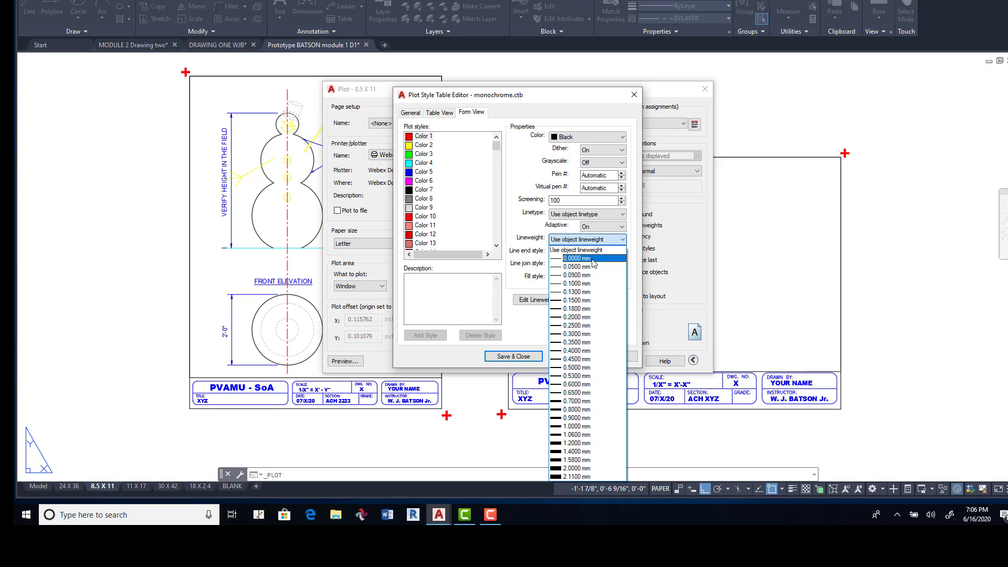
{"action": "left_click", "coordinate": [564, 259]}
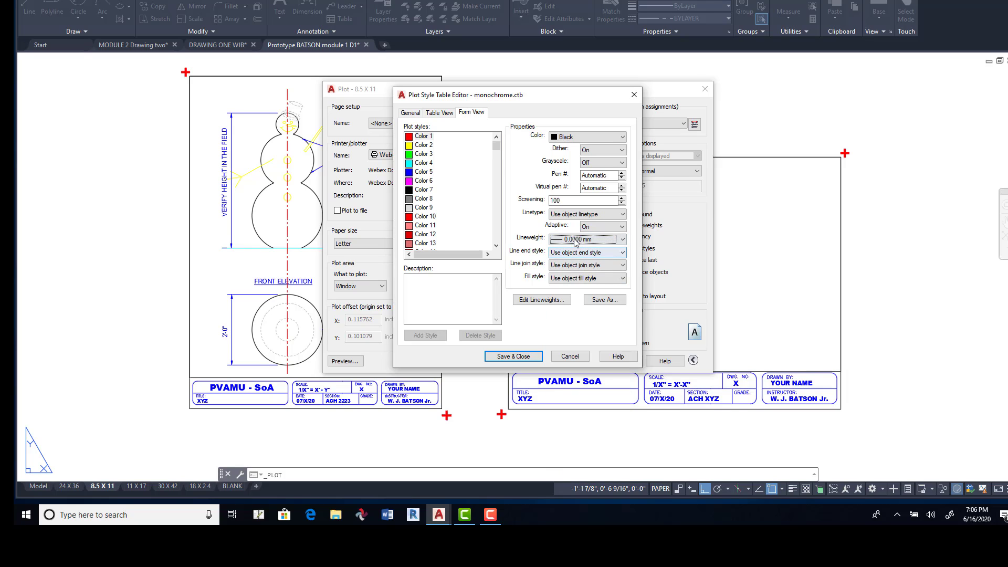
{"action": "left_click", "coordinate": [544, 302]}
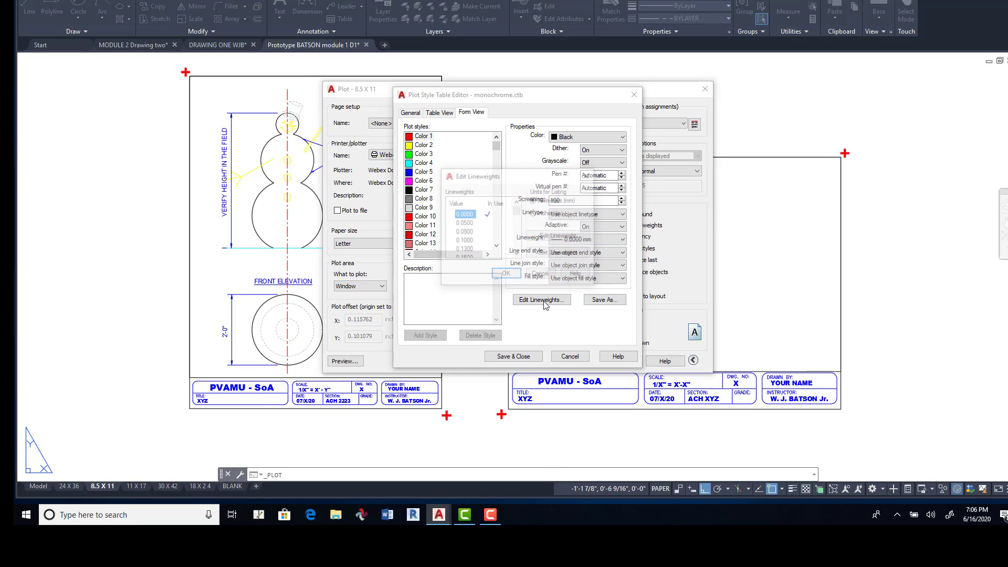
{"action": "left_click", "coordinate": [464, 213]}
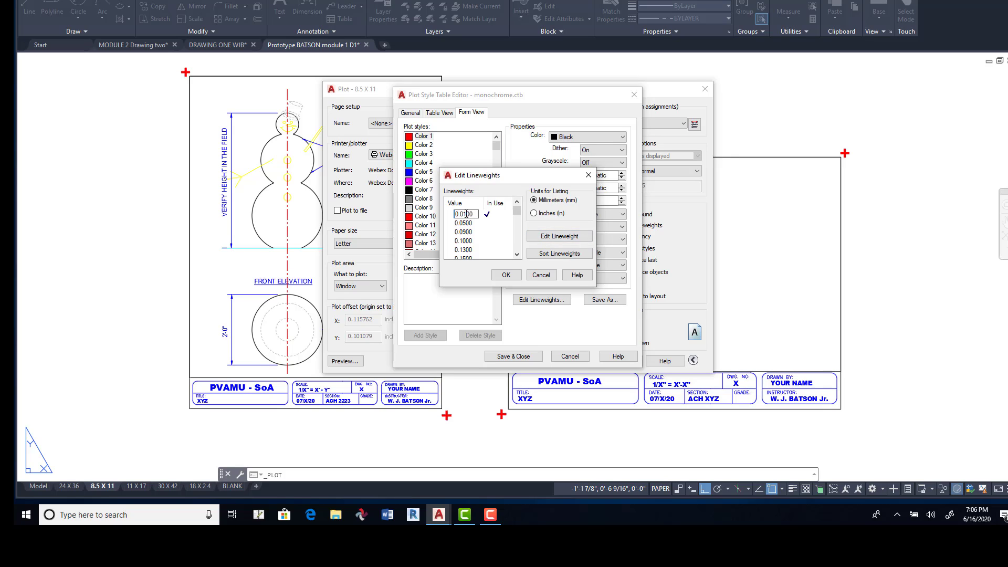
{"action": "left_click", "coordinate": [517, 275]}
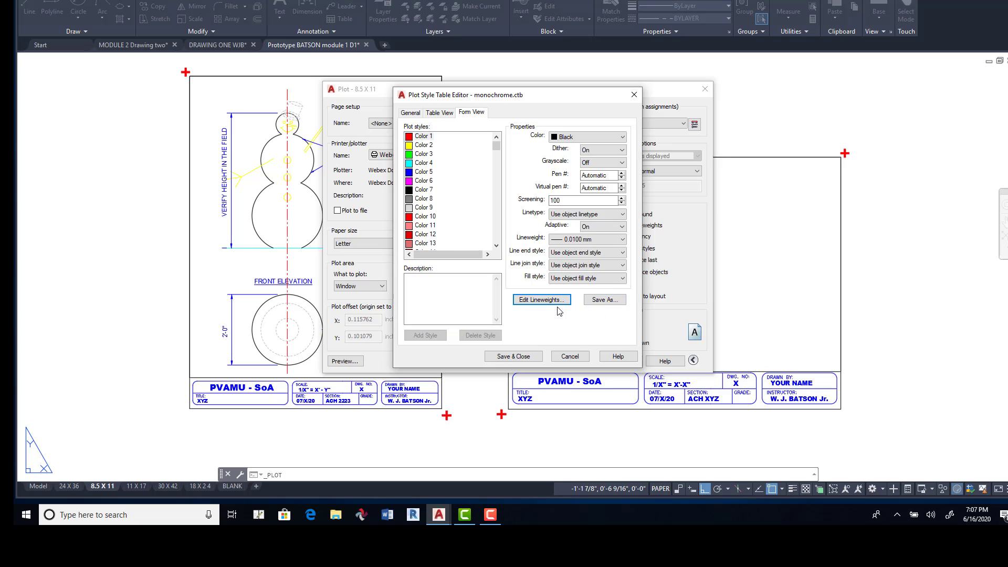
{"action": "left_click", "coordinate": [412, 137]}
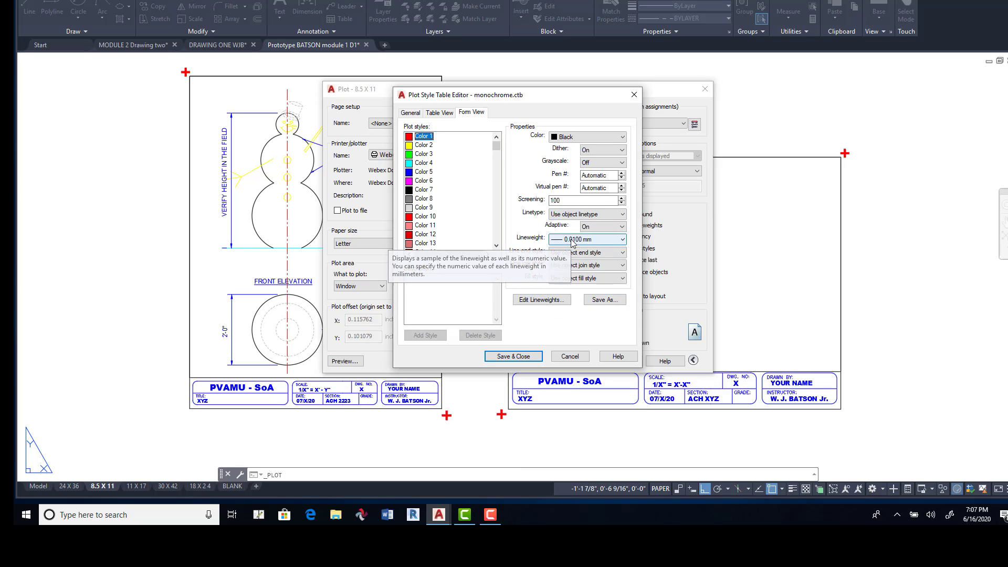
Set the lineweight of the Color 9 plot style to 0.0100 mm.
{"action": "left_click", "coordinate": [411, 198]}
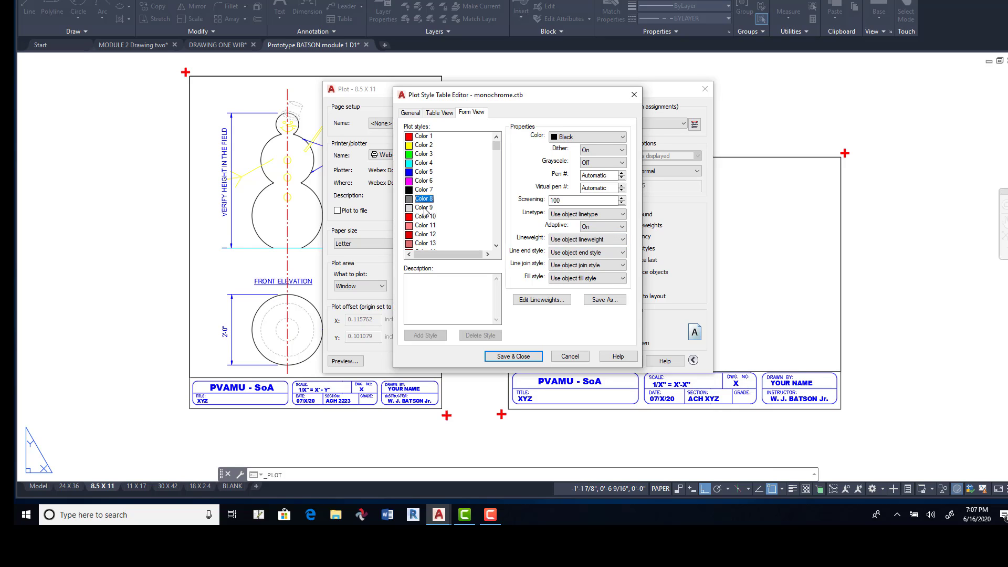
{"action": "left_click", "coordinate": [415, 208]}
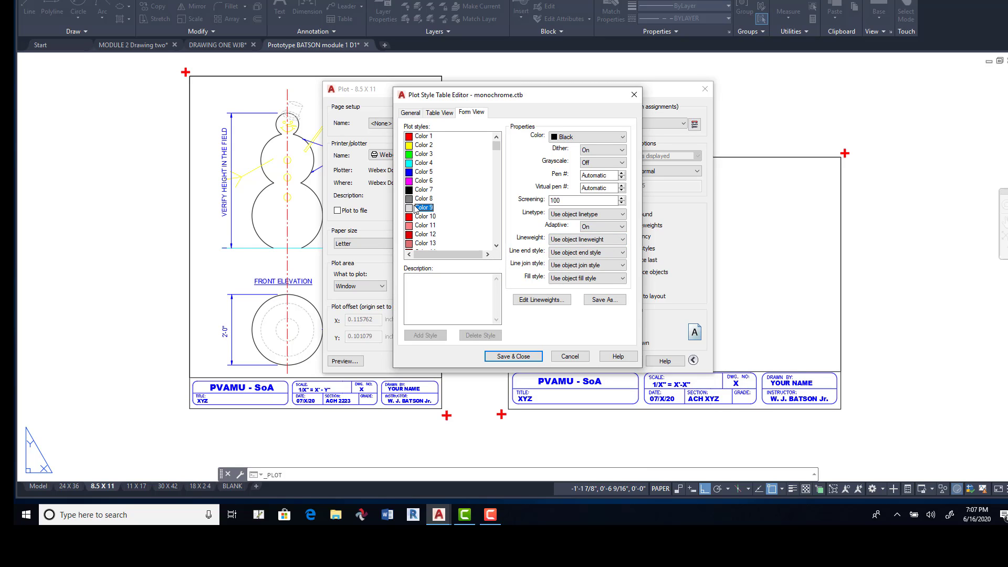
{"action": "left_click", "coordinate": [574, 240]}
{"action": "left_click", "coordinate": [579, 257]}
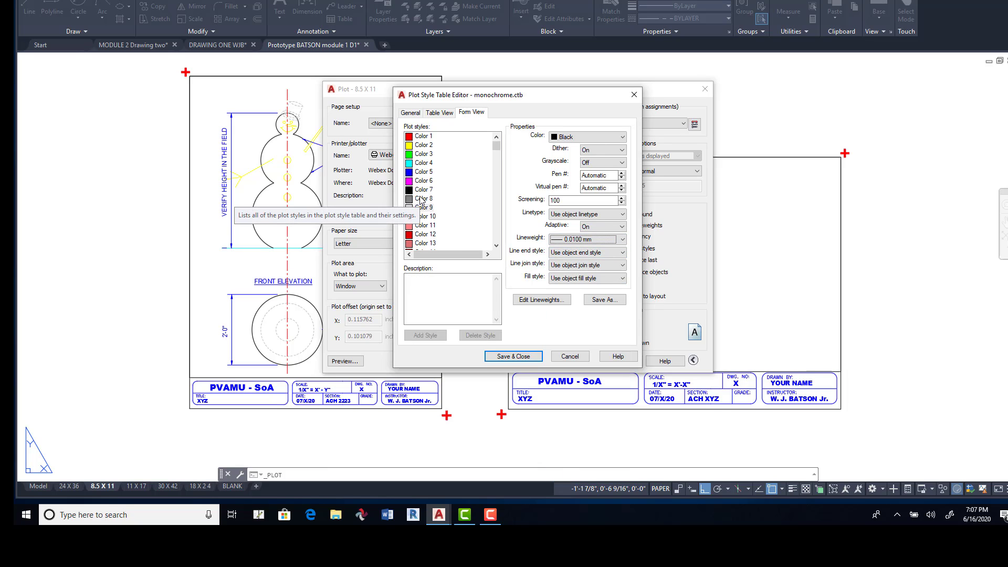
Assign the 0.1300 mm lineweight to Color 9 and redefine that listed lineweight as 0.0300 mm.
{"action": "left_click", "coordinate": [623, 240]}
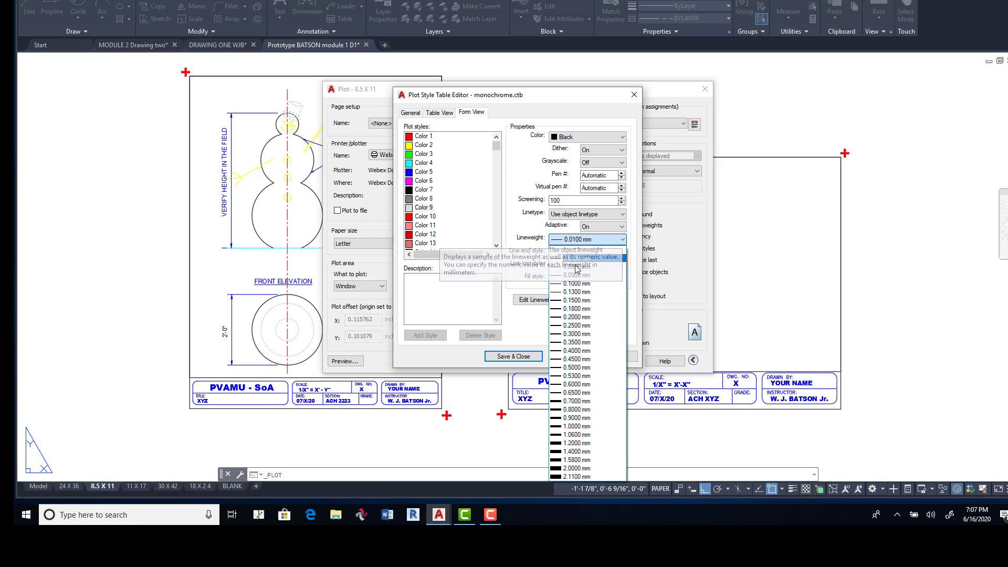
{"action": "left_click", "coordinate": [572, 293]}
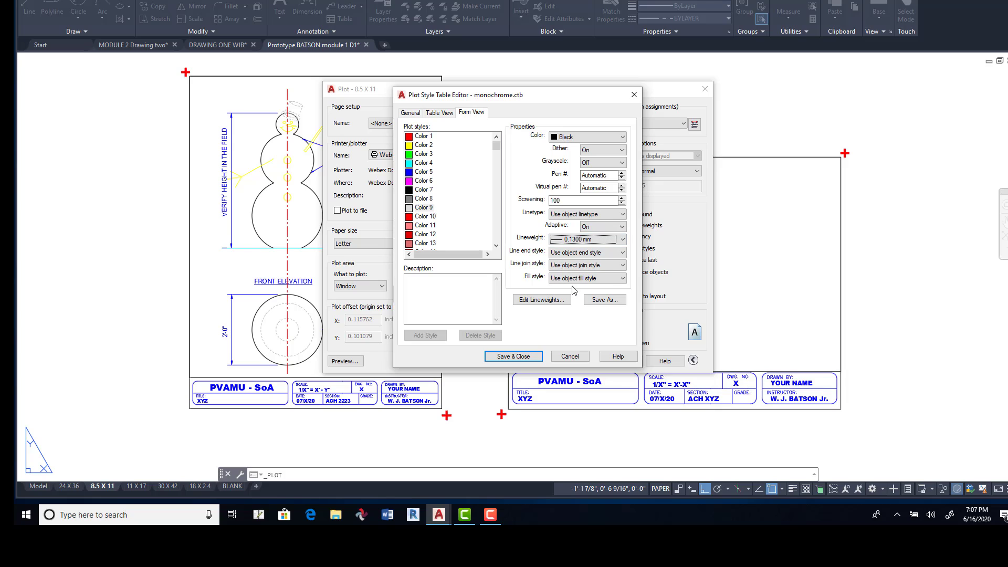
{"action": "left_click", "coordinate": [546, 300]}
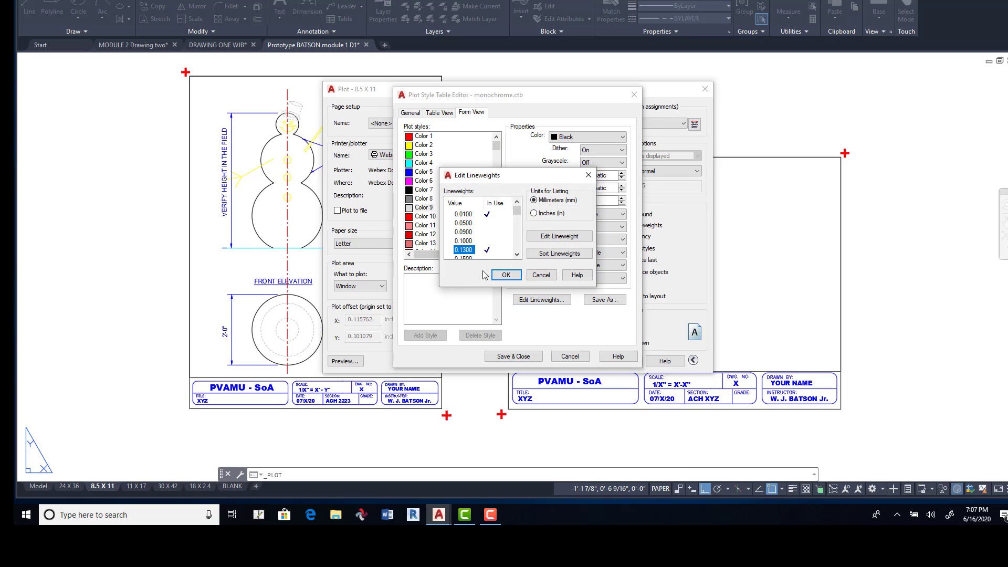
{"action": "left_click", "coordinate": [559, 236]}
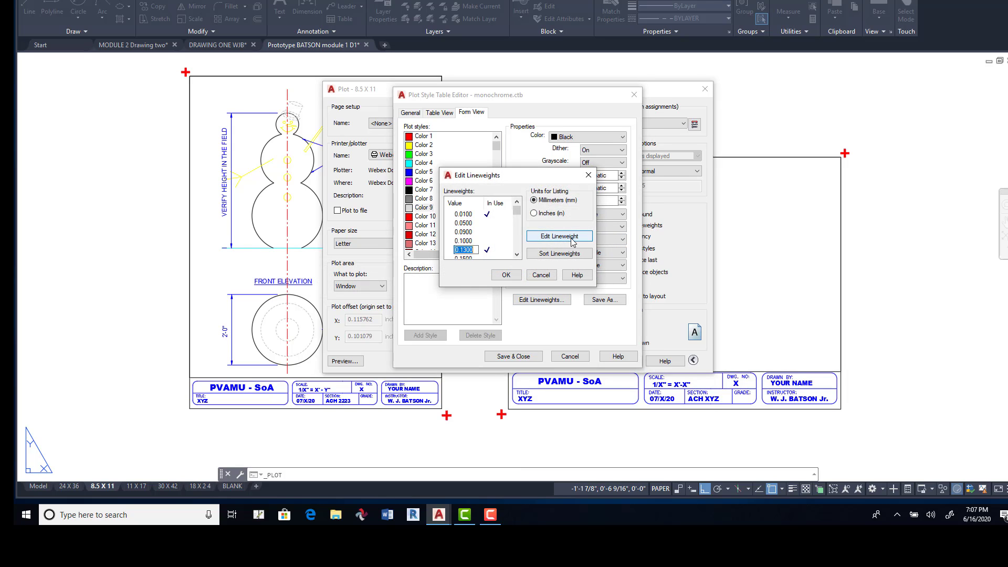
{"action": "left_click", "coordinate": [463, 249]}
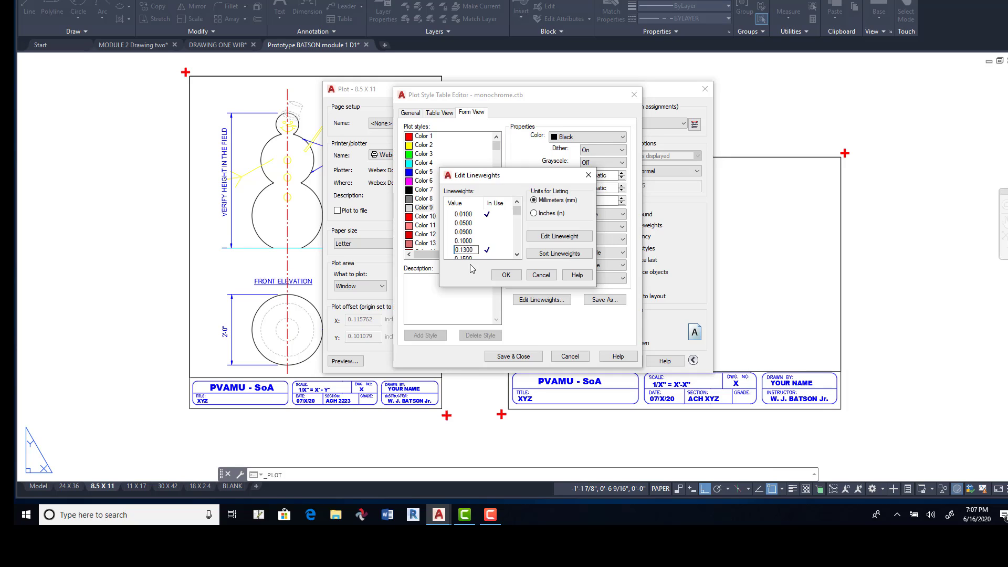
{"action": "type", "text": "0"}
{"action": "left_click", "coordinate": [505, 274]}
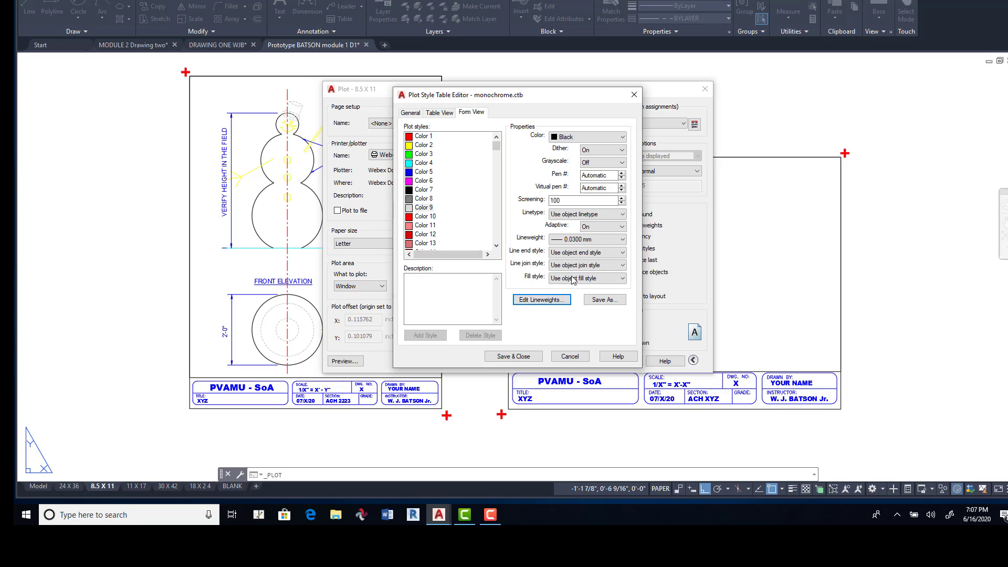
Set the lineweight of the Color 8 plot style to 0.0300 mm.
{"action": "left_click", "coordinate": [420, 198]}
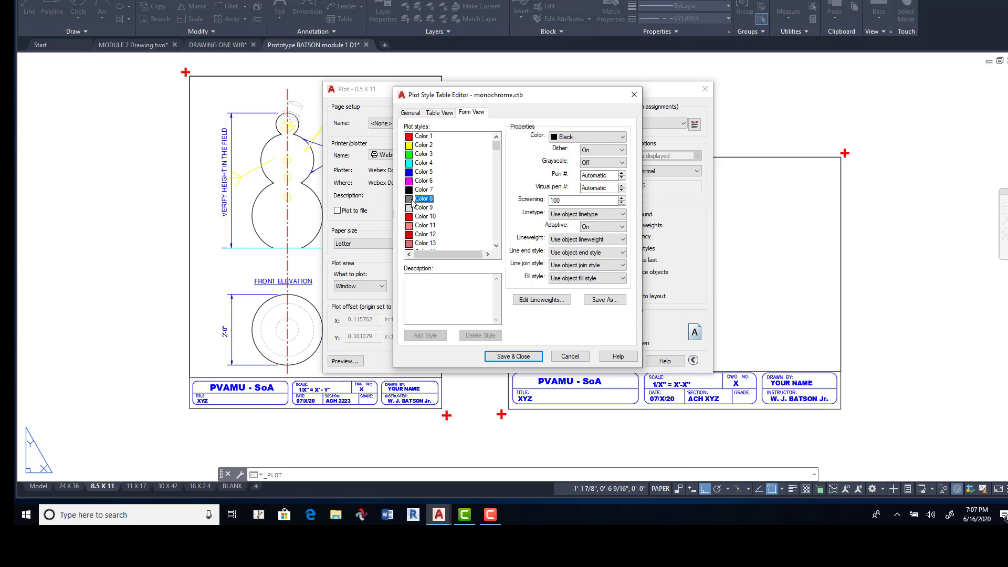
{"action": "left_click", "coordinate": [609, 239]}
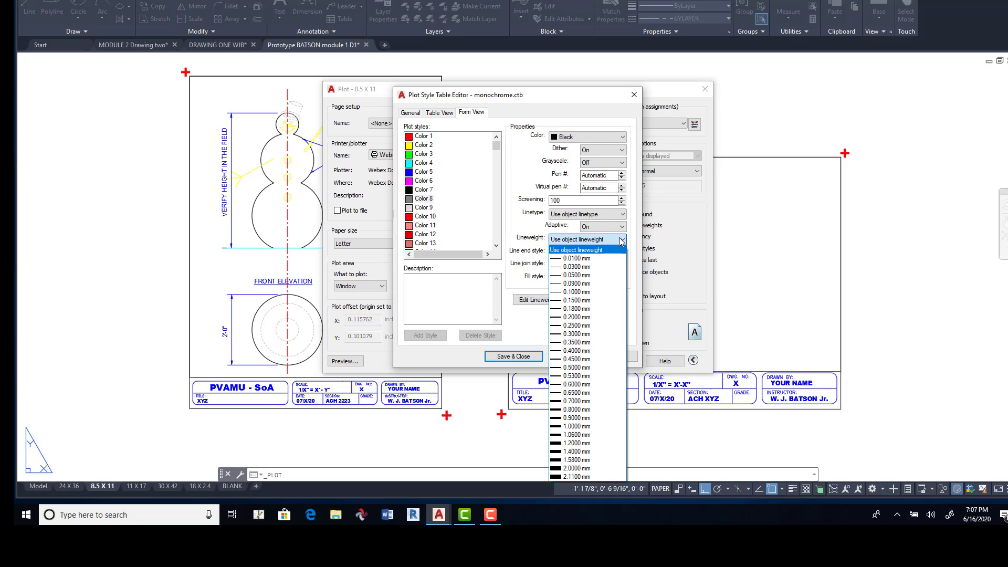
{"action": "left_click", "coordinate": [609, 266]}
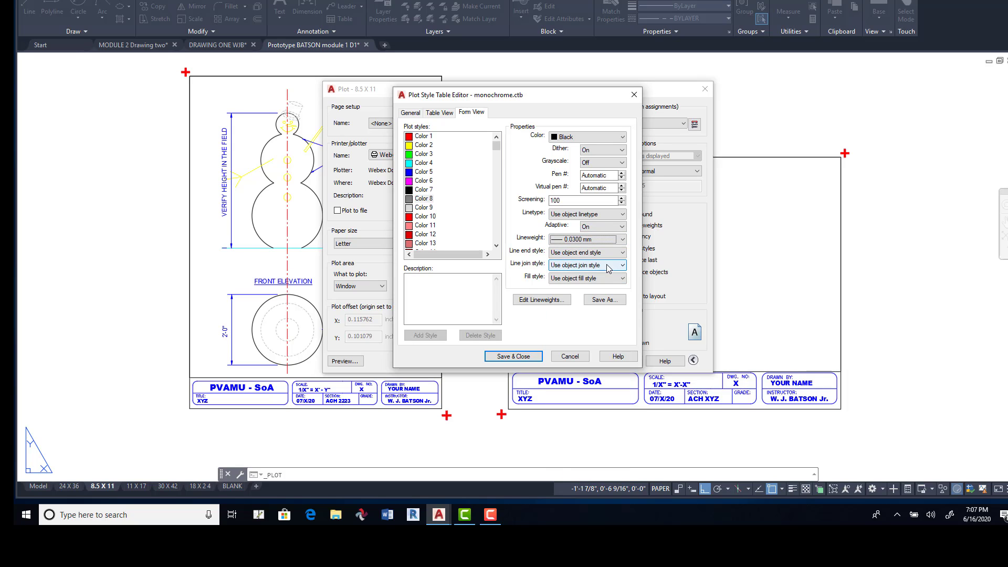
Set the Color 5 plot style's lineweight to 0.2000 mm and Color 2's lineweight to 0.2500 mm.
{"action": "left_click", "coordinate": [423, 172]}
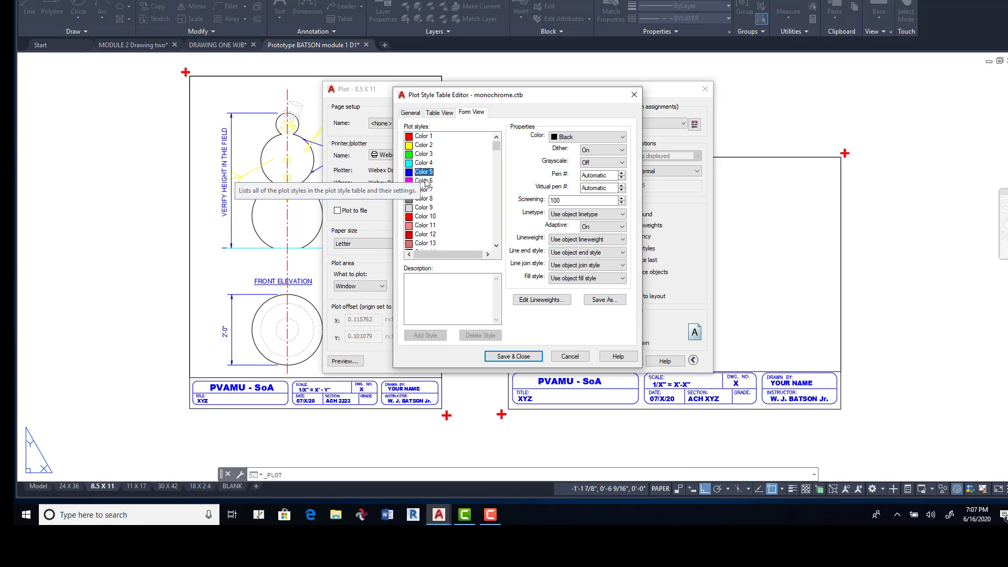
{"action": "left_click", "coordinate": [622, 240]}
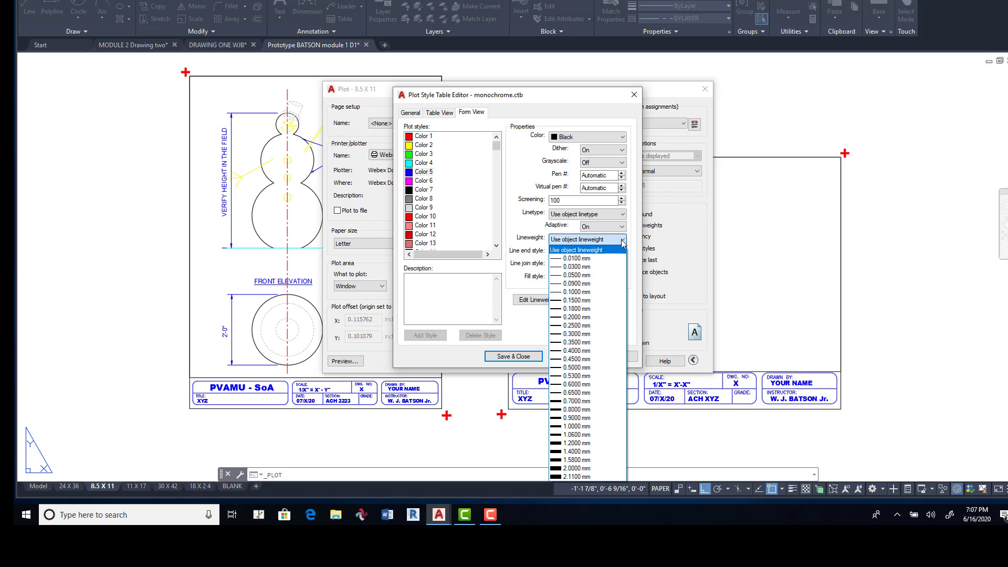
{"action": "left_click", "coordinate": [607, 317]}
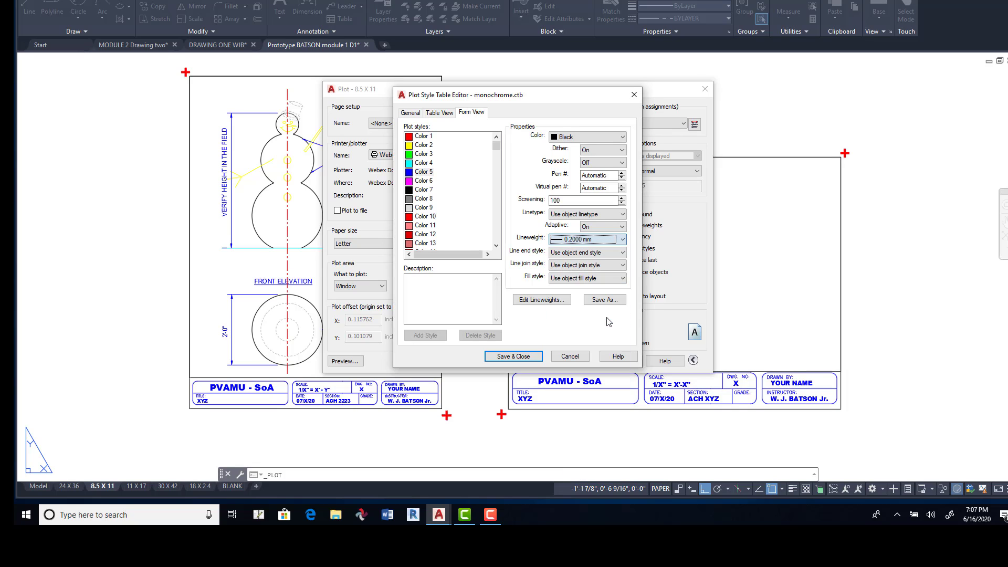
{"action": "left_click", "coordinate": [424, 145]}
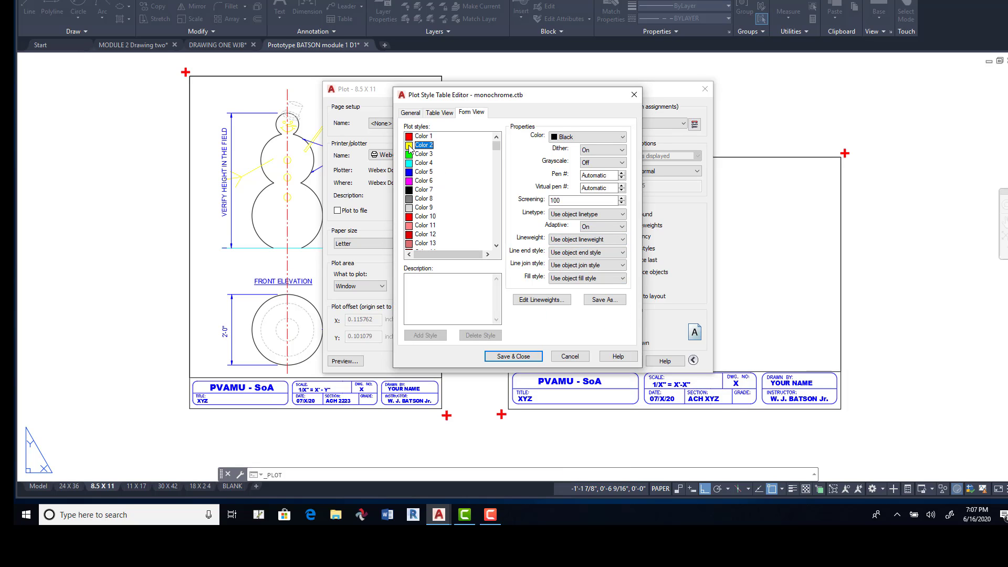
{"action": "left_click", "coordinate": [623, 253]}
{"action": "left_click", "coordinate": [623, 251]}
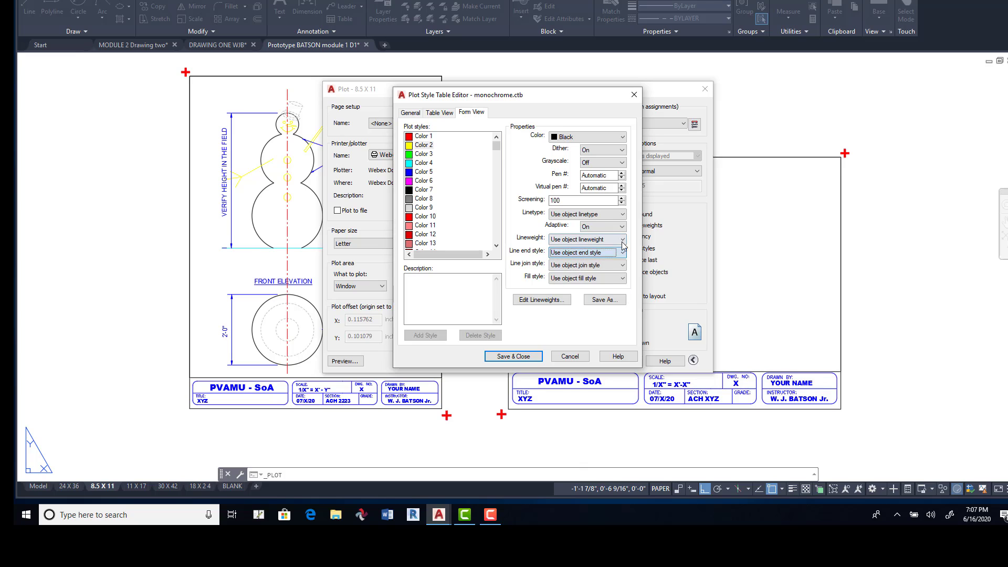
{"action": "left_click", "coordinate": [623, 242]}
{"action": "left_click", "coordinate": [591, 327]}
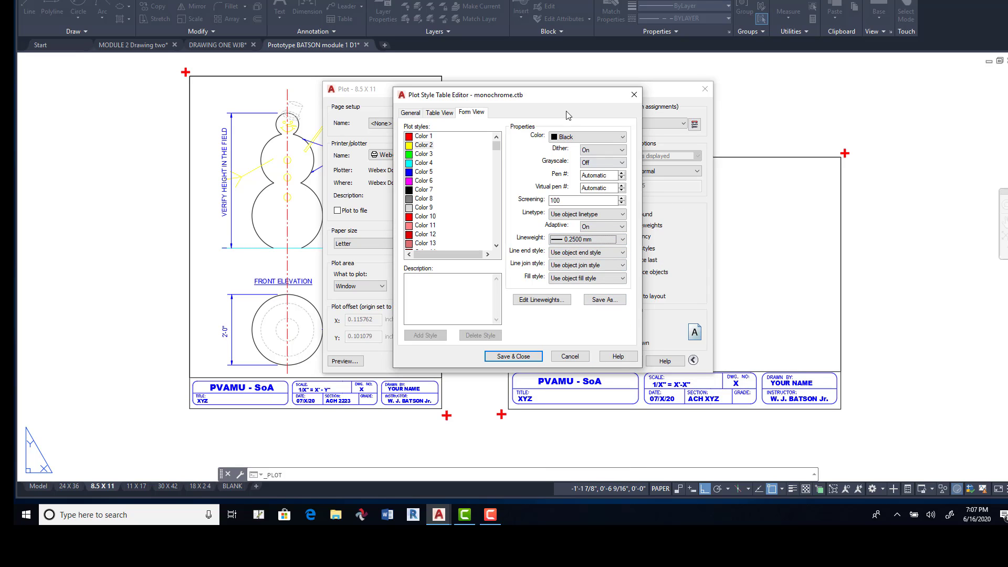
Check the lineweights of Colors 1, 2, 5 and 7, and set Color 4's lineweight to 0.6000 mm.
{"action": "left_click", "coordinate": [416, 137]}
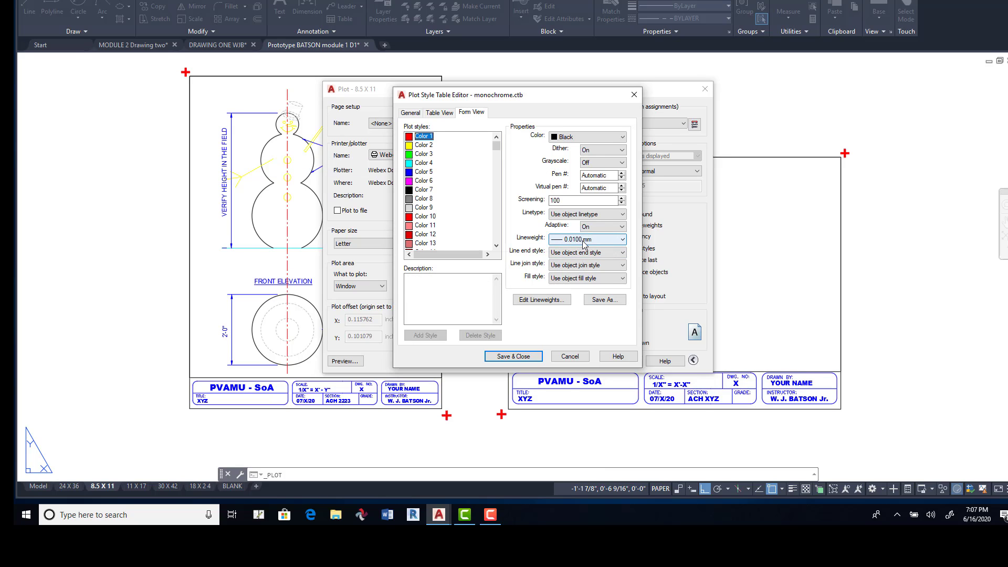
{"action": "left_click", "coordinate": [417, 146]}
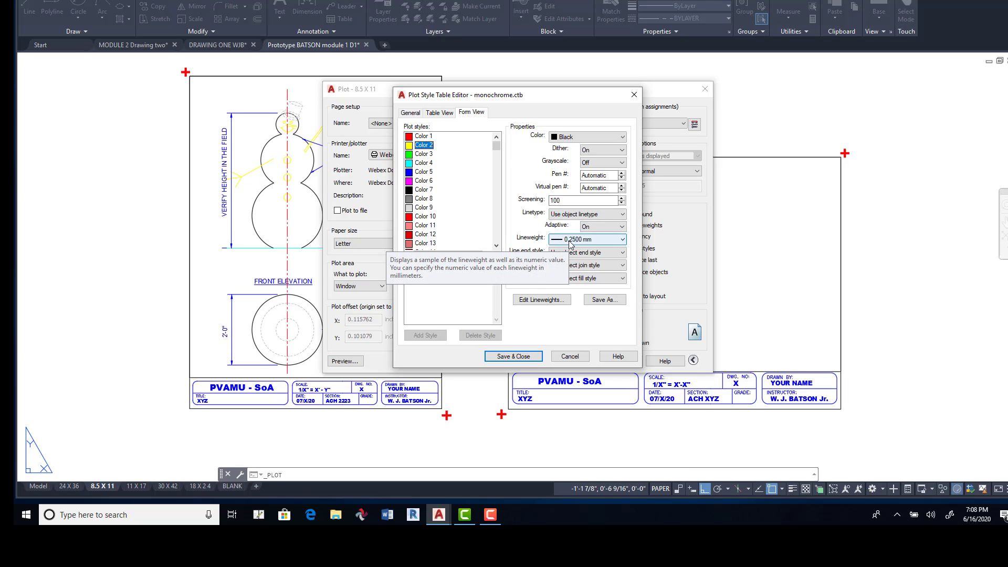
{"action": "left_click", "coordinate": [417, 173]}
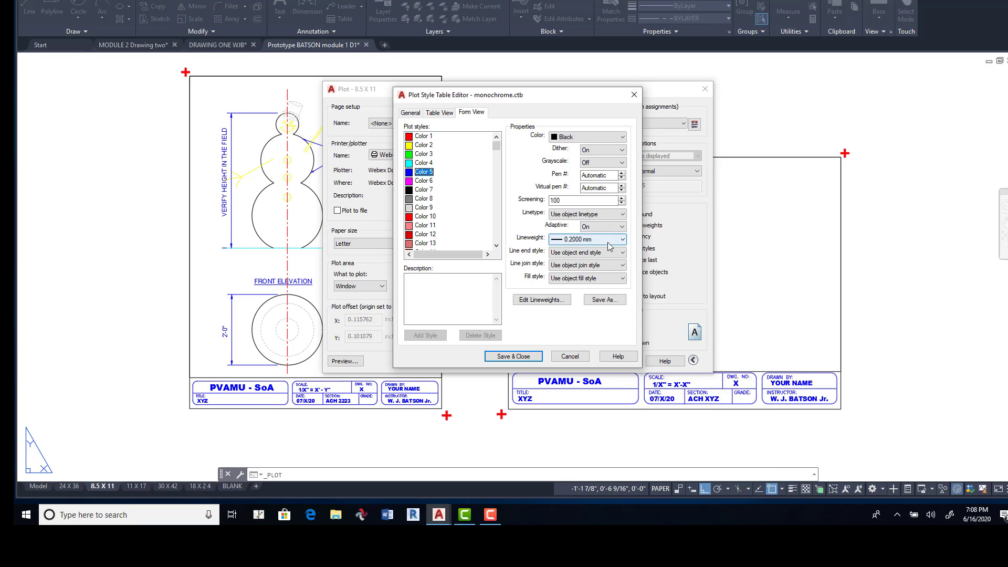
{"action": "left_click", "coordinate": [412, 191]}
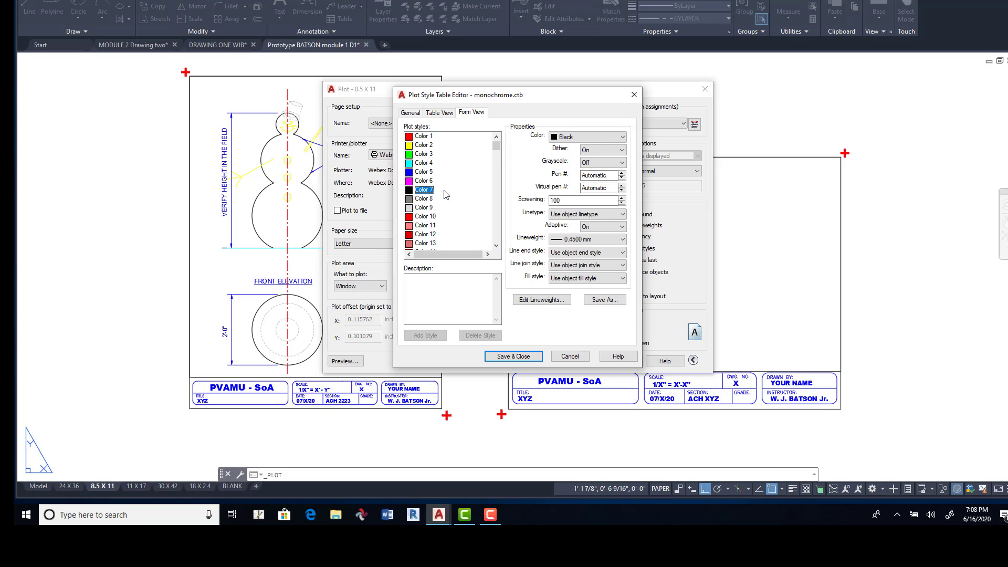
{"action": "left_click", "coordinate": [423, 162]}
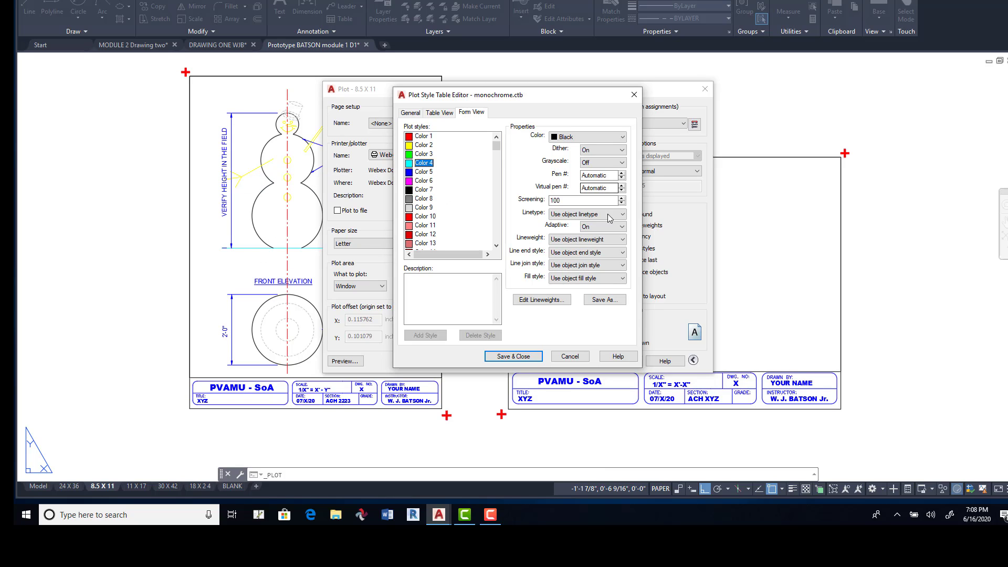
{"action": "left_click", "coordinate": [621, 240]}
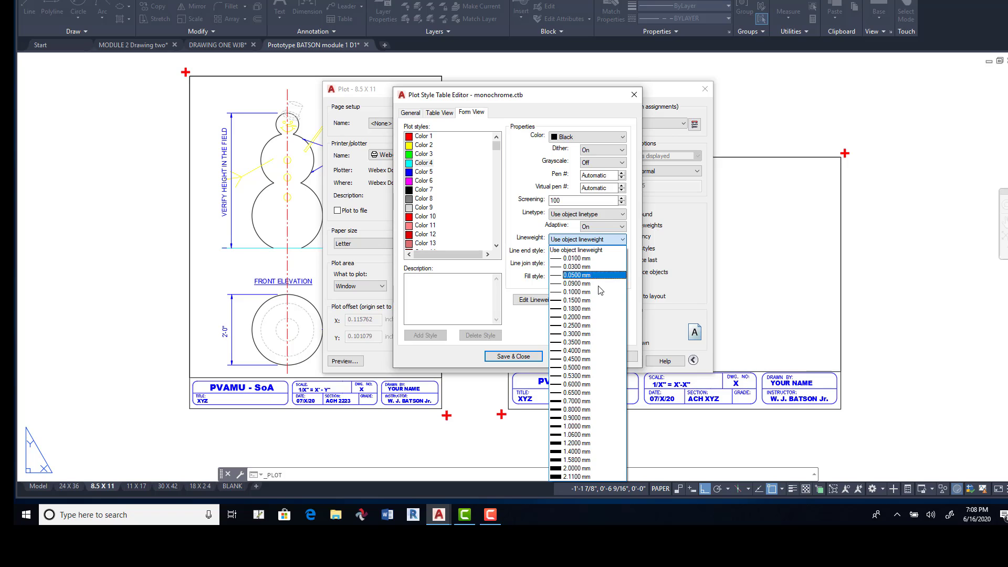
{"action": "left_click", "coordinate": [587, 385]}
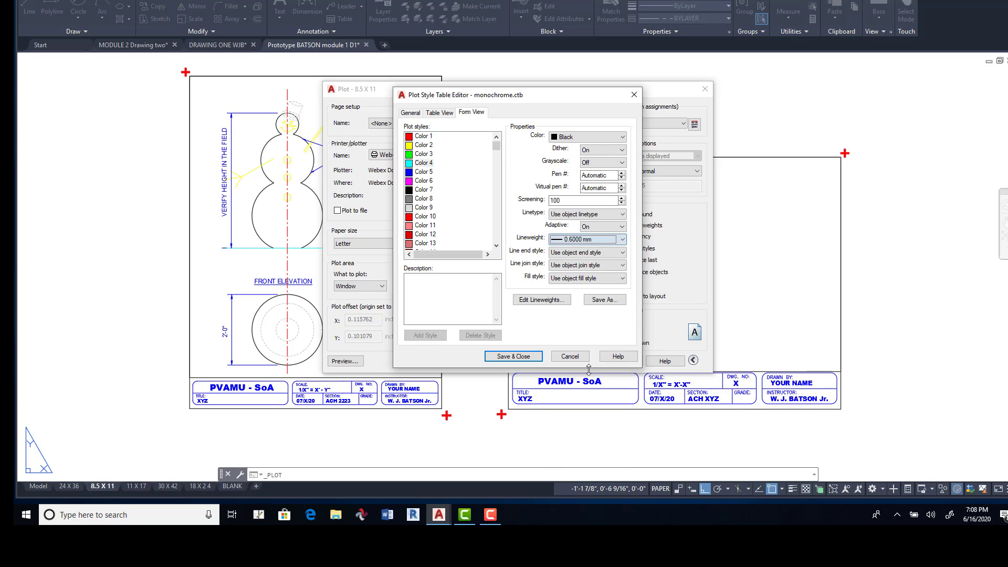
Review the lineweights of Colors 1, 2, 4, 5, 7, 8 and 9, and set Color 9's lineweight to 0.0100 mm.
{"action": "left_click", "coordinate": [423, 137]}
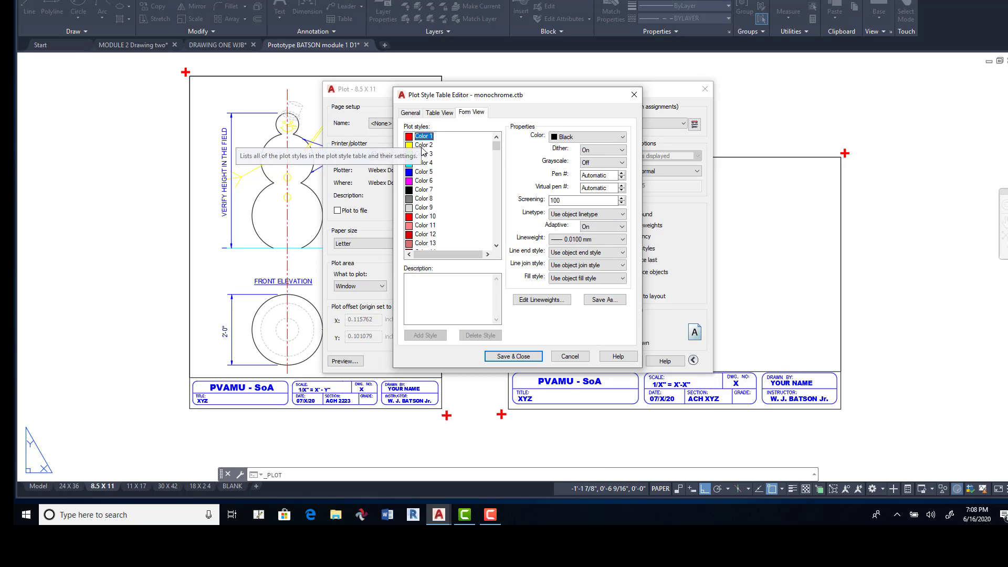
{"action": "left_click", "coordinate": [423, 147]}
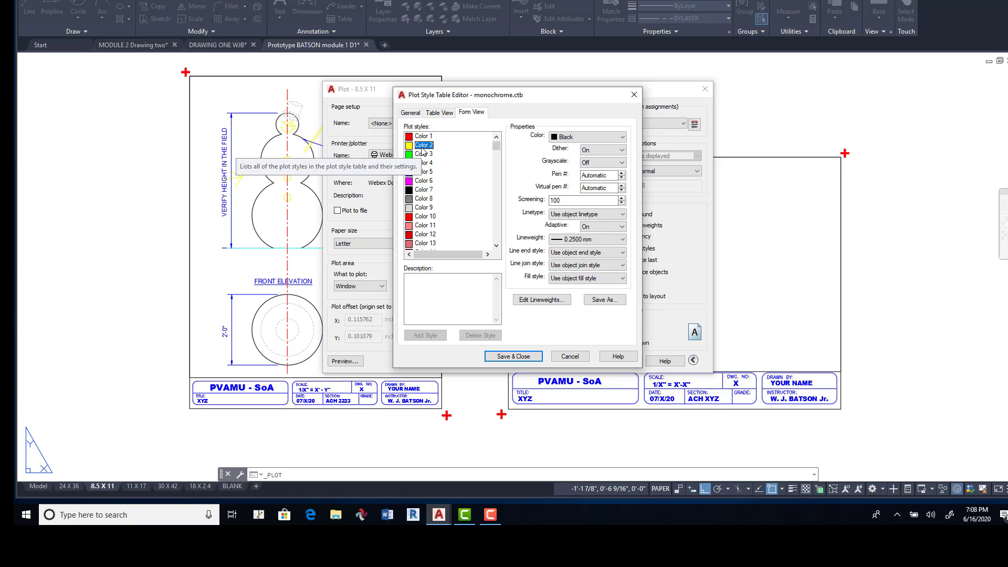
{"action": "left_click", "coordinate": [453, 163]}
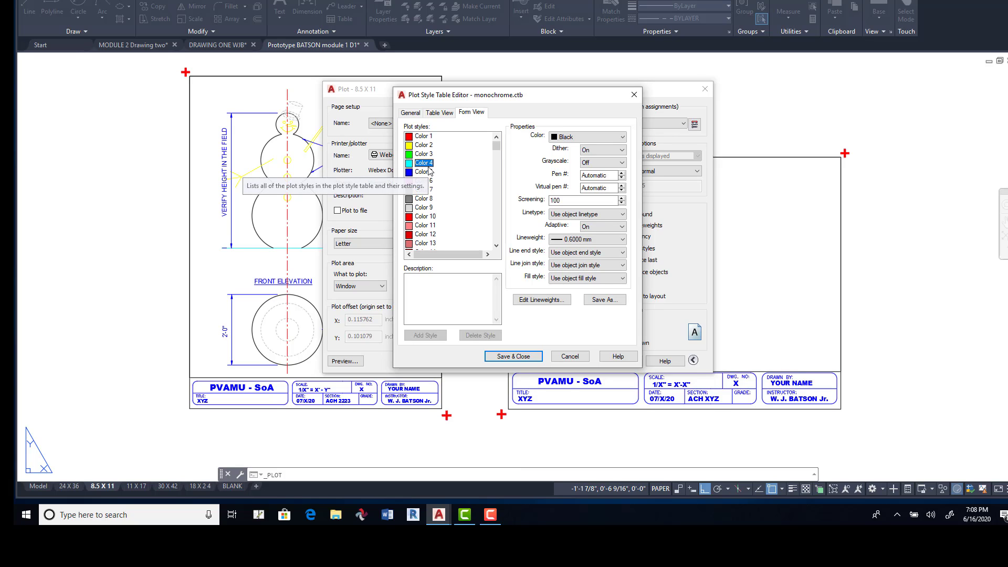
{"action": "left_click", "coordinate": [426, 173]}
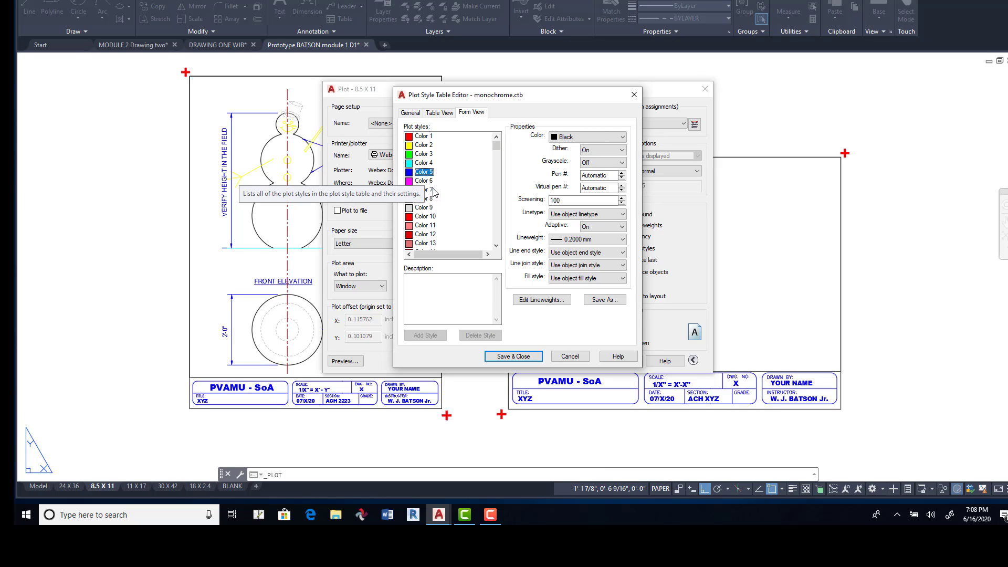
{"action": "left_click", "coordinate": [426, 190]}
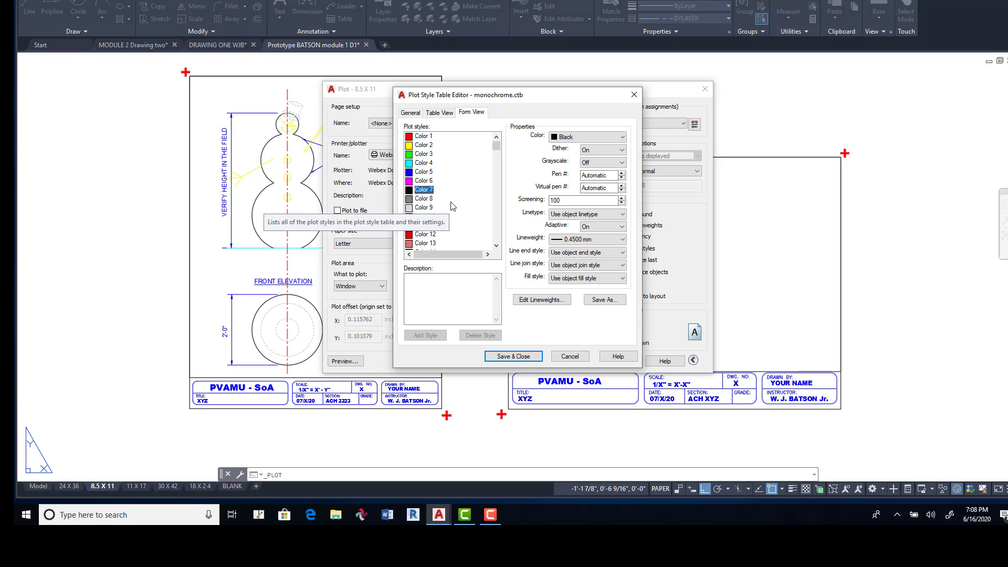
{"action": "left_click", "coordinate": [426, 199]}
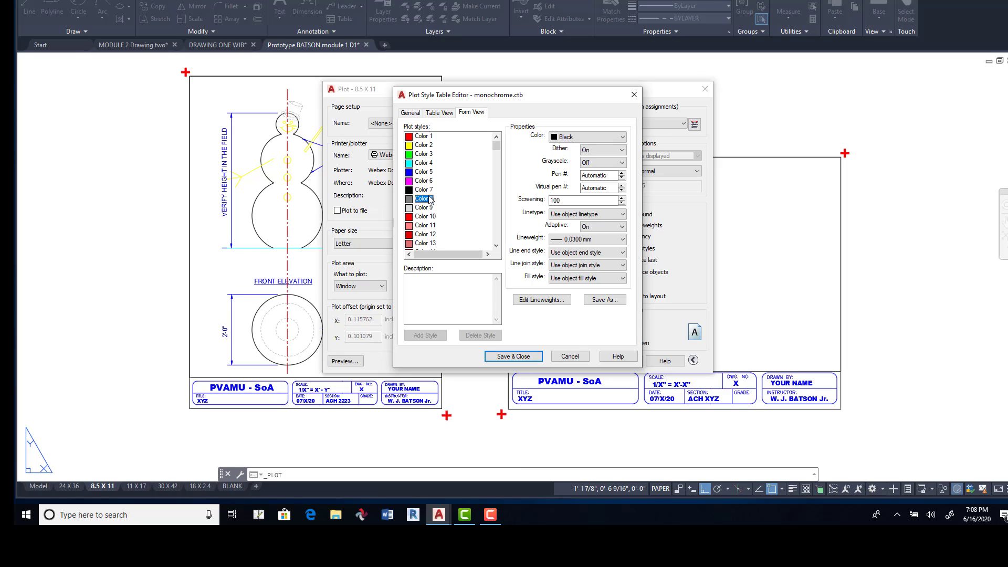
{"action": "left_click", "coordinate": [430, 208]}
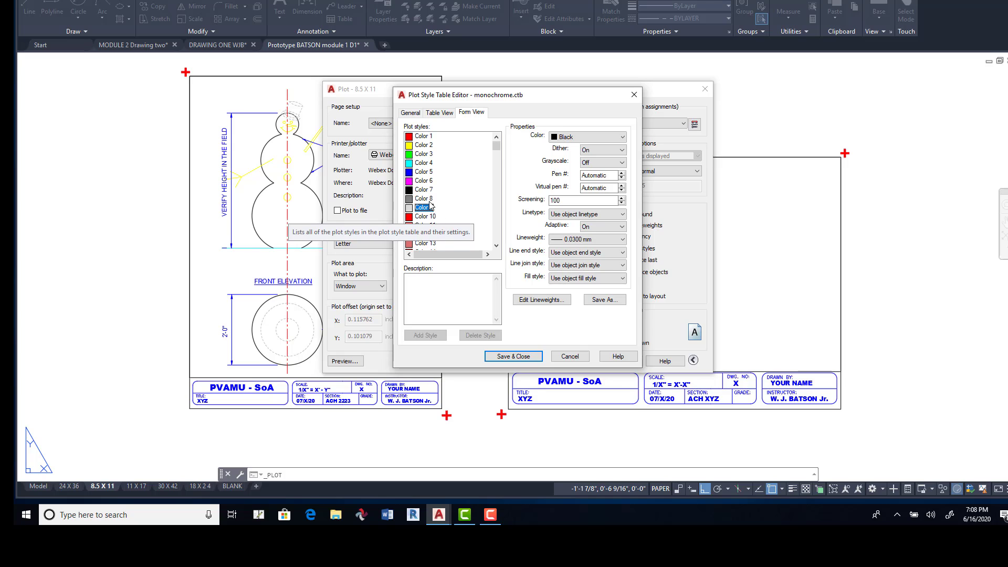
{"action": "left_click", "coordinate": [599, 239]}
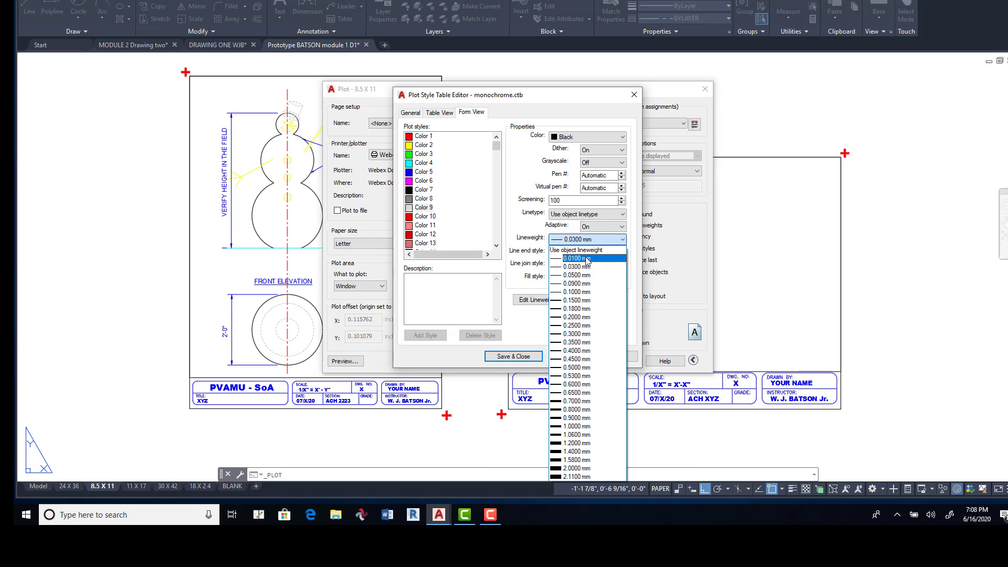
{"action": "left_click", "coordinate": [587, 260]}
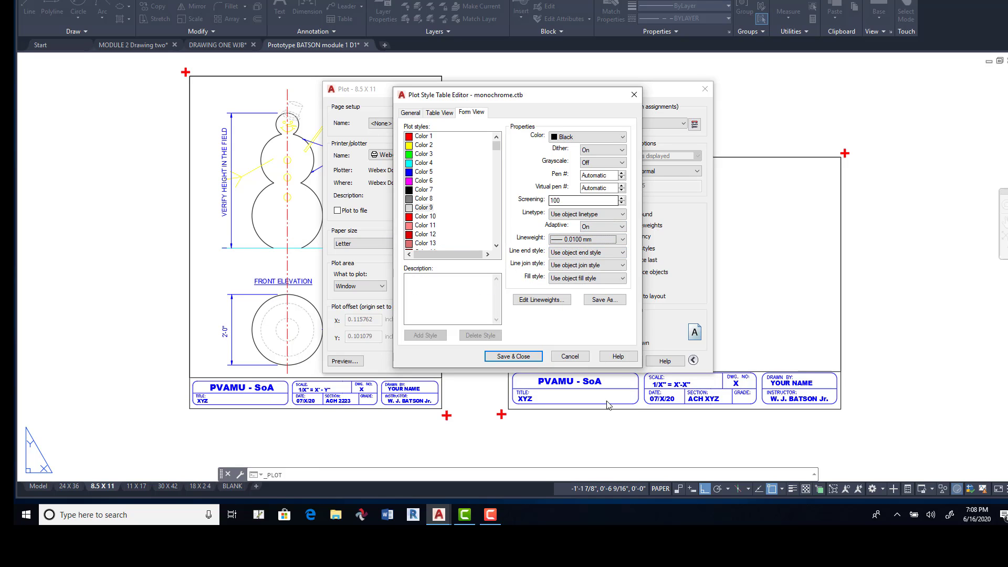
Save the edited plot style table as a new file named monochrome WJB.ctb and close the editor with its changes saved.
{"action": "left_click", "coordinate": [606, 302]}
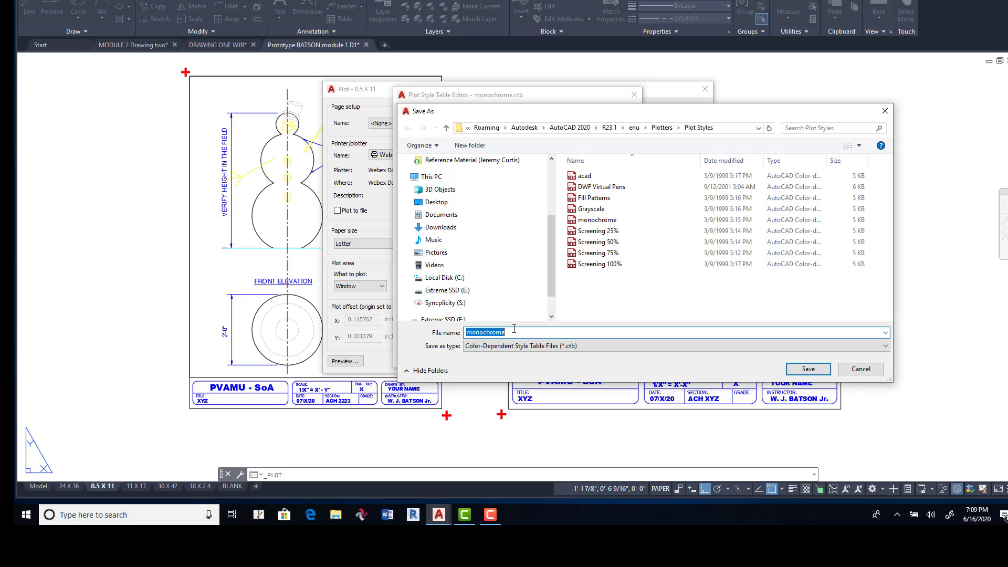
{"action": "left_click", "coordinate": [552, 335]}
{"action": "left_click", "coordinate": [808, 369]}
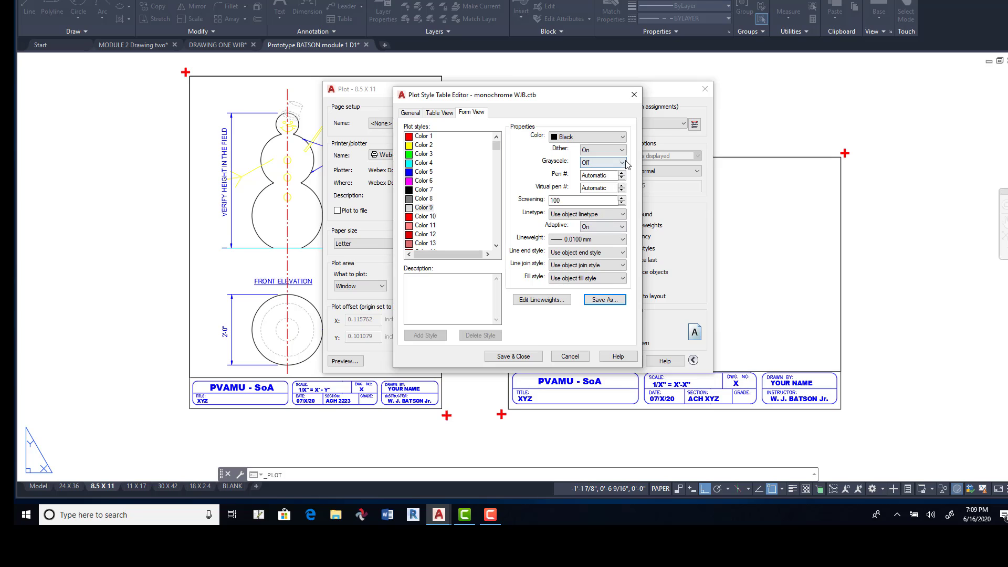
{"action": "left_click", "coordinate": [537, 358]}
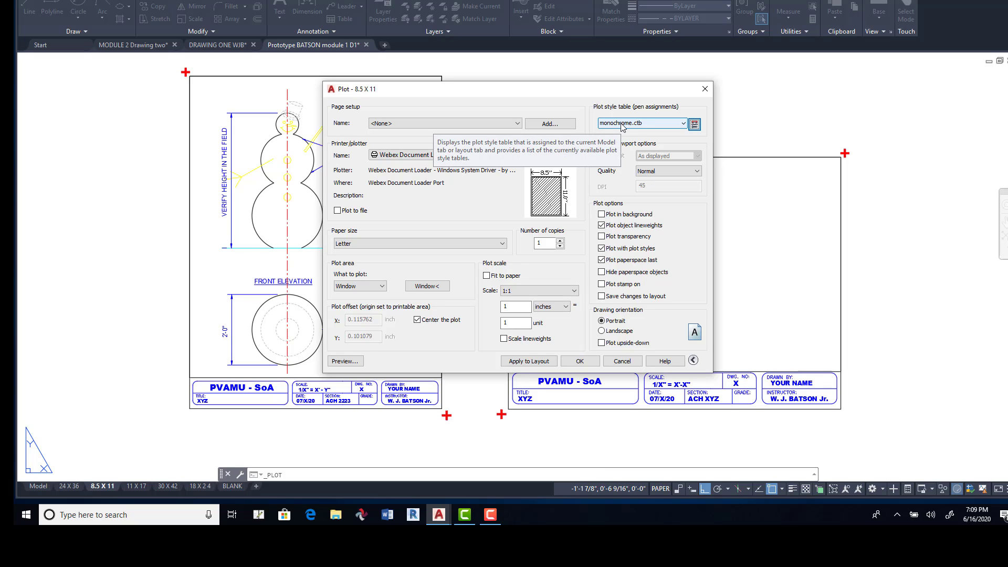
Assign the monochrome WJB.ctb plot style table to the 8.5 X 11 plot, keeping the Letter paper size.
{"action": "left_click", "coordinate": [684, 124]}
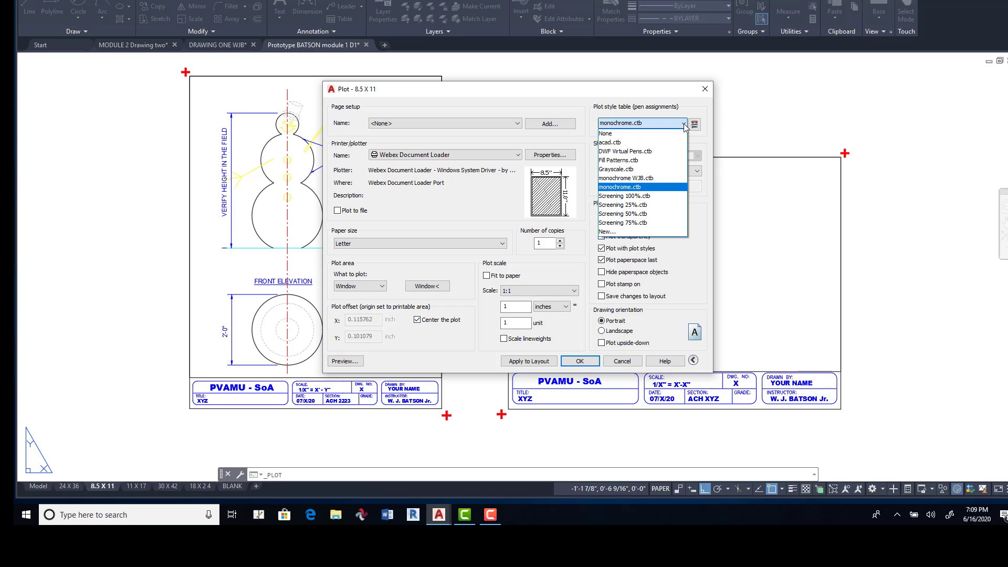
{"action": "left_click", "coordinate": [651, 179]}
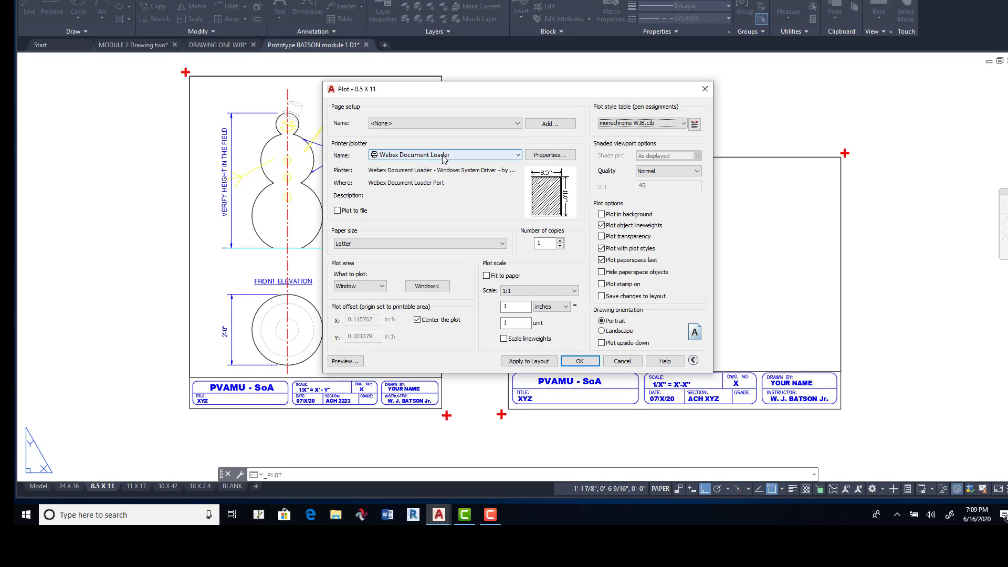
{"action": "left_click", "coordinate": [386, 243]}
{"action": "left_click", "coordinate": [399, 244]}
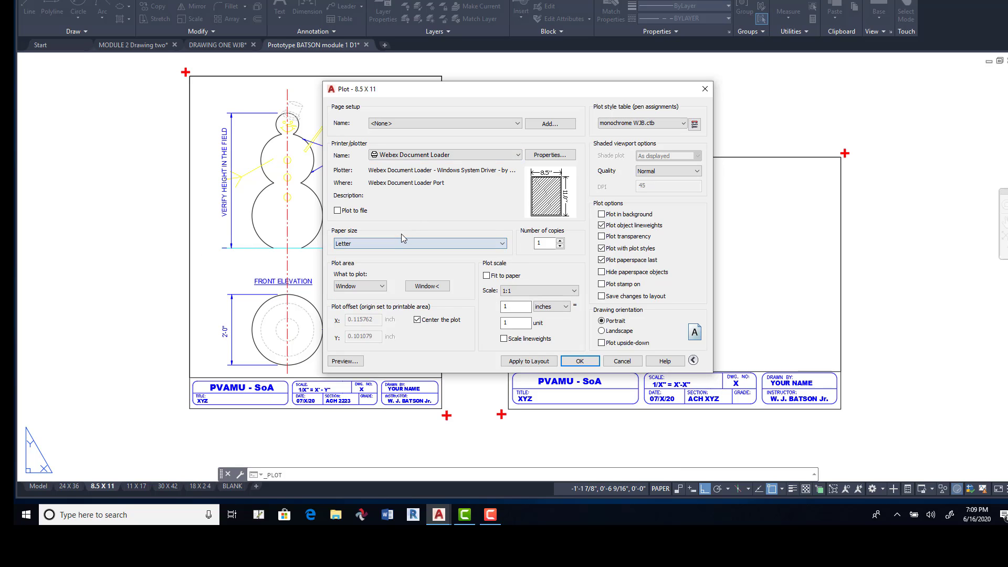
Define the plot area as a window between the red corner marks at opposite corners of the portrait sheet.
{"action": "left_click", "coordinate": [376, 286]}
{"action": "left_click", "coordinate": [363, 319]}
{"action": "left_click", "coordinate": [433, 287]}
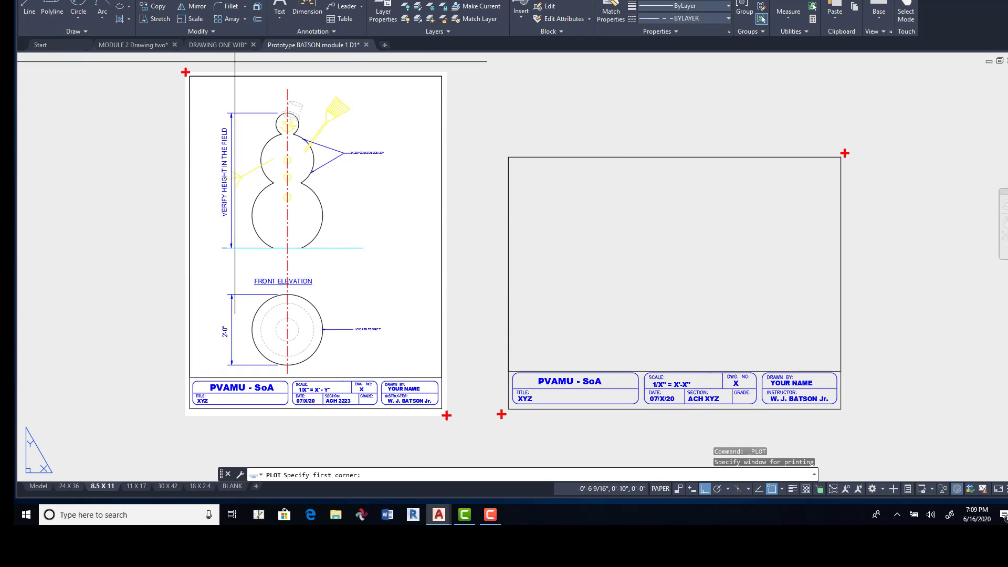
{"action": "scroll", "coordinate": [185, 72], "scroll_direction": "up", "scroll_amount": 8}
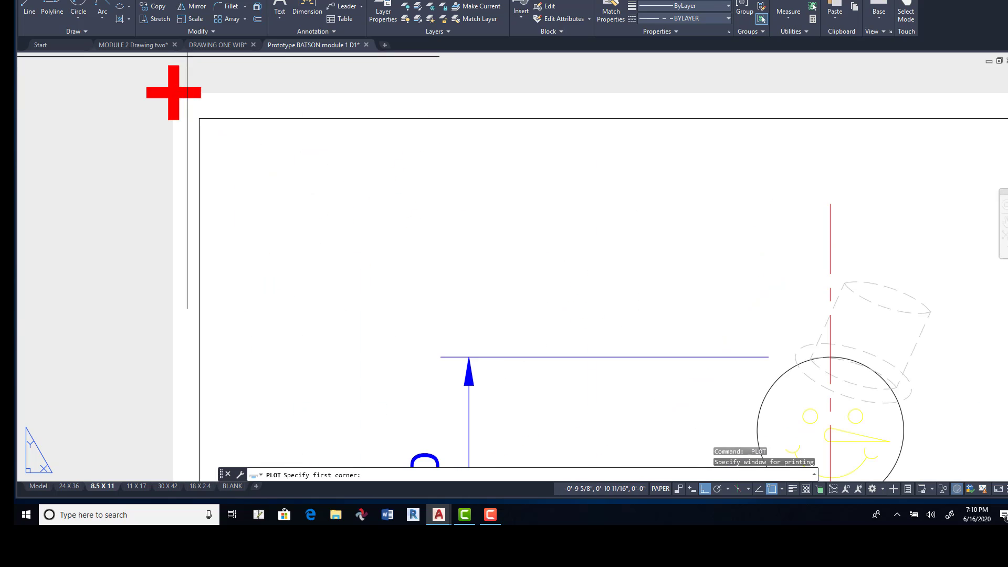
{"action": "left_click", "coordinate": [177, 90]}
{"action": "scroll", "coordinate": [315, 272], "scroll_direction": "down", "scroll_amount": 13}
{"action": "scroll", "coordinate": [293, 239], "scroll_direction": "up", "scroll_amount": 8}
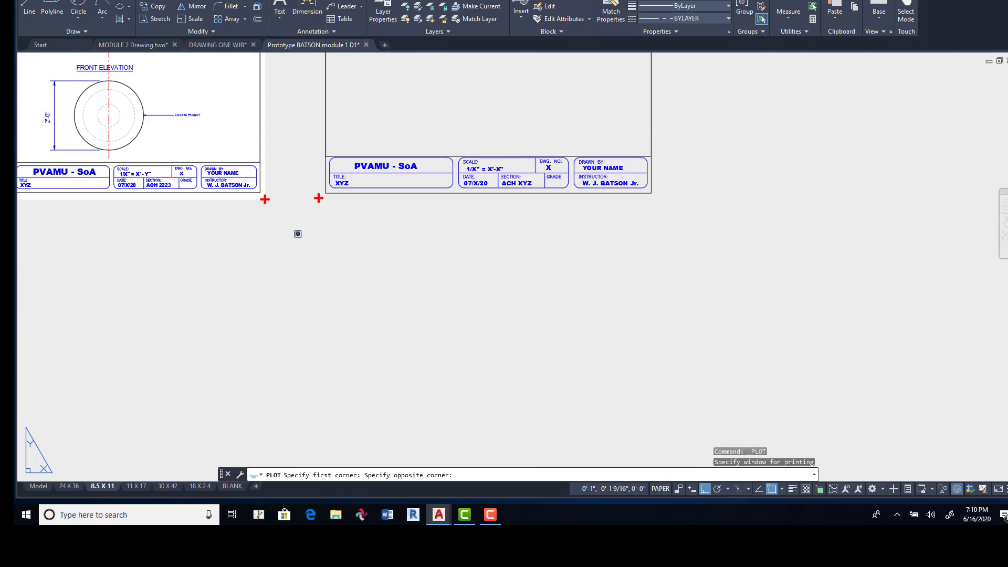
{"action": "left_click", "coordinate": [223, 140]}
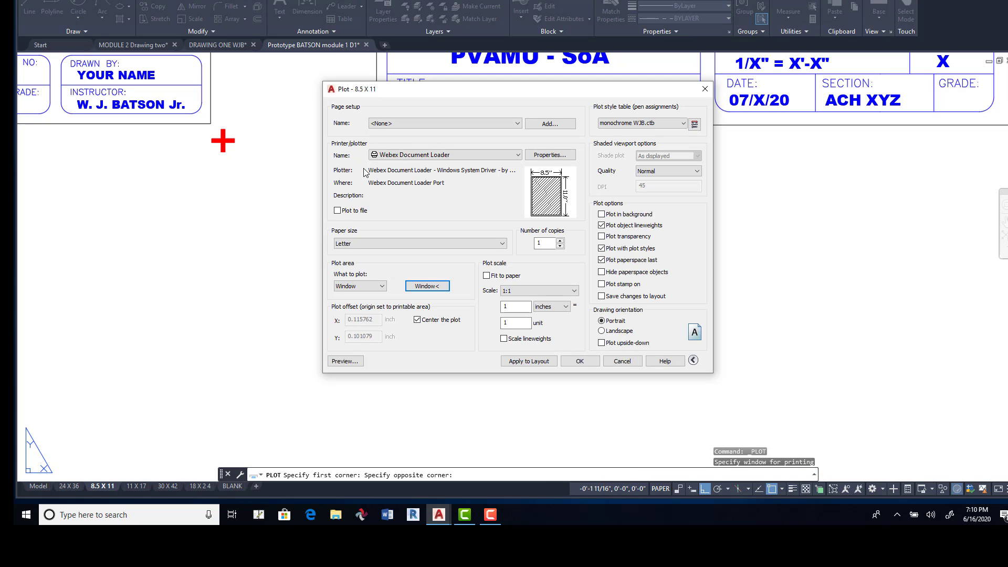
Preview the portrait sheet's plot to examine its monochrome lineweights, and return to the plot settings.
{"action": "left_click", "coordinate": [348, 361]}
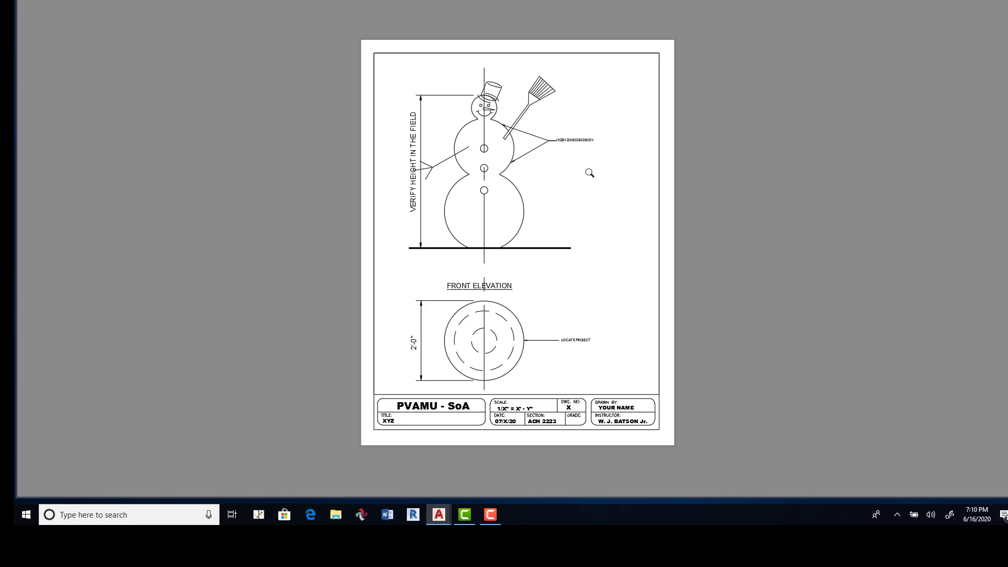
{"action": "right_click", "coordinate": [591, 174]}
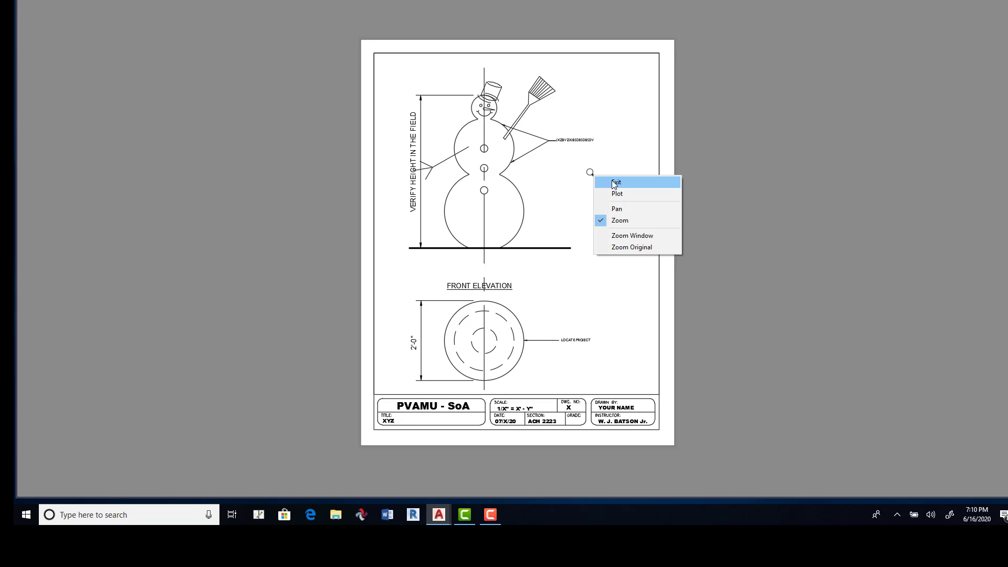
{"action": "left_click", "coordinate": [615, 182]}
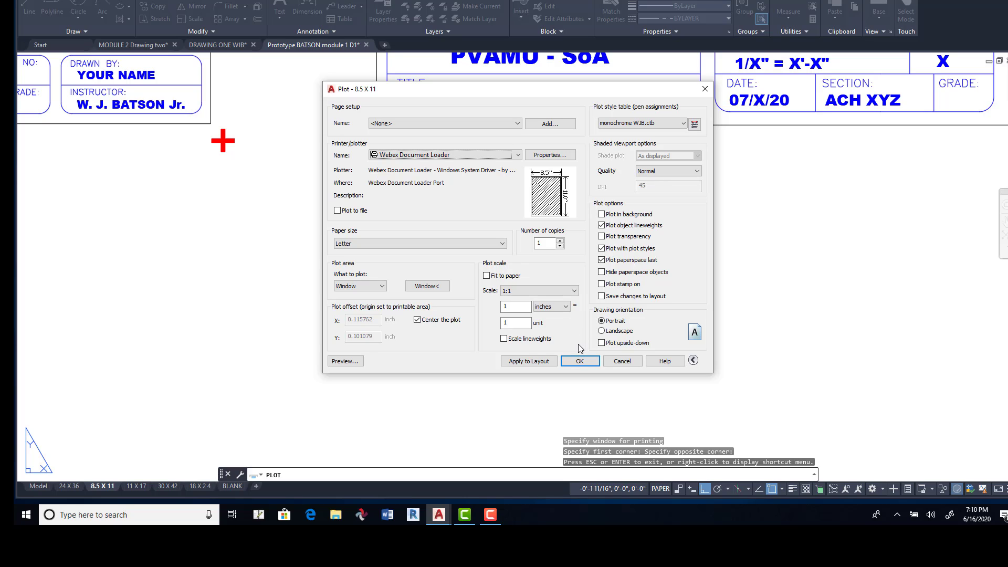
{"action": "left_click", "coordinate": [554, 125]}
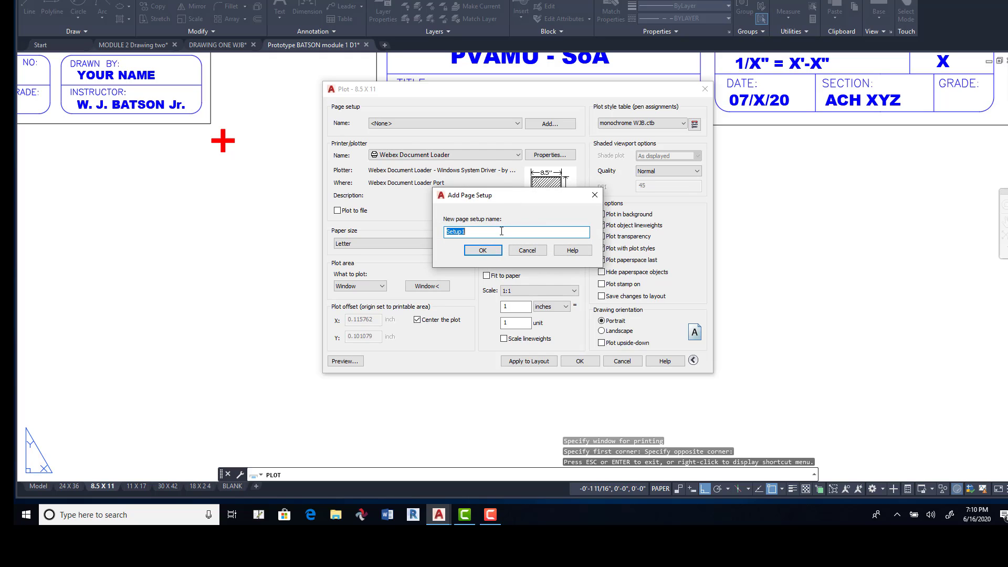
{"action": "type", "text": "BB"}
{"action": "left_click", "coordinate": [483, 251]}
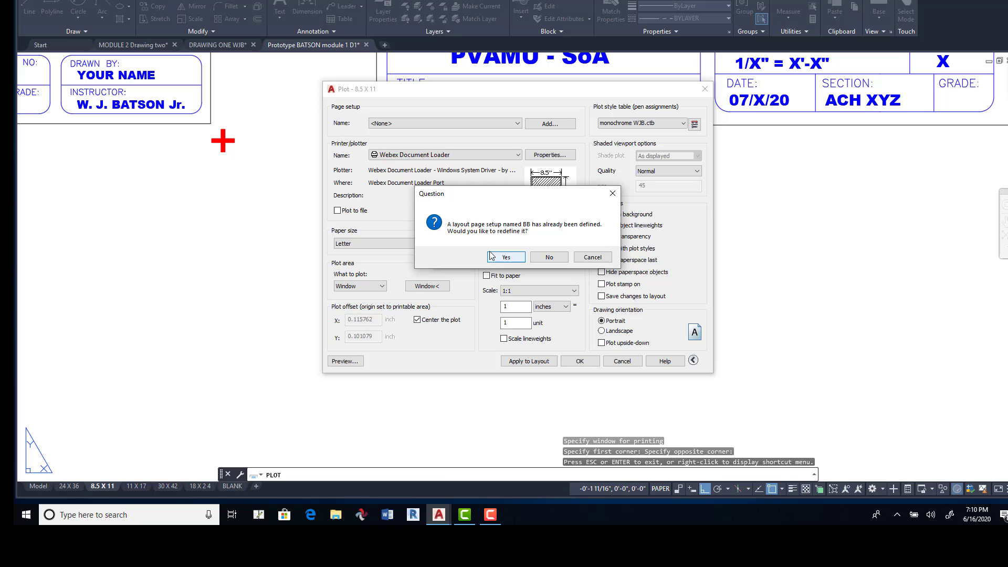
{"action": "left_click", "coordinate": [549, 256]}
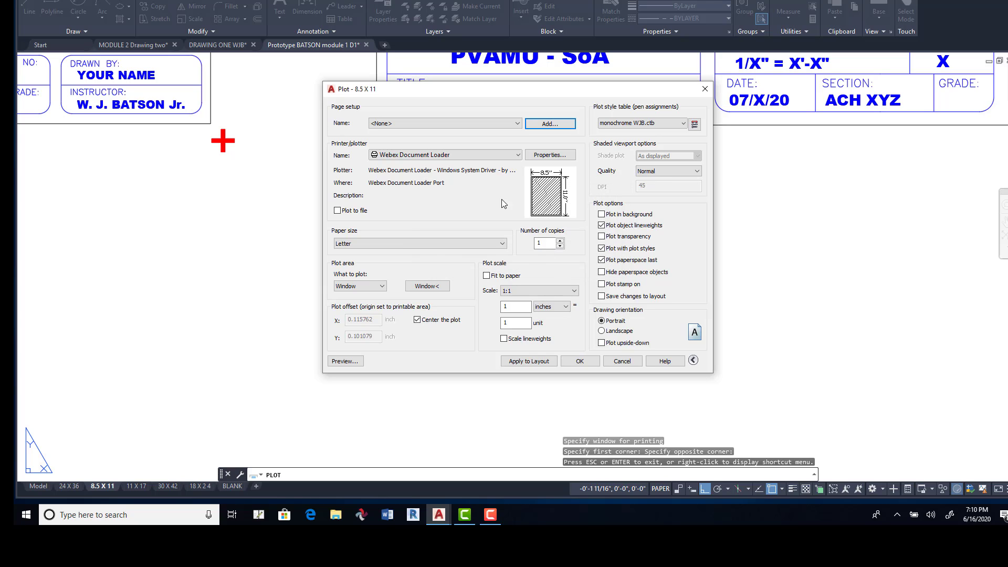
Save the plot settings as a new page setup named BBB and plot the portrait sheet.
{"action": "left_click", "coordinate": [546, 124]}
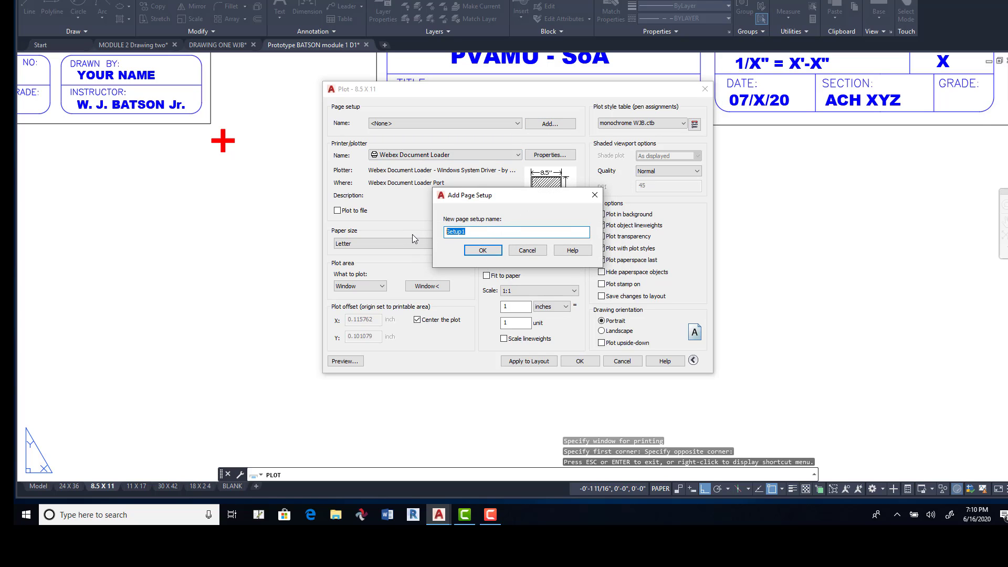
{"action": "type", "text": "BBB"}
{"action": "left_click", "coordinate": [484, 251]}
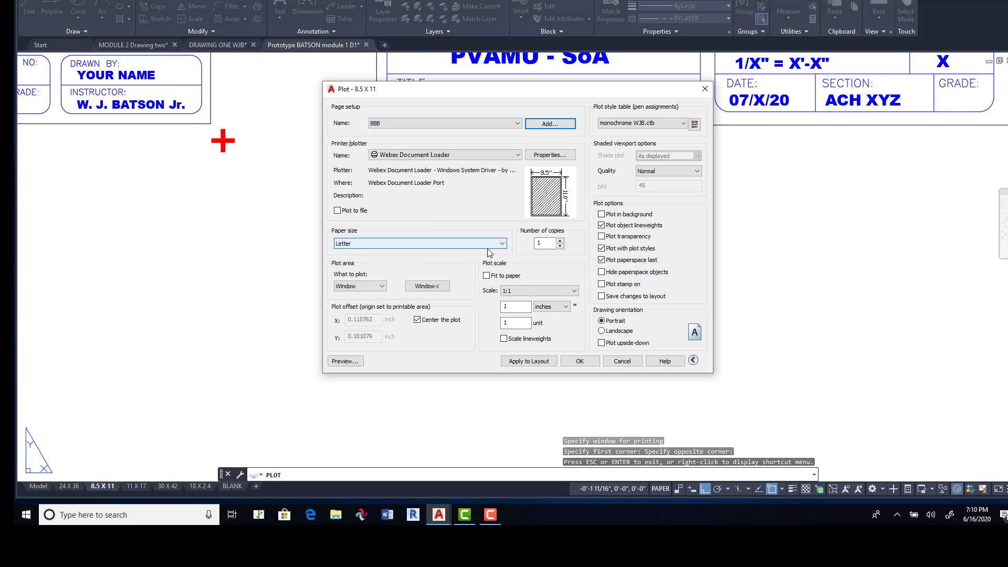
{"action": "left_click", "coordinate": [591, 362]}
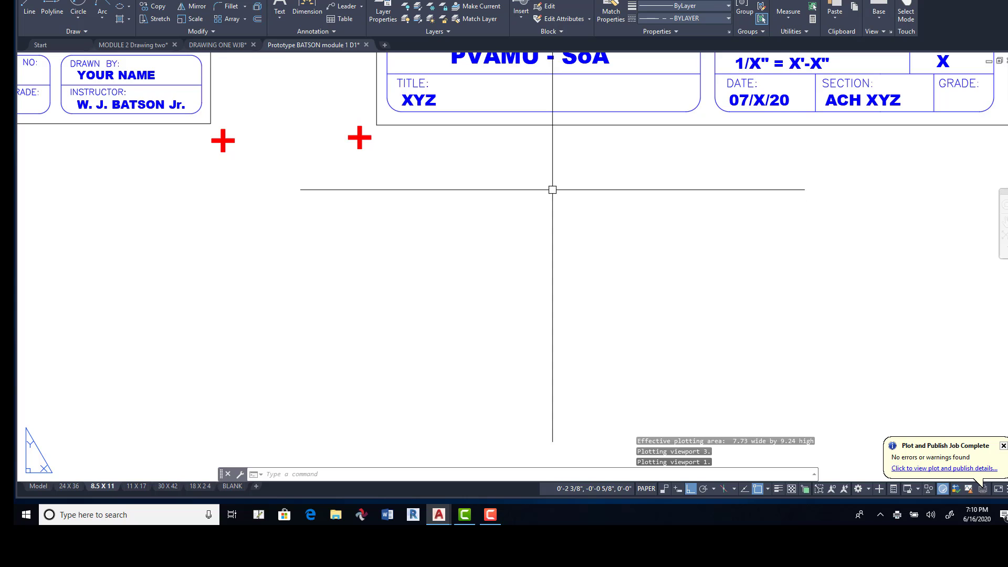
Set the drawing's global linetype scale (LTSCALE) to 1.
{"action": "scroll", "coordinate": [552, 184], "scroll_direction": "down", "scroll_amount": 6}
{"action": "middle_click_drag", "start_coordinate": [551, 175], "coordinate": [486, 263]}
{"action": "scroll", "coordinate": [467, 223], "scroll_direction": "up", "scroll_amount": 4}
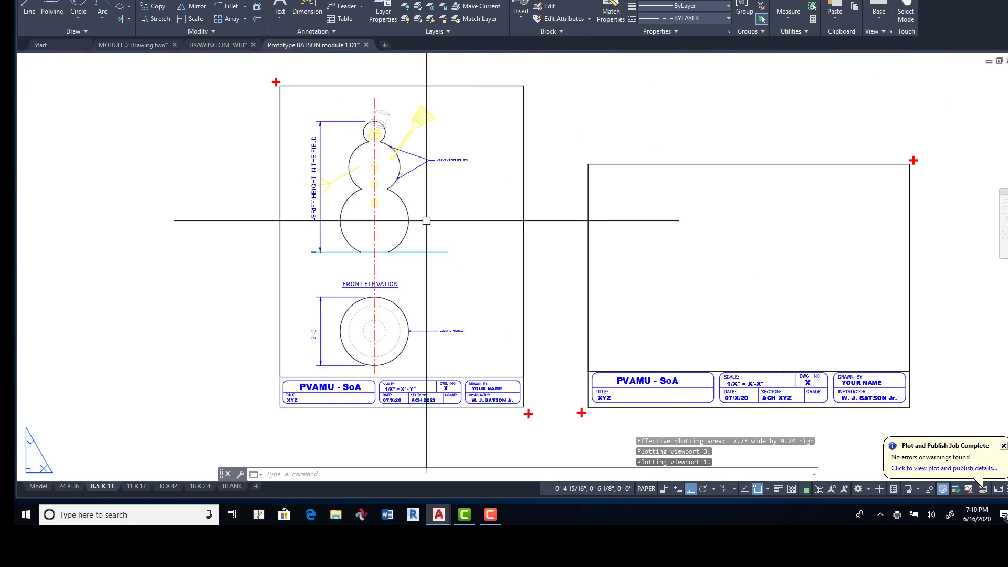
{"action": "middle_click_drag", "start_coordinate": [512, 210], "coordinate": [385, 207]}
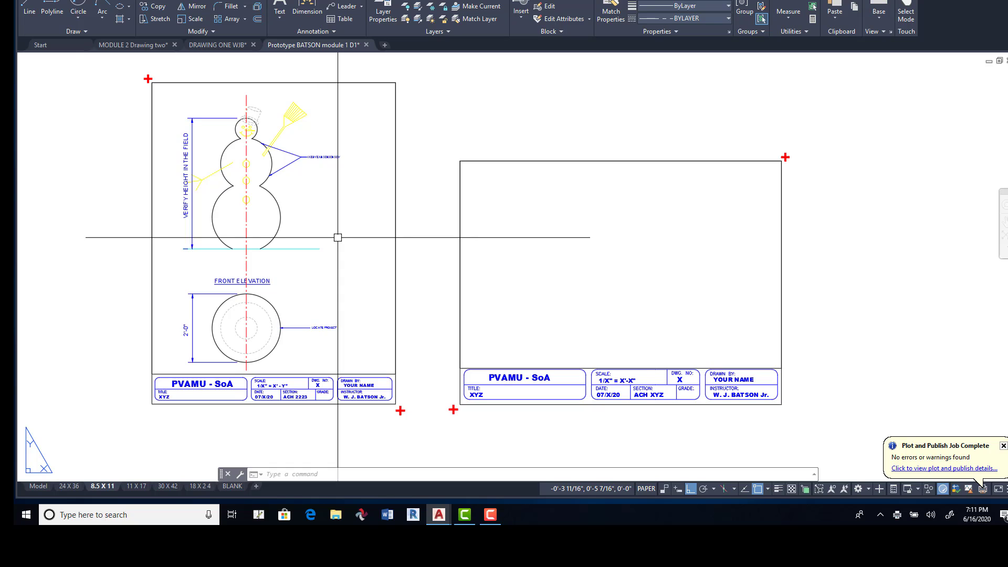
{"action": "type", "text": "LTS"}
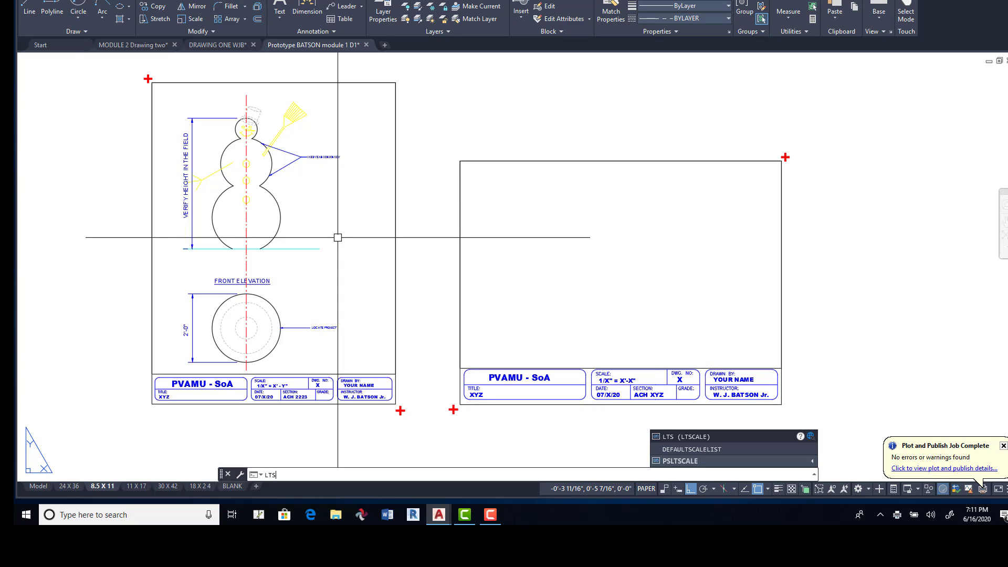
{"action": "key", "text": "Return"}
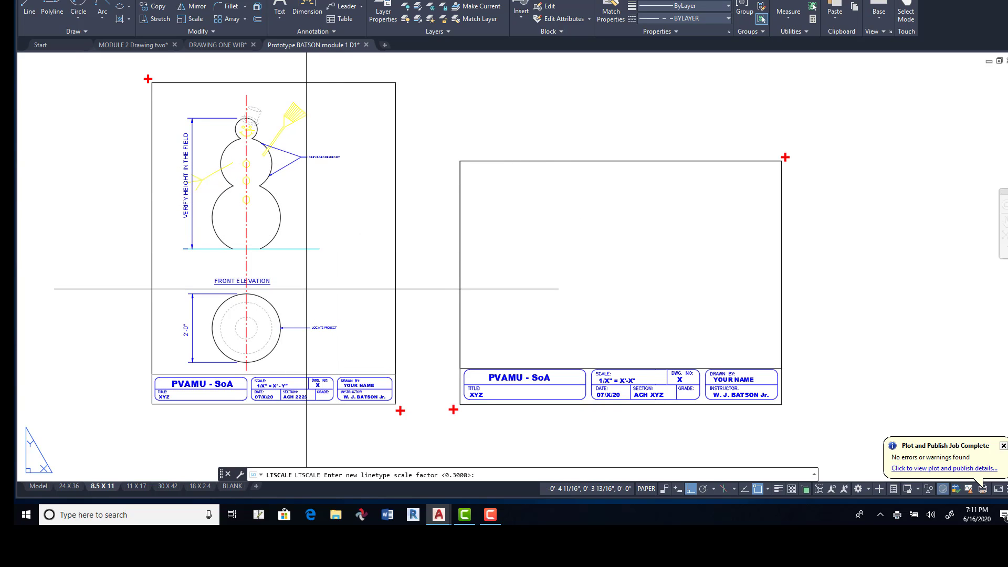
{"action": "key", "text": "Return"}
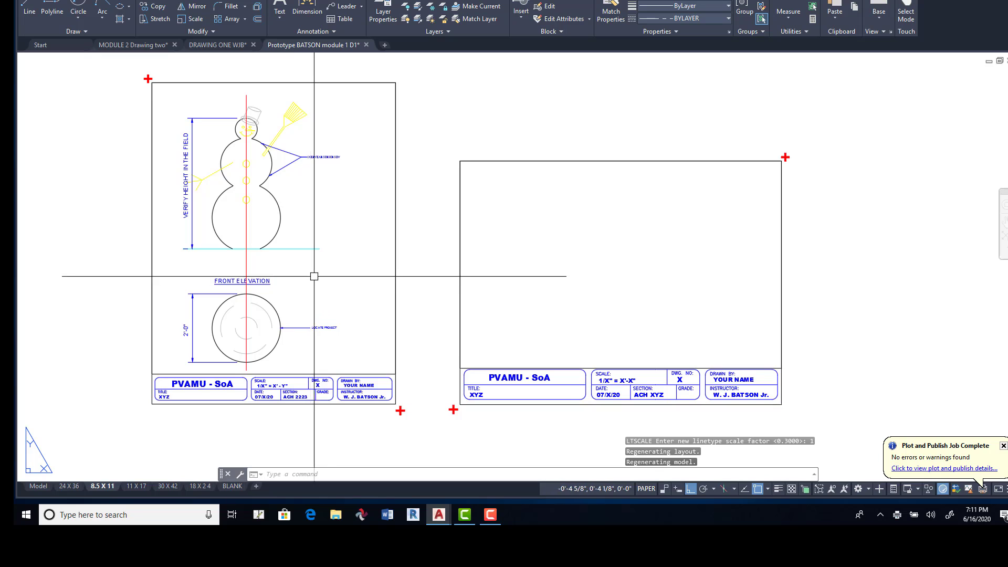
Start another plot of the layout with the BBB page setup and check its monochrome WJB.ctb plot style table without changing it.
{"action": "scroll", "coordinate": [428, 243], "scroll_direction": "down", "scroll_amount": 2}
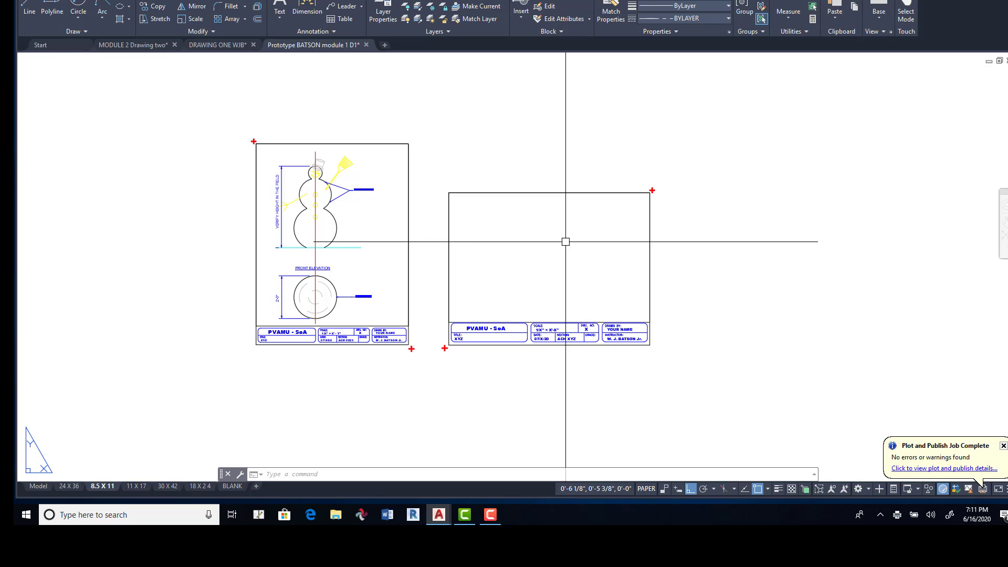
{"action": "scroll", "coordinate": [382, 219], "scroll_direction": "up", "scroll_amount": 2}
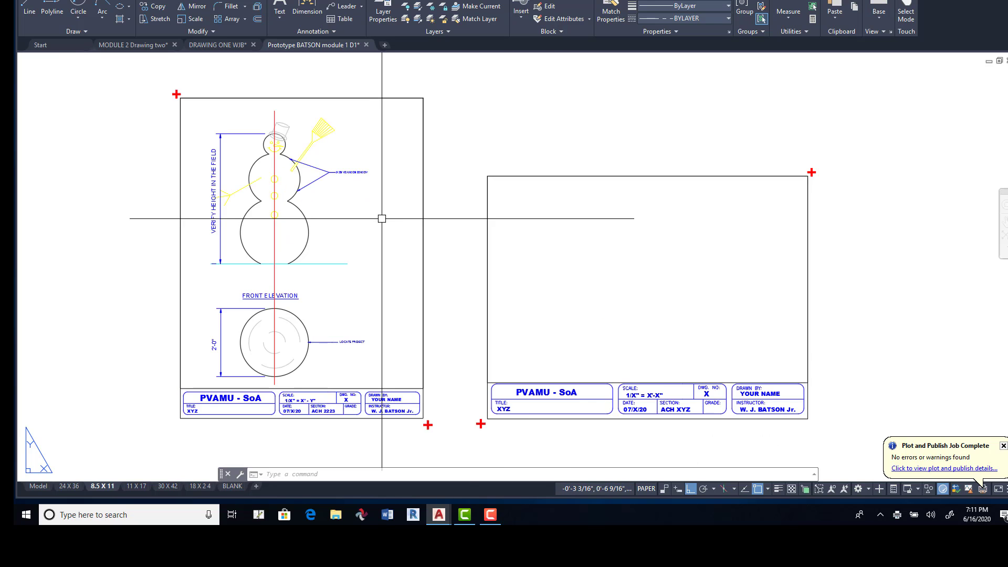
{"action": "middle_click_drag", "start_coordinate": [383, 218], "coordinate": [460, 227]}
{"action": "left_click", "coordinate": [25, 3]}
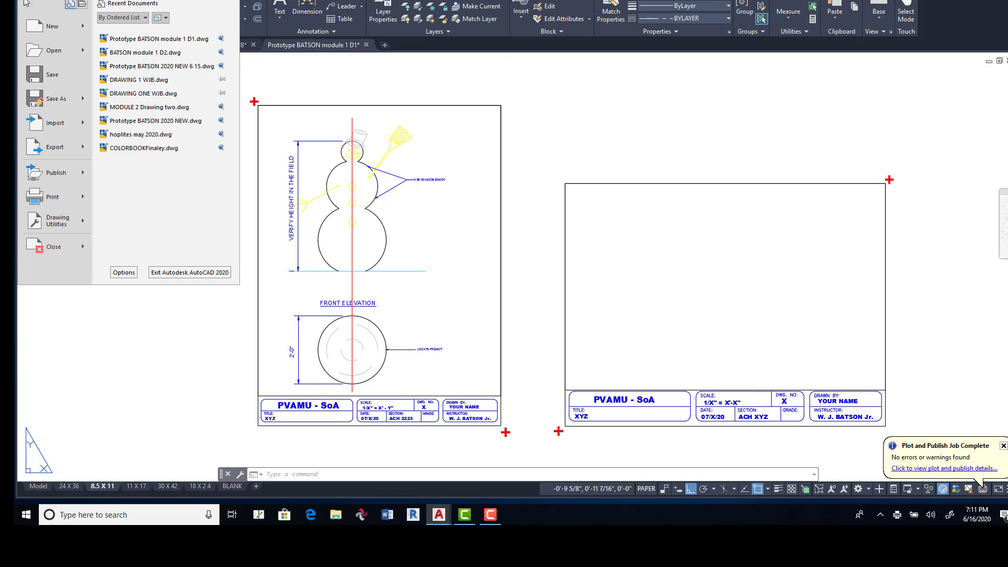
{"action": "left_click", "coordinate": [67, 203]}
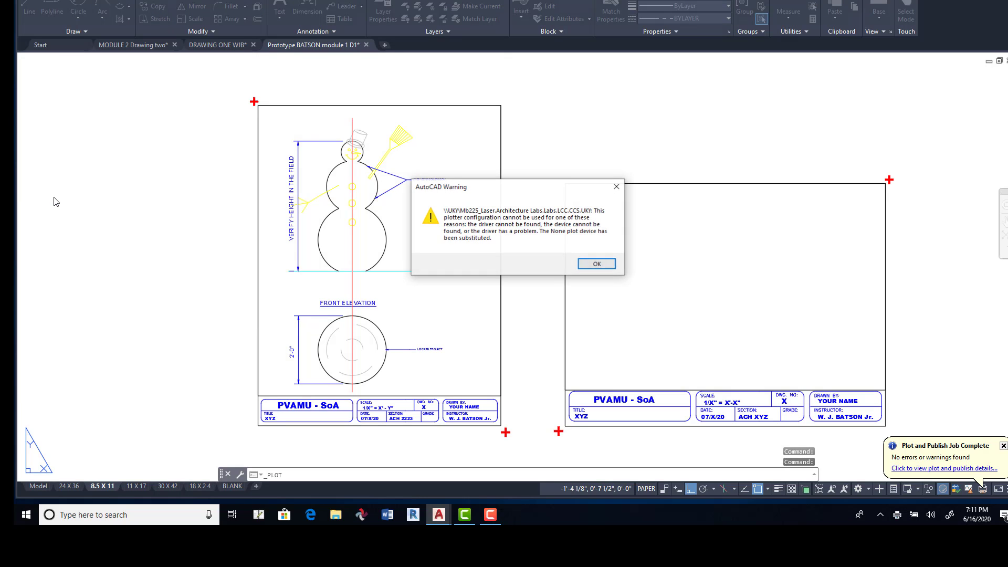
{"action": "left_click", "coordinate": [584, 263]}
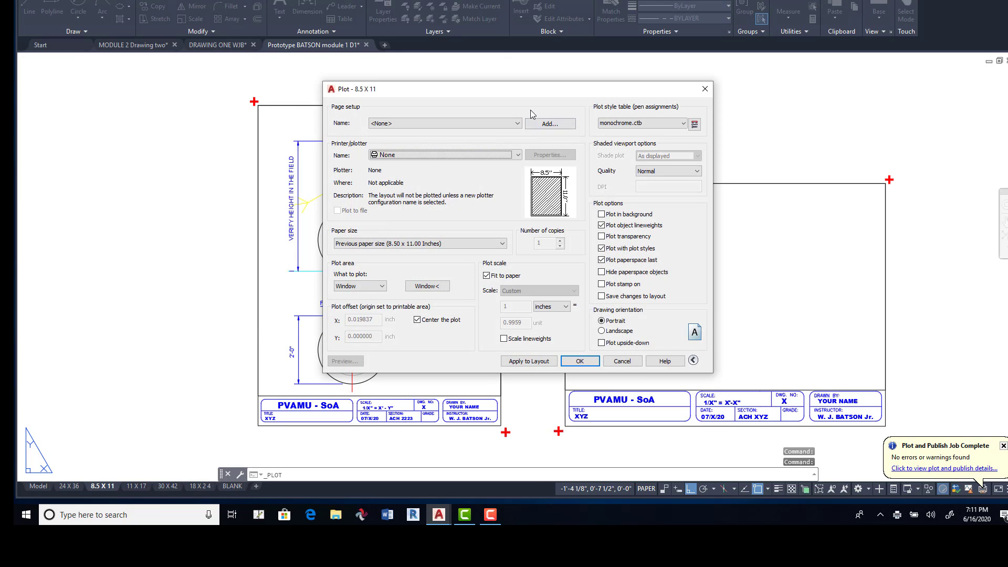
{"action": "left_click", "coordinate": [518, 124]}
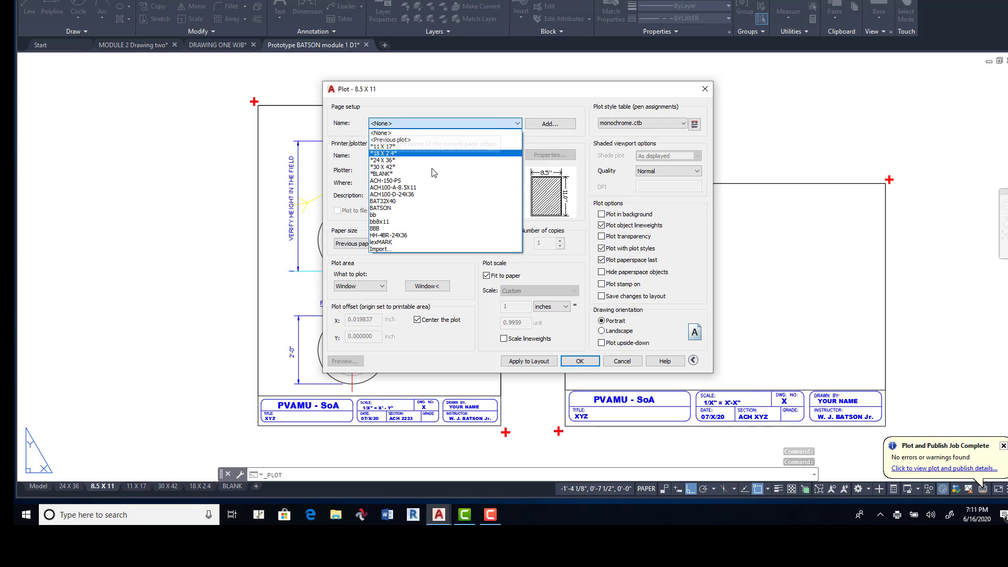
{"action": "left_click", "coordinate": [408, 228]}
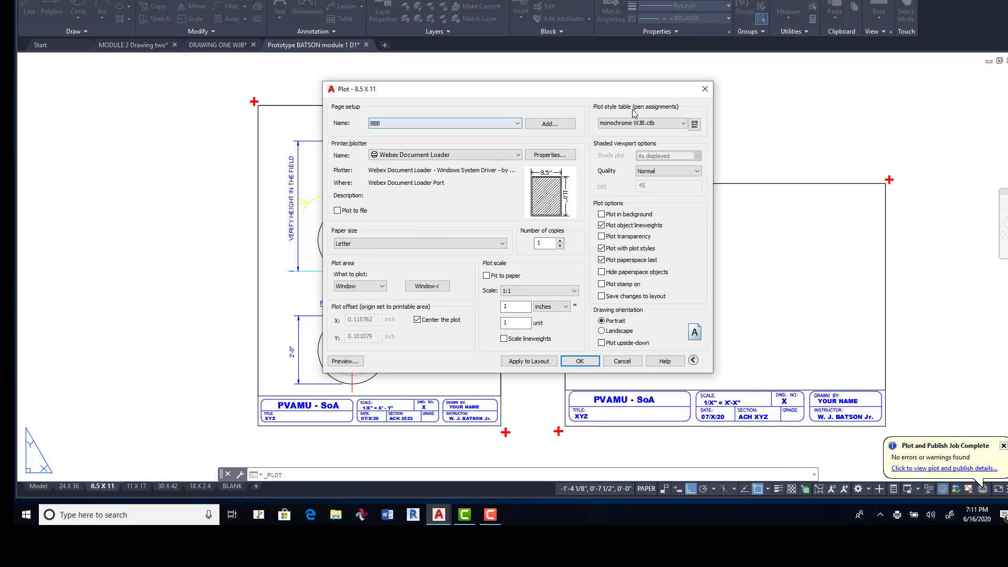
{"action": "left_click", "coordinate": [695, 124]}
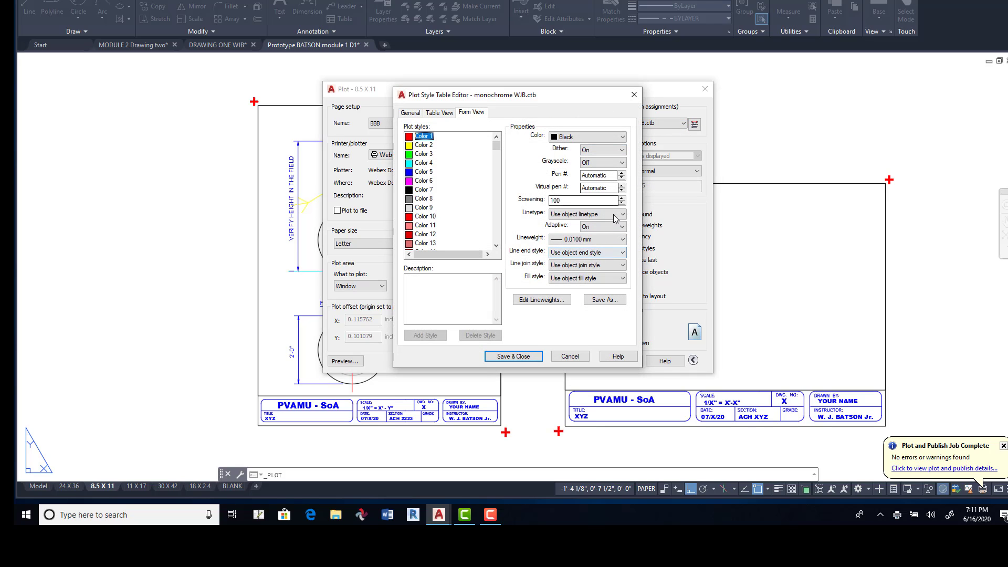
{"action": "left_click", "coordinate": [569, 356]}
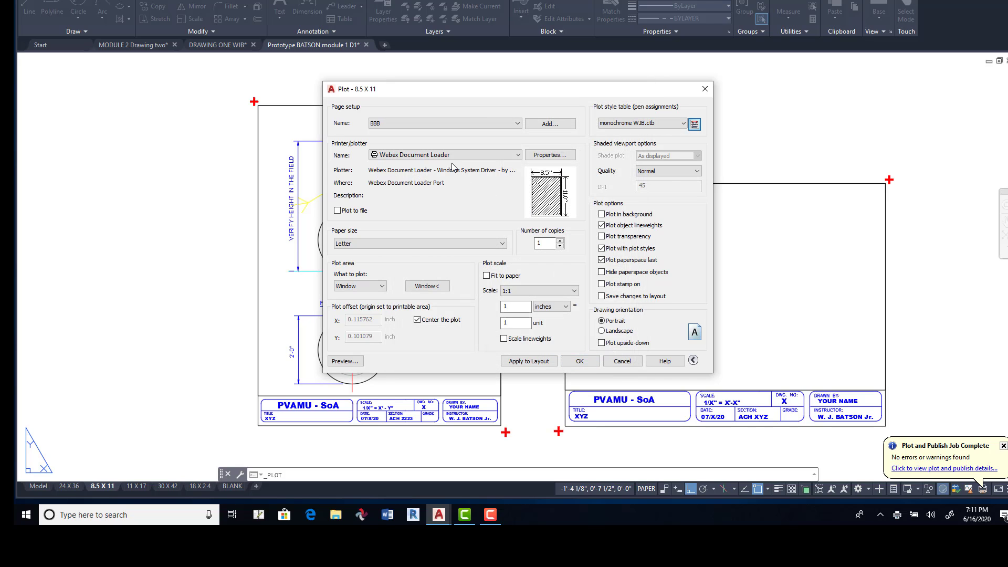
Pick the plot window again between the portrait sheet's red corner marks and preview the plot with the new linetype scale.
{"action": "left_click", "coordinate": [442, 291]}
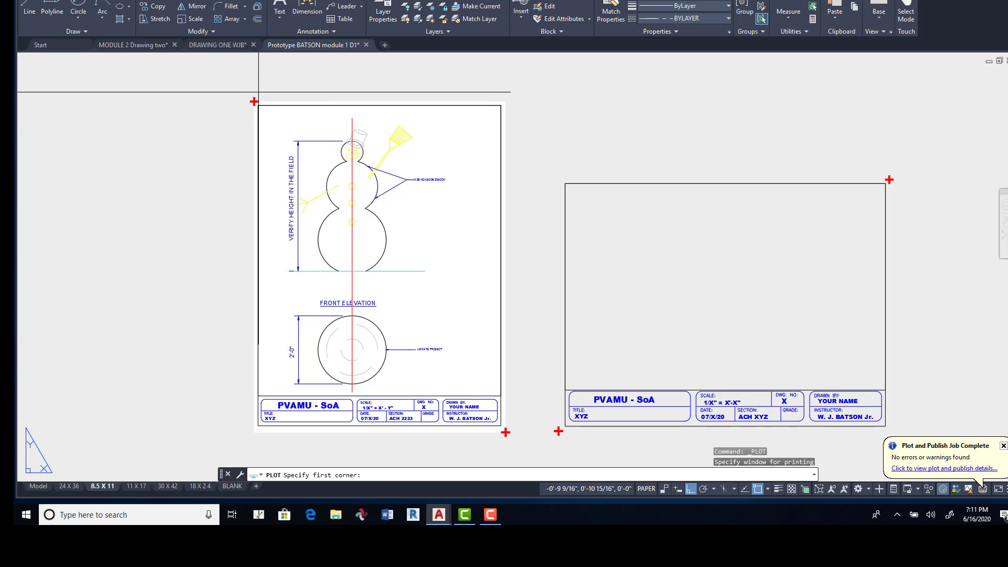
{"action": "left_click", "coordinate": [254, 101]}
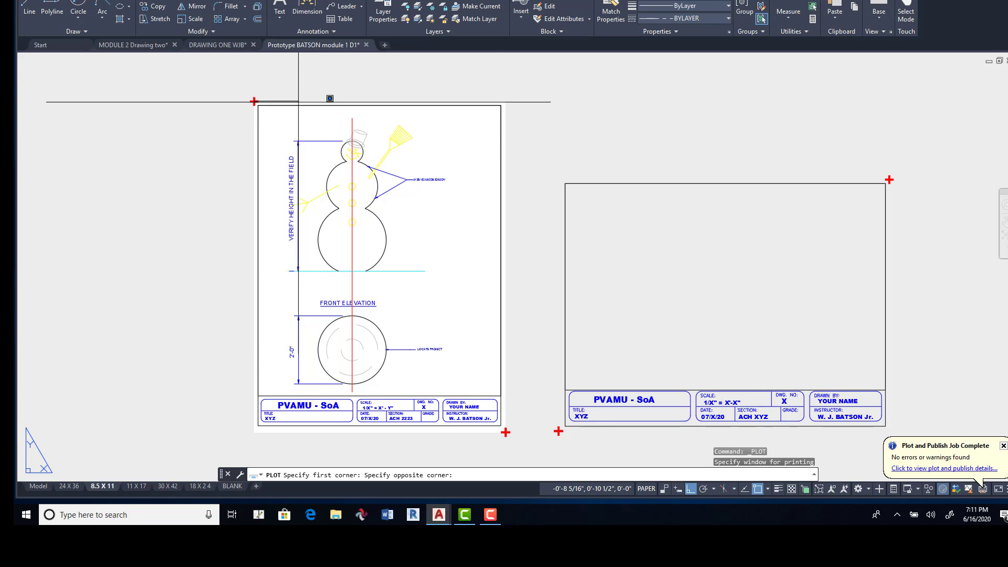
{"action": "left_click", "coordinate": [505, 432]}
{"action": "left_click", "coordinate": [361, 361]}
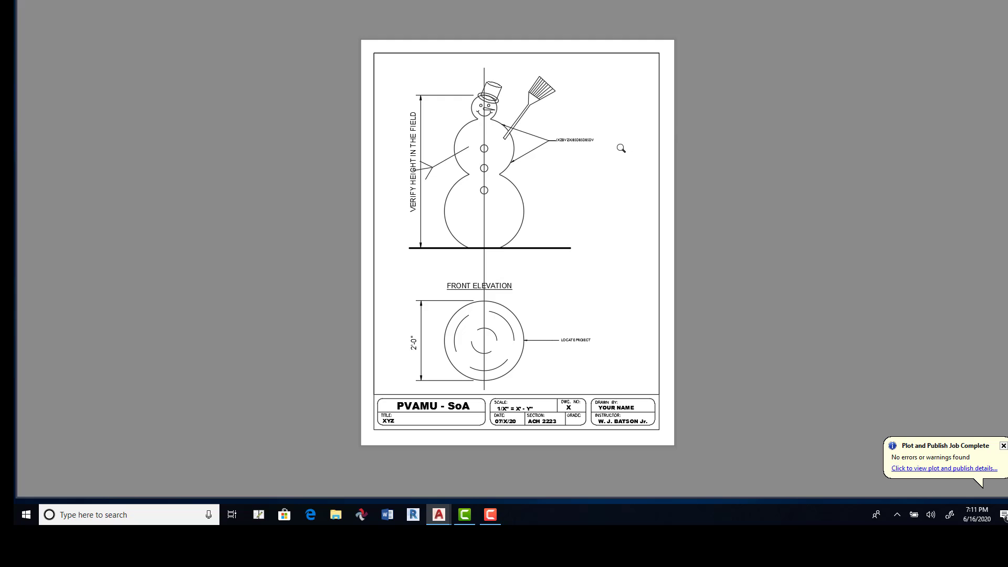
{"action": "right_click", "coordinate": [607, 172]}
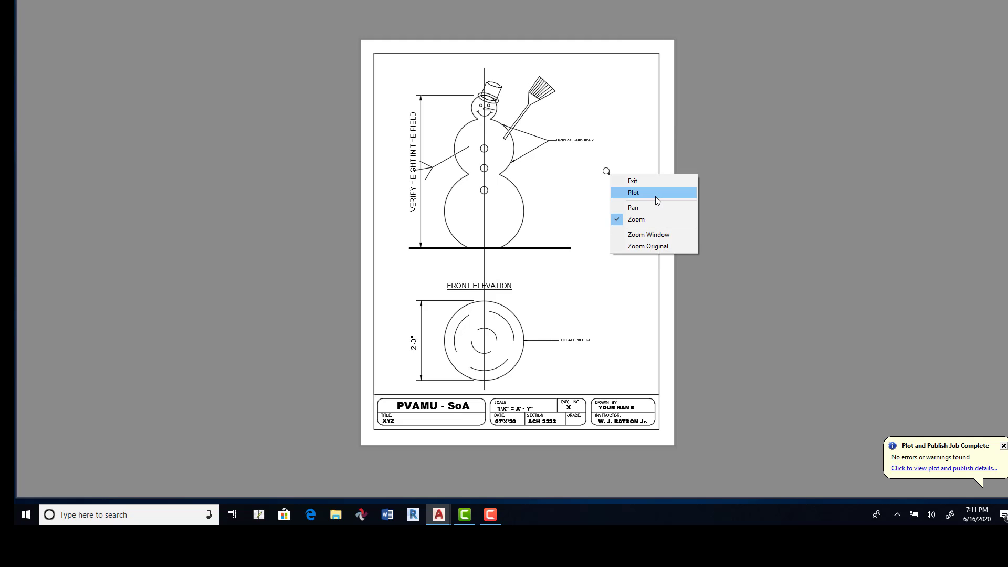
{"action": "left_click", "coordinate": [751, 92]}
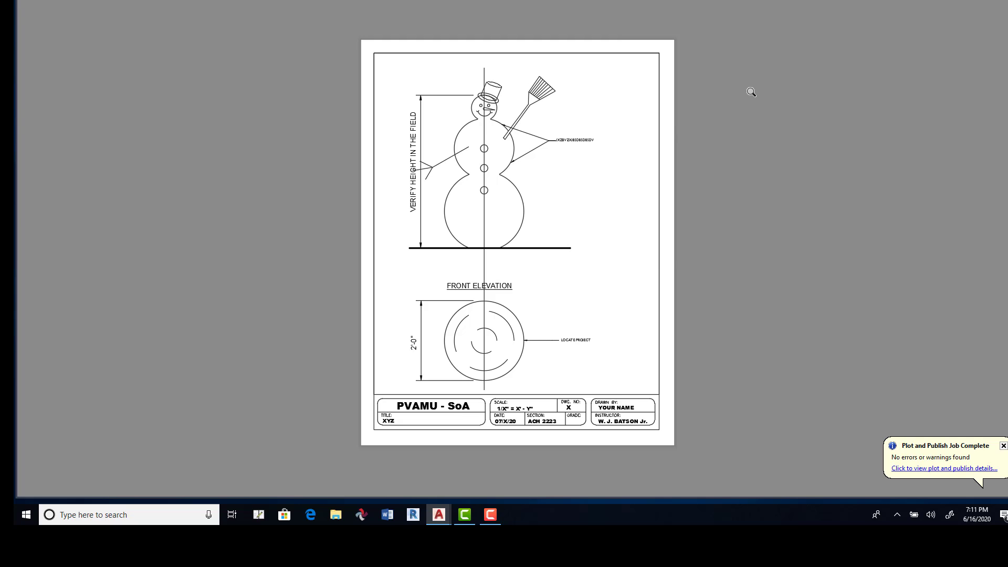
{"action": "right_click", "coordinate": [751, 91]}
{"action": "left_click", "coordinate": [779, 99]}
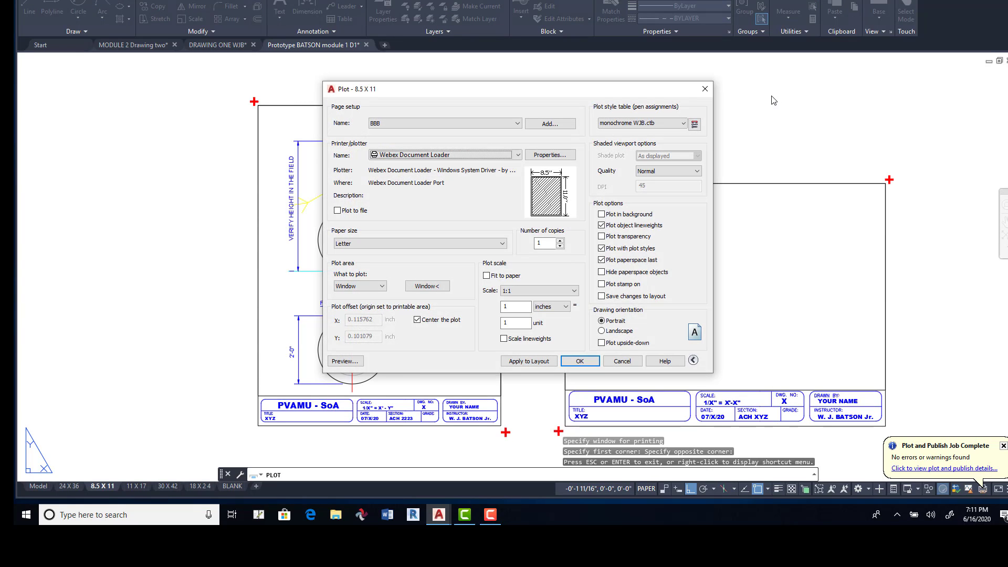
Preview the plot once more to examine the centre and hidden lines, dismiss the plot notification, and cancel the plot.
{"action": "left_click", "coordinate": [346, 362]}
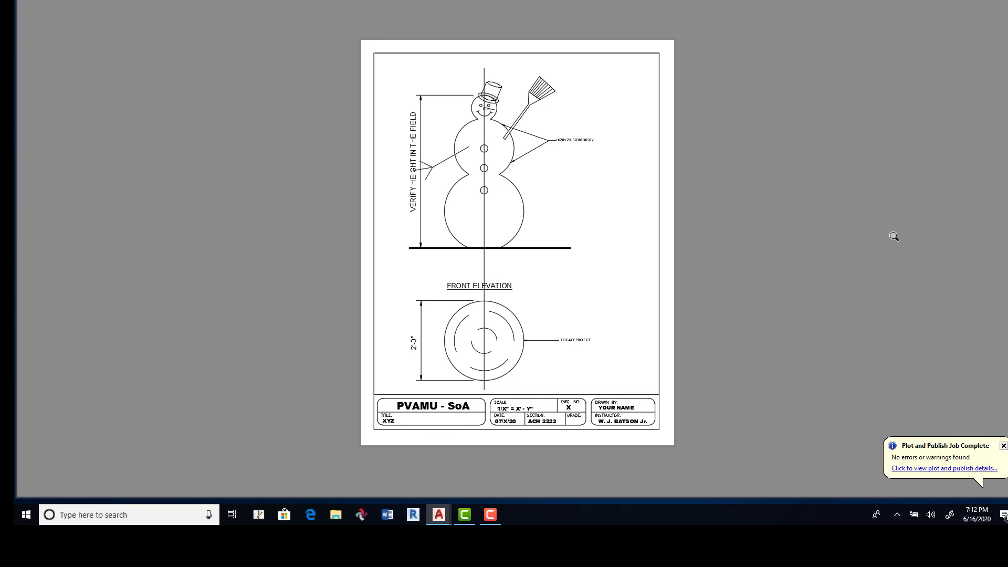
{"action": "left_click", "coordinate": [1003, 446]}
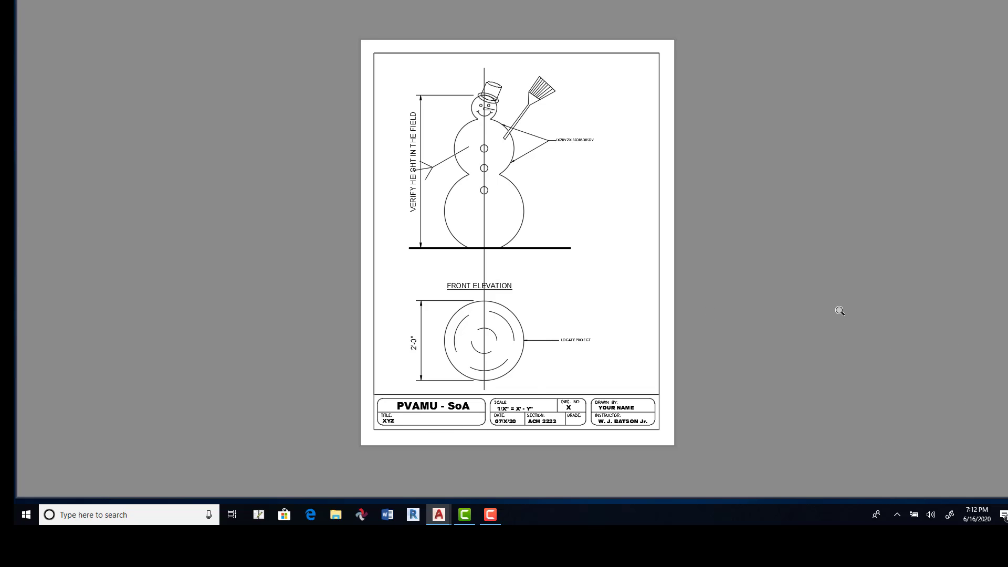
{"action": "right_click", "coordinate": [688, 129]}
{"action": "left_click", "coordinate": [712, 134]}
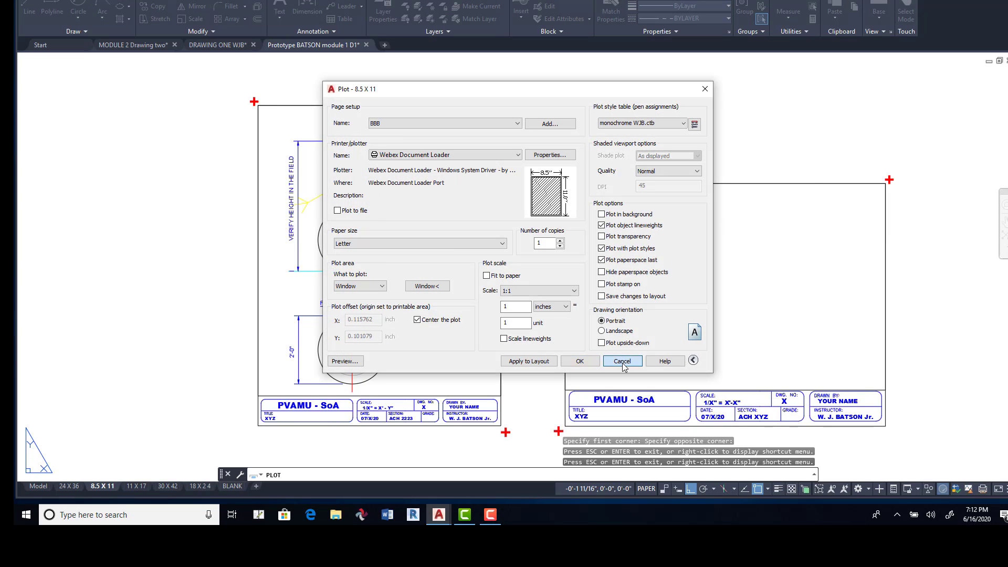
{"action": "left_click", "coordinate": [620, 361]}
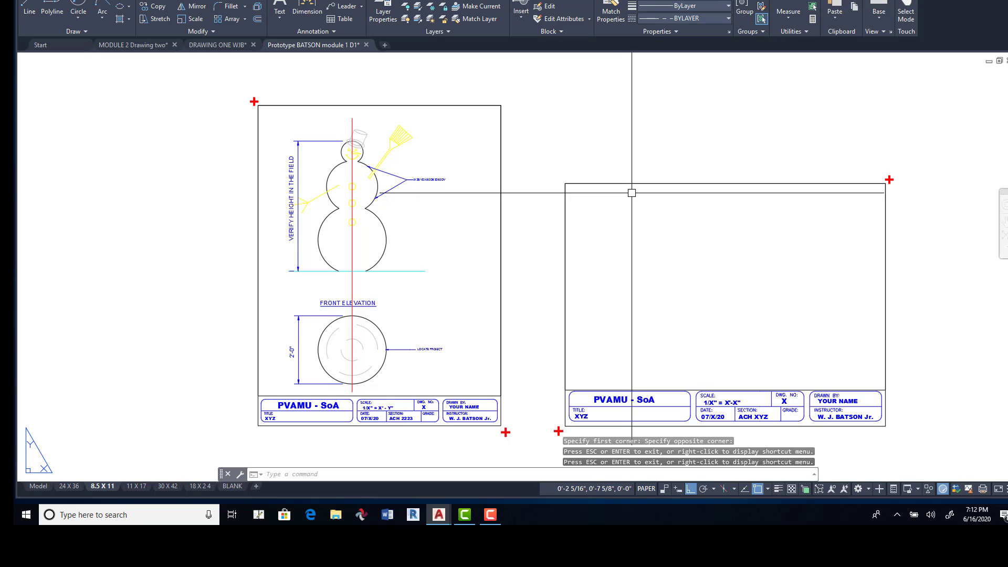